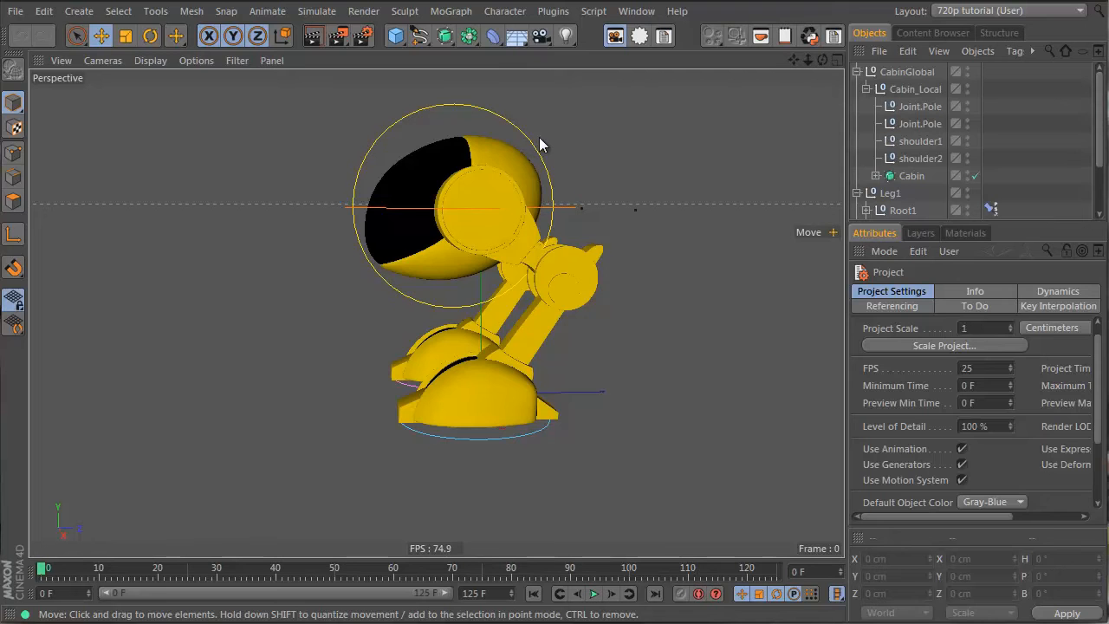
# - Examine the robot's Cabin_Local and CabinGlobal controllers by selecting each one around the cabin
pyautogui.click(526, 137)
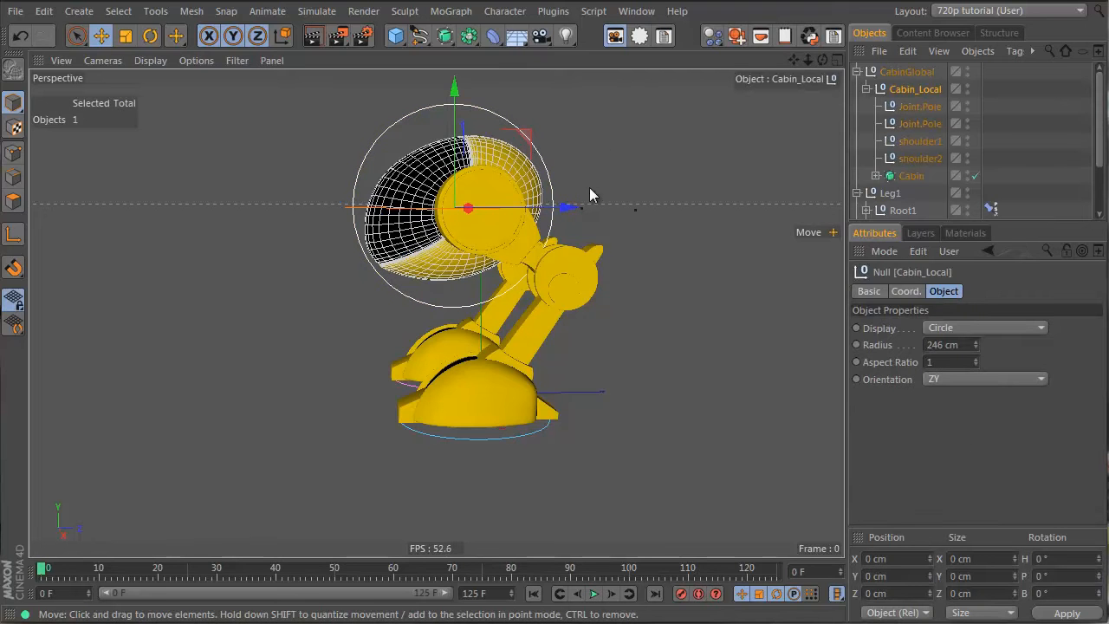
pyautogui.press('e')
pyautogui.click(362, 211)
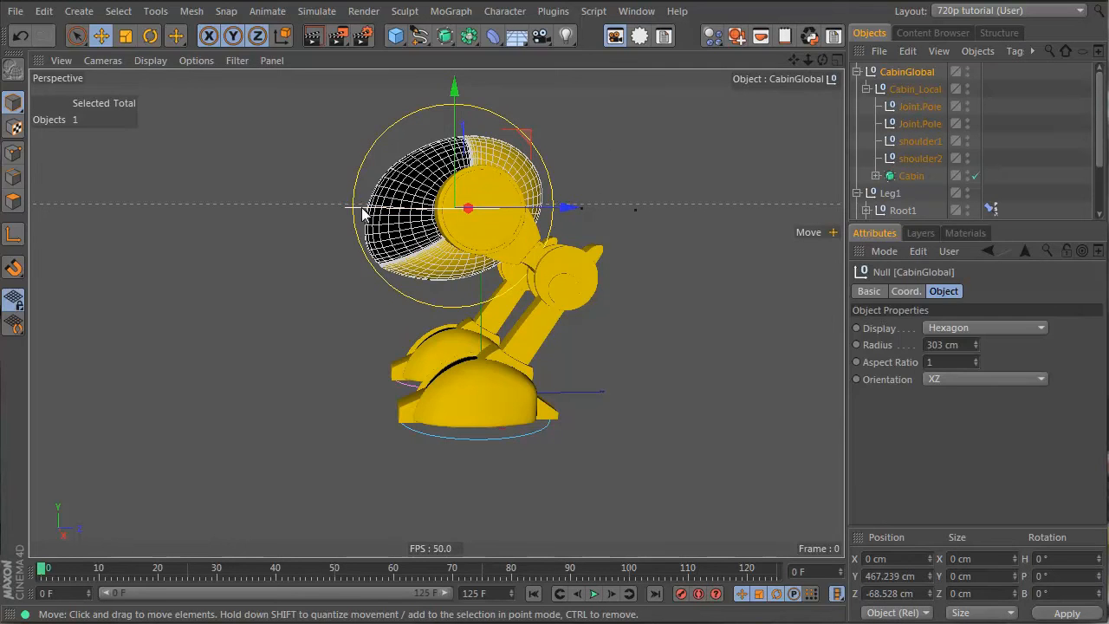
pyautogui.keyDown('alt'); pyautogui.moveTo(449, 203); pyautogui.dragTo(550, 131); pyautogui.keyUp('alt')
pyautogui.keyDown('alt'); pyautogui.moveTo(527, 196); pyautogui.dragTo(508, 137); pyautogui.keyUp('alt')
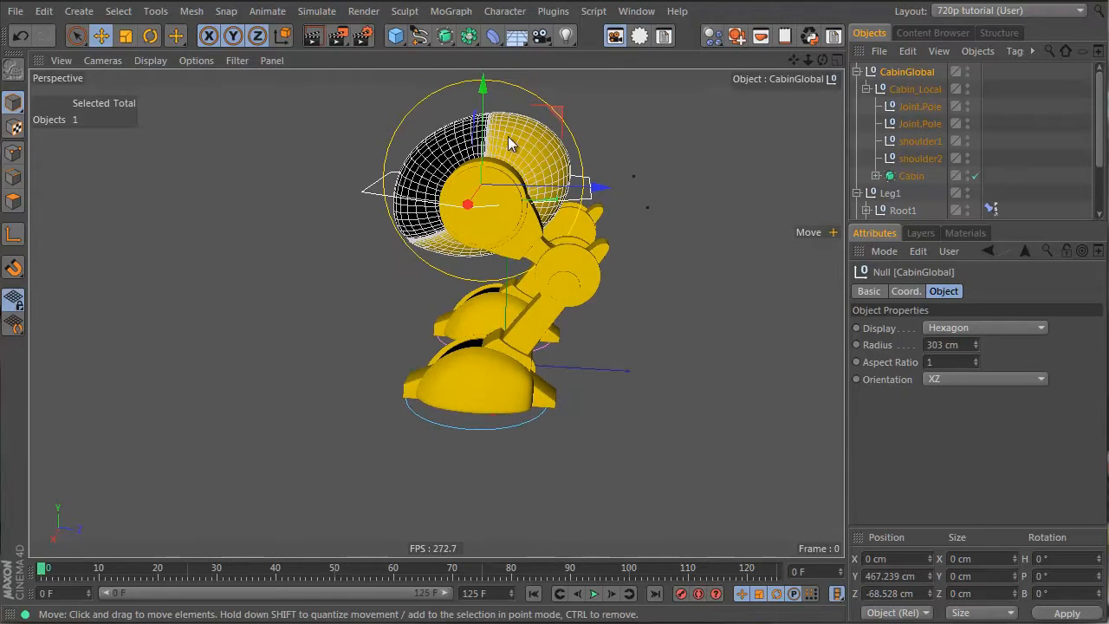
pyautogui.click(569, 130)
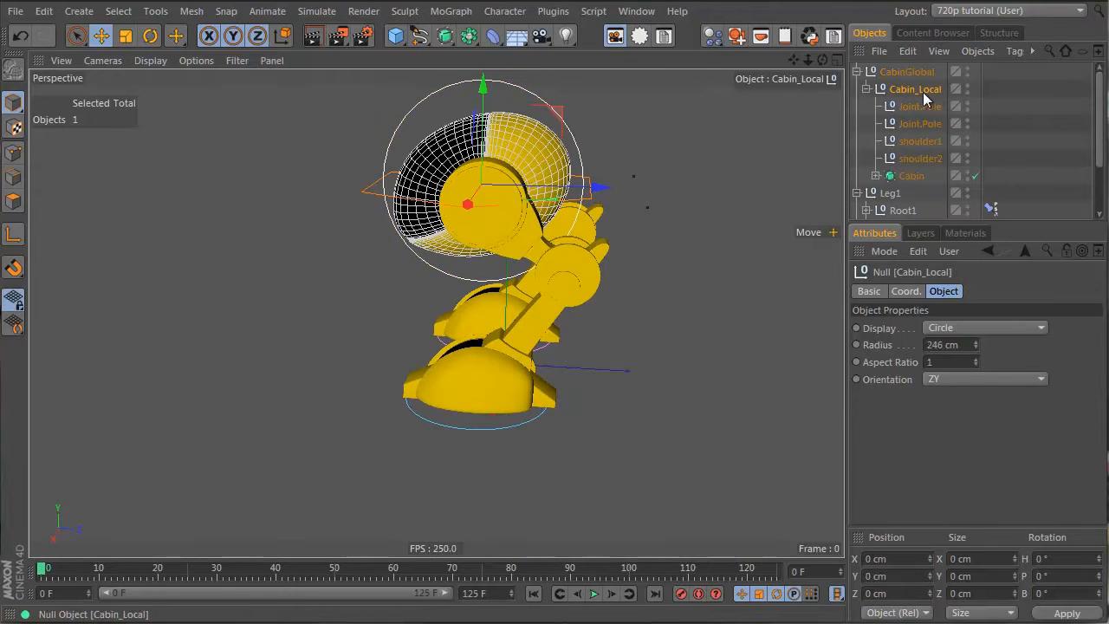
pyautogui.moveTo(978, 340); pyautogui.dragTo(977, 346)
# - Select the CabinGlobal controller and record its starting keyframe at frame 0
pyautogui.keyDown('alt'); pyautogui.moveTo(635, 96); pyautogui.dragTo(355, 181); pyautogui.keyUp('alt')
pyautogui.click(356, 182)
pyautogui.keyDown('alt'); pyautogui.moveTo(360, 232); pyautogui.dragTo(346, 206); pyautogui.keyUp('alt')
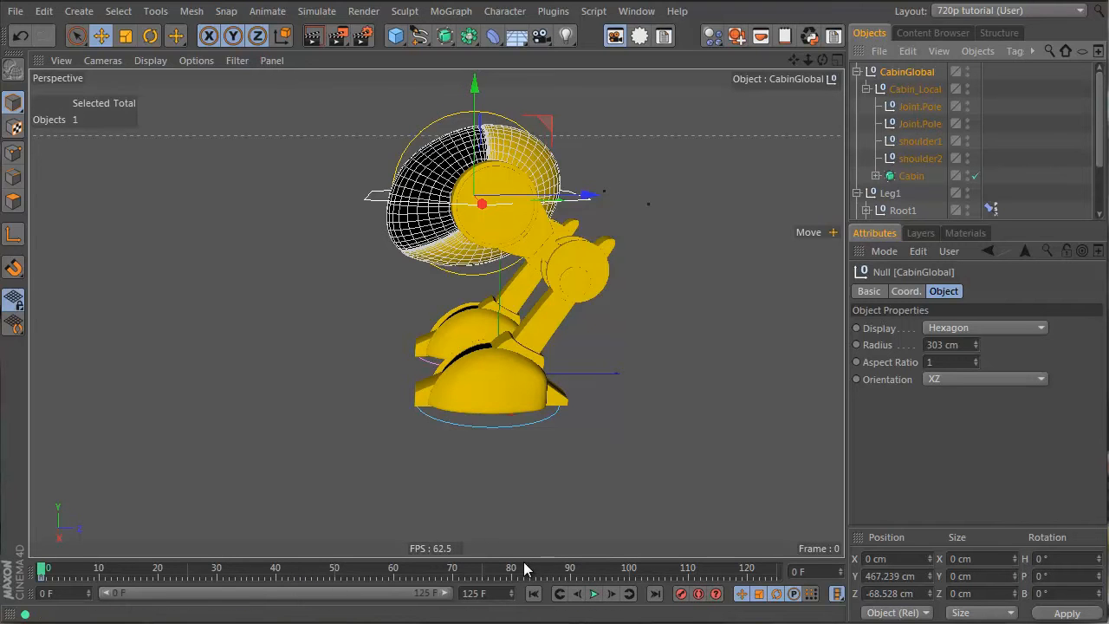
# - At frame 60, move CabinGlobal forward along Z to about -1358 cm and record a keyframe
pyautogui.click(448, 570)
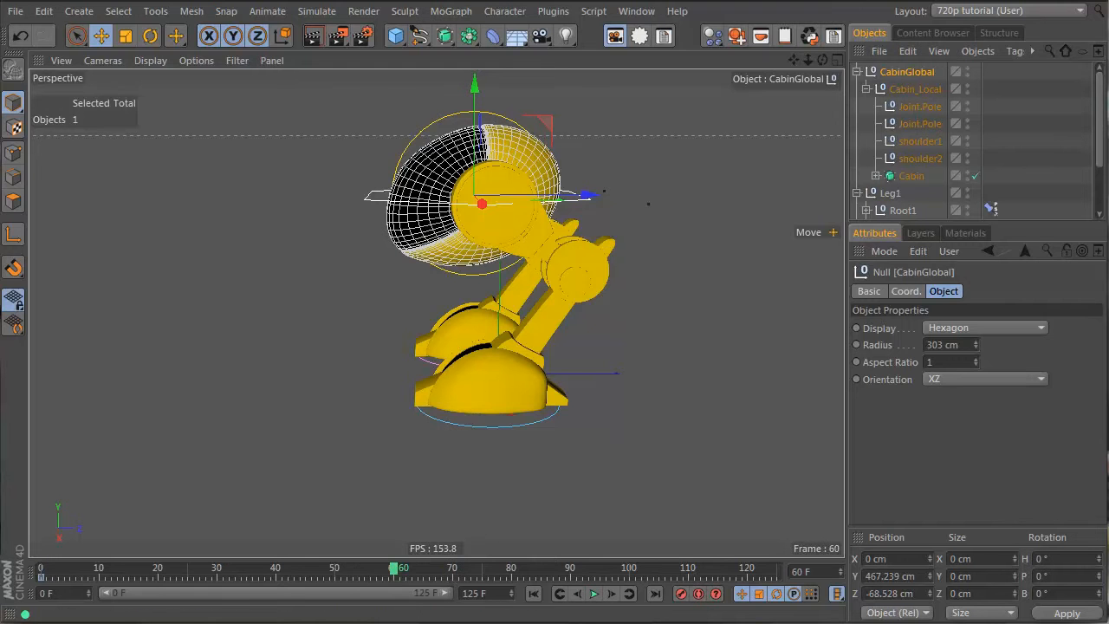
pyautogui.moveTo(587, 195); pyautogui.dragTo(121, 209)
pyautogui.keyDown('alt'); pyautogui.moveTo(207, 241); pyautogui.dragTo(463, 279, button='middle'); pyautogui.keyUp('alt')
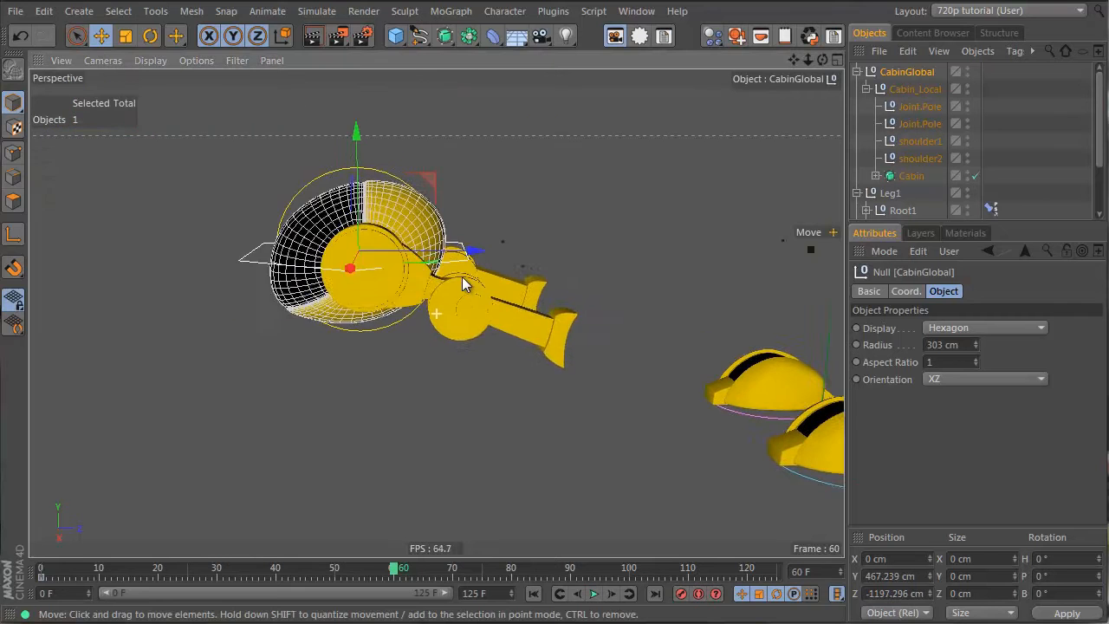
pyautogui.moveTo(435, 235); pyautogui.dragTo(391, 277)
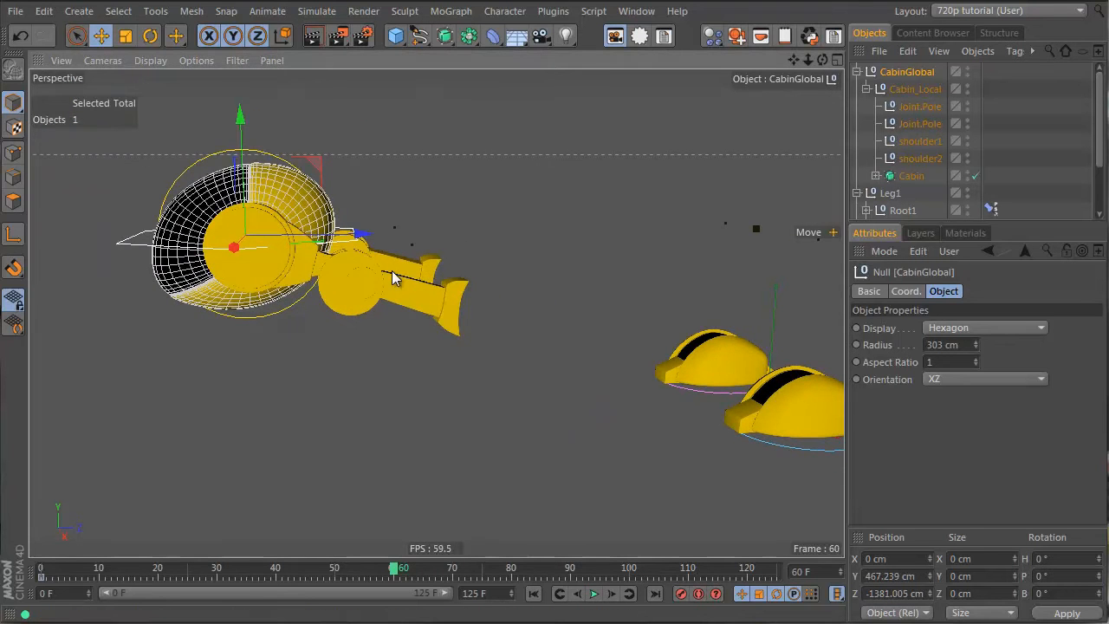
pyautogui.moveTo(355, 233); pyautogui.dragTo(367, 233)
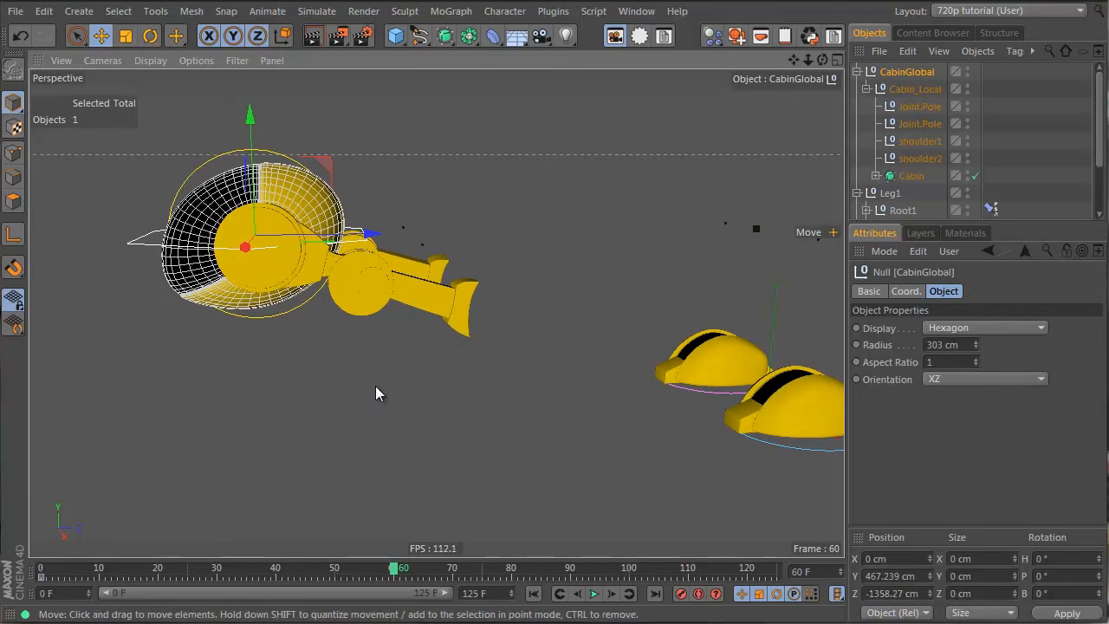
pyautogui.click(681, 594)
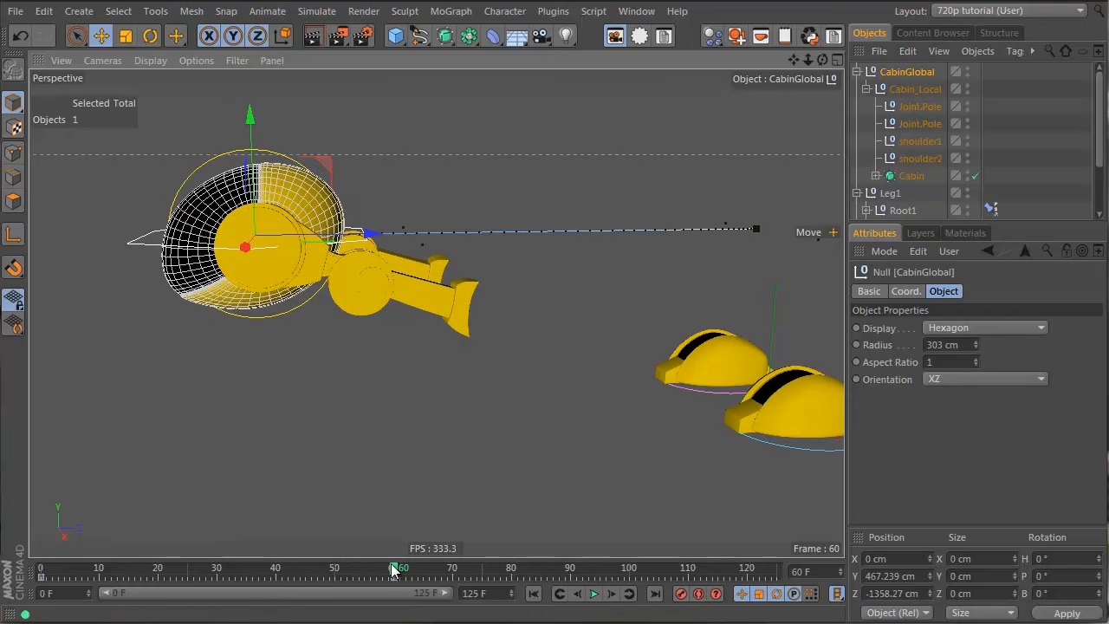
# - Return to frame 0 and record a starting keyframe for the Foot2 controller
pyautogui.moveTo(393, 569); pyautogui.dragTo(42, 569)
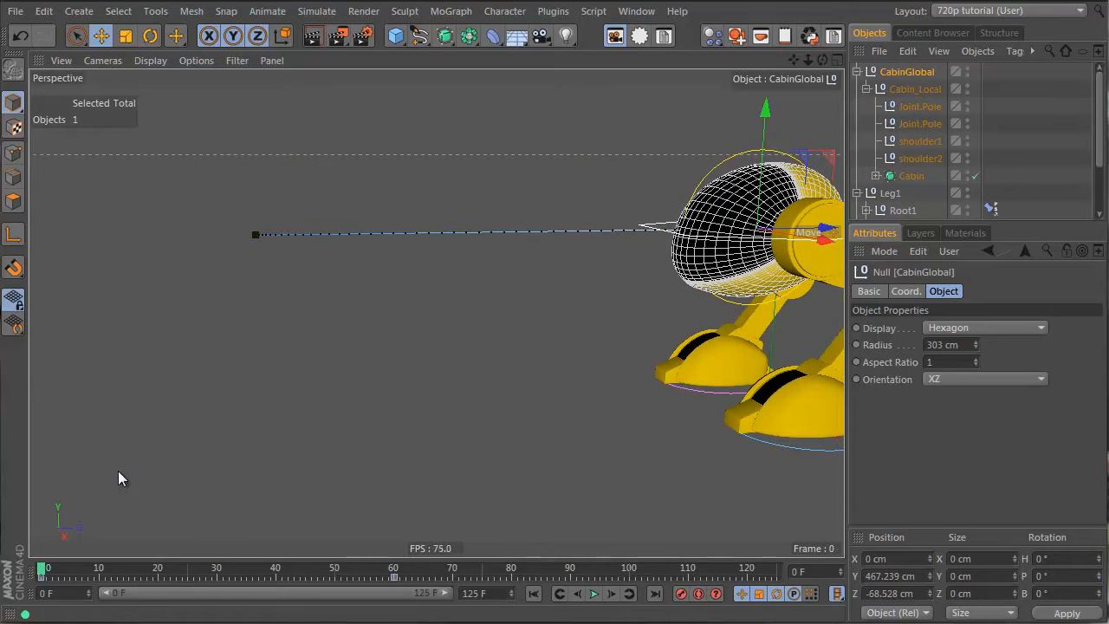
pyautogui.keyDown('alt'); pyautogui.moveTo(712, 313); pyautogui.dragTo(417, 184); pyautogui.keyUp('alt')
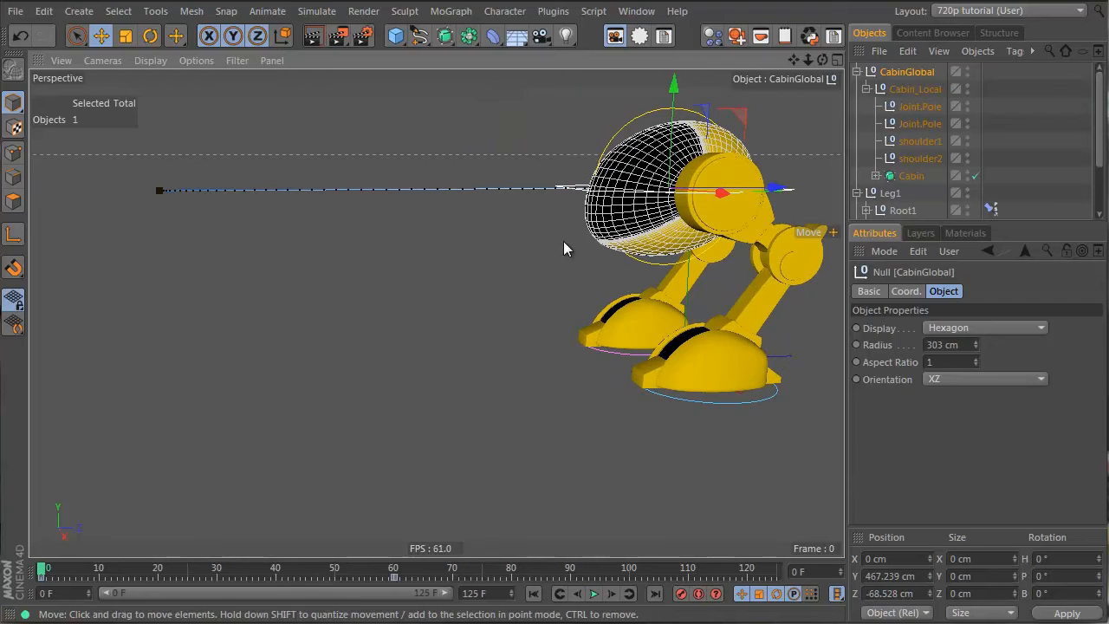
pyautogui.click(765, 404)
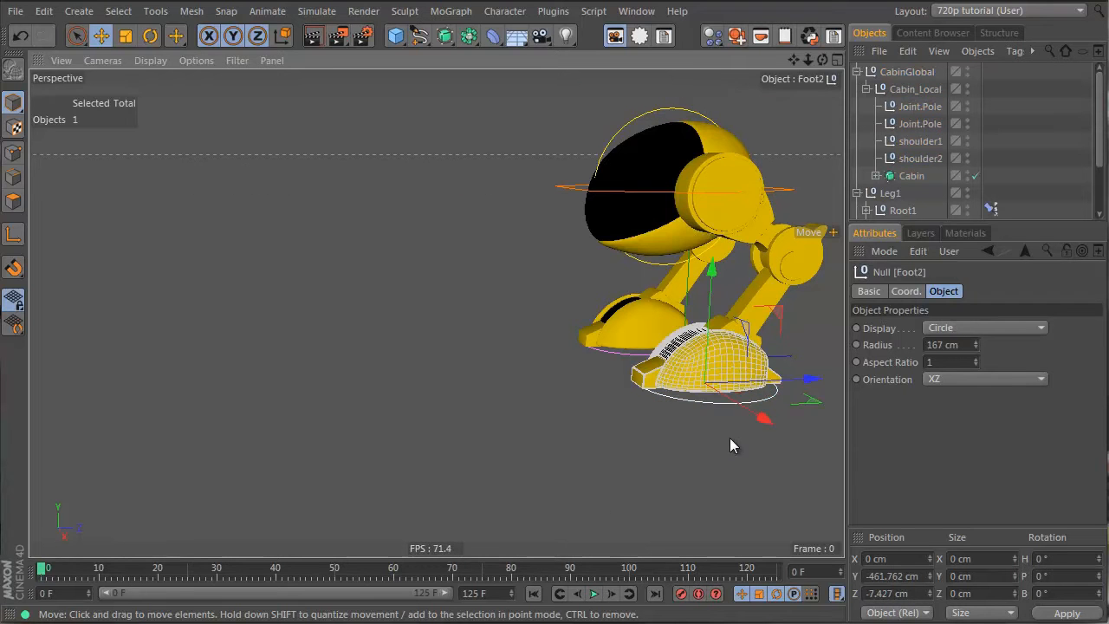
pyautogui.click(728, 426)
pyautogui.click(723, 405)
pyautogui.click(695, 598)
pyautogui.click(695, 598)
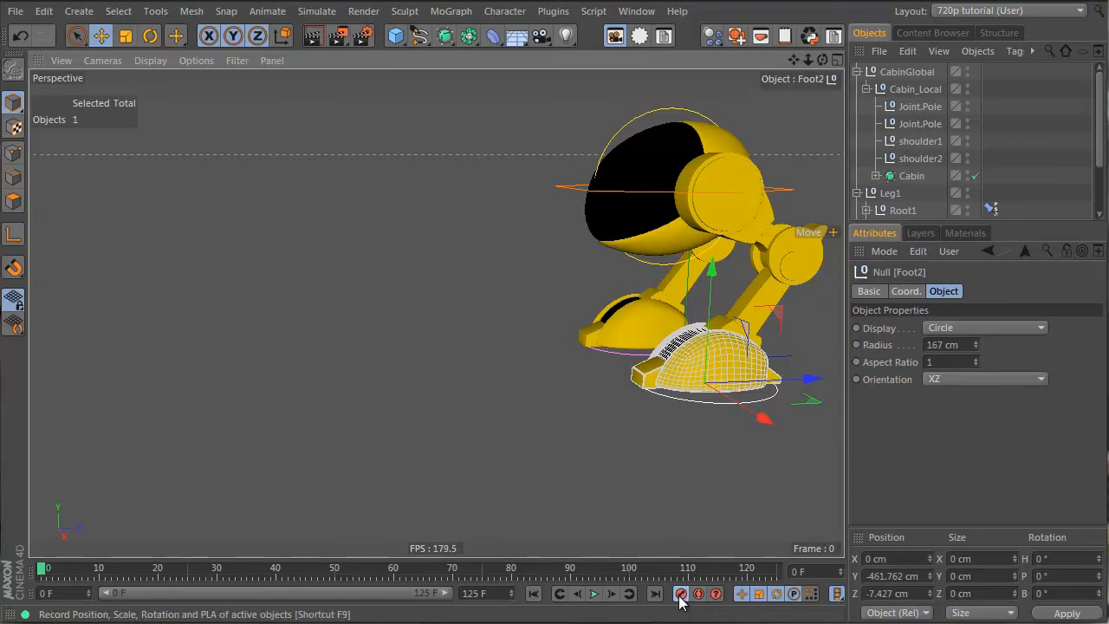
pyautogui.click(681, 597)
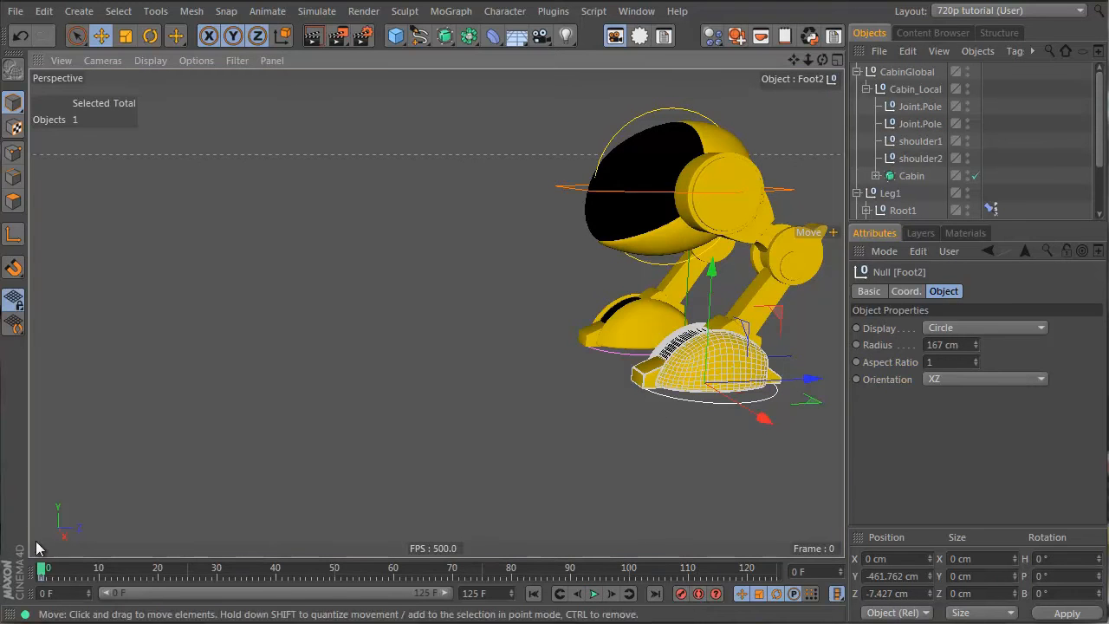
# - At frame 15, move Foot2 forward along Z to about -412 cm and record keyframes for both Foot2 and the stationary Foot1
pyautogui.moveTo(47, 573); pyautogui.dragTo(131, 579)
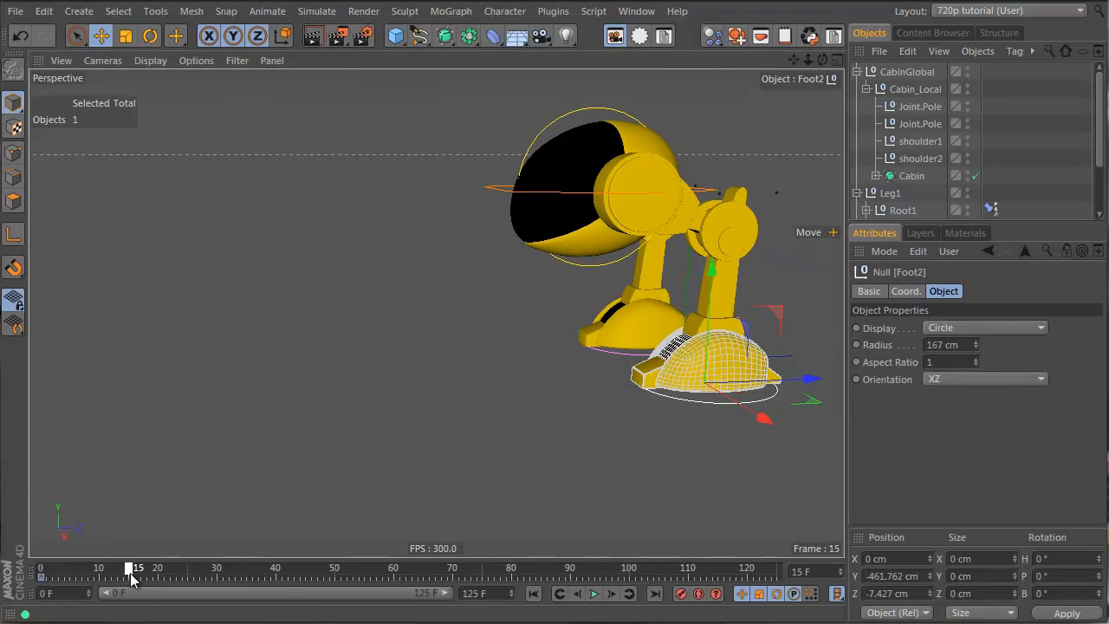
pyautogui.moveTo(809, 380); pyautogui.dragTo(659, 379)
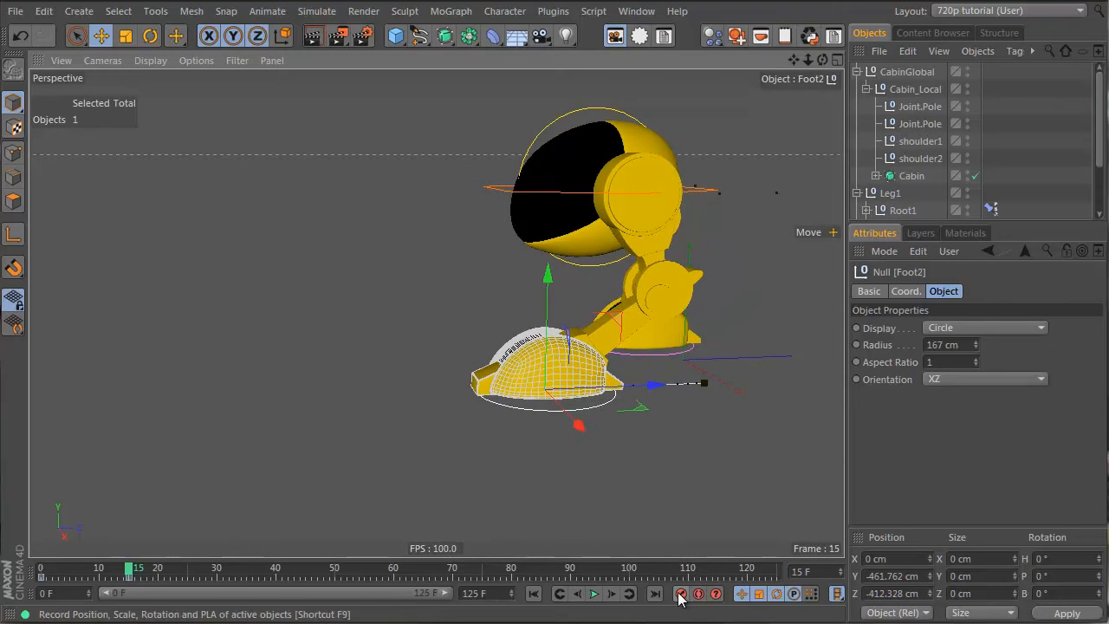
pyautogui.click(677, 357)
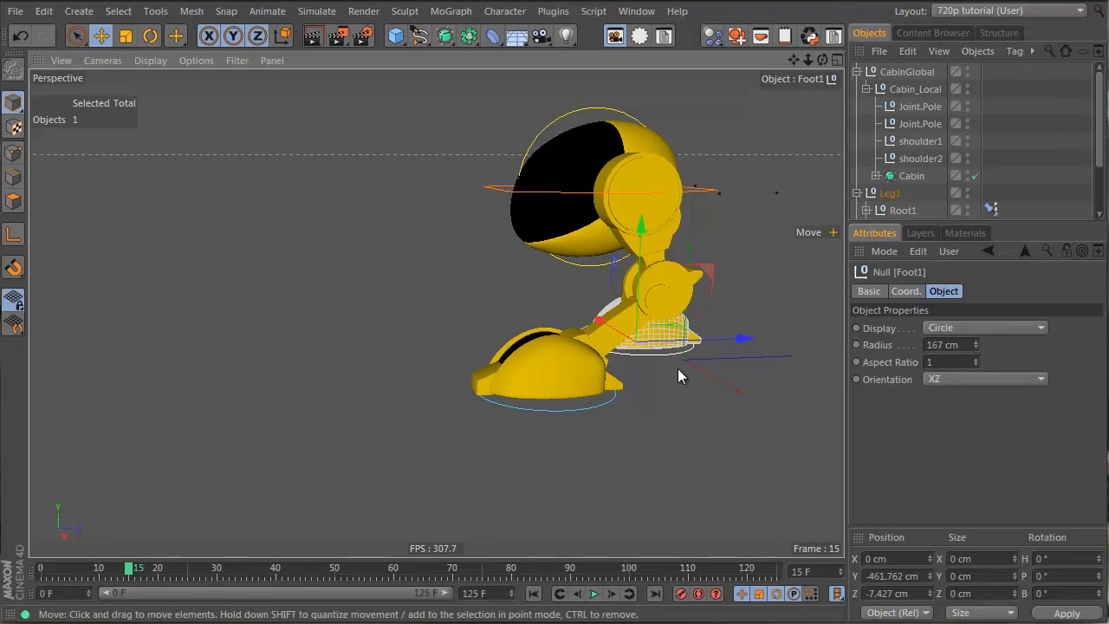
pyautogui.click(591, 412)
pyautogui.click(670, 351)
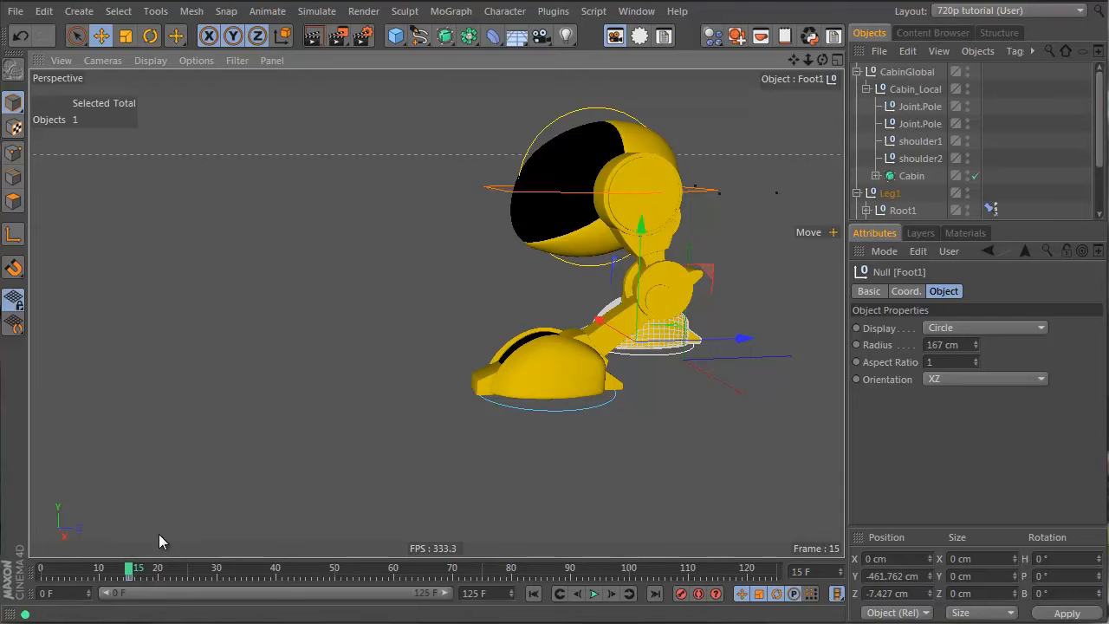
# - Examine CabinGlobal's position curves in the timeline's F-Curve mode, framing them all, and close the timeline
pyautogui.click(706, 193)
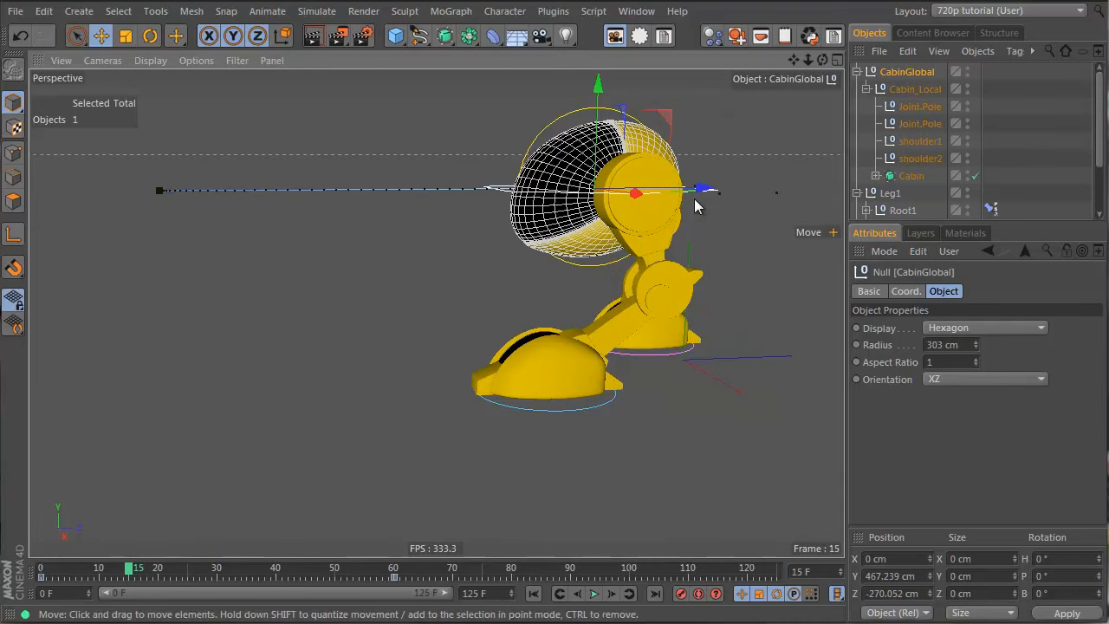
pyautogui.hotkey('shift', 'F3')
pyautogui.moveTo(325, 18); pyautogui.dragTo(709, 80)
pyautogui.press('Tab')
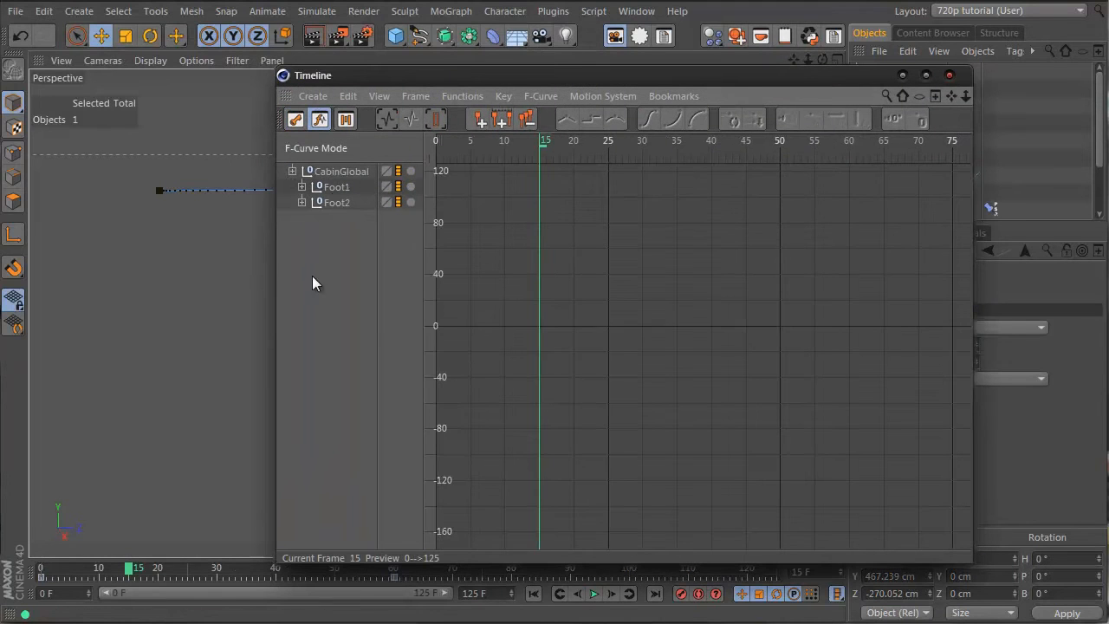
pyautogui.click(289, 170)
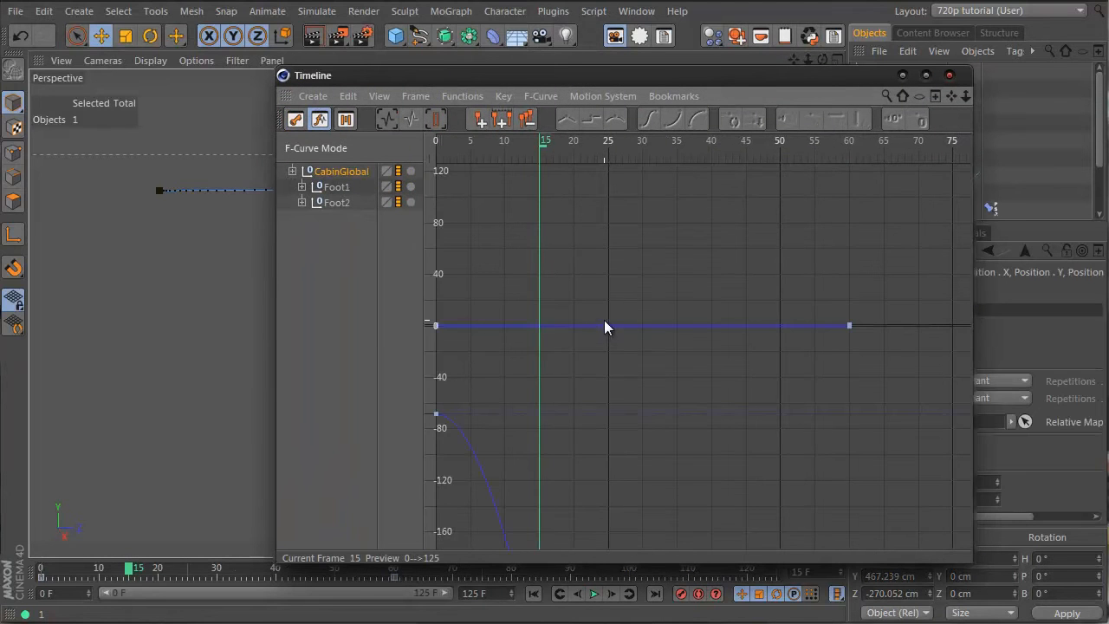
pyautogui.press('h')
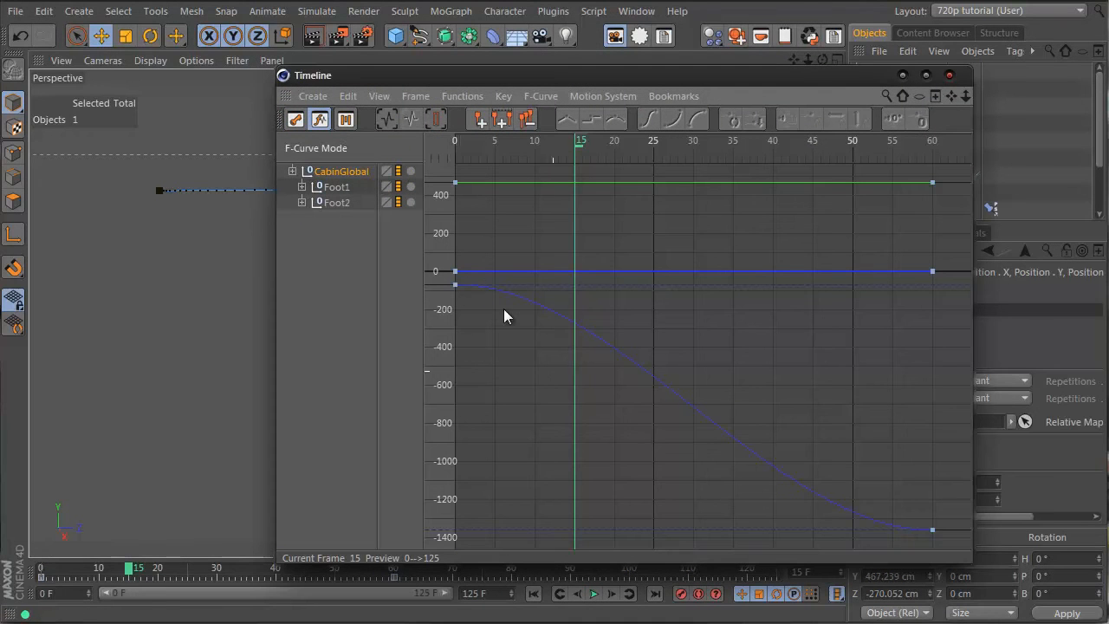
pyautogui.click(951, 76)
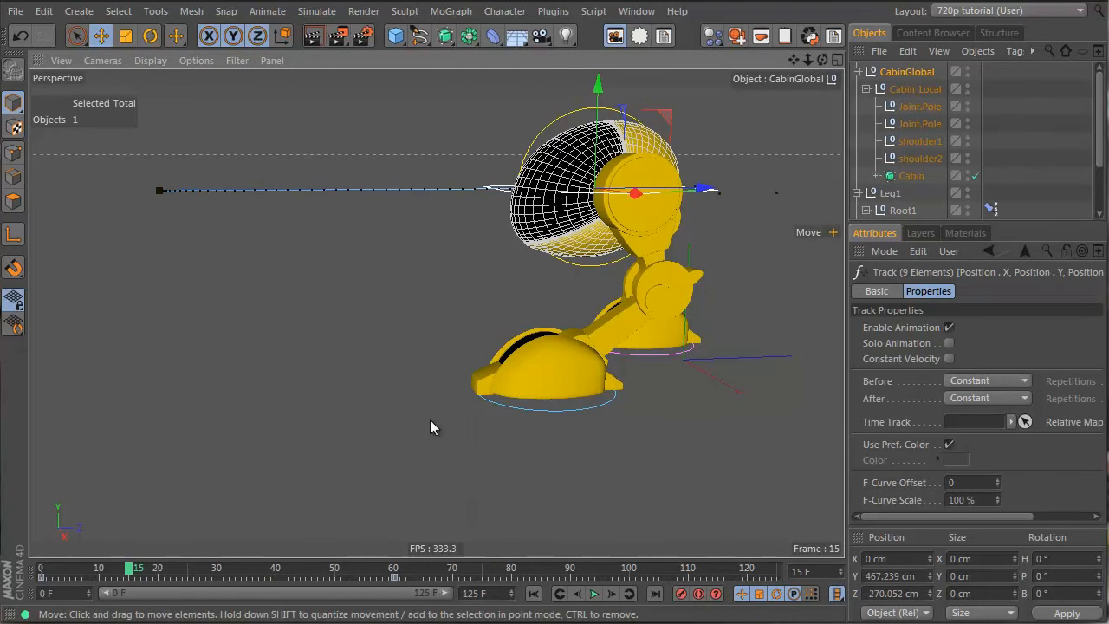
# - At frame 27, move Foot1 forward along Z to about -757 cm and record keyframes for both Foot1 and the stationary Foot2
pyautogui.click(646, 356)
pyautogui.moveTo(131, 573); pyautogui.dragTo(171, 568)
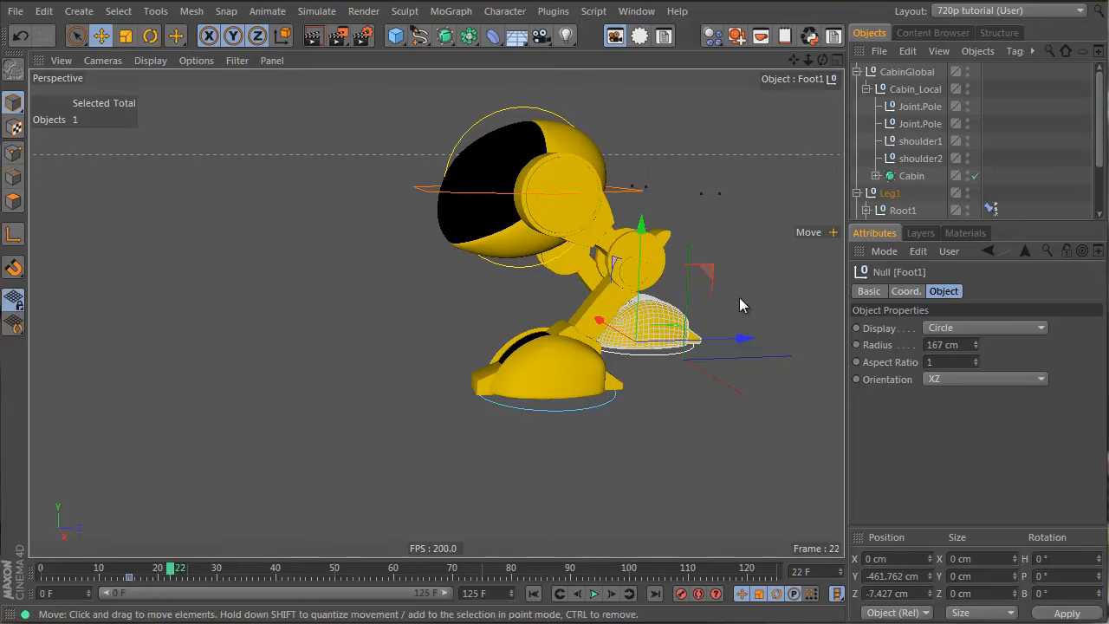
pyautogui.moveTo(743, 339); pyautogui.dragTo(520, 351)
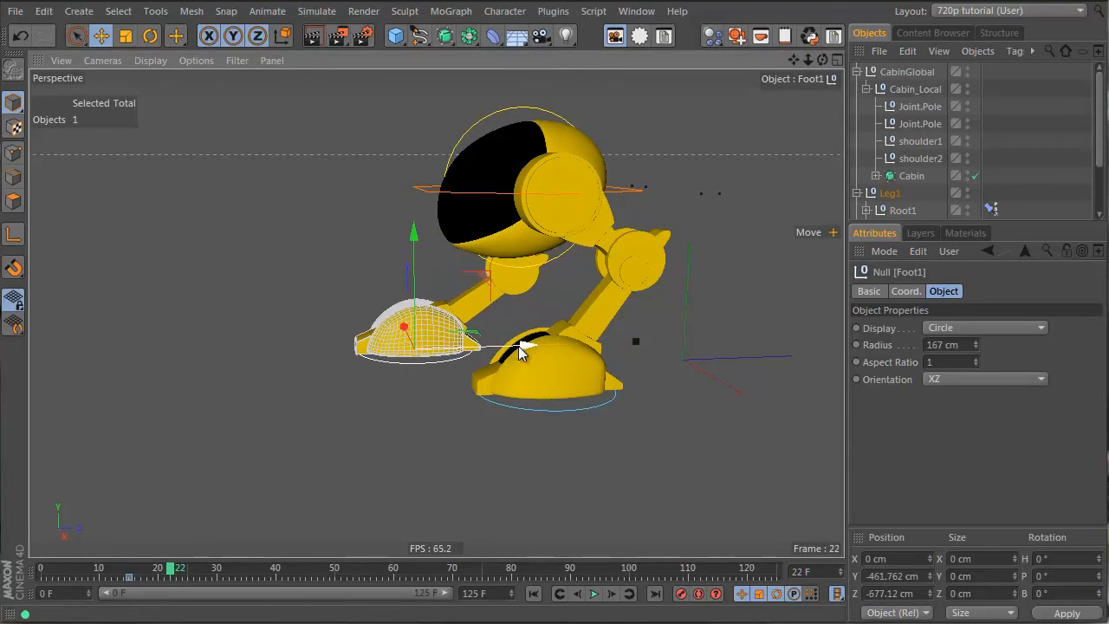
pyautogui.moveTo(173, 574); pyautogui.dragTo(202, 574)
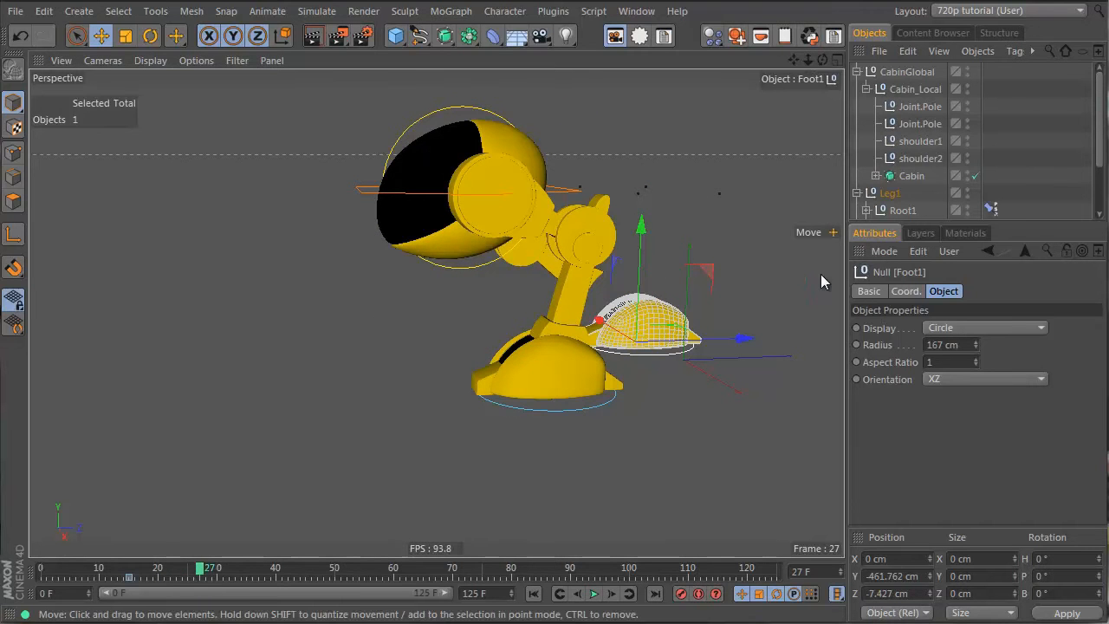
pyautogui.moveTo(745, 347); pyautogui.dragTo(501, 351)
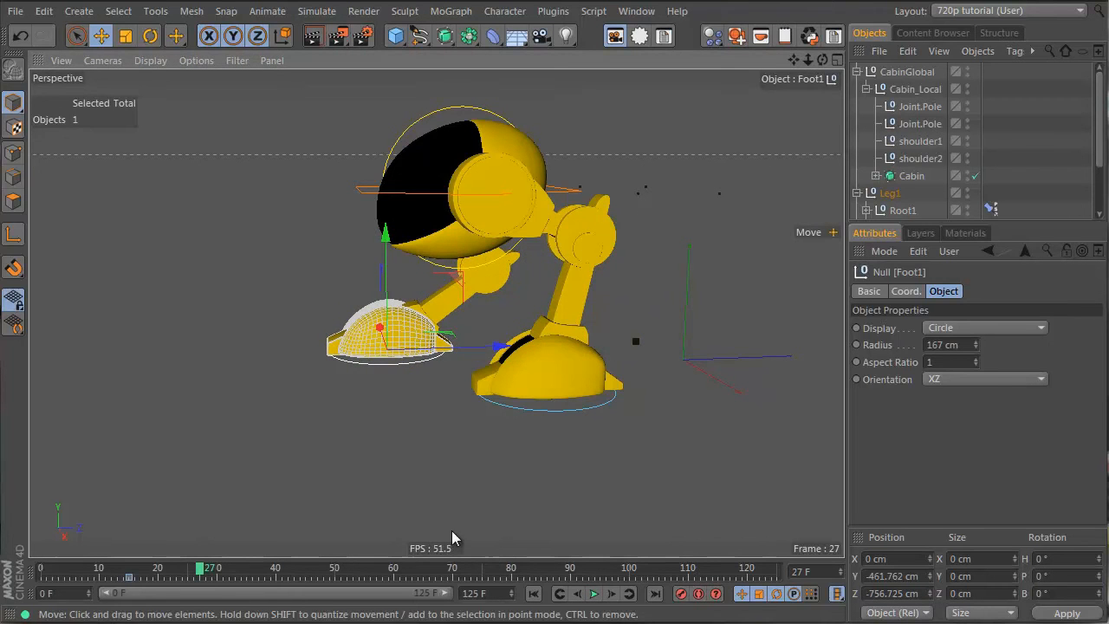
pyautogui.click(568, 411)
pyautogui.click(681, 594)
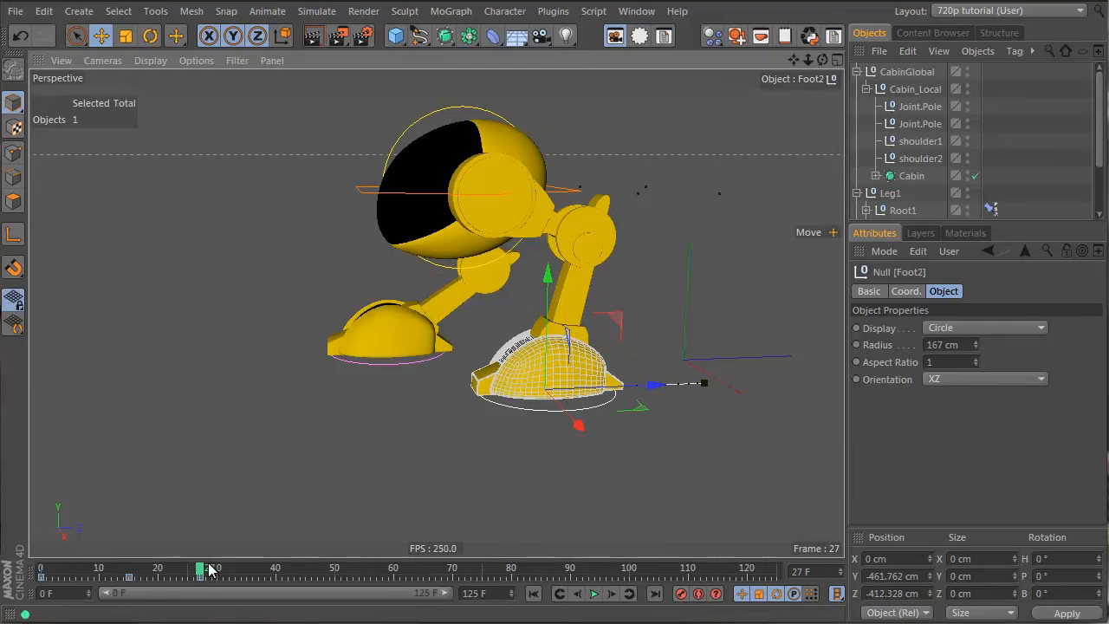
# - At frame 39, move Foot2 forward along Z to about -1141 cm and record keyframes for both Foot2 and the stationary Foot1
pyautogui.moveTo(201, 570); pyautogui.dragTo(269, 570)
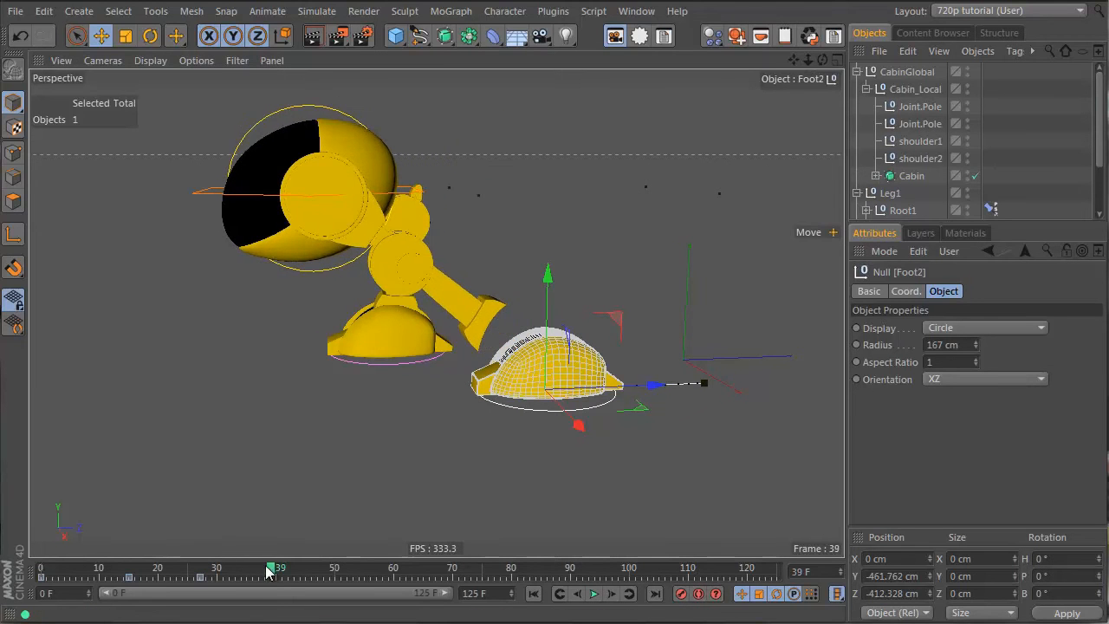
pyautogui.moveTo(656, 384); pyautogui.dragTo(352, 409)
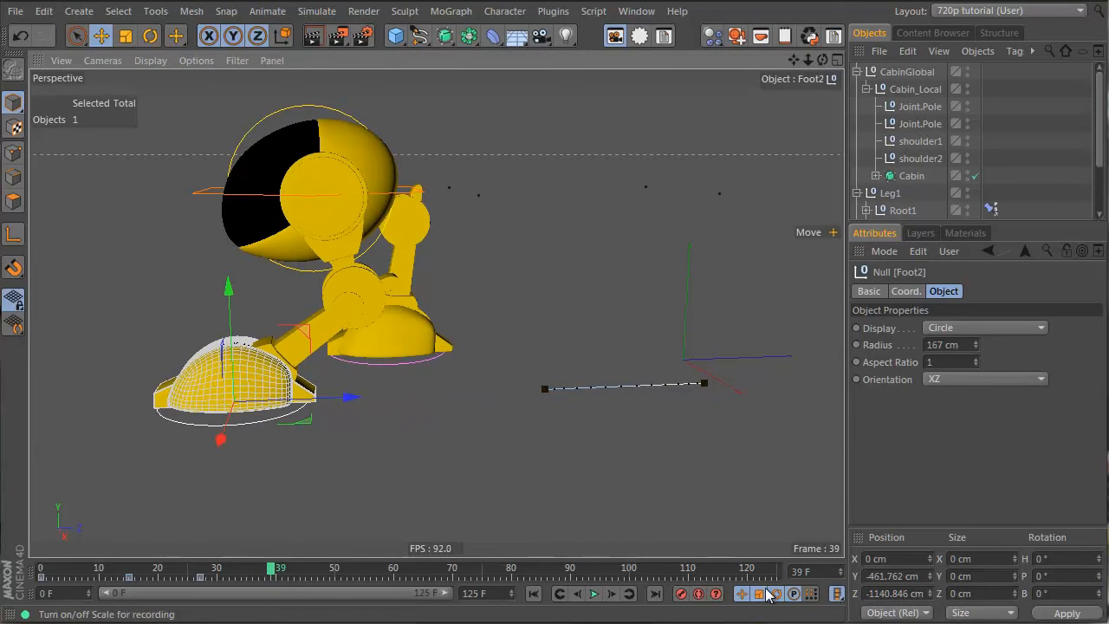
pyautogui.click(682, 593)
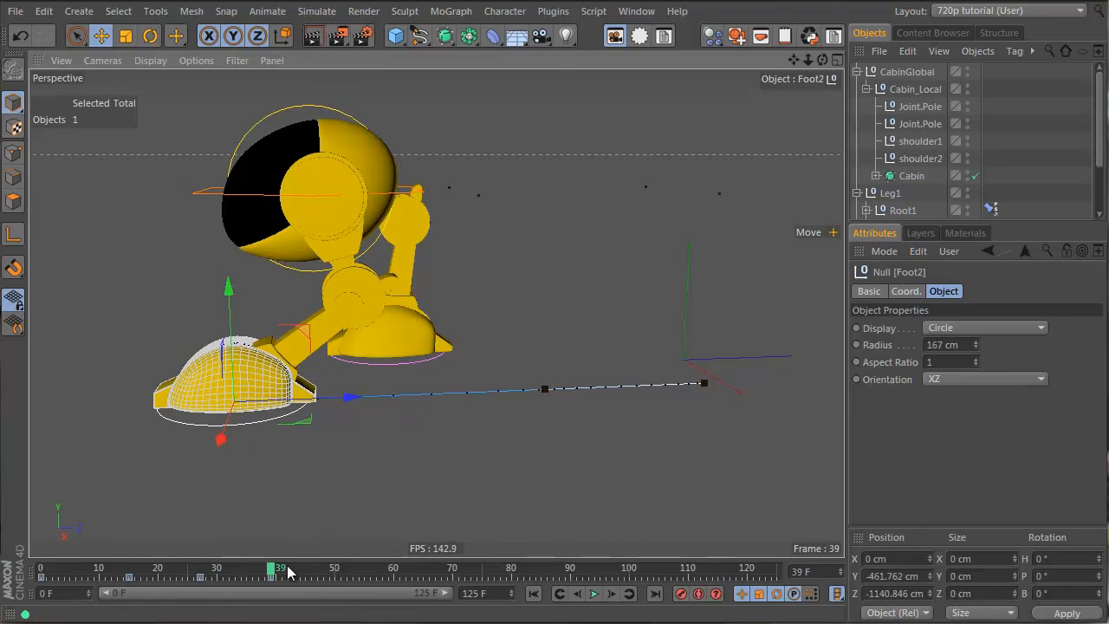
pyautogui.click(415, 360)
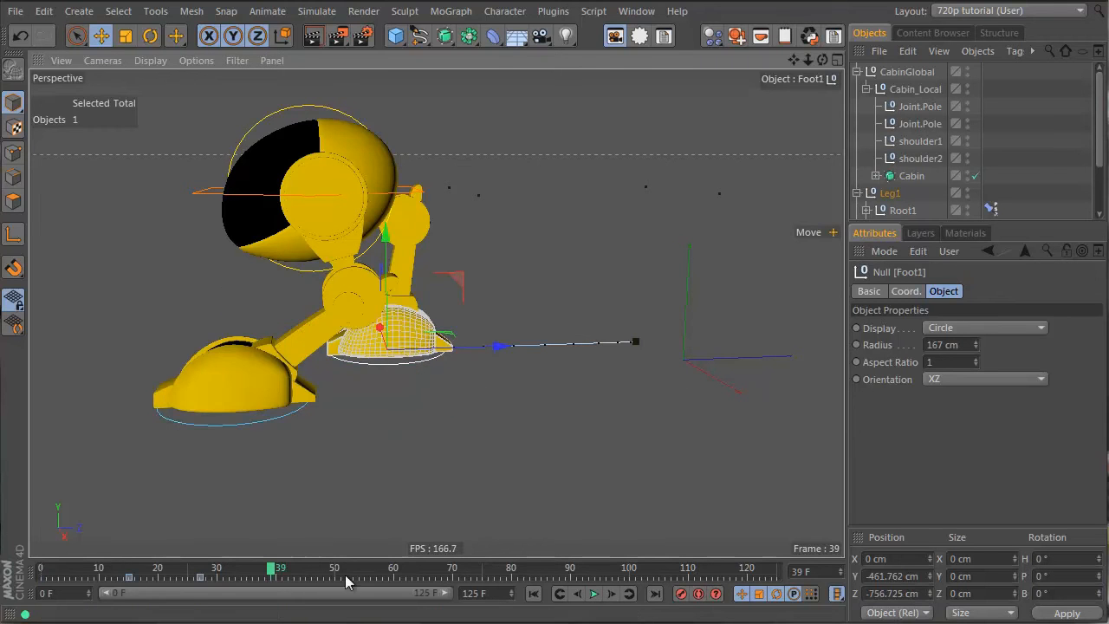
pyautogui.click(684, 592)
# - At frame 58, move Foot1 forward along Z to about -1404 cm and record keyframes for both Foot1 and the stationary Foot2
pyautogui.moveTo(277, 572); pyautogui.dragTo(383, 568)
pyautogui.moveTo(487, 338); pyautogui.dragTo(256, 369)
pyautogui.click(680, 594)
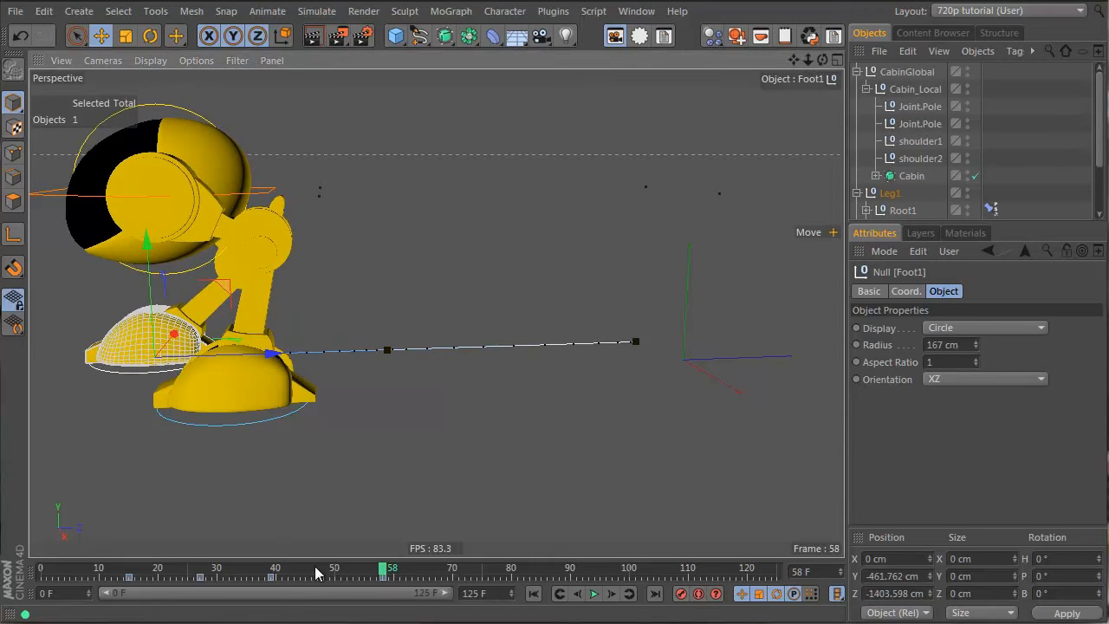
pyautogui.click(251, 419)
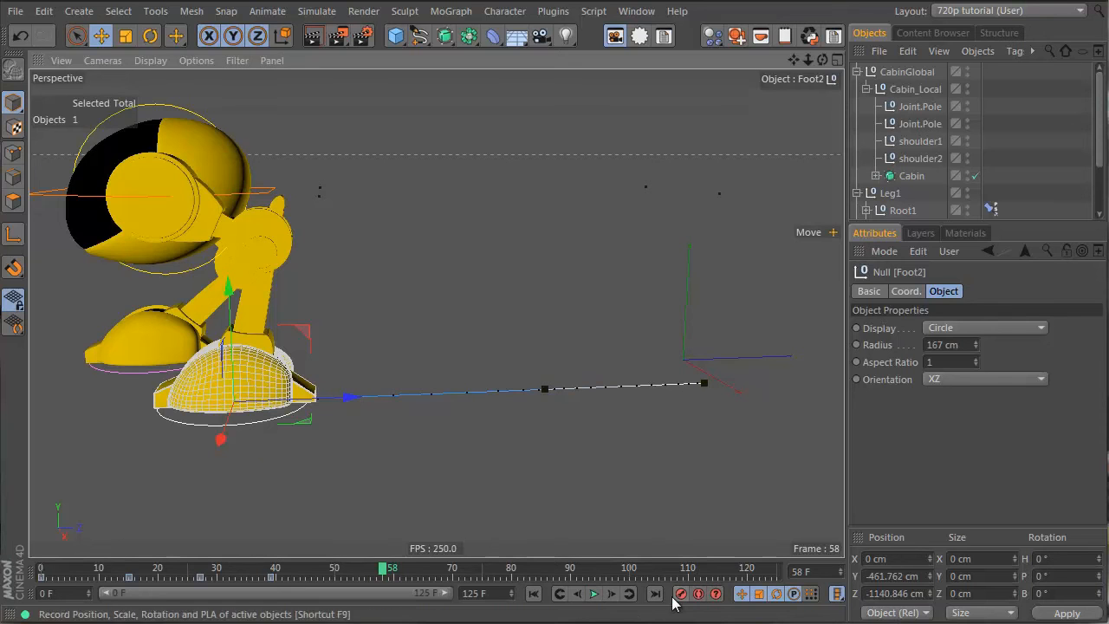
# - At frame 66, move Foot2 forward along Z to about -1343 cm, record its keyframe, and return to frame 0 with nothing selected
pyautogui.moveTo(385, 572); pyautogui.dragTo(422, 572)
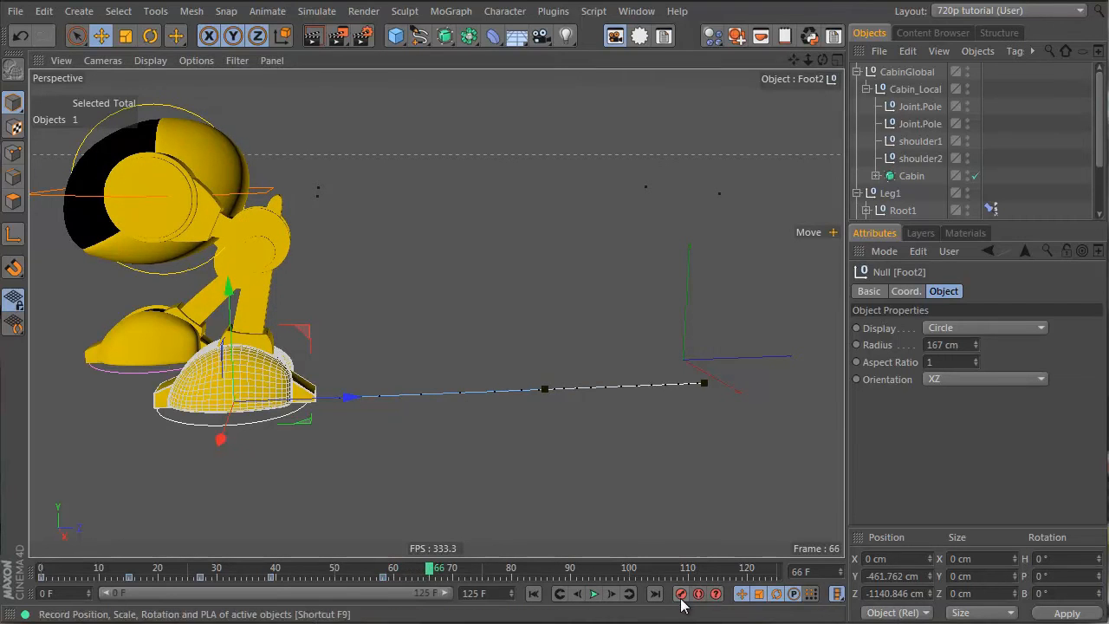
pyautogui.moveTo(338, 398); pyautogui.dragTo(252, 406)
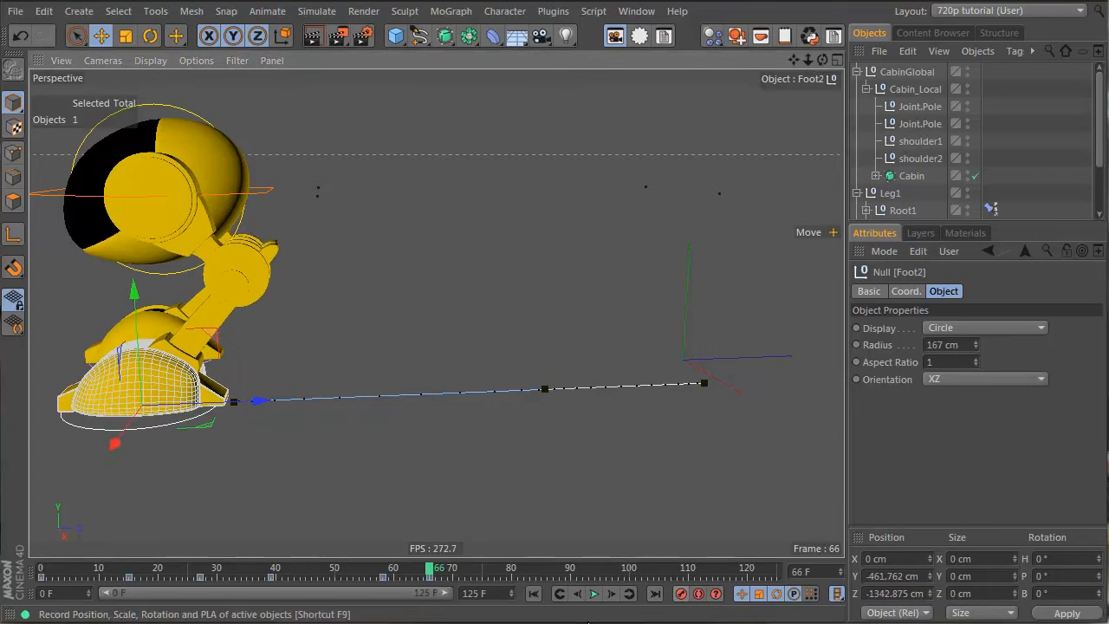
pyautogui.moveTo(430, 572); pyautogui.dragTo(39, 579)
pyautogui.click(931, 192)
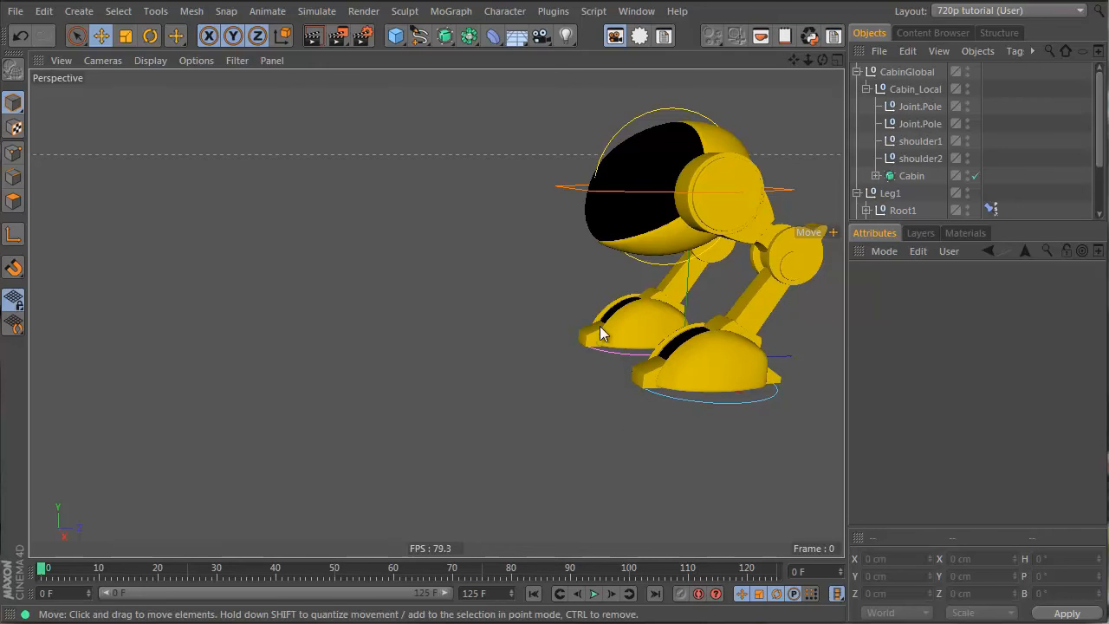
# - At frame 8, raise Foot2 along Y to about -430 cm and record a keyframe for the lifted foot
pyautogui.click(752, 414)
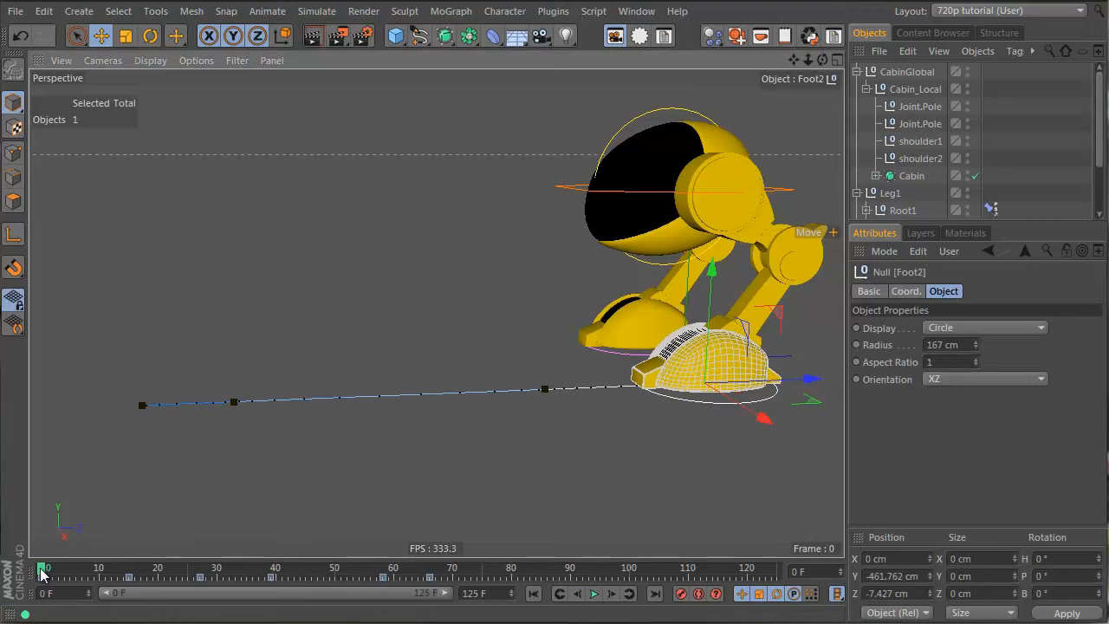
pyautogui.moveTo(41, 574); pyautogui.dragTo(92, 586)
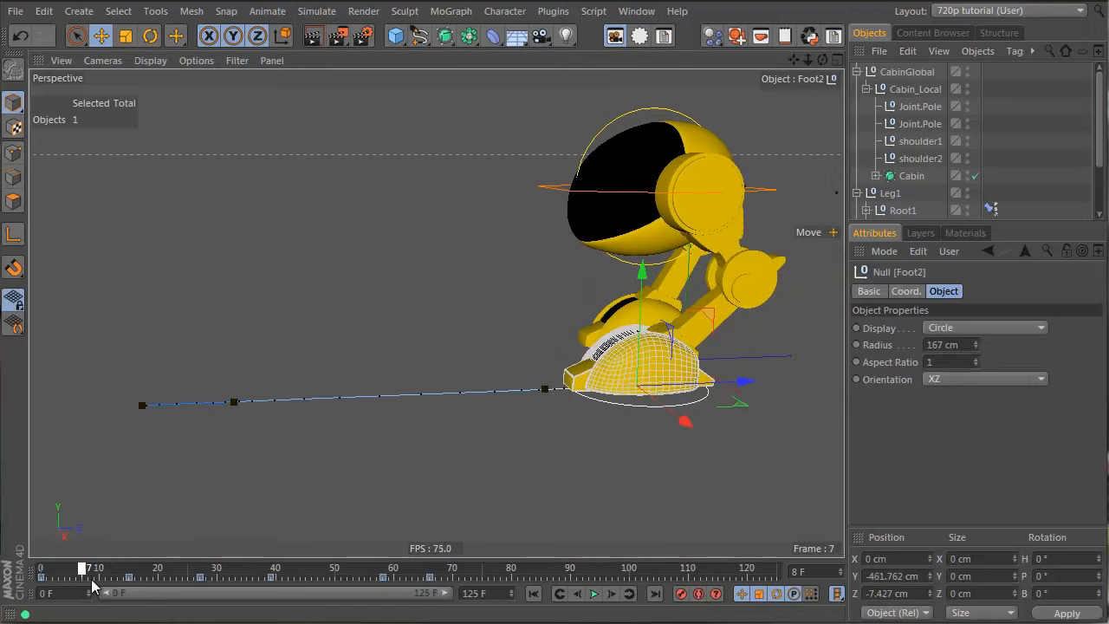
pyautogui.click(88, 574)
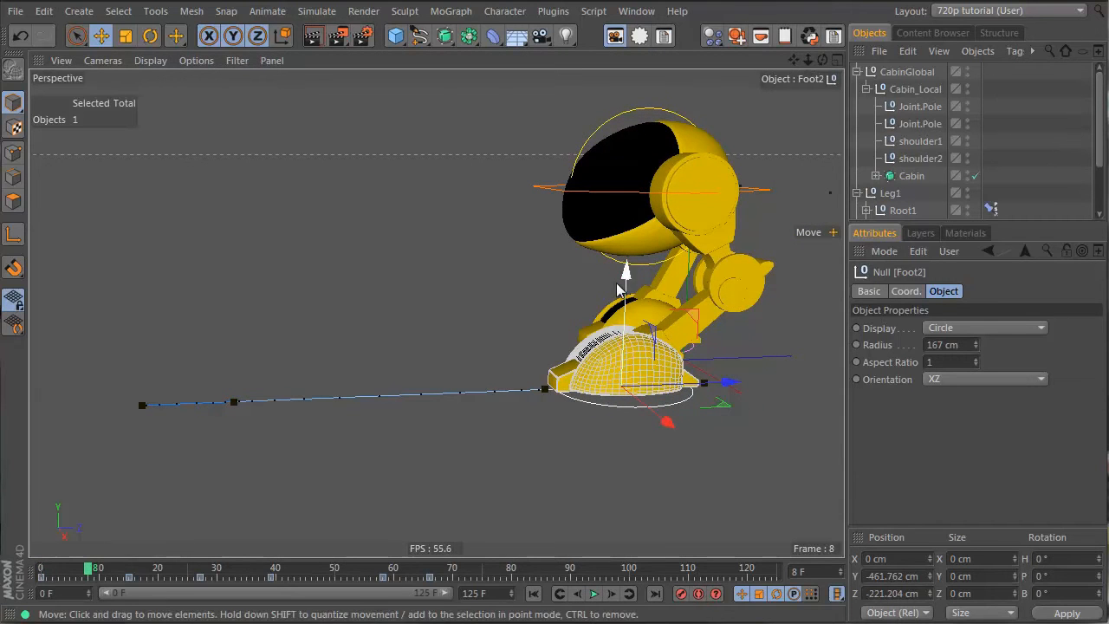
pyautogui.moveTo(632, 298); pyautogui.dragTo(625, 279)
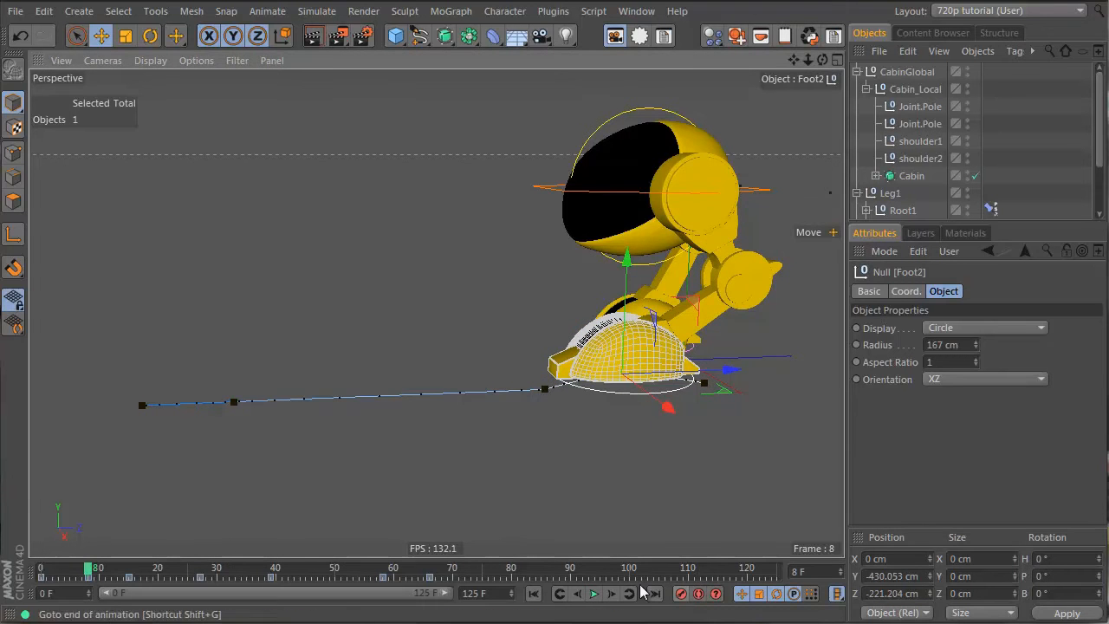
# - At frame 33, raise Foot2 along Y to about -423 cm and record a keyframe for its second lift
pyautogui.click(104, 573)
pyautogui.moveTo(106, 573); pyautogui.dragTo(235, 569)
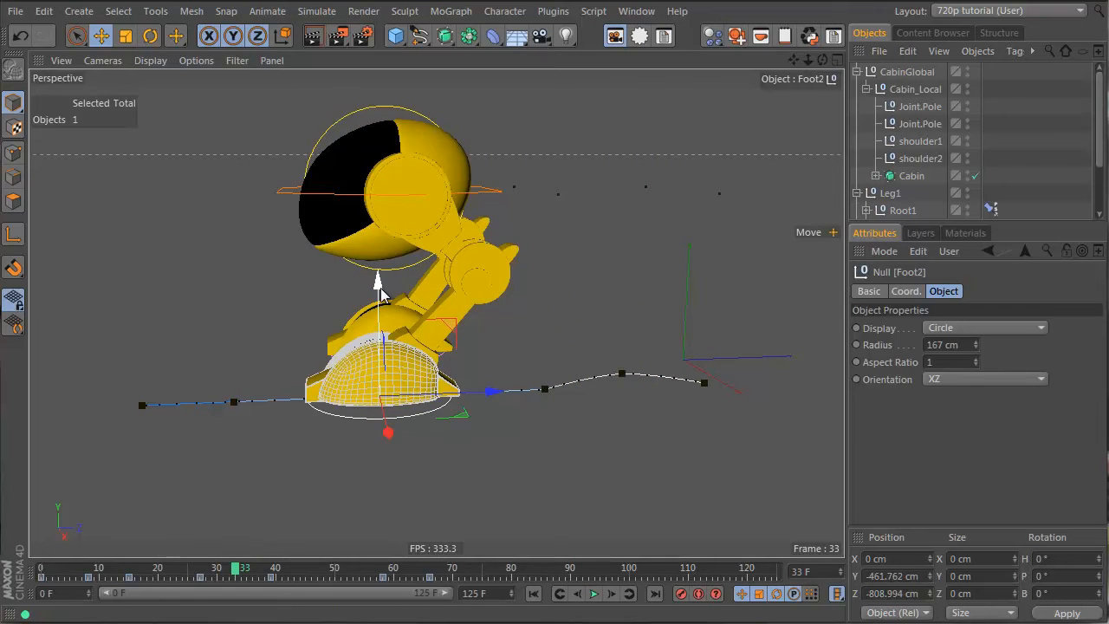
pyautogui.moveTo(382, 295); pyautogui.dragTo(382, 277)
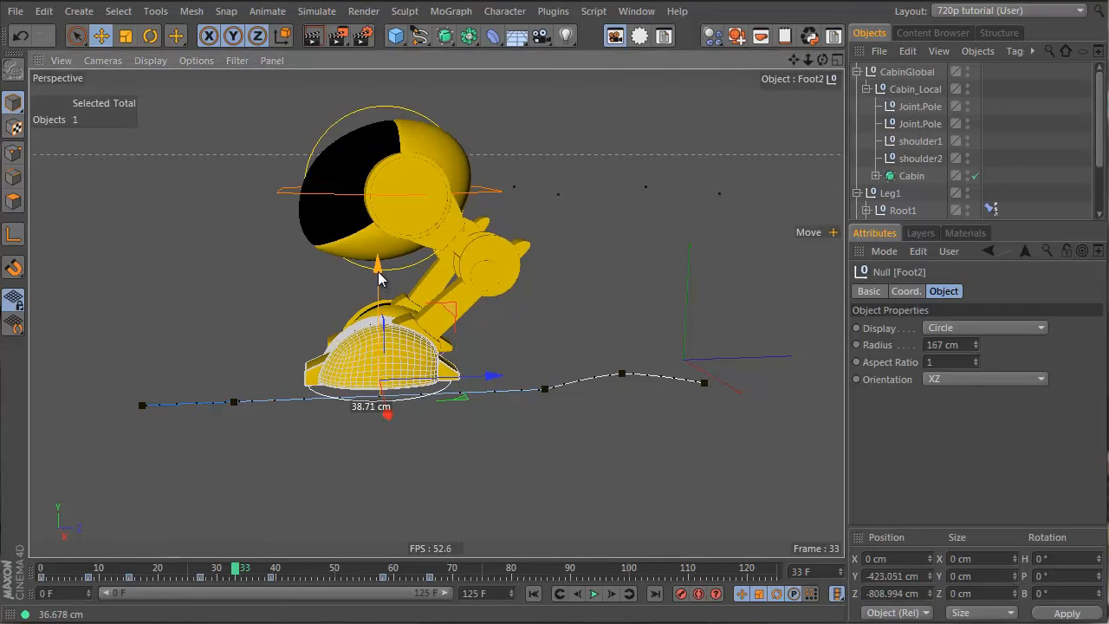
pyautogui.click(682, 593)
# - At frame 62, raise Foot2 along Y to about -448 cm, record the keyframe, and return to frame 0
pyautogui.moveTo(246, 571); pyautogui.dragTo(408, 574)
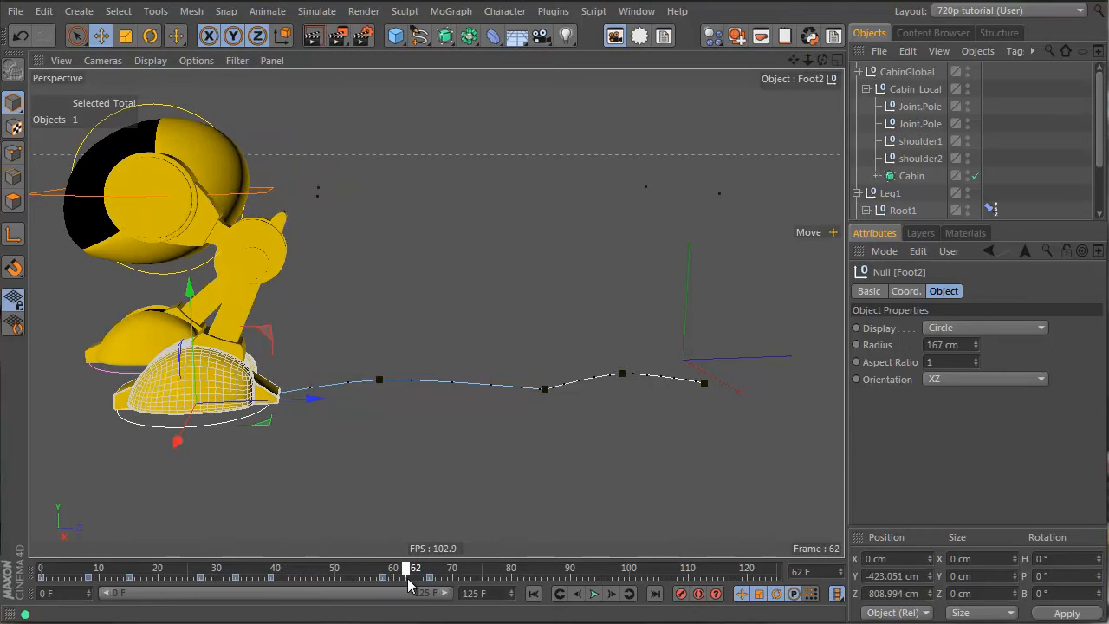
pyautogui.moveTo(188, 315); pyautogui.dragTo(192, 322)
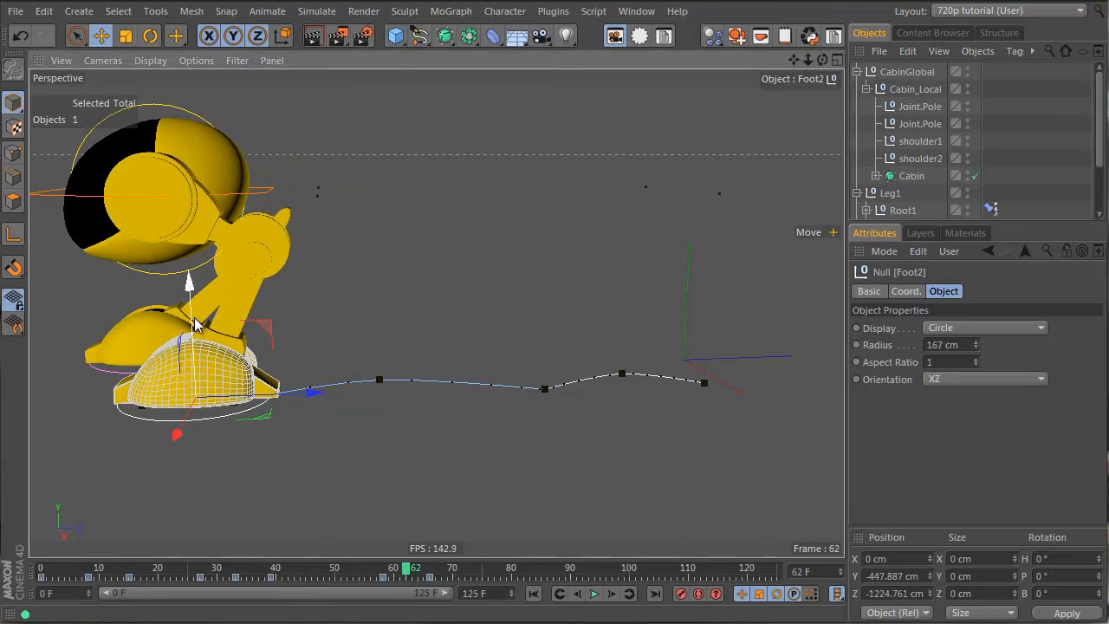
pyautogui.moveTo(392, 569); pyautogui.dragTo(52, 532)
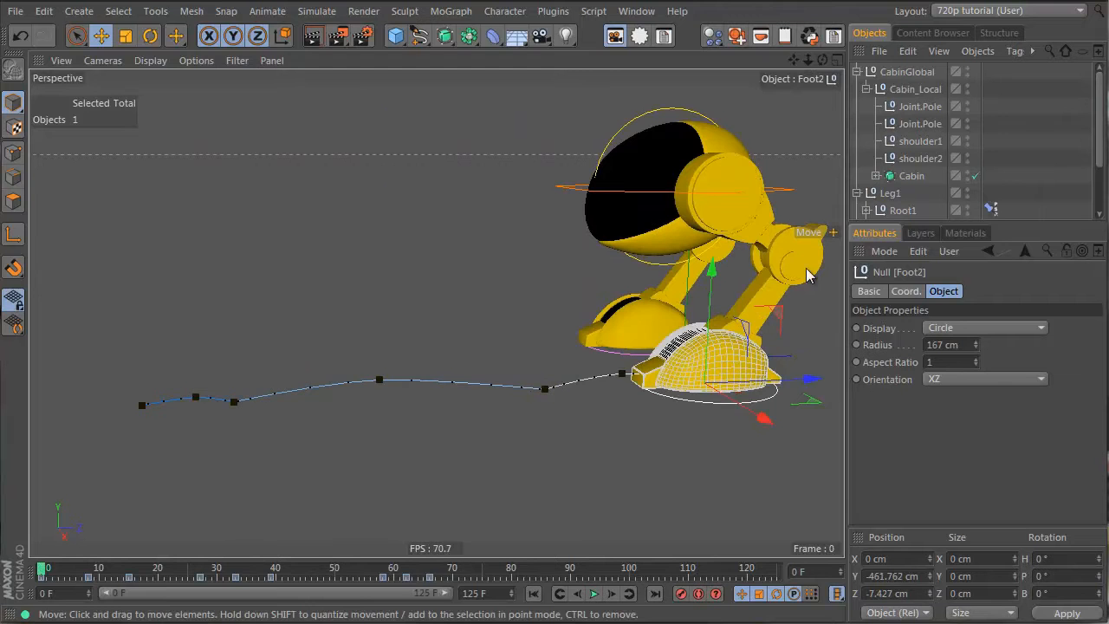
# - At frame 21, raise Foot1 along Y to about -436 cm and record a keyframe for the lifted foot
pyautogui.click(630, 359)
pyautogui.moveTo(52, 577); pyautogui.dragTo(169, 573)
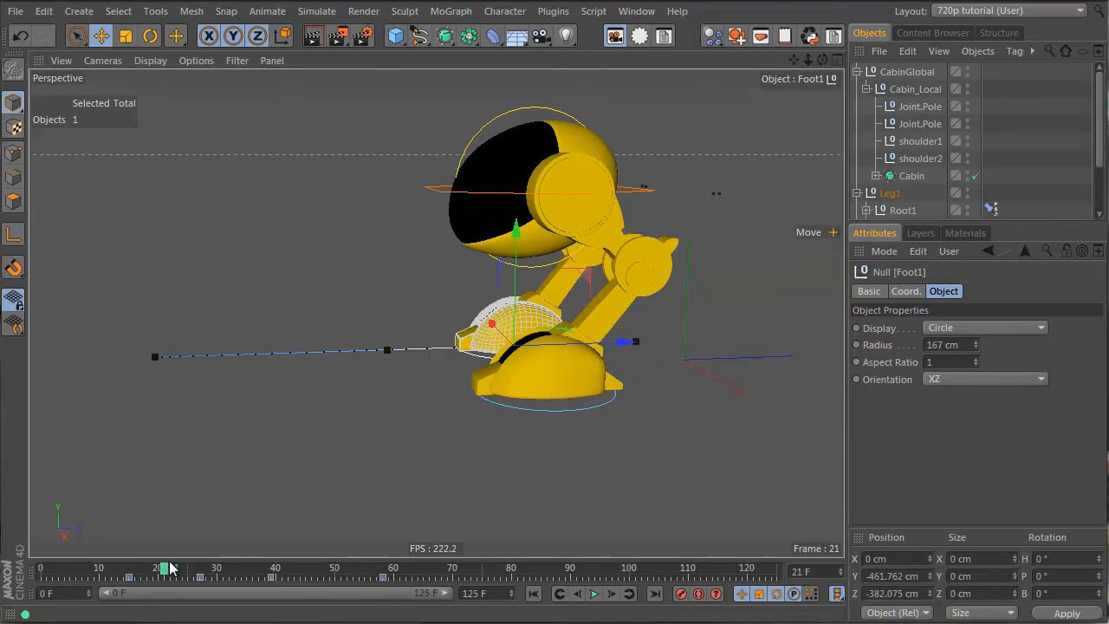
pyautogui.moveTo(518, 227); pyautogui.dragTo(520, 225)
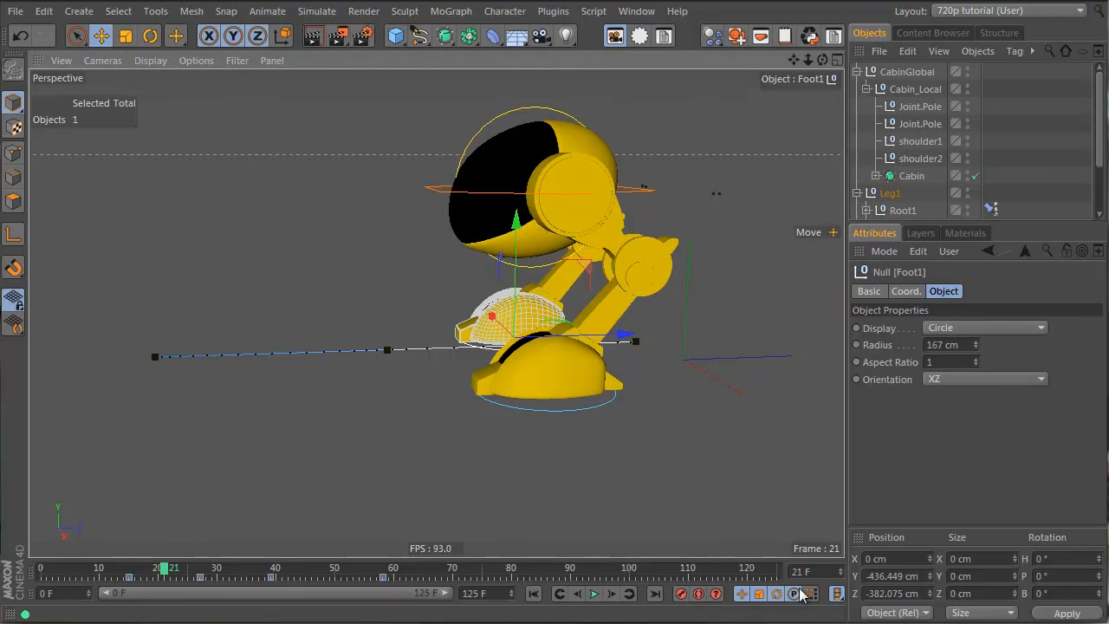
pyautogui.click(683, 595)
# - At frame 49, raise Foot1 along Y to about -411 cm, record the keyframe, and go back to frame 4
pyautogui.moveTo(170, 574); pyautogui.dragTo(334, 575)
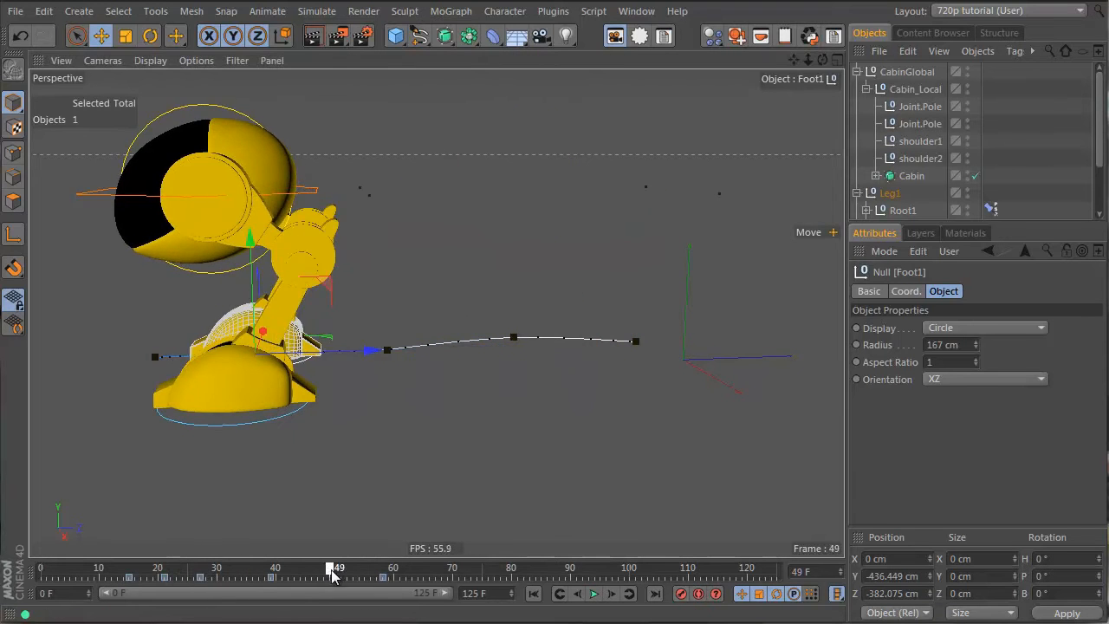
pyautogui.moveTo(252, 268); pyautogui.dragTo(257, 253)
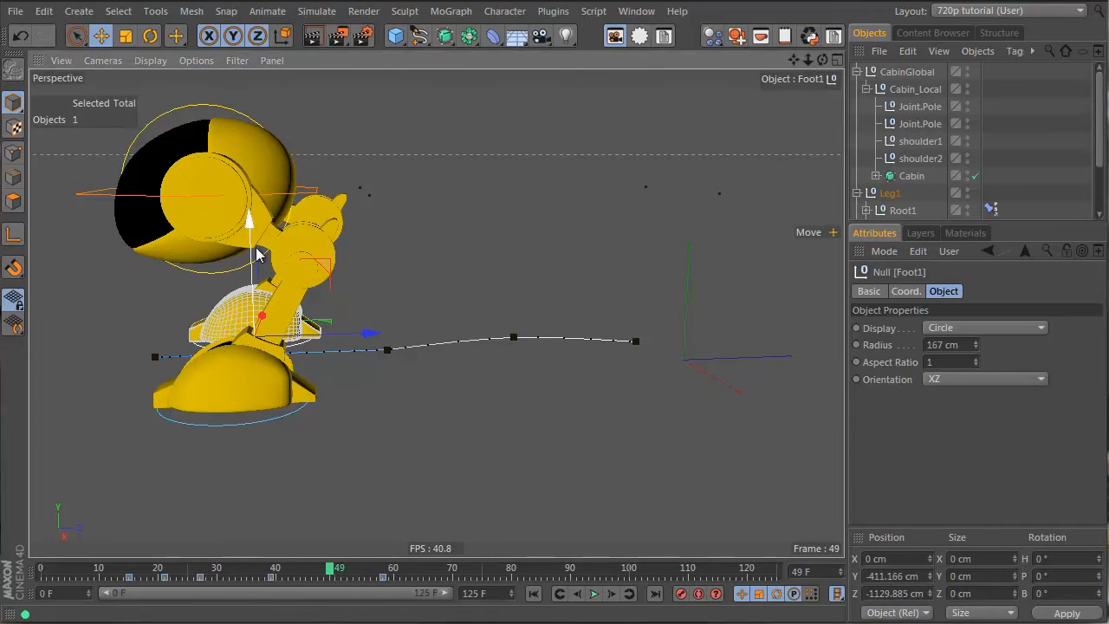
pyautogui.moveTo(314, 568); pyautogui.dragTo(64, 569)
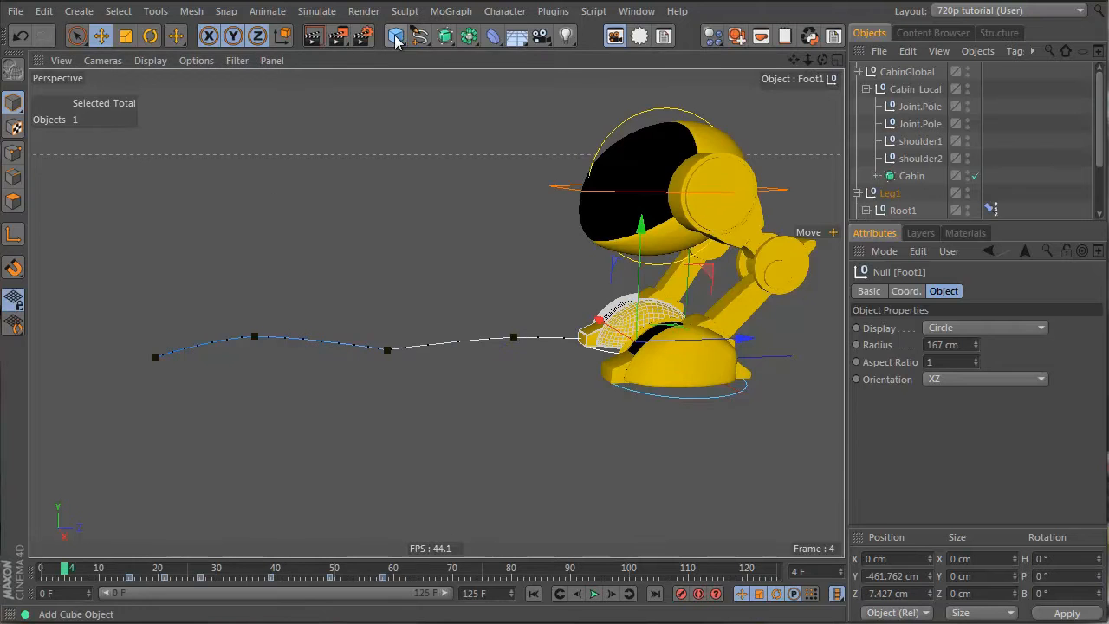
# - Add a Plane under the robot and scale it up into a large floor covering the whole walking path
pyautogui.moveTo(397, 41); pyautogui.dragTo(520, 92)
pyautogui.press('t')
pyautogui.moveTo(364, 269); pyautogui.dragTo(763, 364)
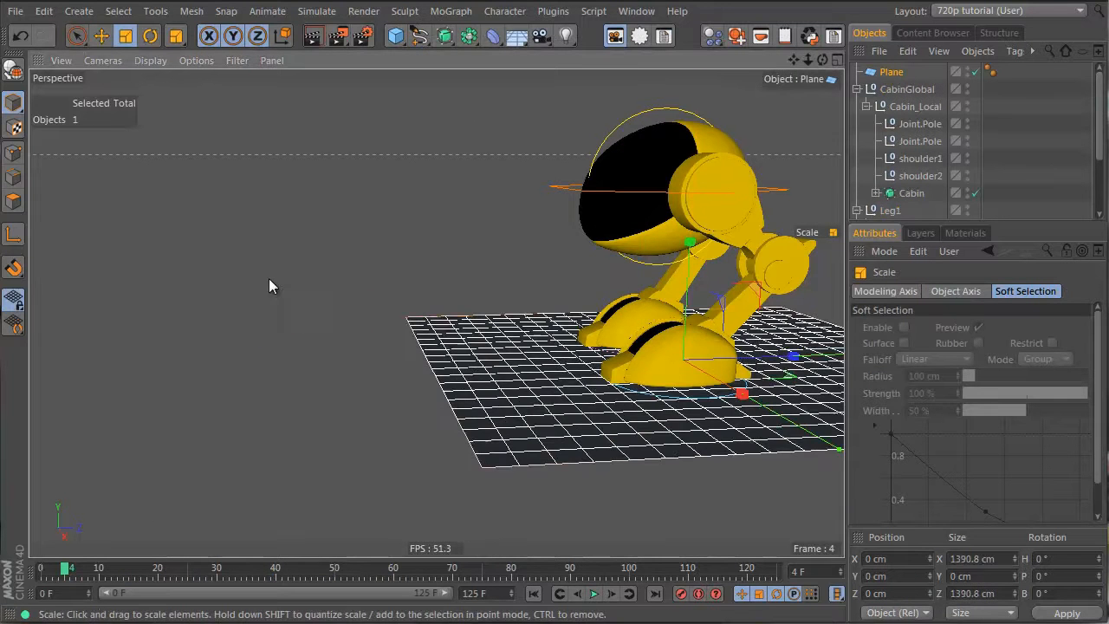
pyautogui.moveTo(270, 279); pyautogui.dragTo(272, 313)
pyautogui.hotkey('ctrl', 'shift', 'a')
pyautogui.keyDown('alt'); pyautogui.moveTo(538, 366); pyautogui.dragTo(612, 386); pyautogui.keyUp('alt')
pyautogui.keyDown('alt'); pyautogui.moveTo(668, 337); pyautogui.dragTo(554, 299); pyautogui.keyUp('alt')
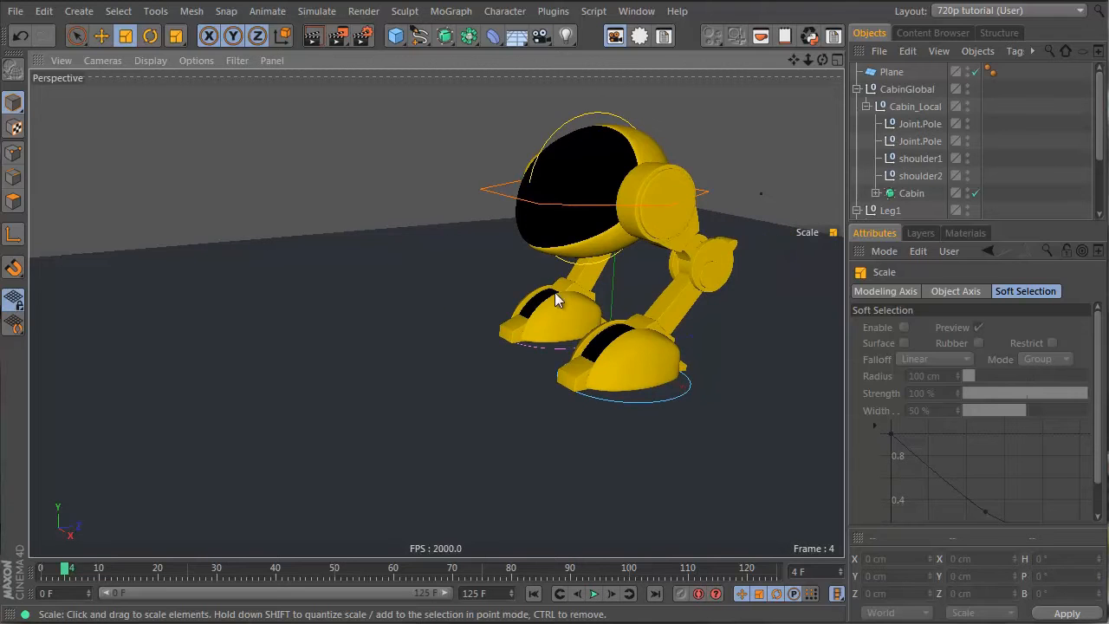
# - Add a light and place it above and in front of the robot at about X -220, Y 1018, Z -768 cm
pyautogui.click(565, 35)
pyautogui.moveTo(614, 271); pyautogui.dragTo(614, 219)
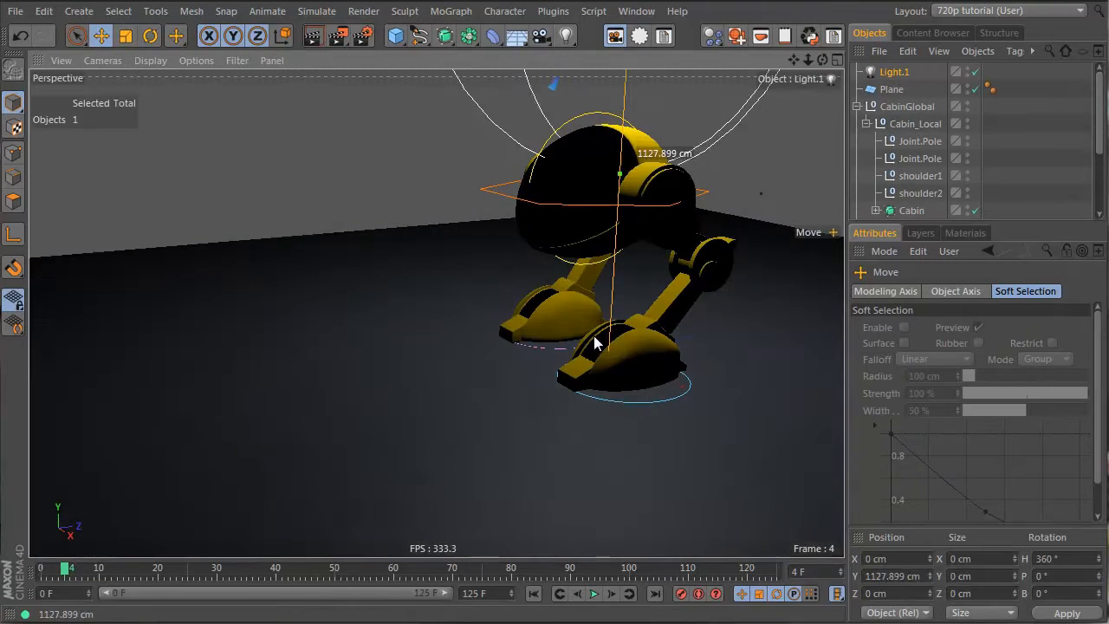
pyautogui.press('F5')
pyautogui.moveTo(726, 193); pyautogui.dragTo(692, 118)
pyautogui.press('t')
pyautogui.press('e')
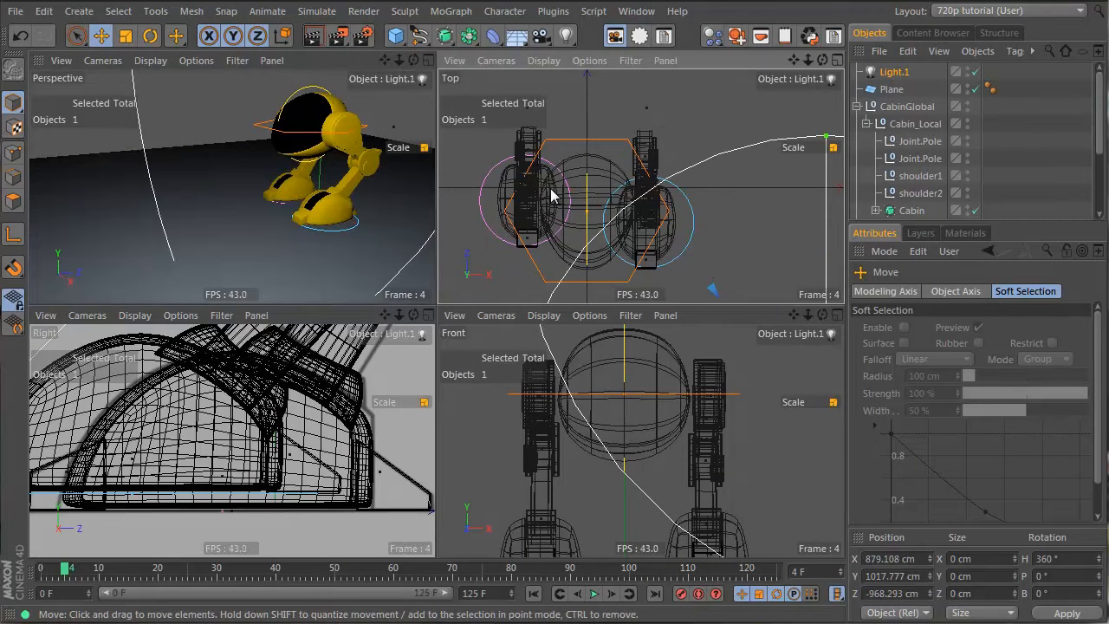
pyautogui.moveTo(549, 193); pyautogui.dragTo(650, 260)
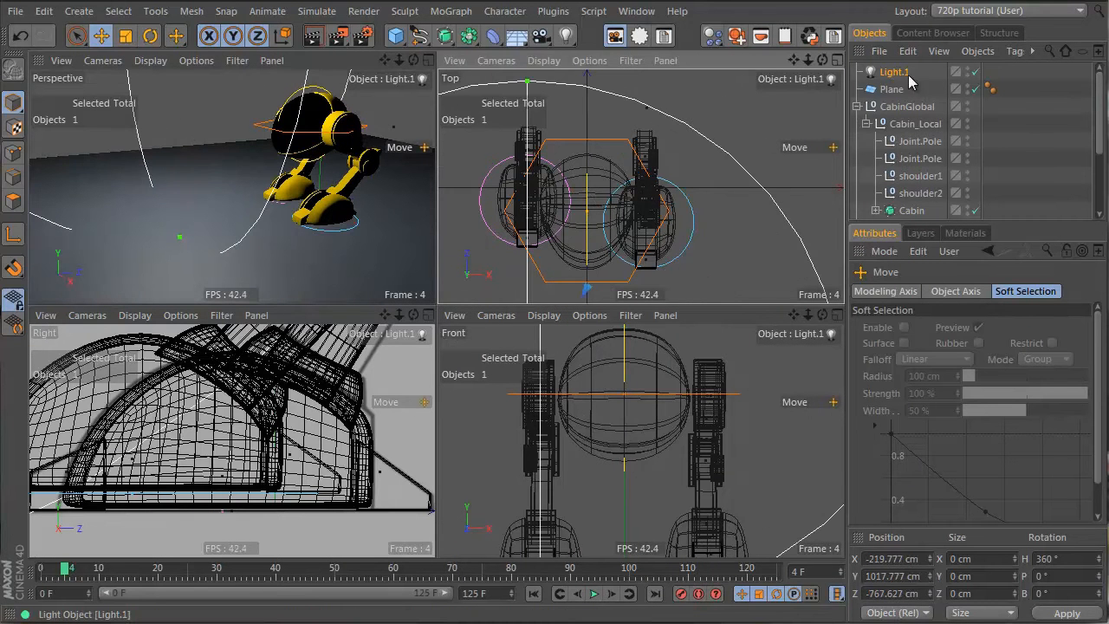
# - Enable shadow display in the perspective view and maximise that view
pyautogui.click(150, 60)
pyautogui.click(195, 61)
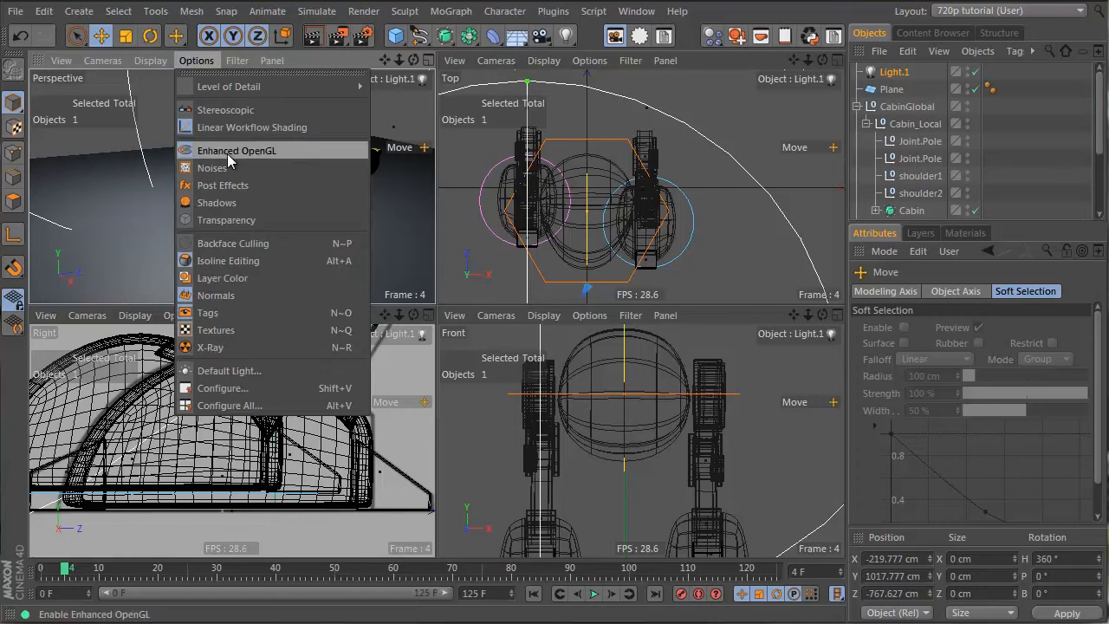
pyautogui.click(241, 219)
pyautogui.middleClick(277, 215)
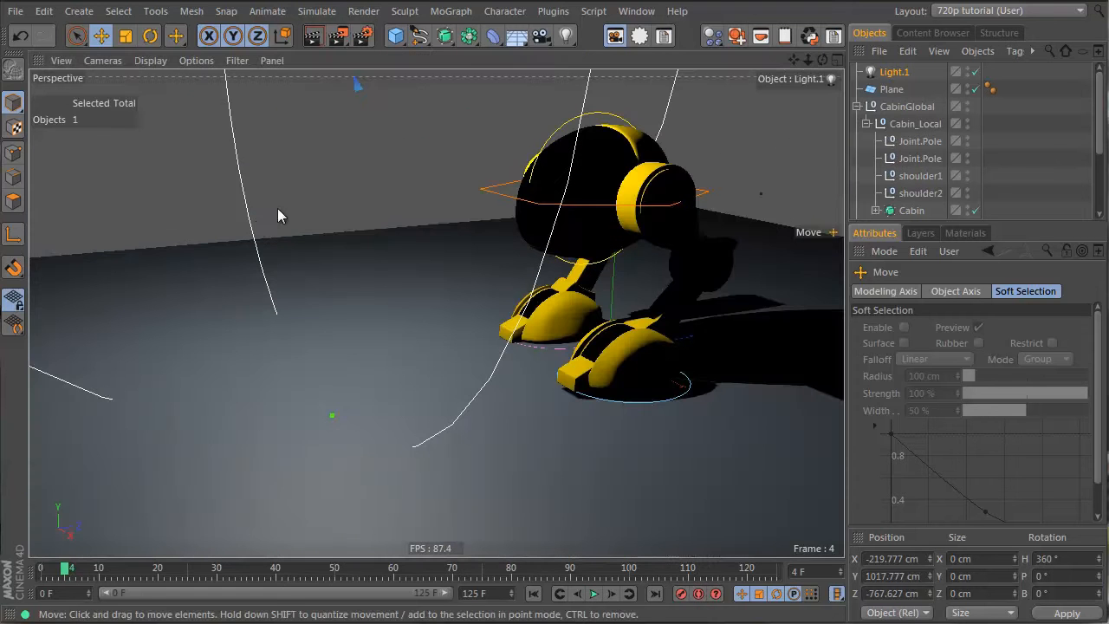
# - Return to frame 0, set the light's shadow density to 81%, and deselect the light
pyautogui.moveTo(81, 565); pyautogui.dragTo(40, 570)
pyautogui.click(880, 73)
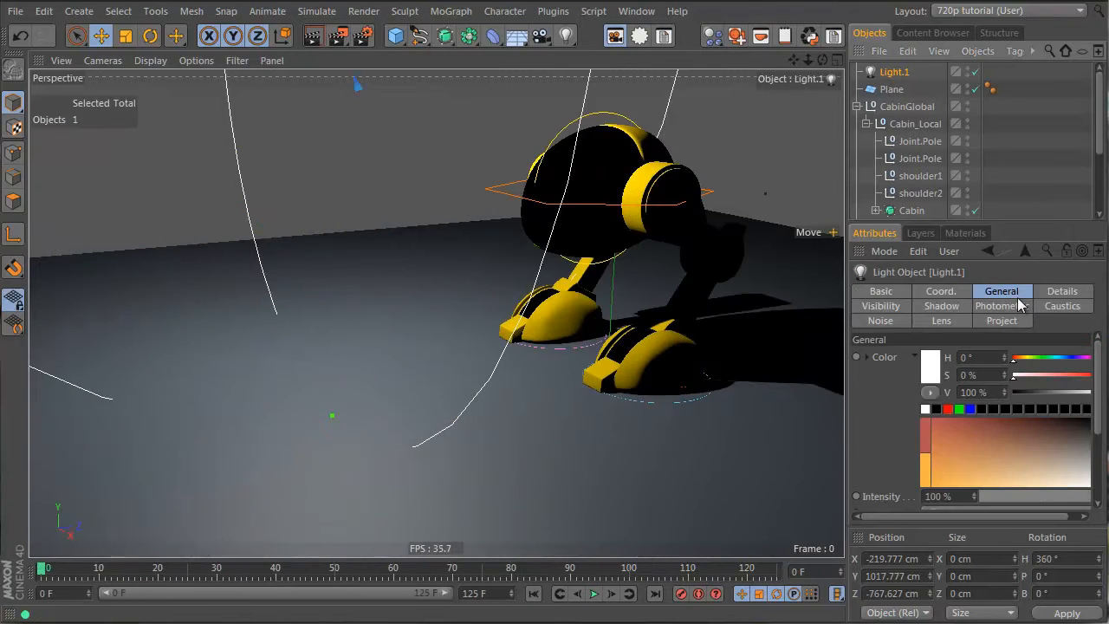
pyautogui.click(936, 306)
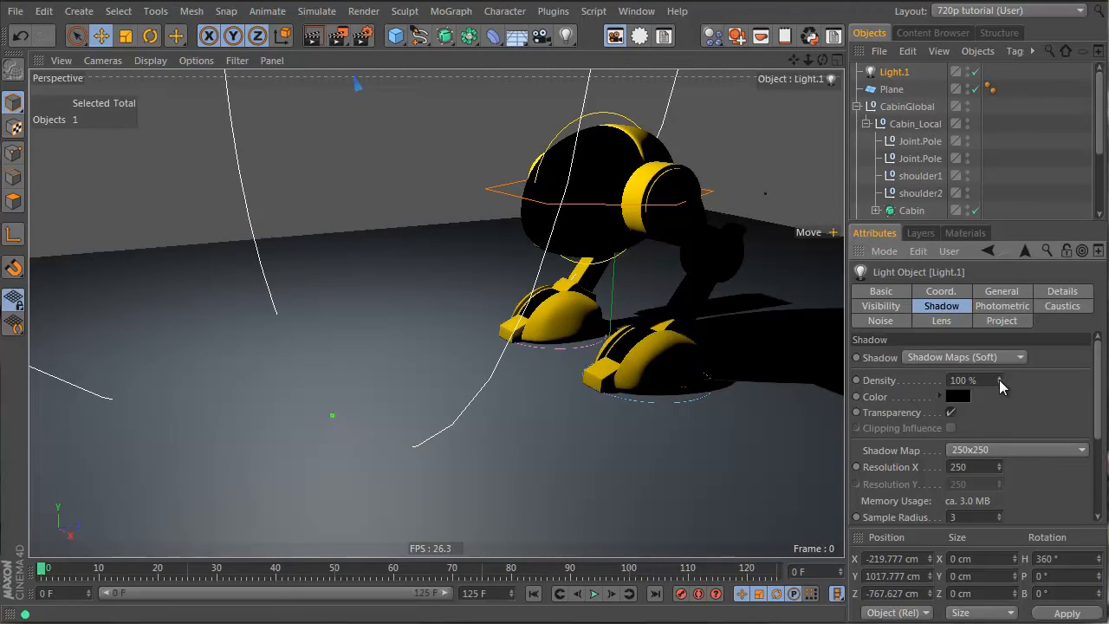
pyautogui.moveTo(999, 379); pyautogui.dragTo(984, 383)
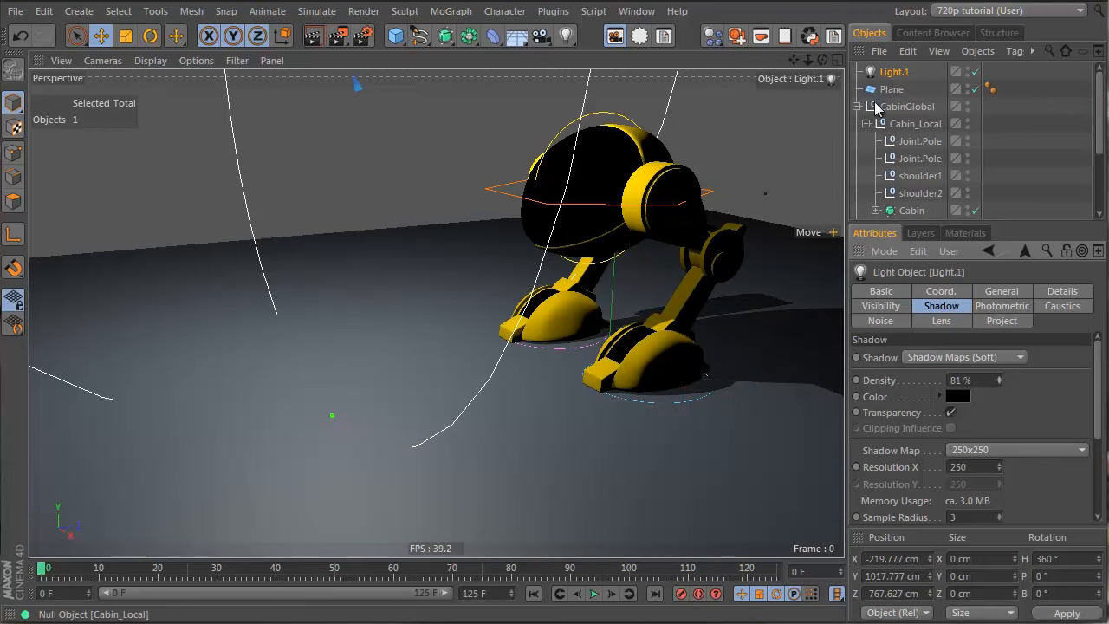
pyautogui.click(814, 164)
# - Select the Cabin_Local null in the perspective view and record its first keyframe at frame 0
pyautogui.moveTo(36, 571); pyautogui.dragTo(5, 579)
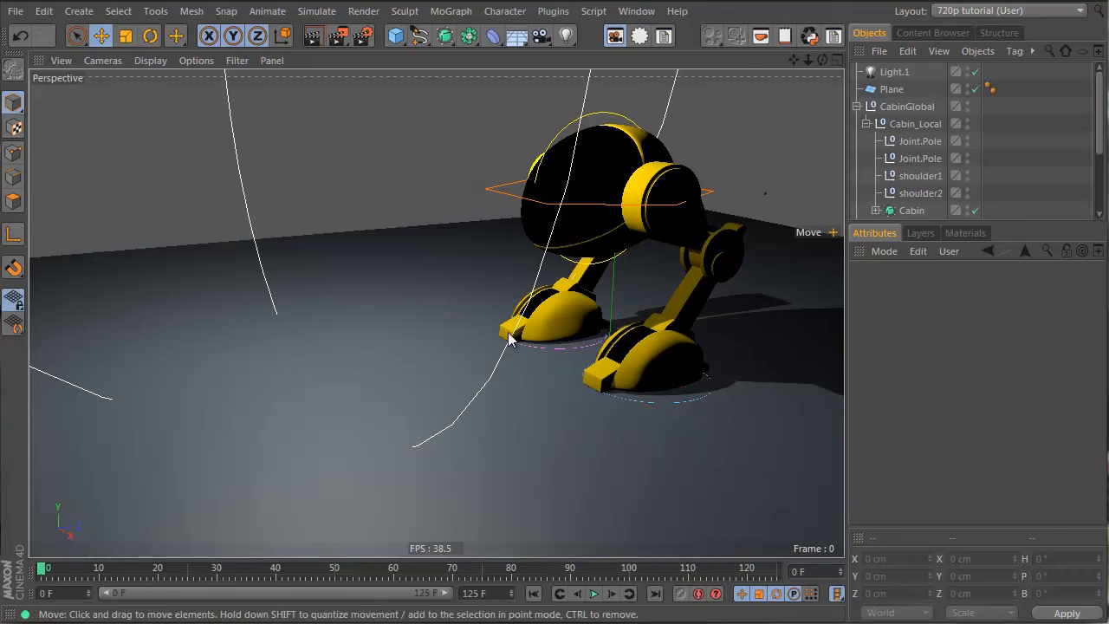
pyautogui.keyDown('alt'); pyautogui.moveTo(509, 339); pyautogui.dragTo(630, 356); pyautogui.keyUp('alt')
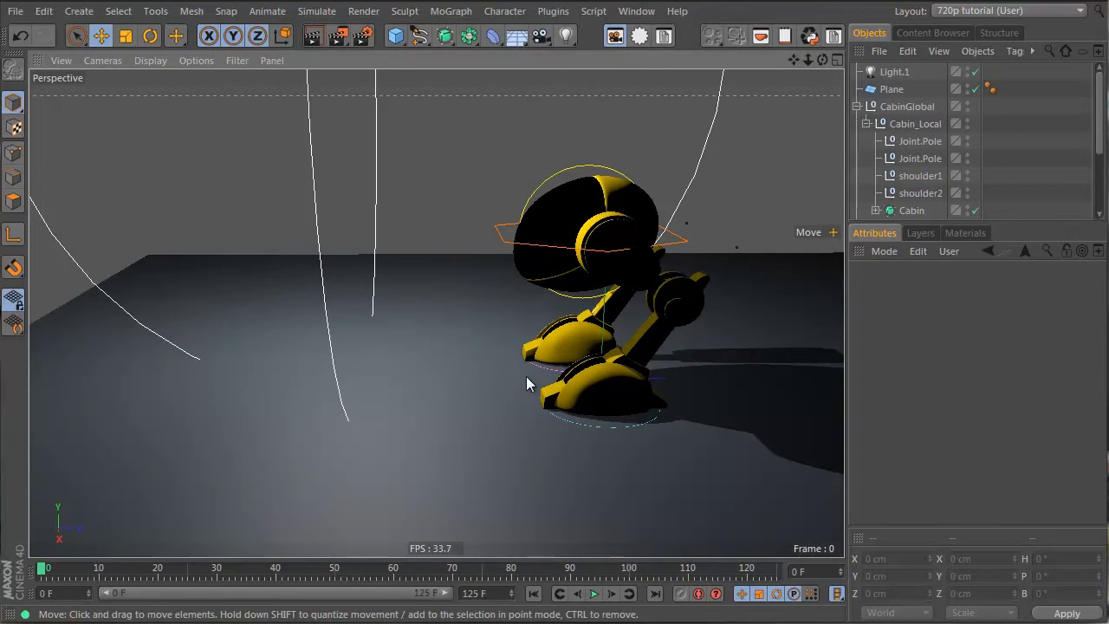
pyautogui.moveTo(43, 572); pyautogui.dragTo(2, 563)
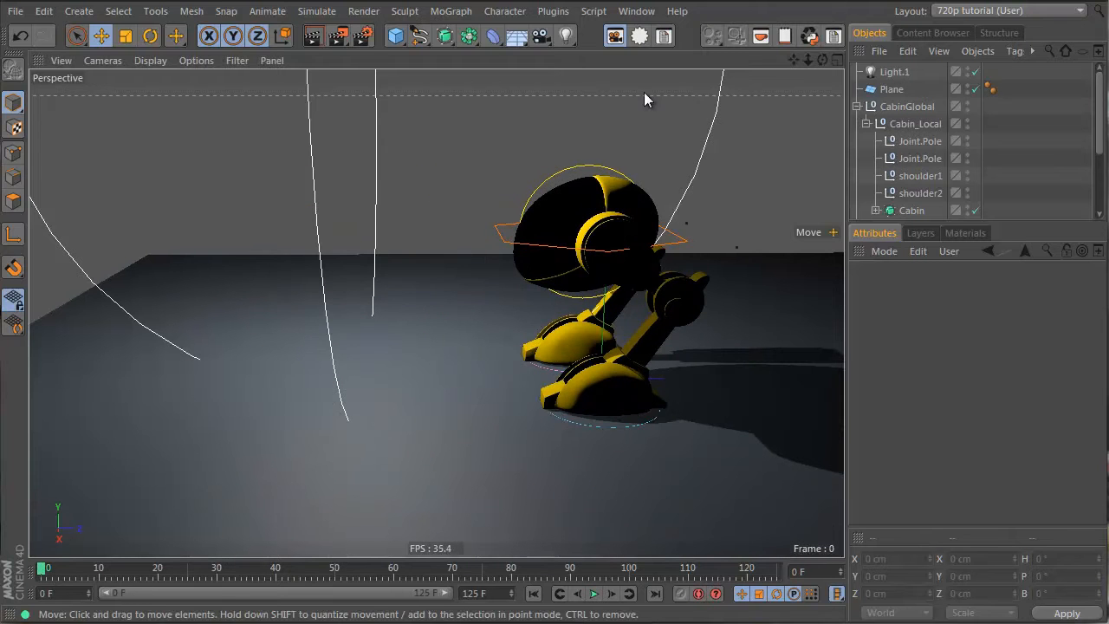
pyautogui.click(587, 171)
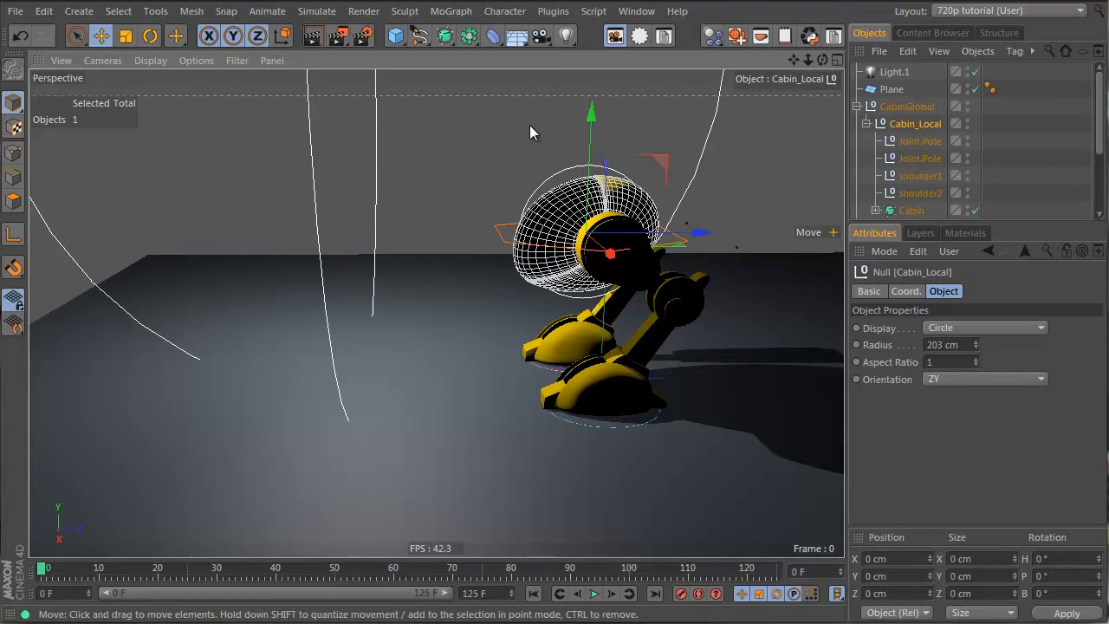
pyautogui.click(531, 132)
pyautogui.click(583, 169)
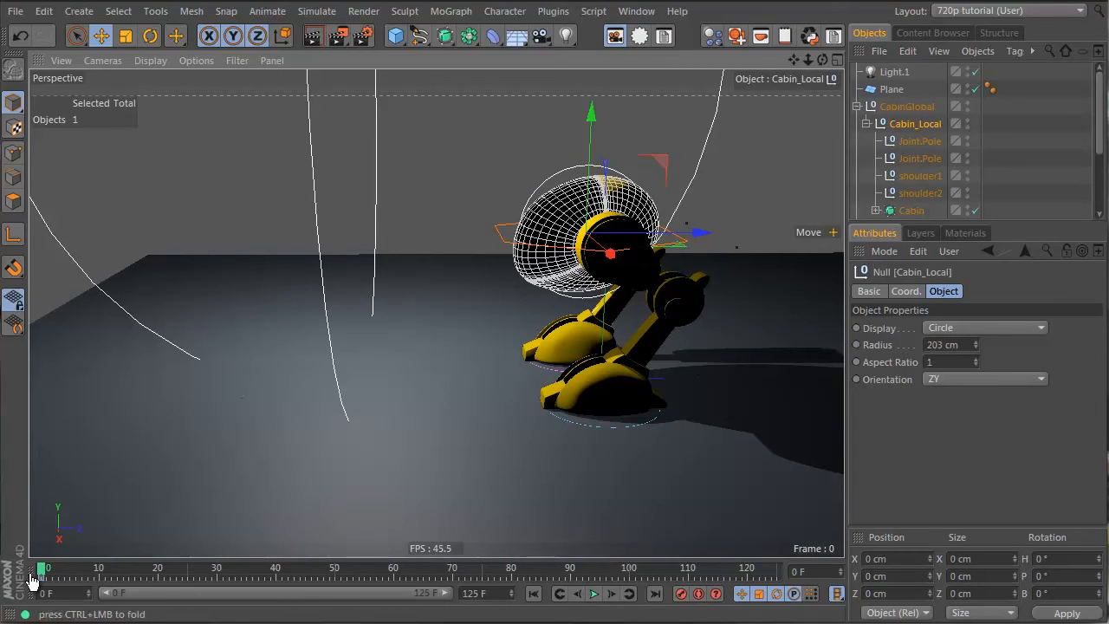
# - Keyframe Cabin_Local's height at Y about -25.6 cm on frame 15 and about 32.6 cm on frame 22
pyautogui.moveTo(40, 572); pyautogui.dragTo(129, 589)
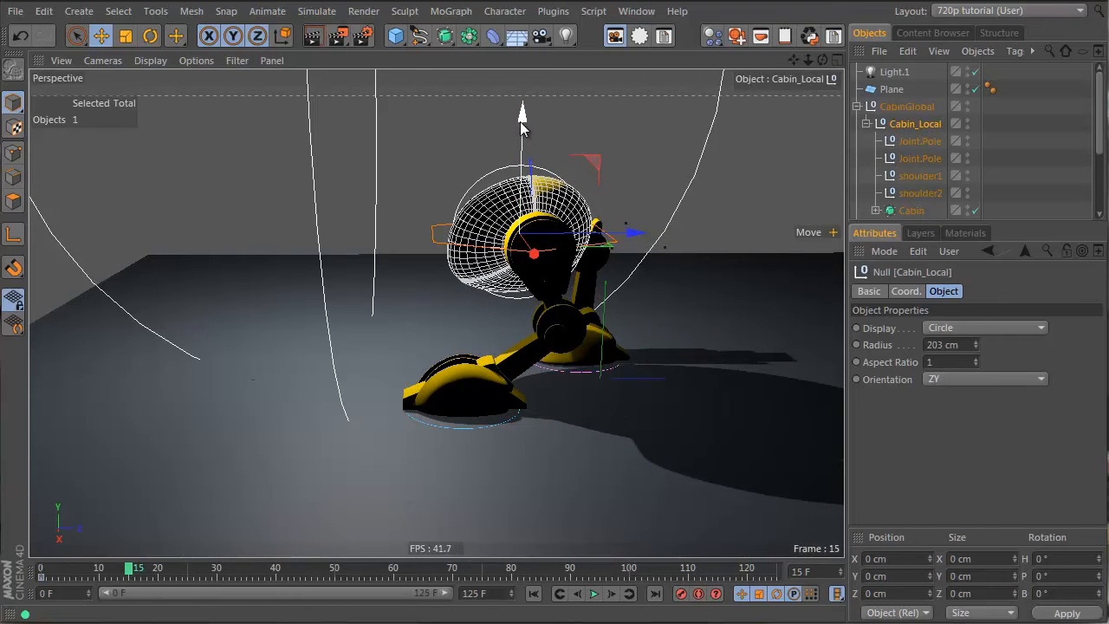
pyautogui.moveTo(521, 122); pyautogui.dragTo(523, 131)
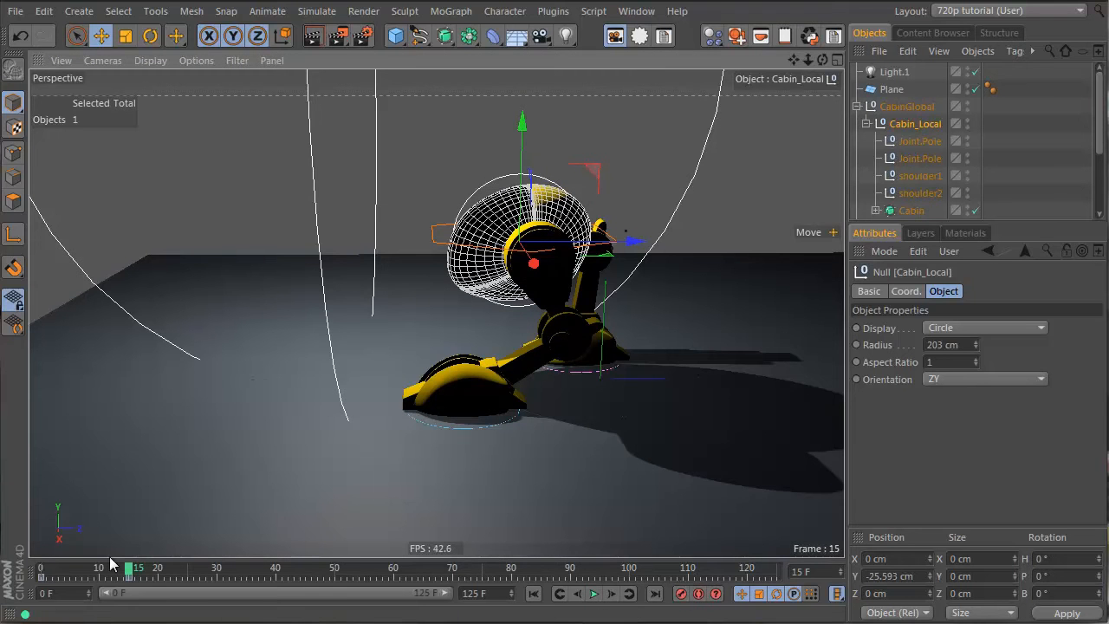
pyautogui.moveTo(141, 575); pyautogui.dragTo(173, 574)
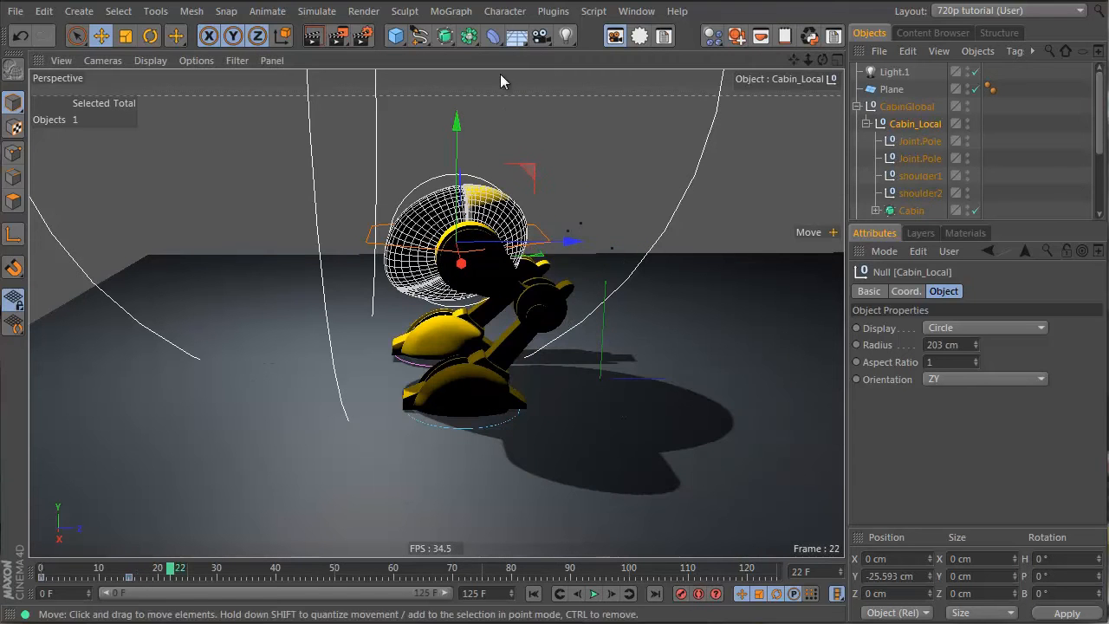
pyautogui.moveTo(460, 130); pyautogui.dragTo(459, 108)
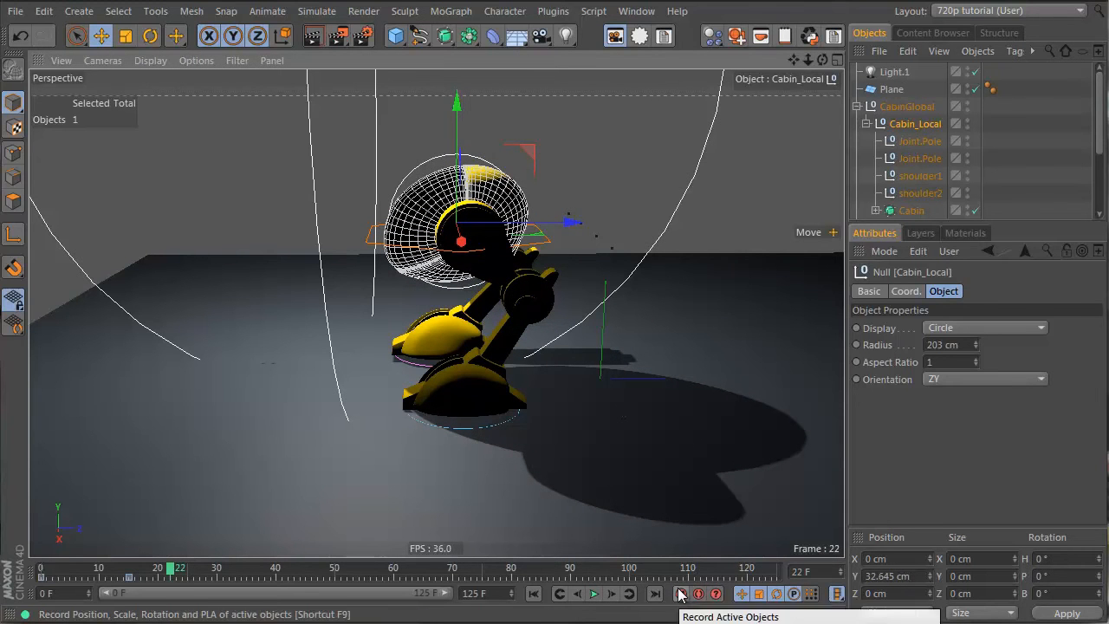
# - Rekey Cabin_Local at Y about 30.3 cm on frame 15 and add a key at about 44.3 cm on frame 5
pyautogui.moveTo(159, 575); pyautogui.dragTo(133, 579)
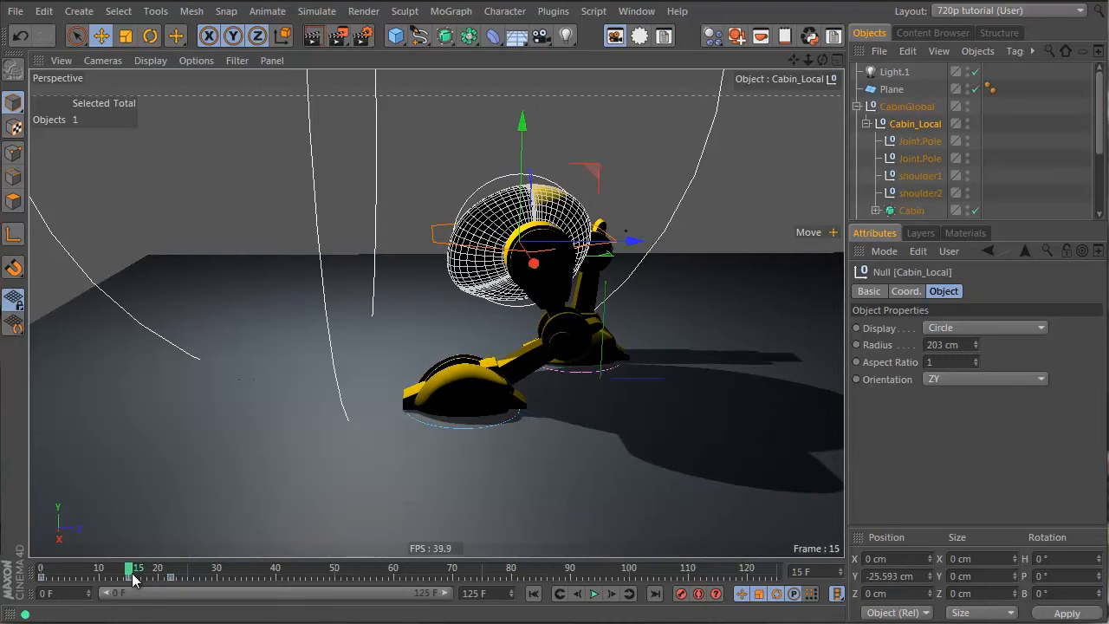
pyautogui.moveTo(521, 143); pyautogui.dragTo(520, 126)
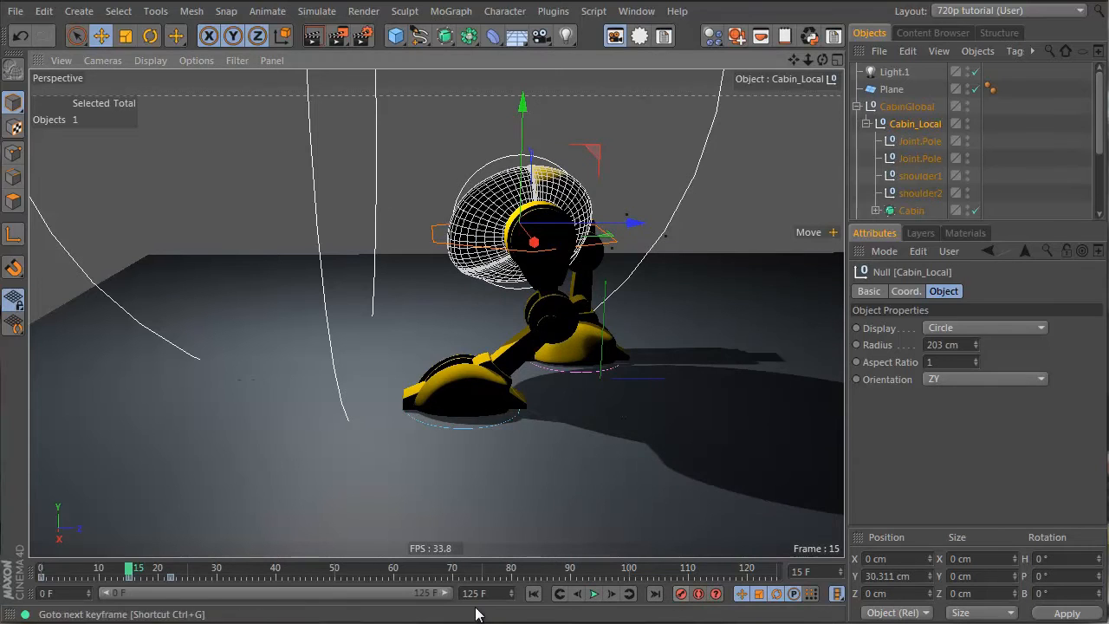
pyautogui.click(42, 569)
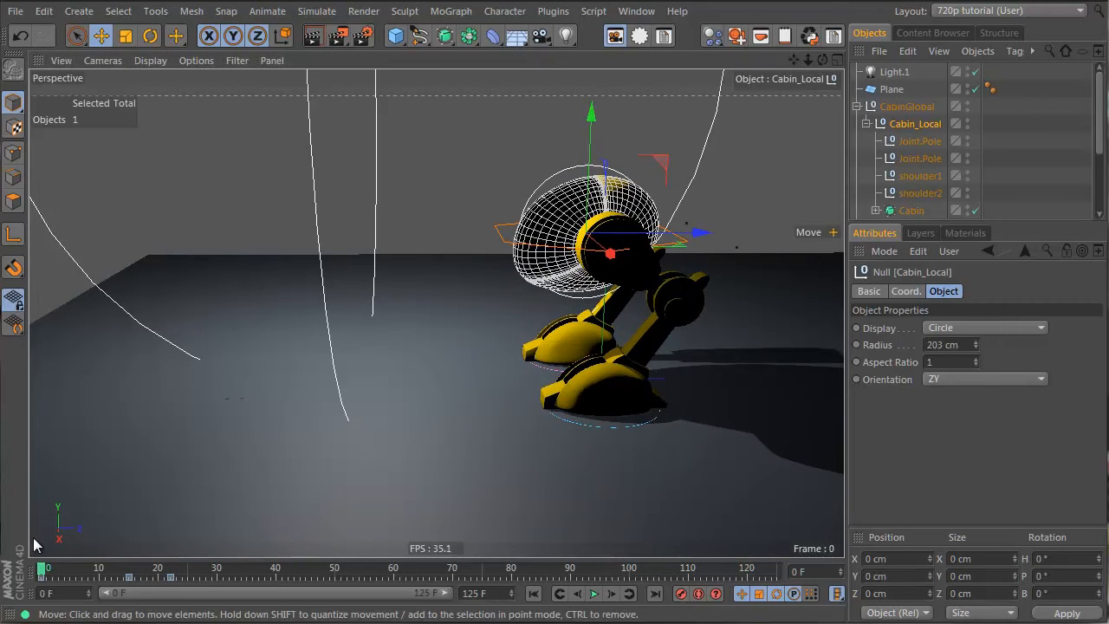
pyautogui.click(74, 569)
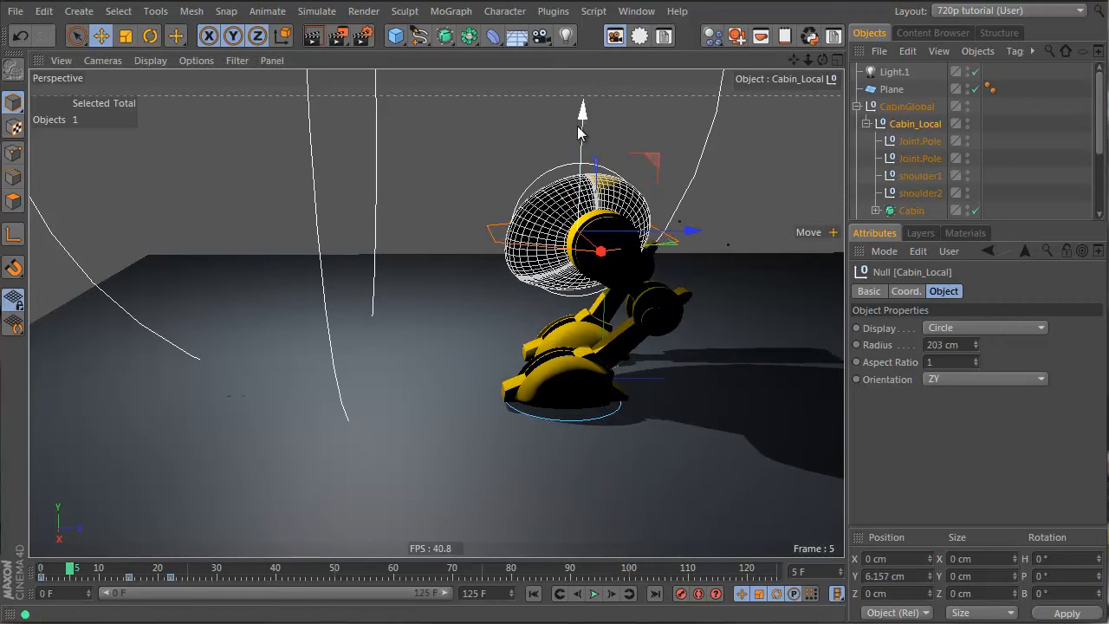
pyautogui.moveTo(584, 136); pyautogui.dragTo(585, 123)
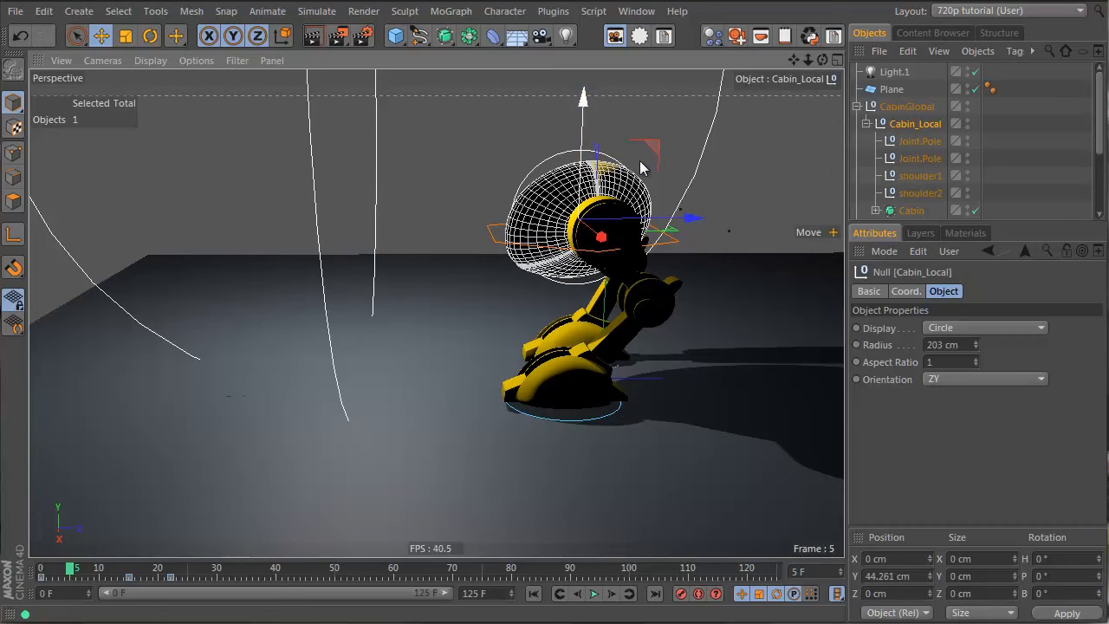
# - Rekey Cabin_Local's height at Y about 7.5 cm on frame 15 and about 50.2 cm on frame 22
pyautogui.moveTo(70, 568); pyautogui.dragTo(131, 585)
pyautogui.moveTo(531, 107); pyautogui.dragTo(523, 112)
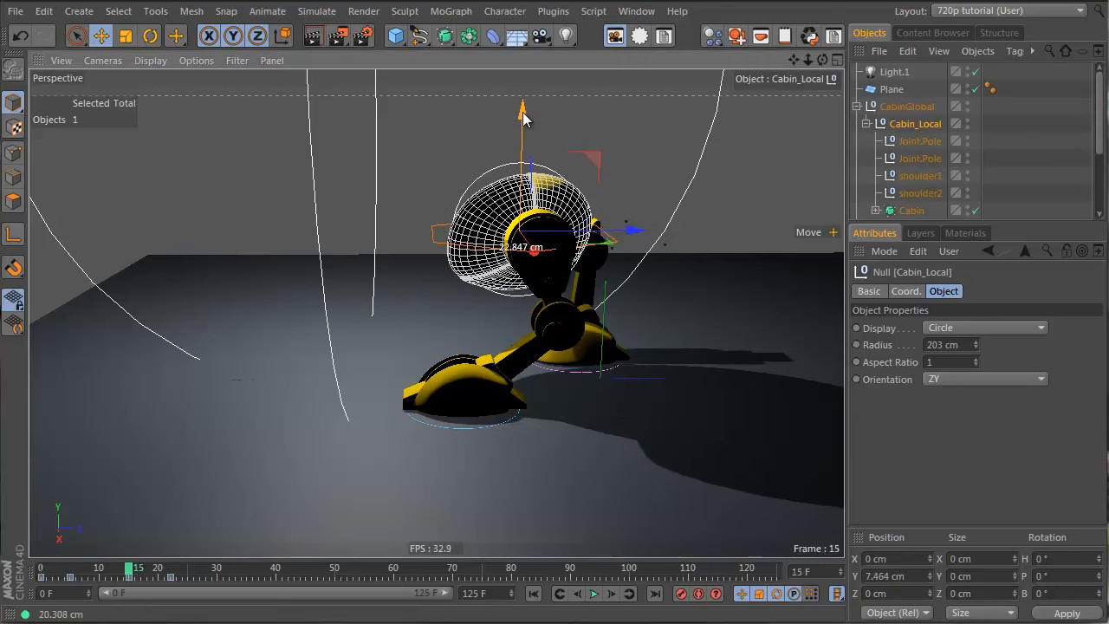
pyautogui.moveTo(156, 583)
pyautogui.mouseDown()
pyautogui.moveTo(47, 583)
pyautogui.moveTo(209, 581)
pyautogui.moveTo(160, 589)
pyautogui.moveTo(170, 589)
pyautogui.mouseUp()
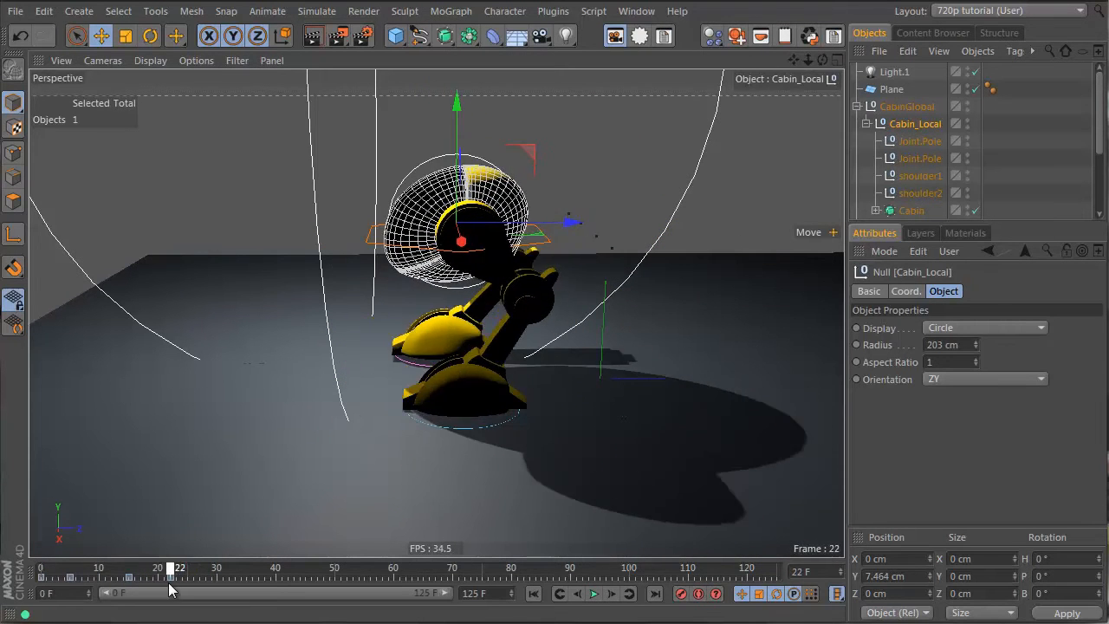
pyautogui.moveTo(466, 130); pyautogui.dragTo(460, 122)
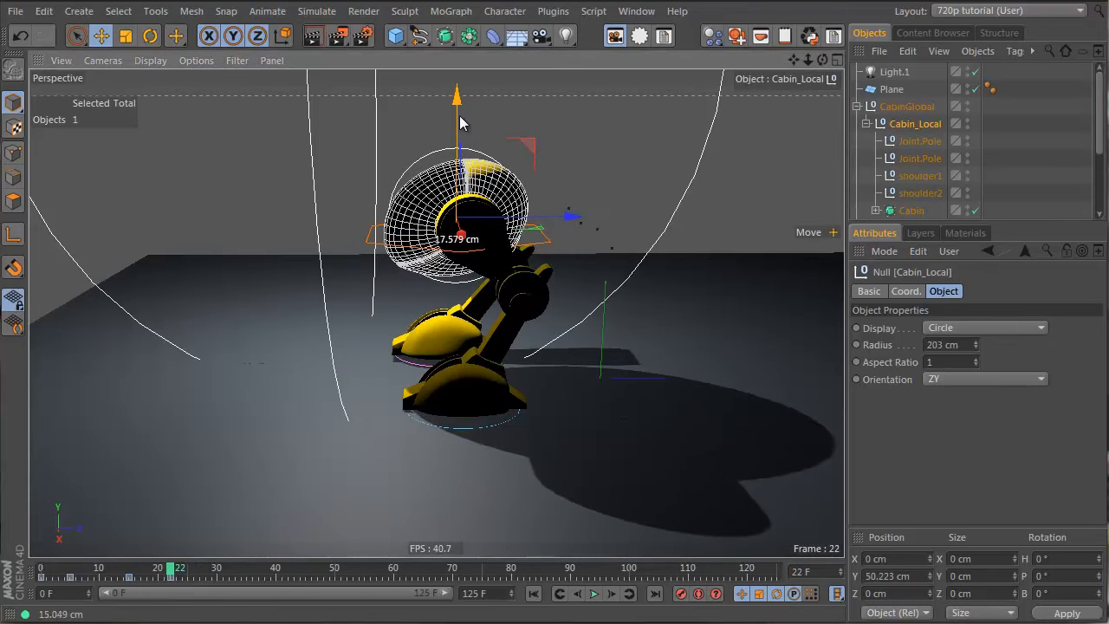
# - Keyframe Cabin_Local's height at Y about 19.6 cm on frame 27 and about 64.6 cm on frame 32
pyautogui.moveTo(164, 569); pyautogui.dragTo(201, 571)
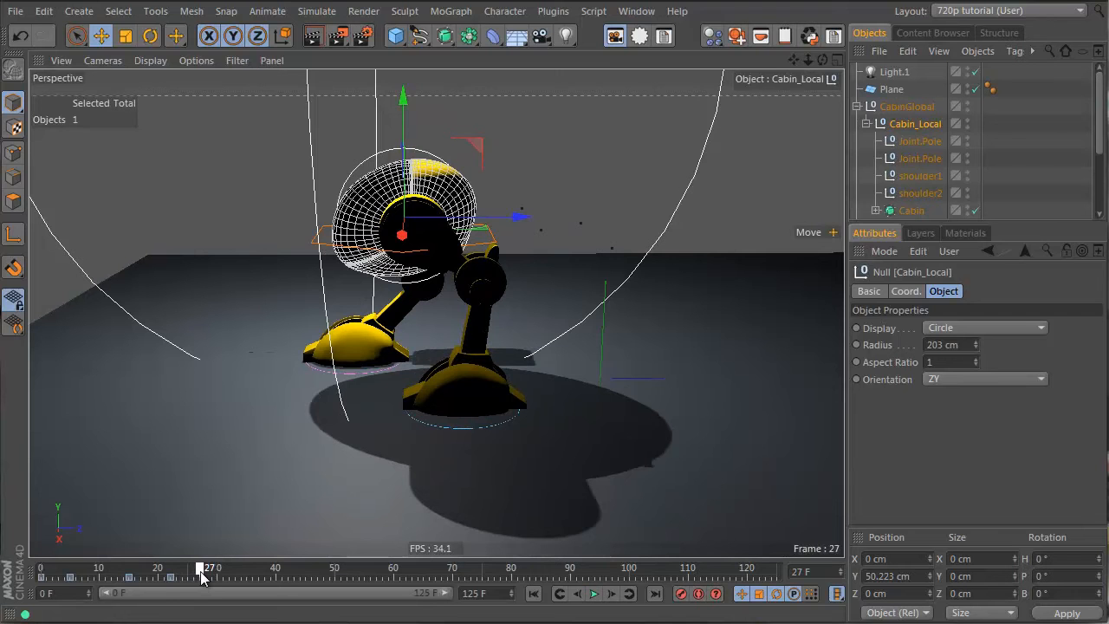
pyautogui.moveTo(407, 121); pyautogui.dragTo(407, 133)
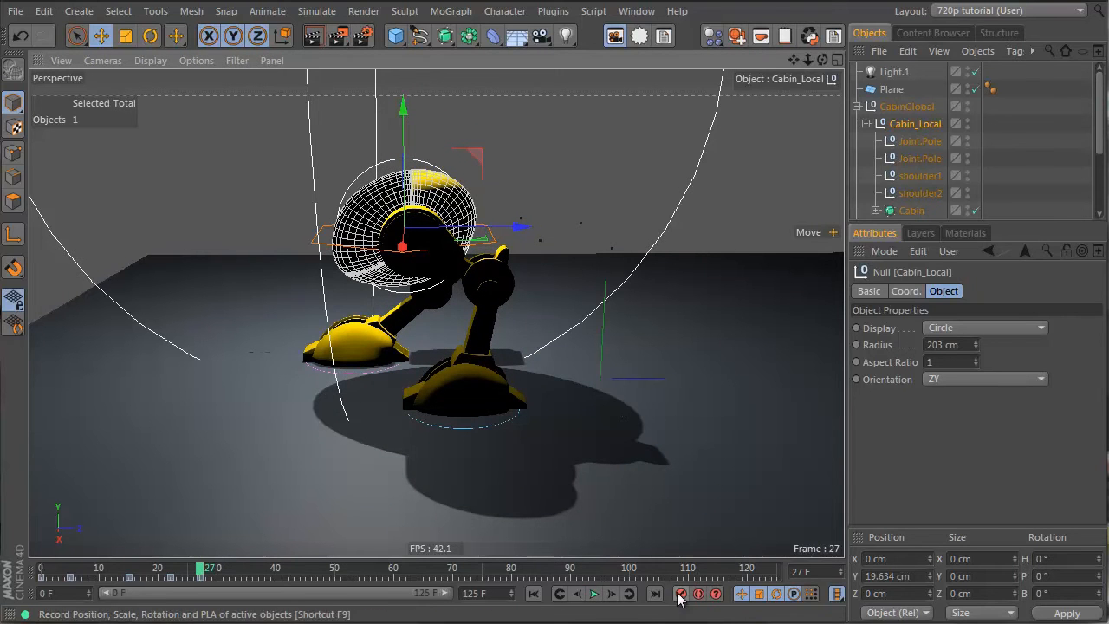
pyautogui.moveTo(200, 578); pyautogui.dragTo(232, 576)
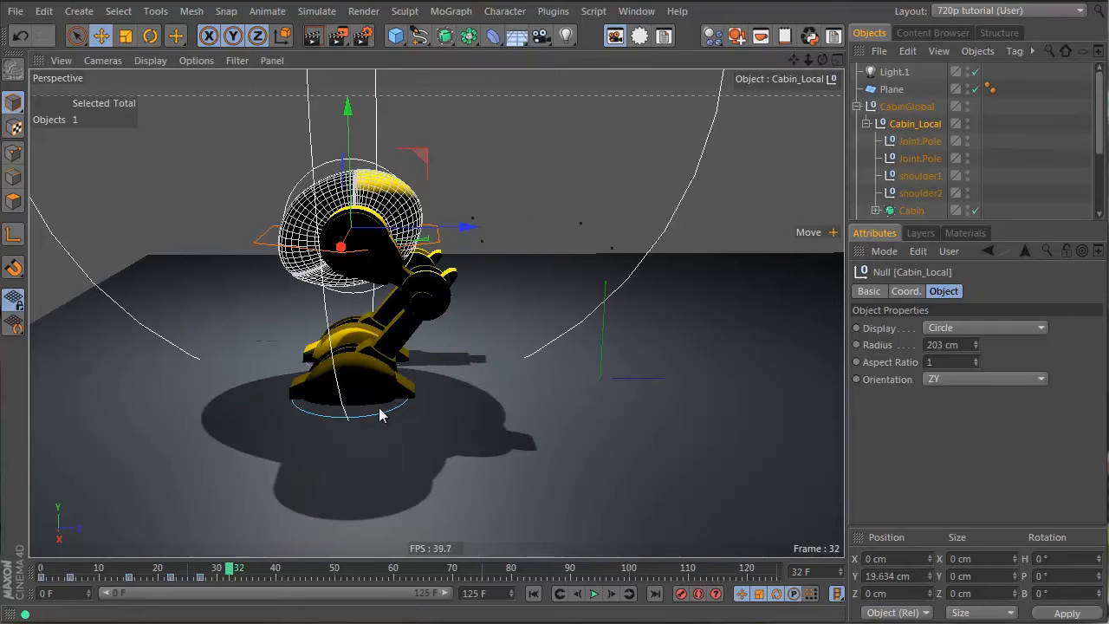
pyautogui.moveTo(349, 128); pyautogui.dragTo(349, 109)
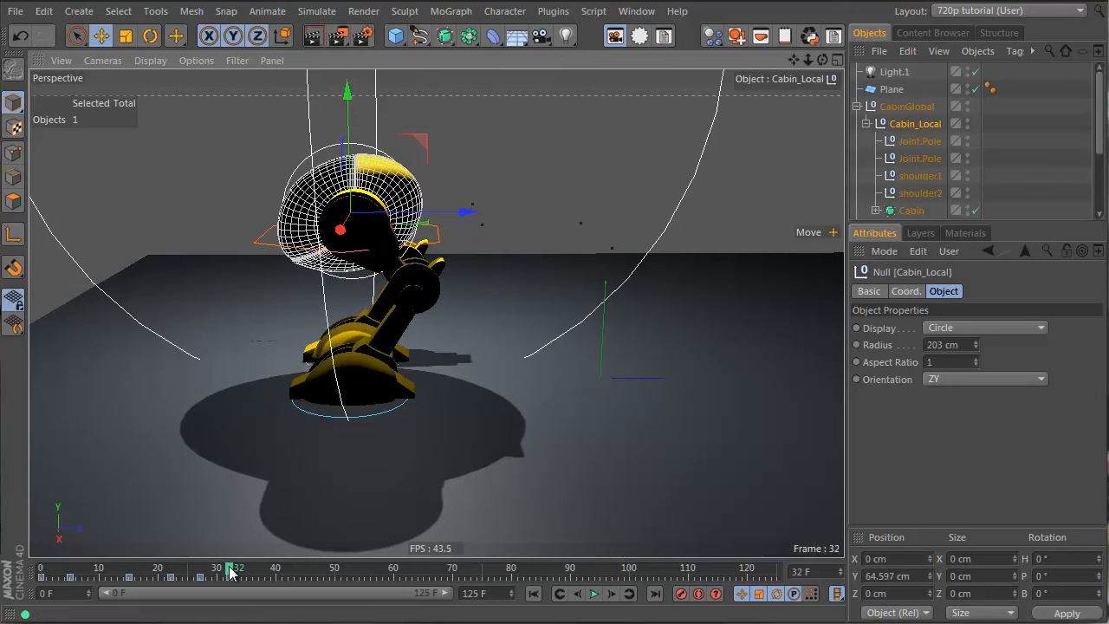
# - Keyframe Cabin_Local at Y about 13.5 cm on frame 39, return to frame 0 and deselect it
pyautogui.moveTo(231, 571); pyautogui.dragTo(268, 567)
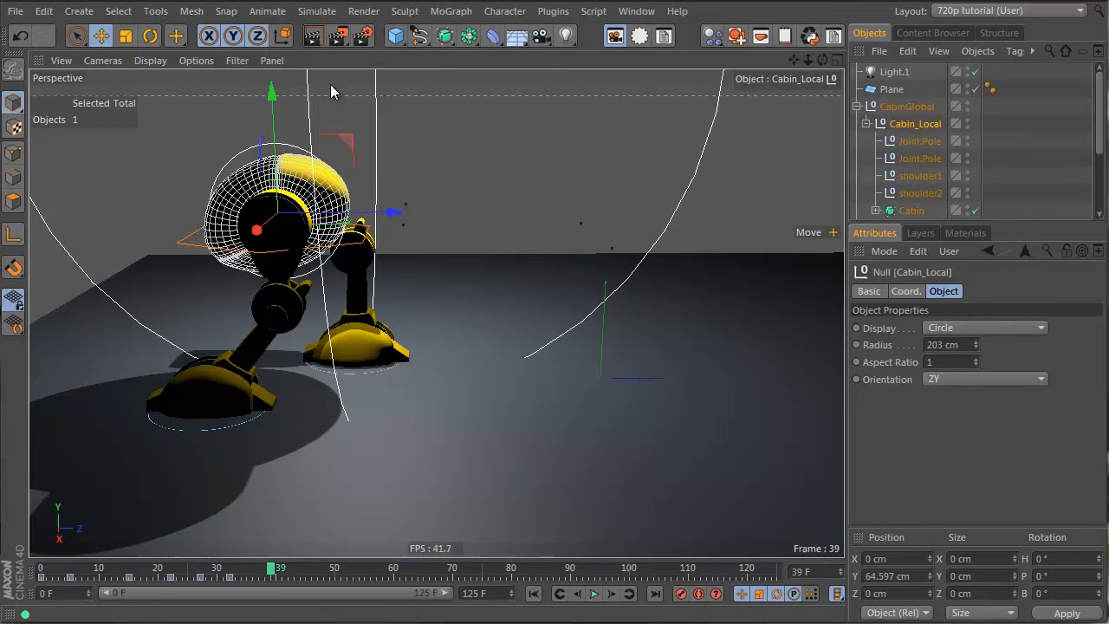
pyautogui.moveTo(273, 113); pyautogui.dragTo(281, 149)
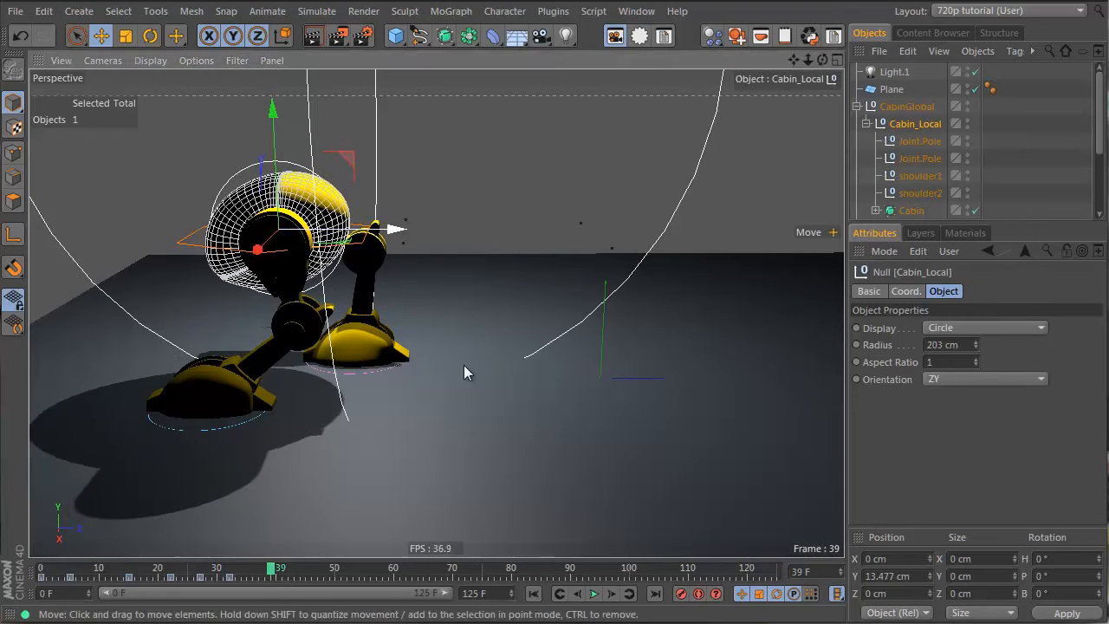
pyautogui.moveTo(269, 569); pyautogui.dragTo(41, 570)
pyautogui.click(920, 82)
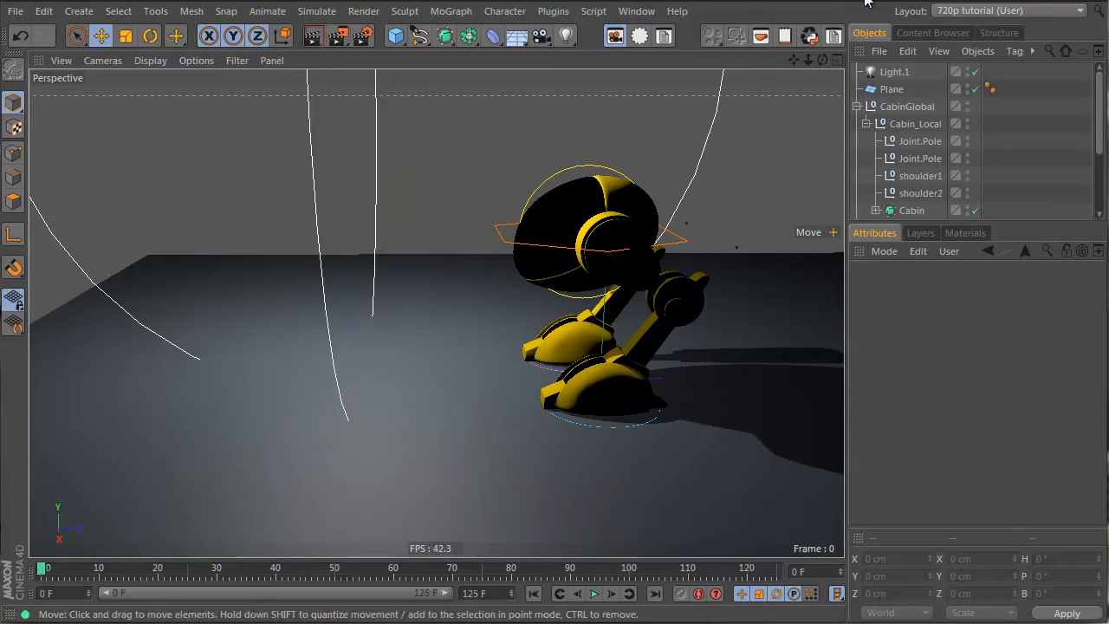
# - Lower Cabin_Local to Y about 16.2 cm on frame 5, rerecord that keyframe and deselect the null
pyautogui.click(588, 168)
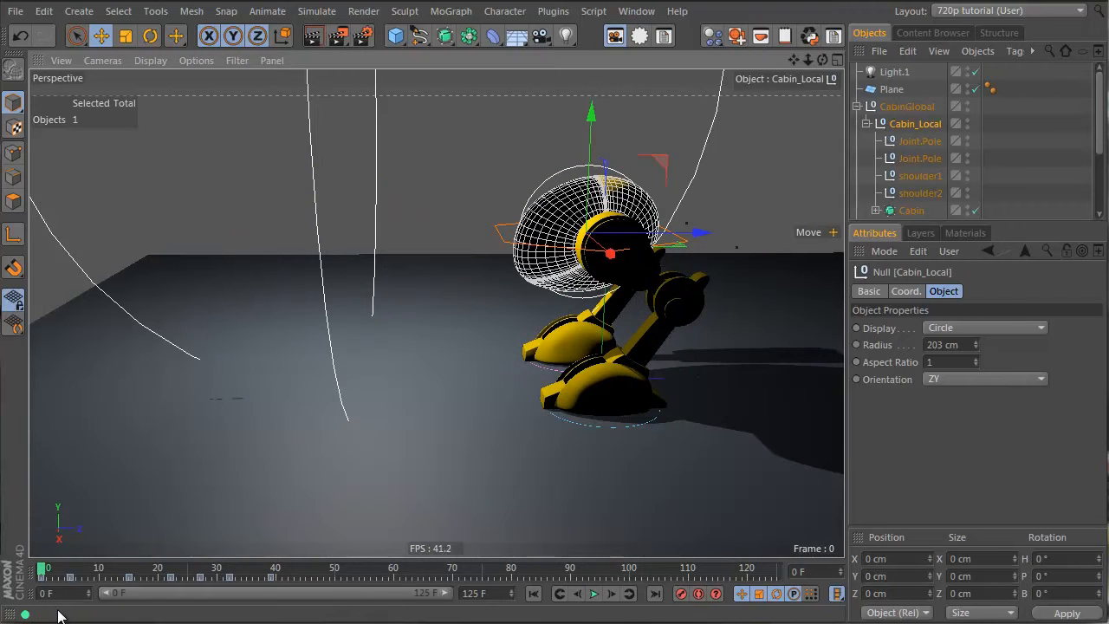
pyautogui.moveTo(40, 569); pyautogui.dragTo(72, 571)
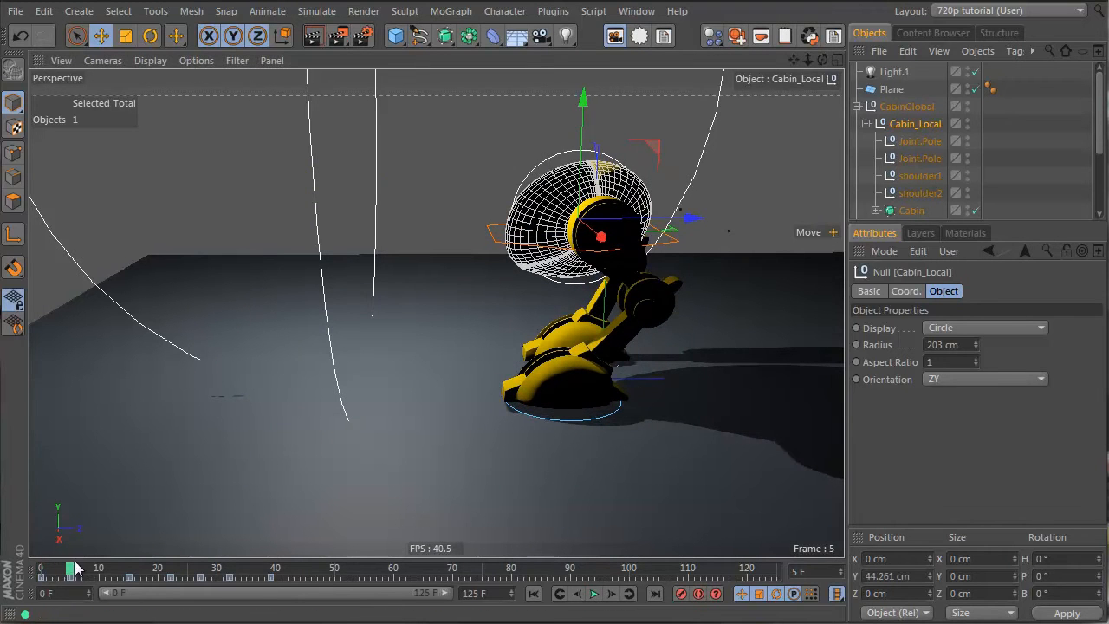
pyautogui.moveTo(585, 121); pyautogui.dragTo(585, 132)
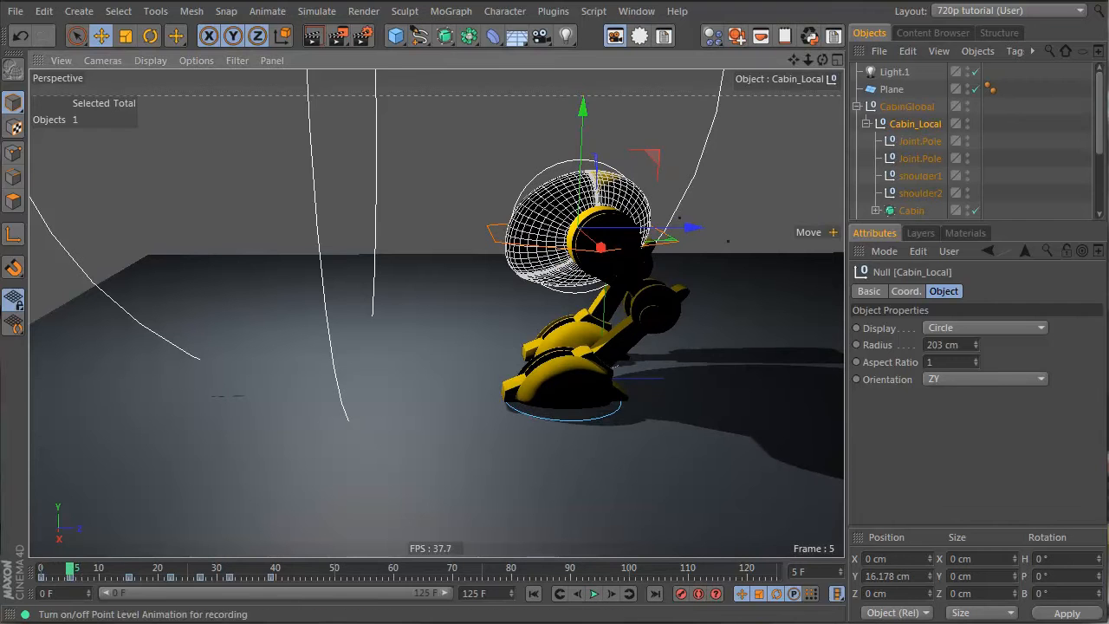
pyautogui.moveTo(69, 572)
pyautogui.mouseDown()
pyautogui.moveTo(25, 573)
pyautogui.moveTo(258, 569)
pyautogui.moveTo(82, 570)
pyautogui.mouseUp()
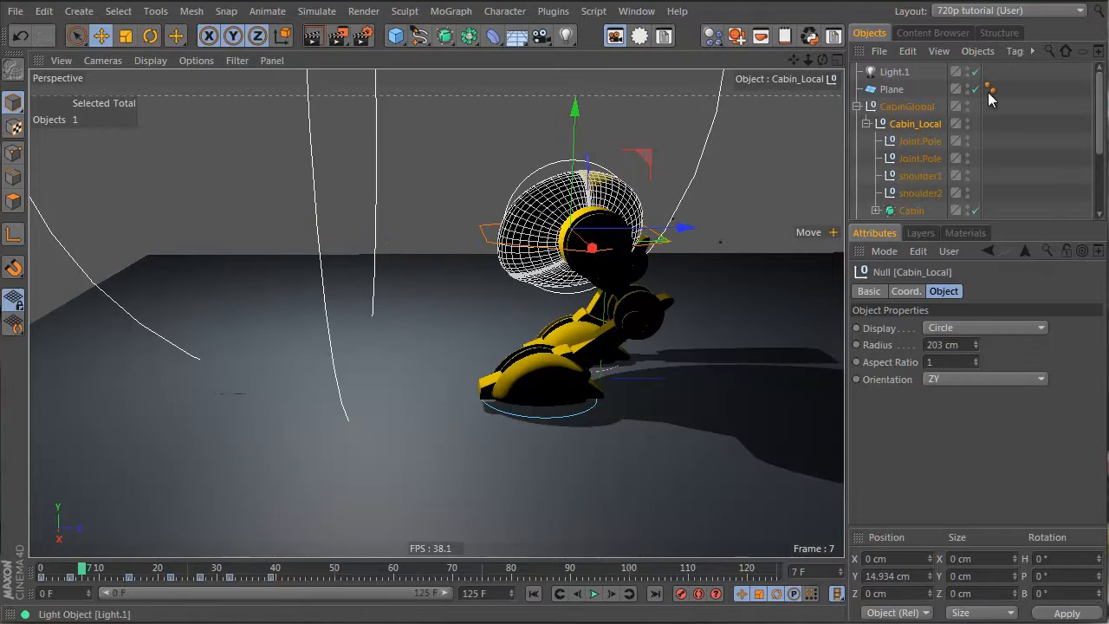
pyautogui.click(1035, 130)
# - Add a second light and place it beside and above the robot at about X 694, Y 639, Z -390 cm
pyautogui.keyDown('alt'); pyautogui.moveTo(568, 318); pyautogui.dragTo(664, 310); pyautogui.keyUp('alt')
pyautogui.moveTo(84, 569); pyautogui.dragTo(36, 569)
pyautogui.click(566, 36)
pyautogui.middleClick(639, 242)
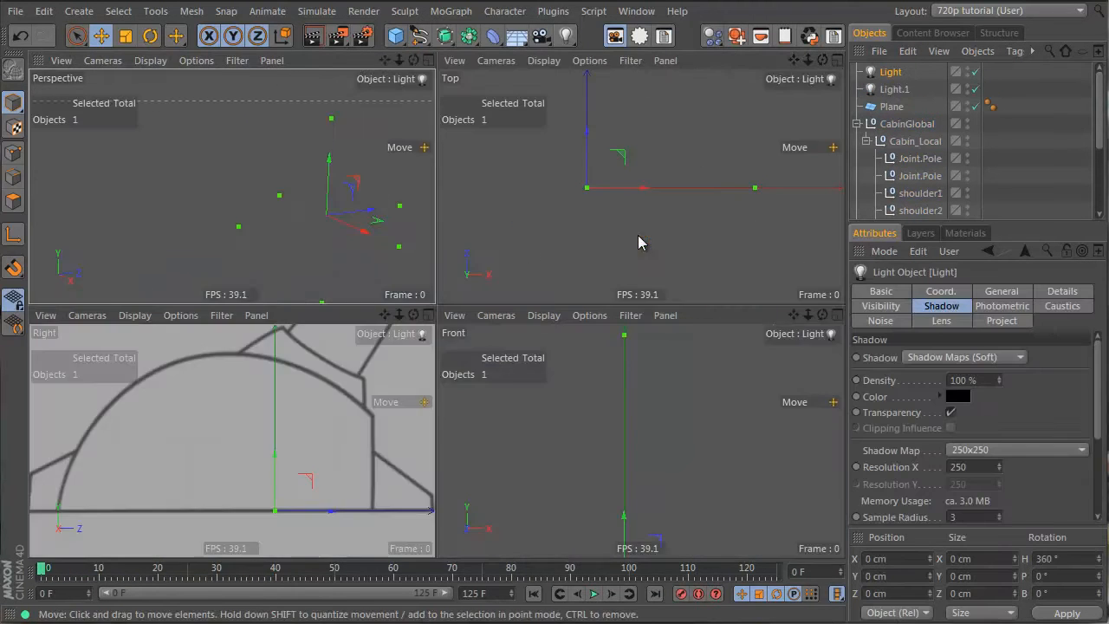
pyautogui.moveTo(594, 207); pyautogui.dragTo(780, 206)
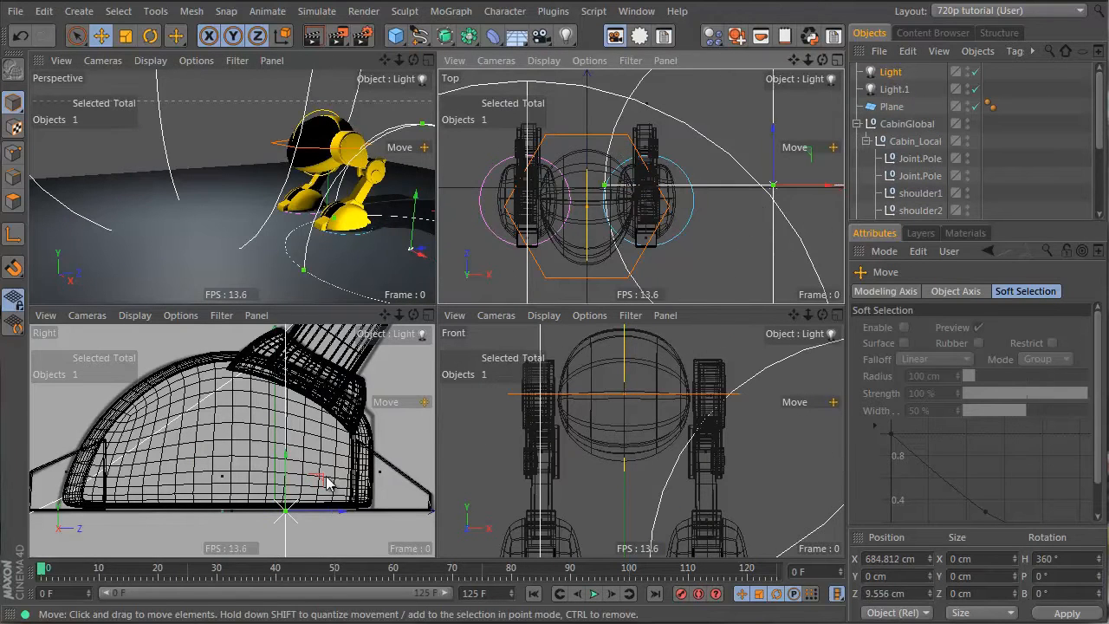
pyautogui.moveTo(327, 477)
pyautogui.mouseDown()
pyautogui.moveTo(592, 334)
pyautogui.moveTo(620, 183)
pyautogui.moveTo(330, 490)
pyautogui.mouseUp()
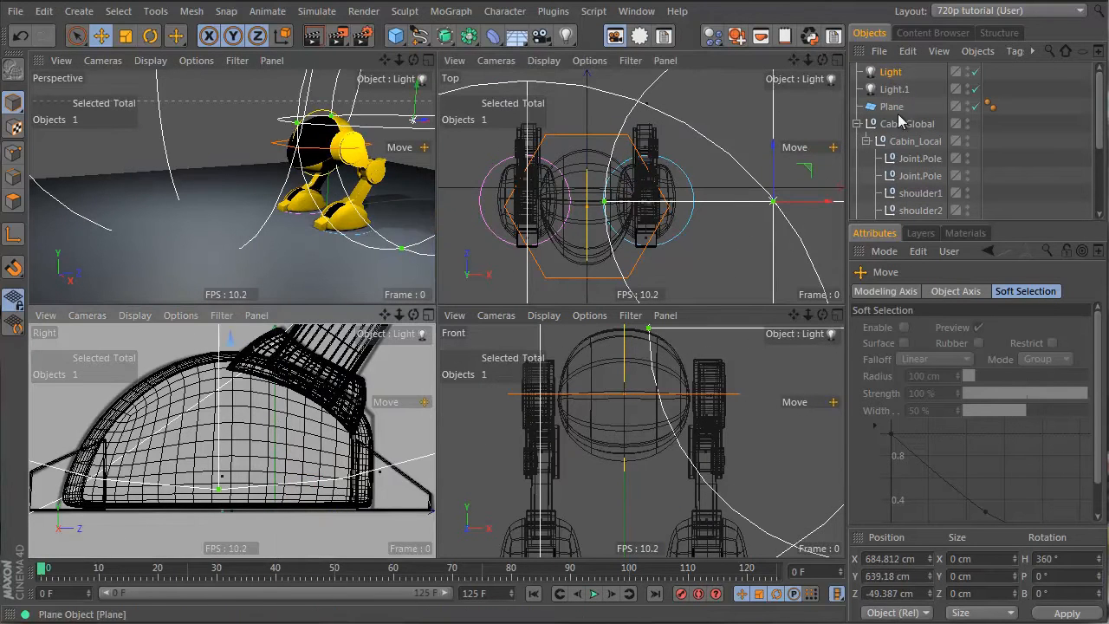
pyautogui.moveTo(716, 174); pyautogui.dragTo(719, 267)
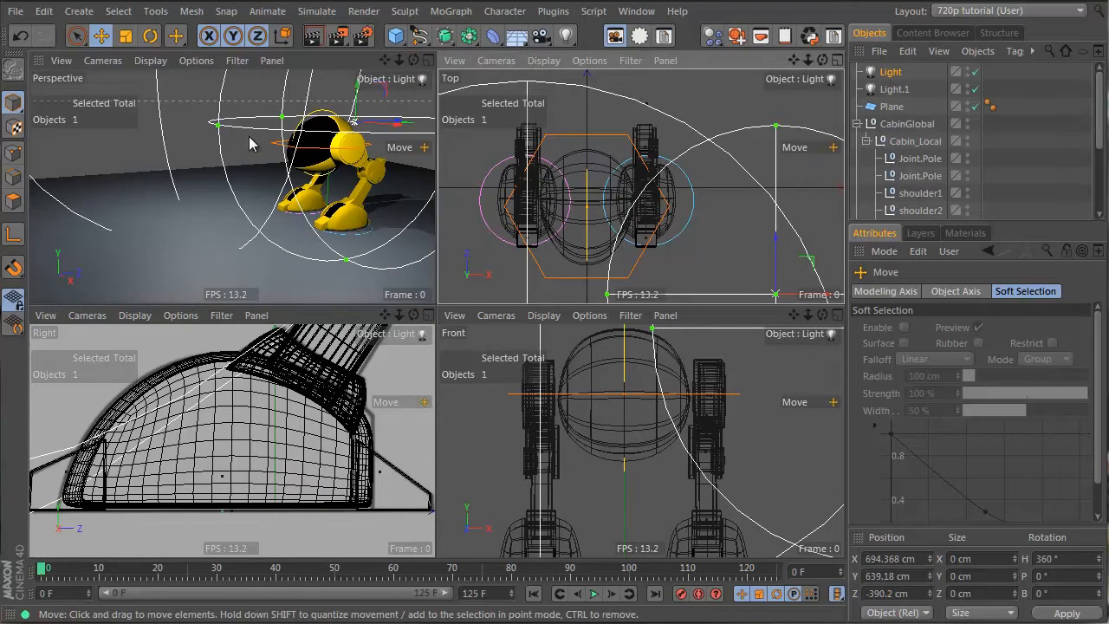
pyautogui.click(262, 228)
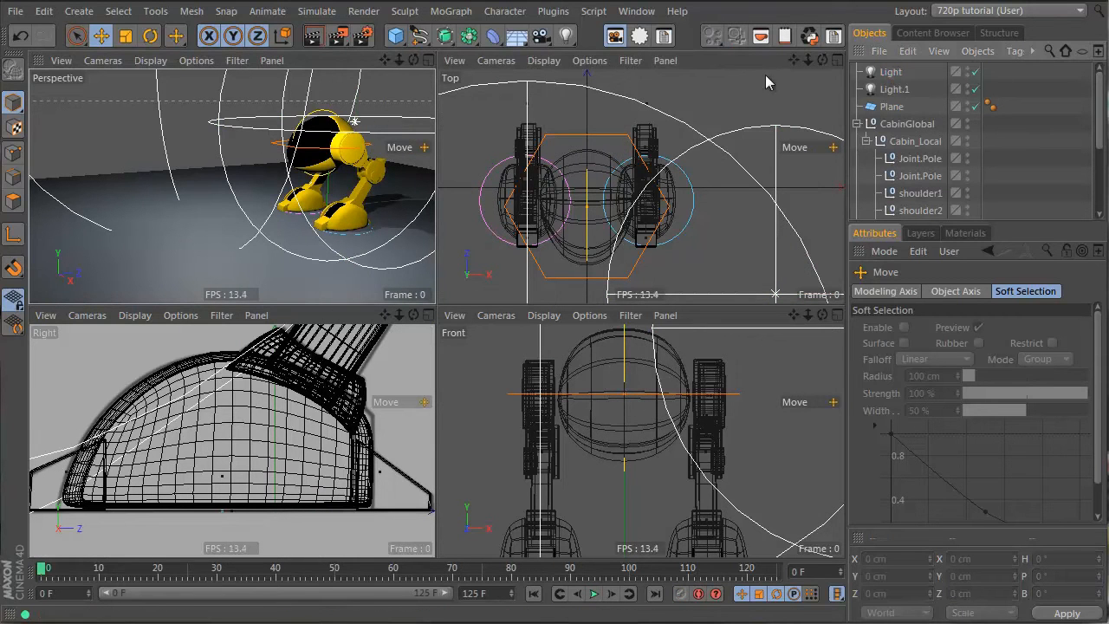
# - Hide the light guides in the perspective view using the Light display filter and maximise that view
pyautogui.click(208, 60)
pyautogui.moveTo(231, 61)
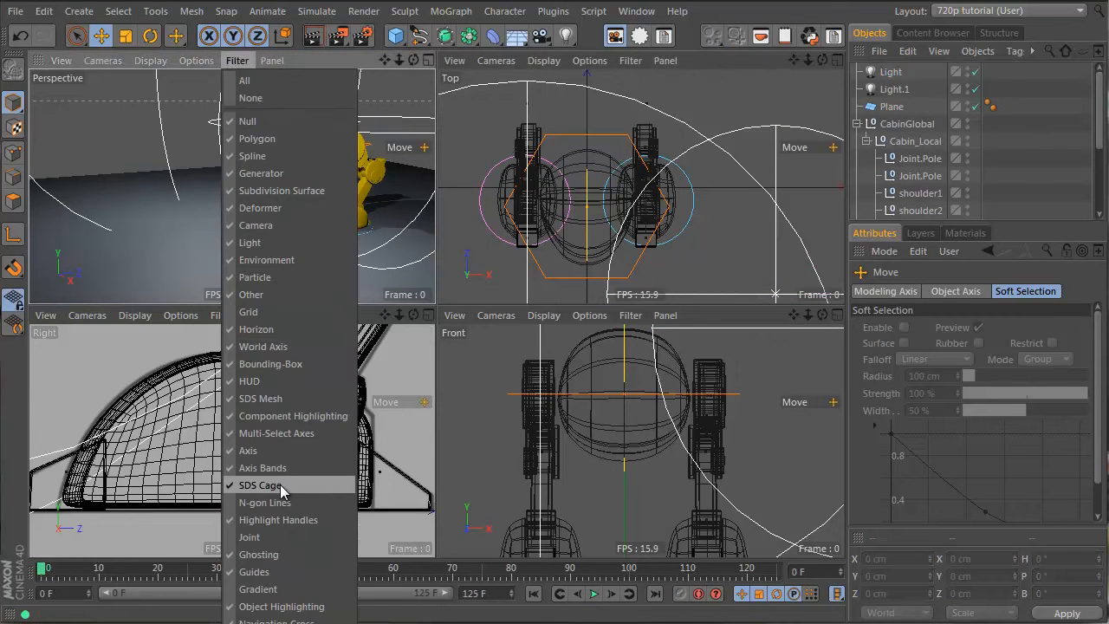
pyautogui.click(266, 243)
pyautogui.middleClick(414, 229)
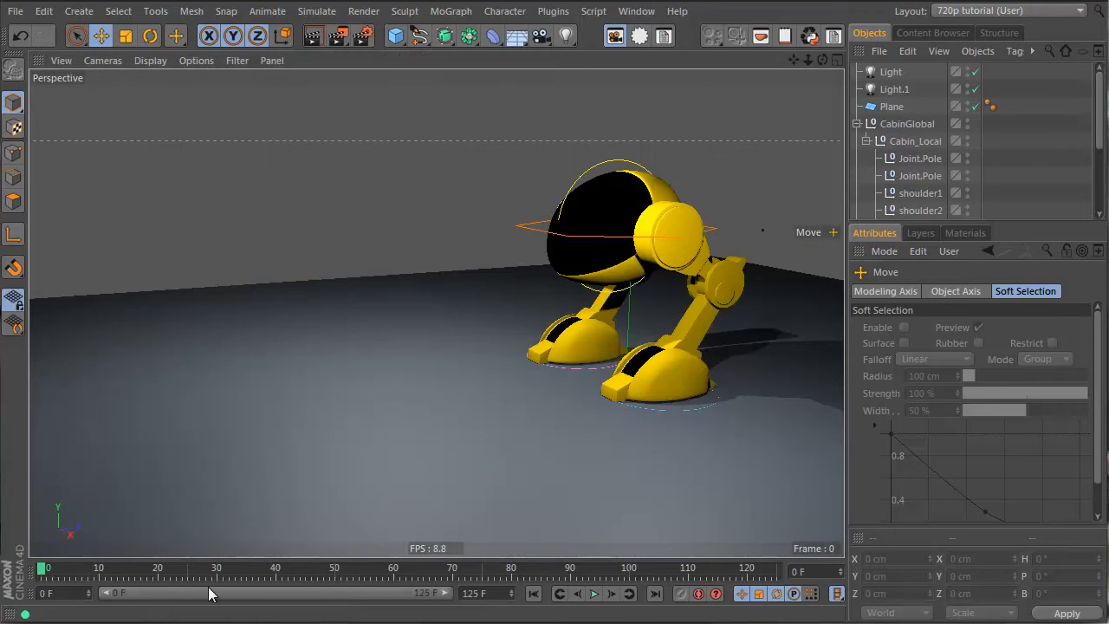
# - Try to select the foot control nulls by their circle outlines in the perspective view, and clear the selection
pyautogui.moveTo(49, 572); pyautogui.dragTo(37, 609)
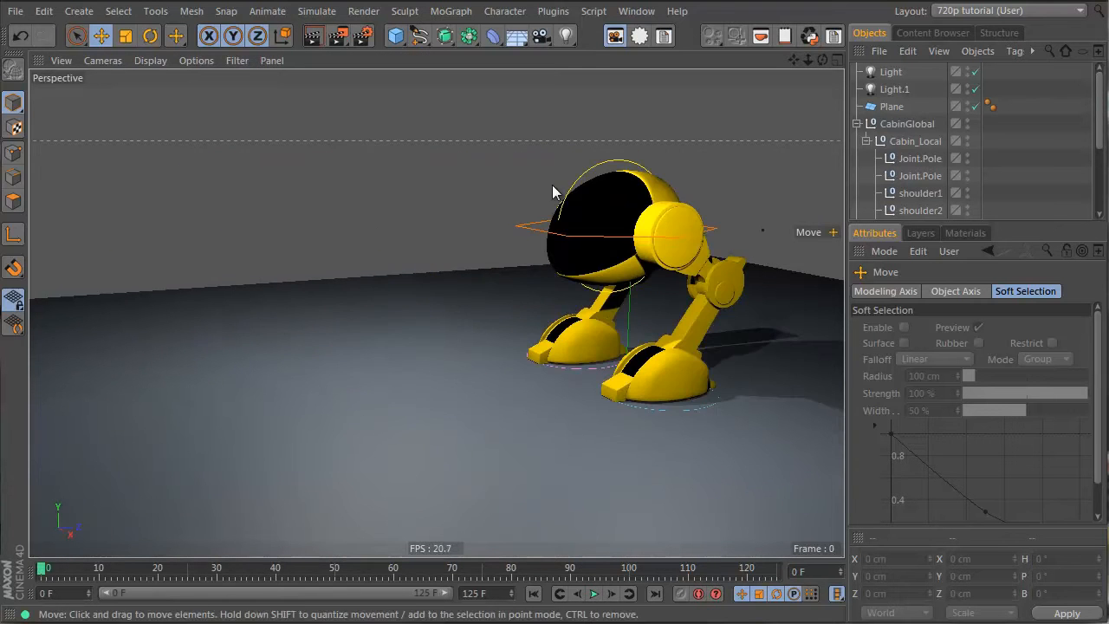
pyautogui.click(711, 400)
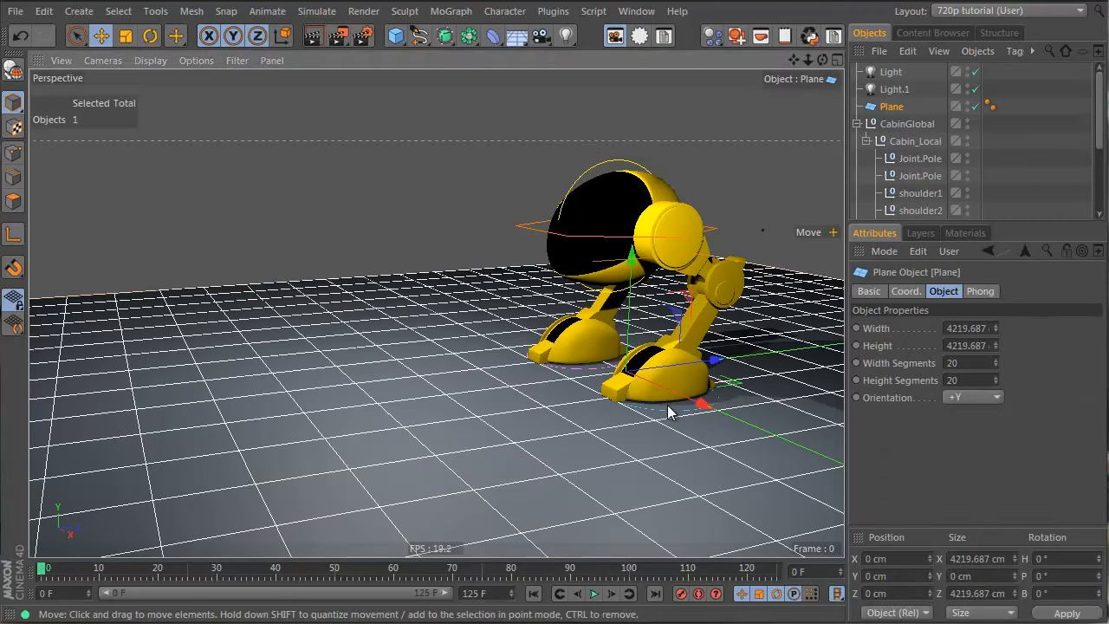
pyautogui.click(790, 106)
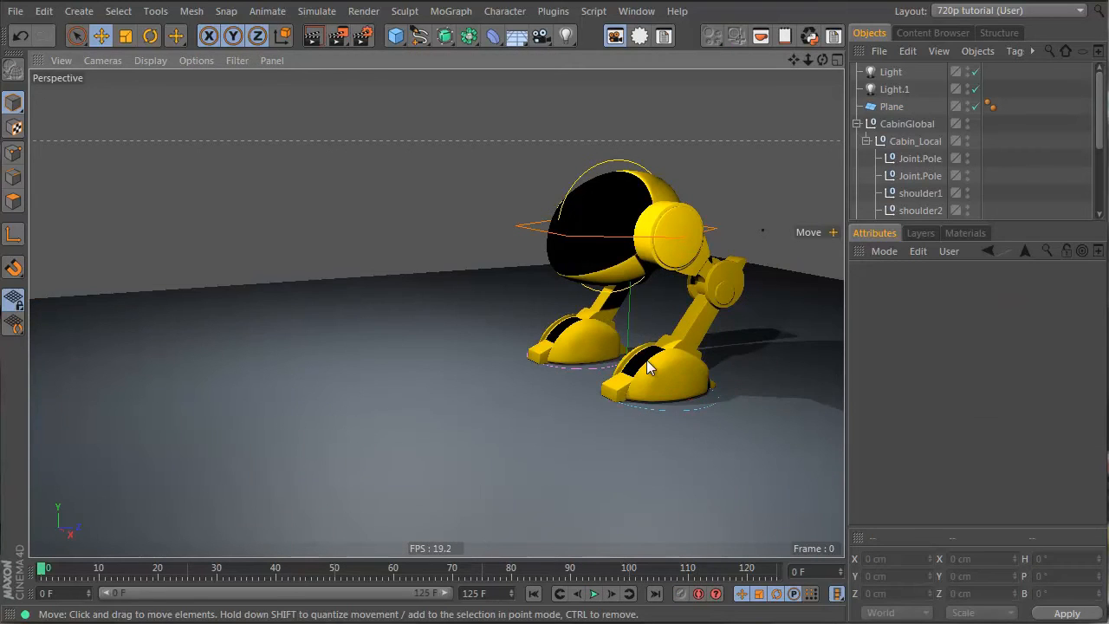
pyautogui.click(621, 267)
pyautogui.click(586, 368)
pyautogui.click(559, 349)
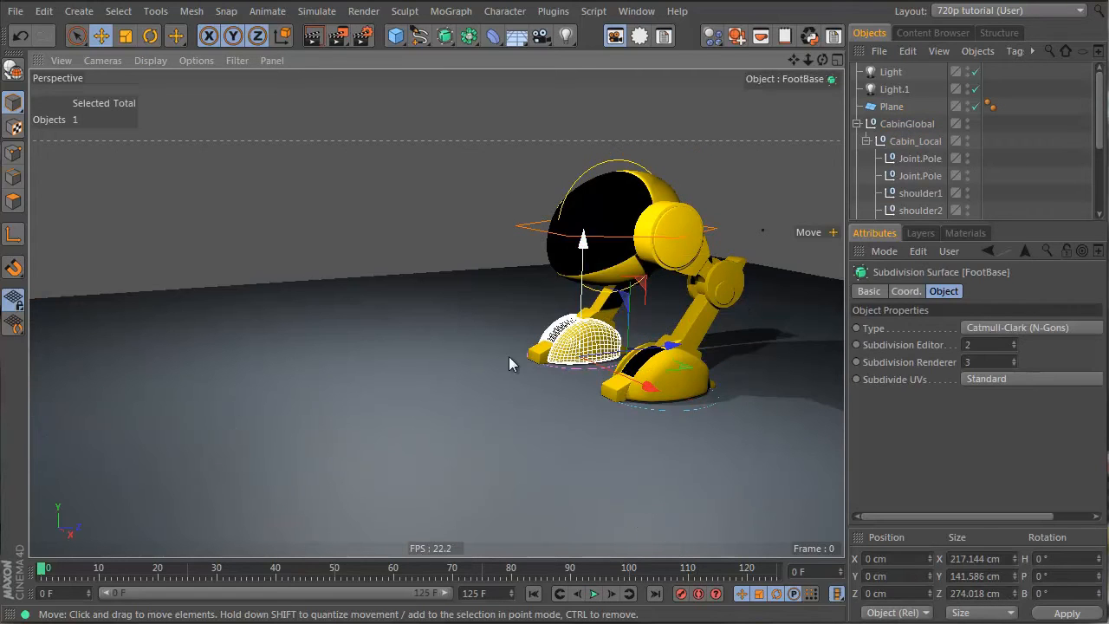
pyautogui.click(788, 201)
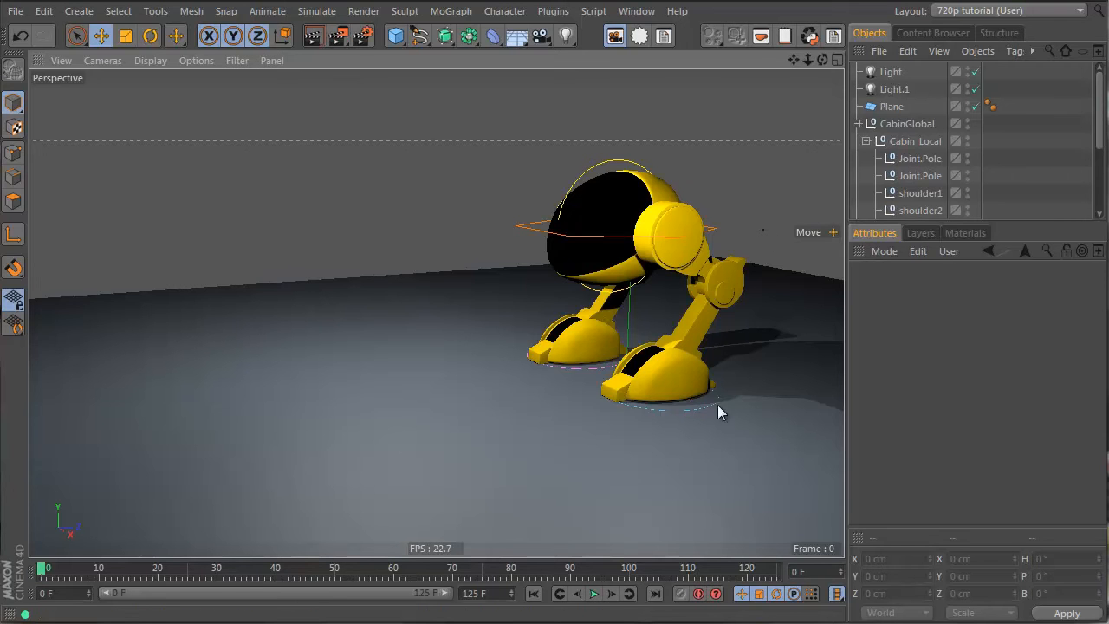
pyautogui.click(692, 407)
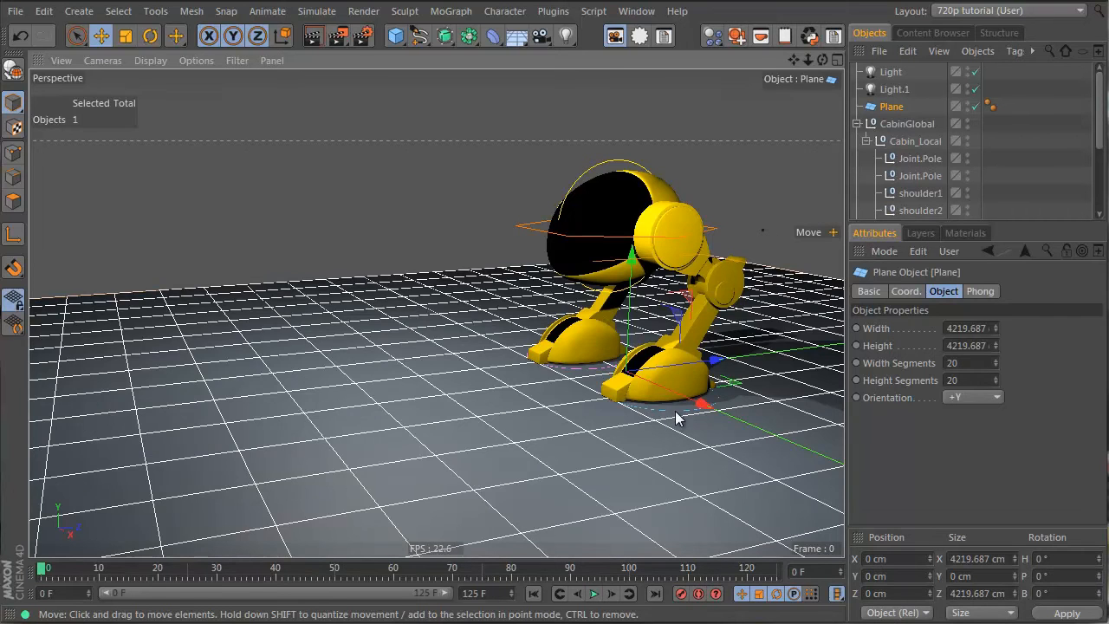
pyautogui.click(676, 410)
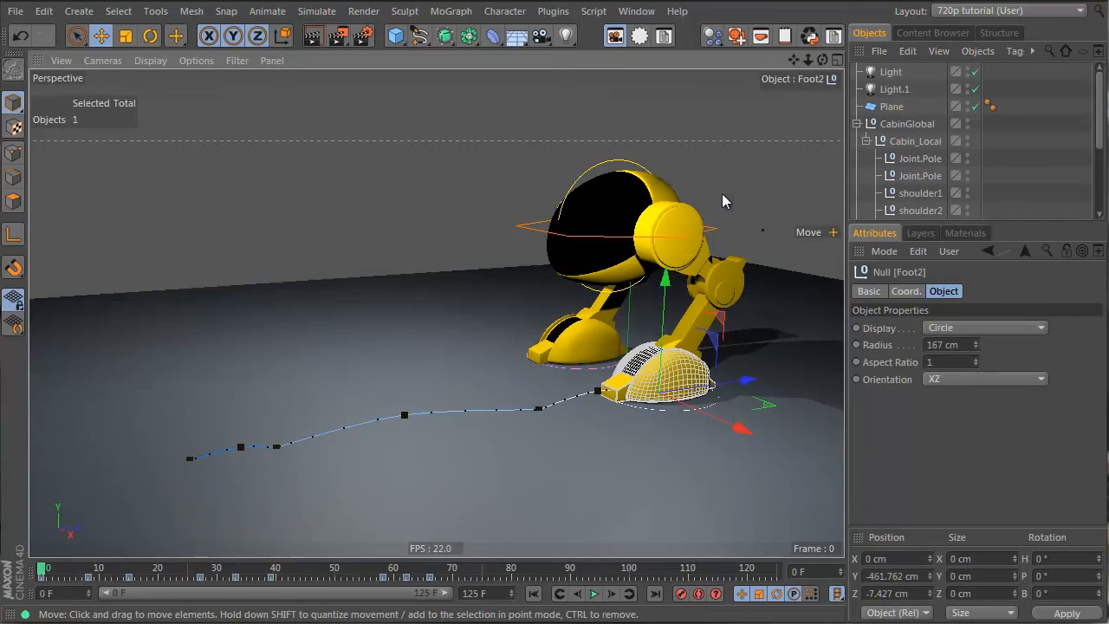
pyautogui.click(753, 141)
# - Create a new layer and name it scenery
pyautogui.click(920, 232)
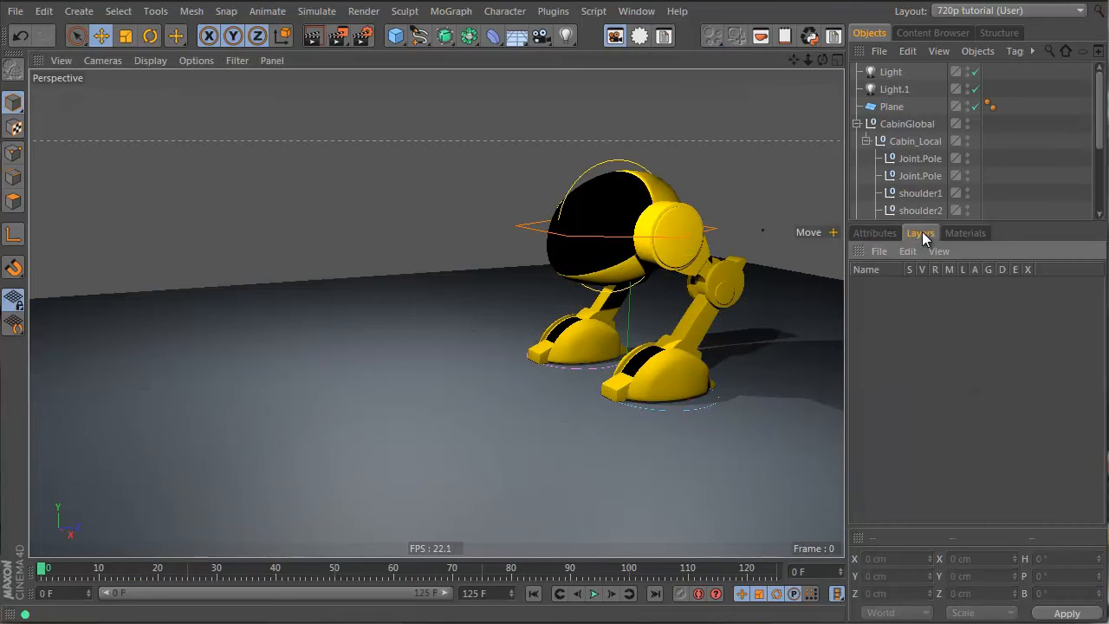
pyautogui.doubleClick(881, 293)
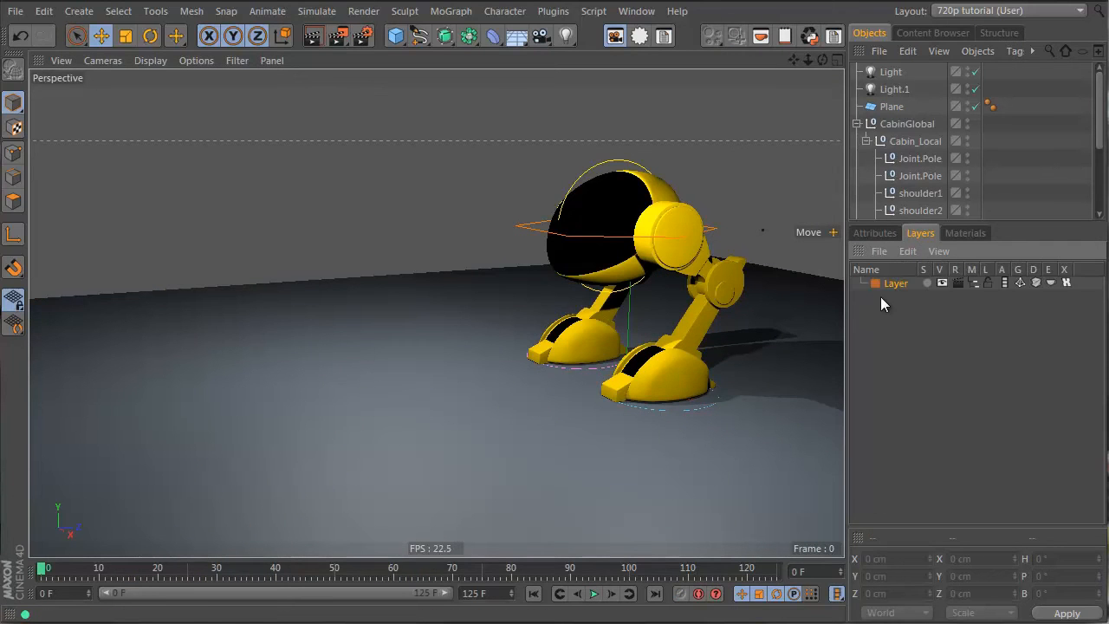
pyautogui.doubleClick(901, 283)
pyautogui.write('sc')
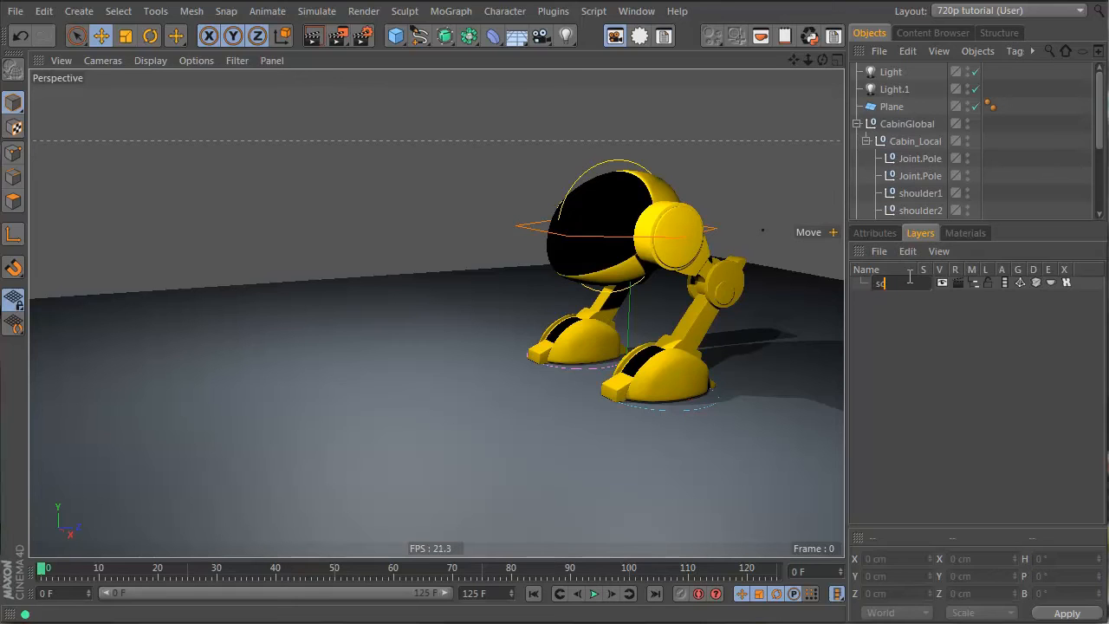
pyautogui.write('enery')
pyautogui.press('Return')
# - Assign the Plane, Light.1 and Light objects to the scenery layer
pyautogui.moveTo(907, 280)
pyautogui.mouseDown()
pyautogui.moveTo(925, 207)
pyautogui.moveTo(884, 102)
pyautogui.moveTo(900, 105)
pyautogui.moveTo(907, 286)
pyautogui.mouseUp()
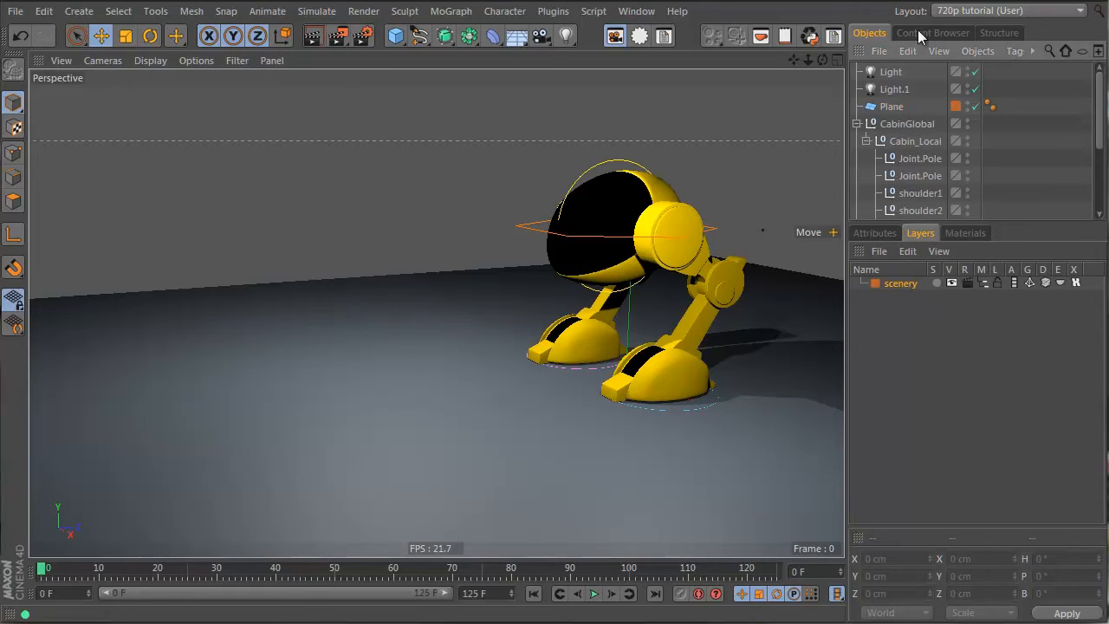
pyautogui.moveTo(893, 90); pyautogui.dragTo(909, 289)
pyautogui.moveTo(911, 71); pyautogui.dragTo(906, 284)
# - Create a second layer and name it mesh
pyautogui.doubleClick(895, 310)
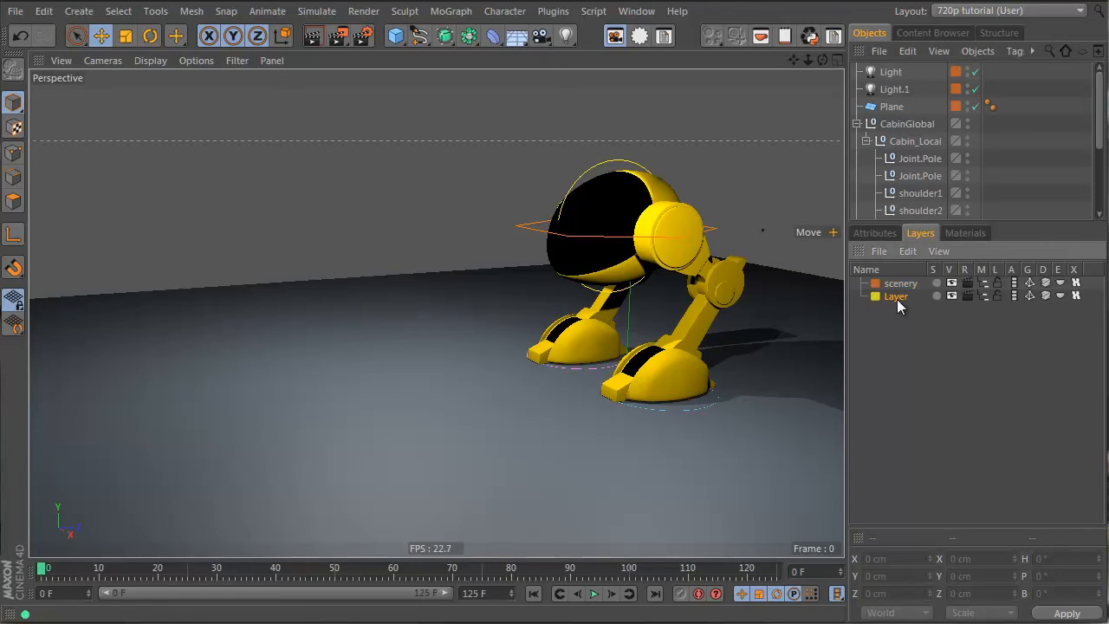
pyautogui.doubleClick(897, 298)
pyautogui.write('mesh')
pyautogui.press('Return')
# - Enlarge the object list and assign the Cabin object under Cabin_Local to the mesh layer
pyautogui.moveTo(984, 222); pyautogui.dragTo(987, 376)
pyautogui.moveTo(909, 228); pyautogui.dragTo(899, 454)
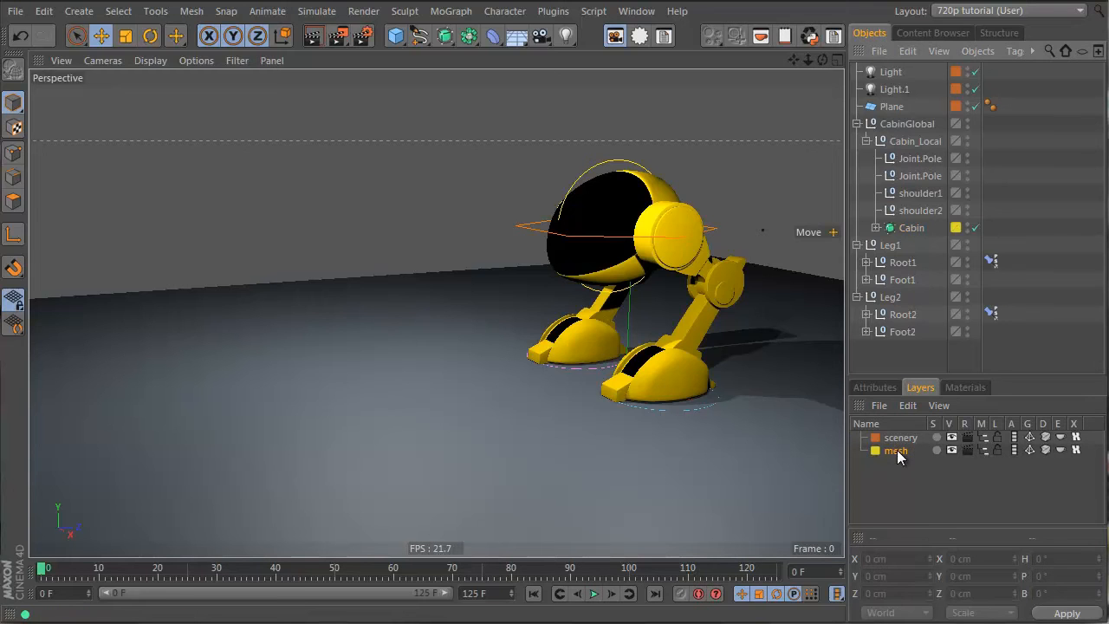
pyautogui.click(876, 228)
pyautogui.click(877, 228)
# - Expand the Foot2 hierarchy under Leg2 and assign its Foot null with all child objects to the mesh layer
pyautogui.click(866, 262)
pyautogui.click(867, 262)
pyautogui.click(875, 332)
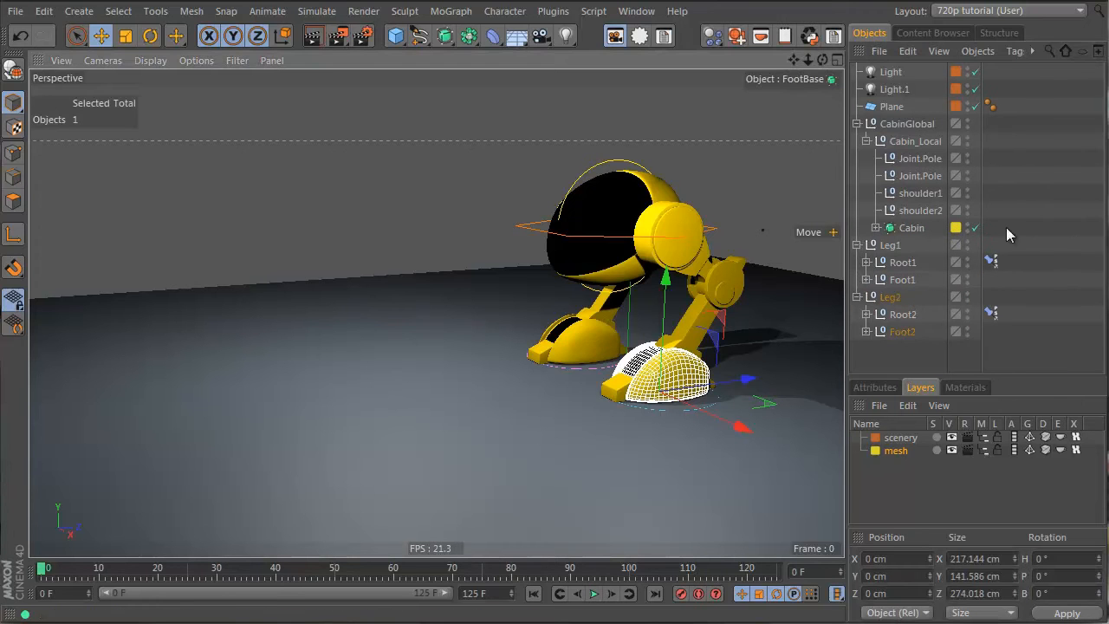
pyautogui.click(867, 331)
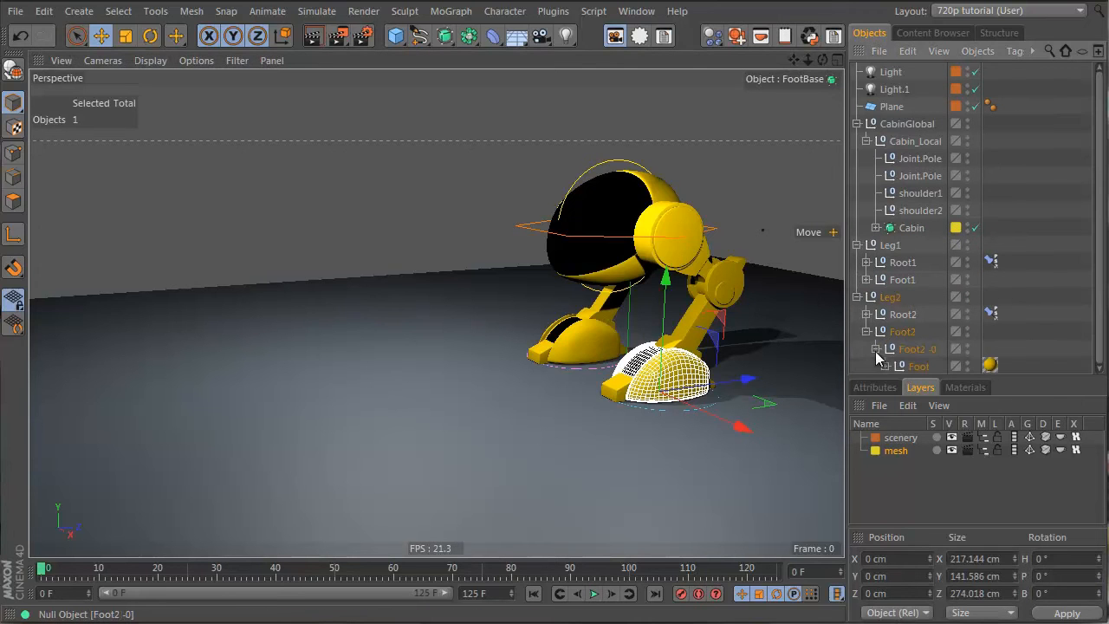
pyautogui.click(886, 365)
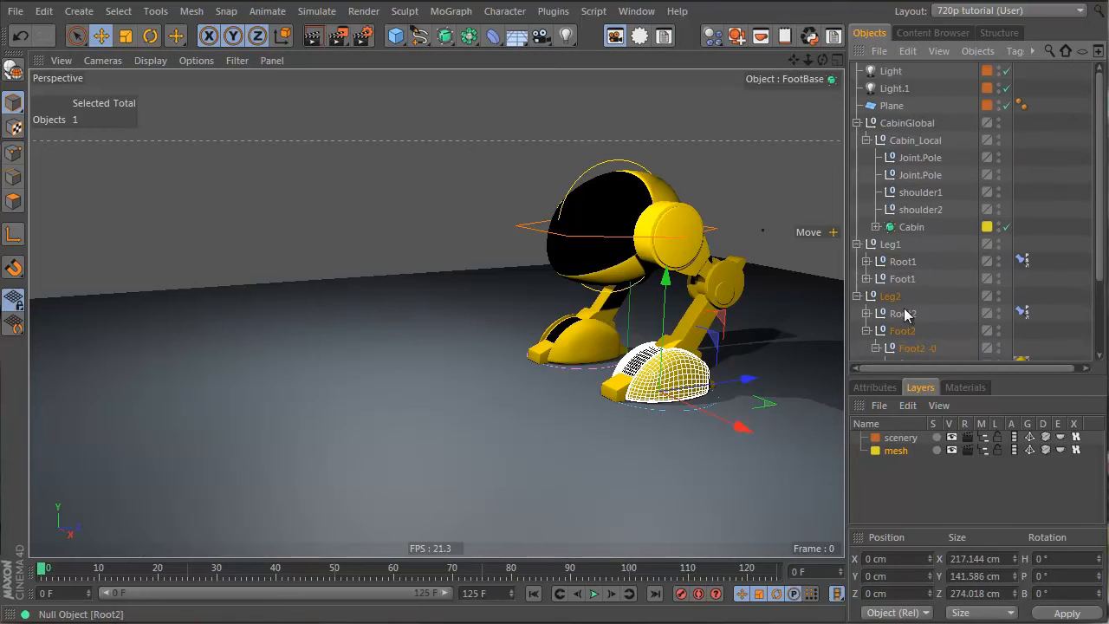
pyautogui.scroll(-3, 907, 316)
pyautogui.click(922, 271)
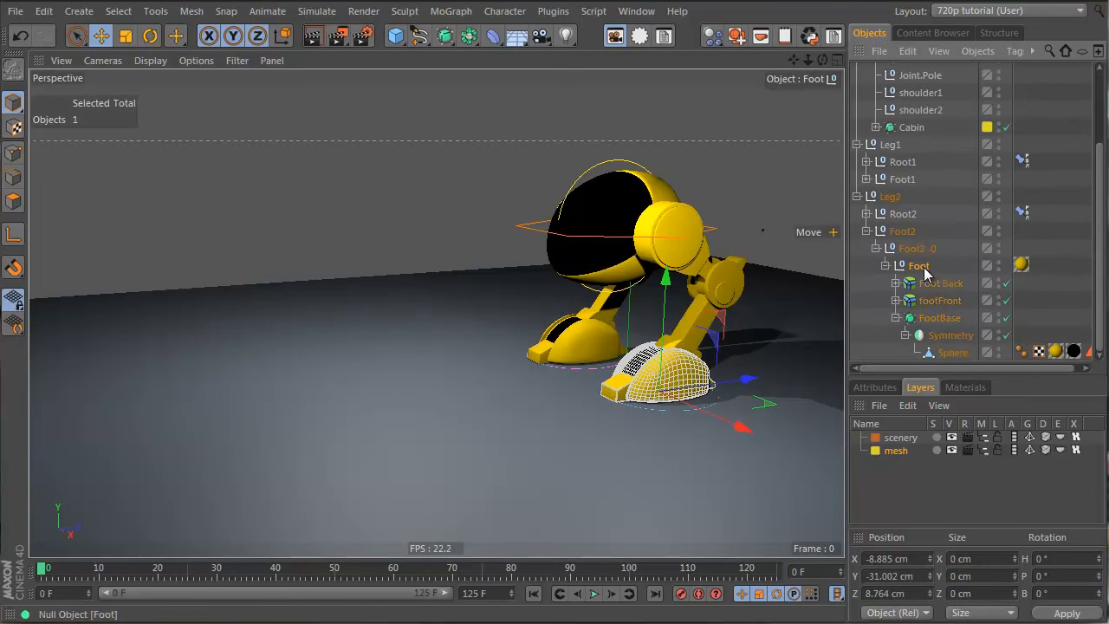
pyautogui.moveTo(922, 275); pyautogui.dragTo(896, 457)
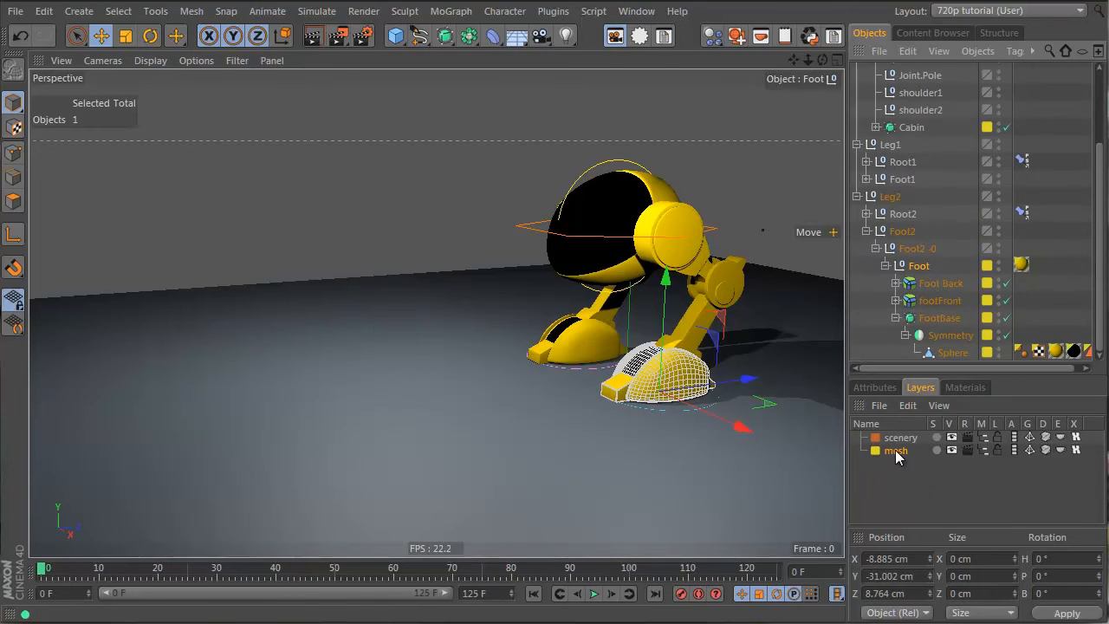
# - Expand Root2's joint chain and assign the Leg Lower and Leg Upper objects to the mesh layer
pyautogui.click(866, 213)
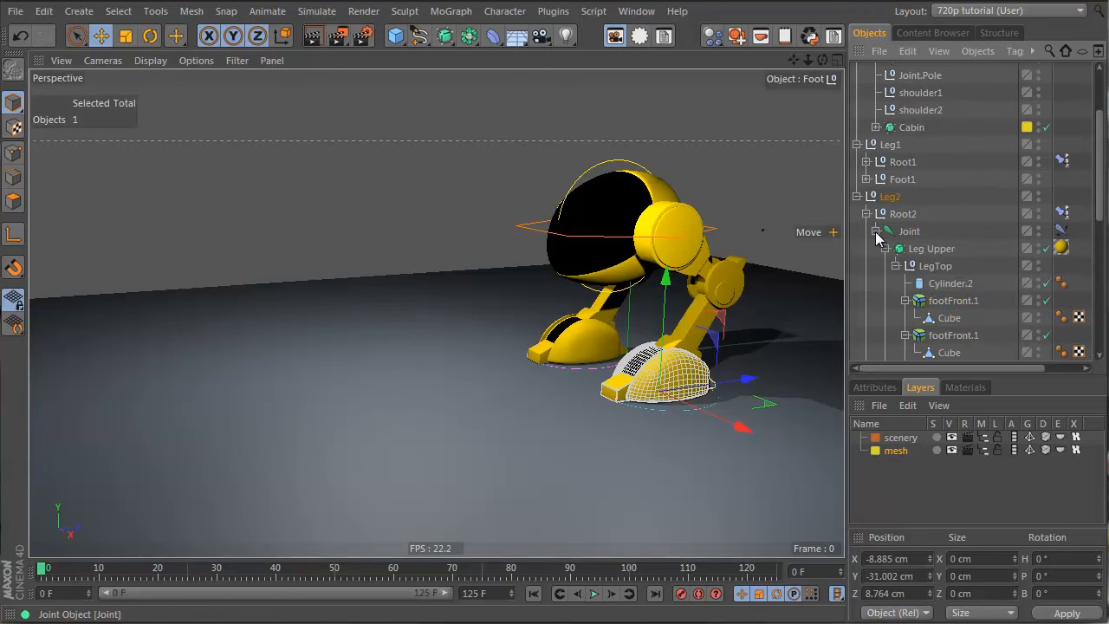
pyautogui.click(886, 249)
pyautogui.click(887, 266)
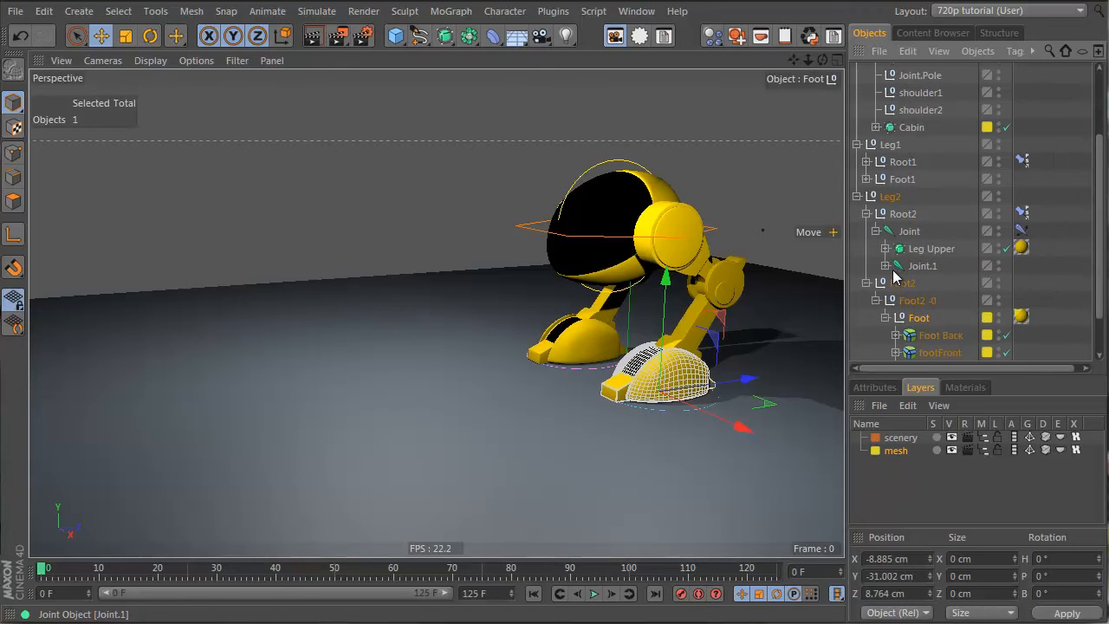
pyautogui.click(887, 265)
pyautogui.click(896, 283)
pyautogui.click(928, 286)
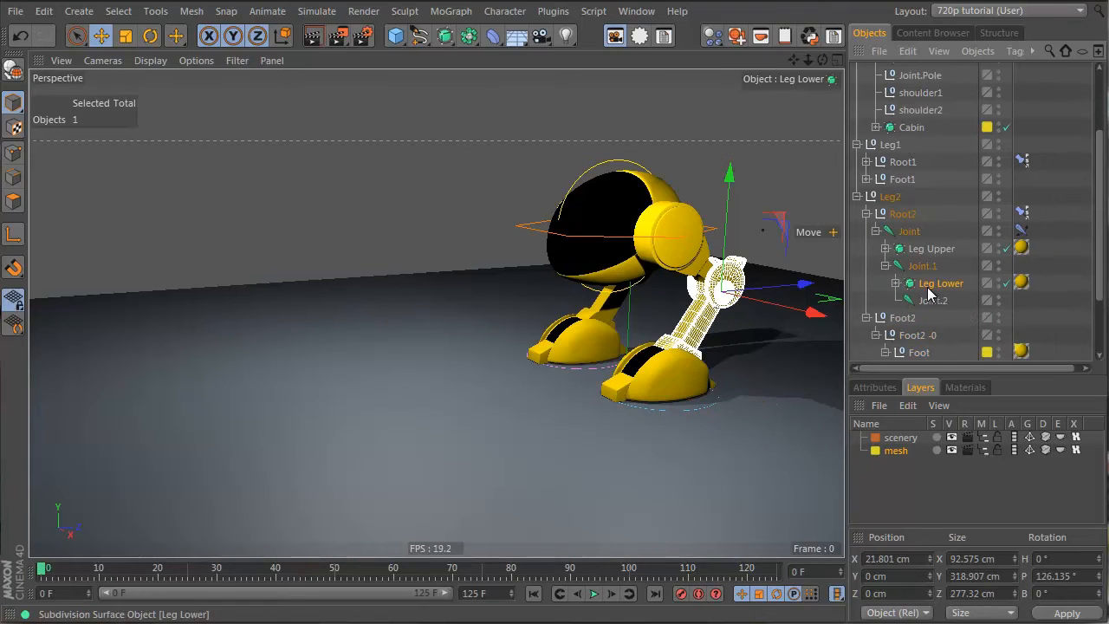
pyautogui.moveTo(926, 286); pyautogui.dragTo(907, 451)
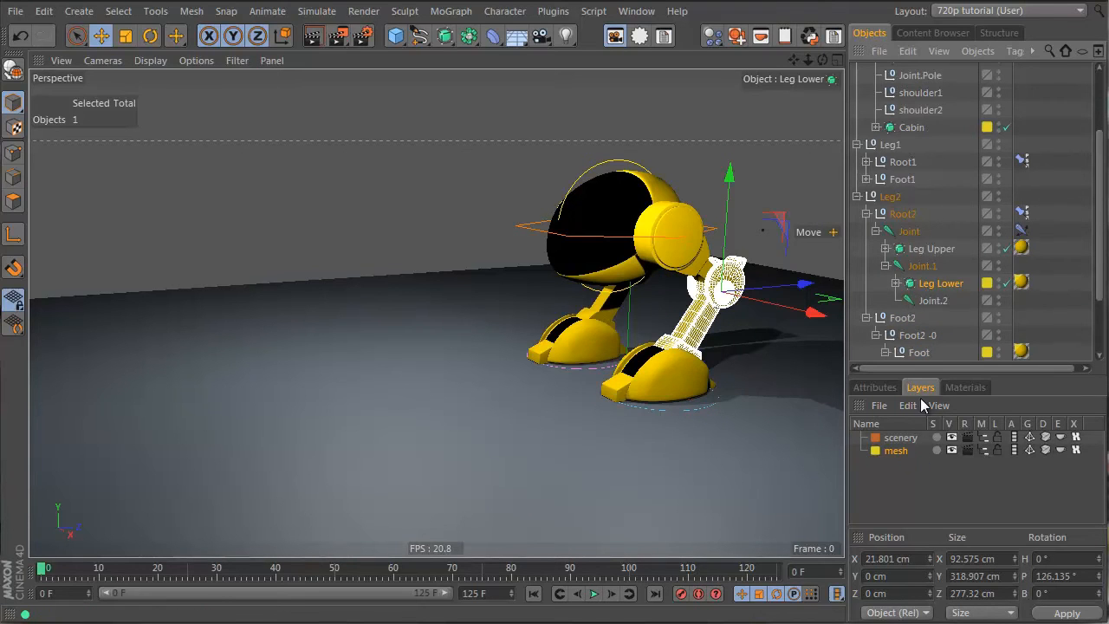
pyautogui.keyDown('ctrl'); pyautogui.click(923, 251); pyautogui.keyUp('ctrl')
pyautogui.moveTo(921, 251); pyautogui.dragTo(896, 457)
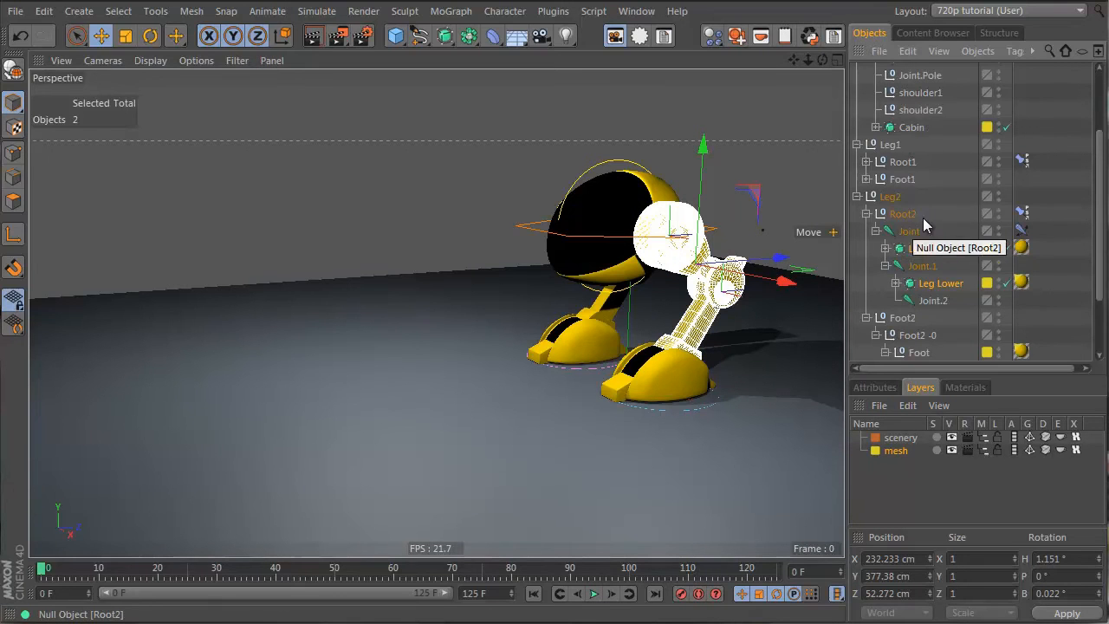
# - Assign the complete Leg2 and Leg1 hierarchies to the mesh layer
pyautogui.moveTo(887, 199); pyautogui.dragTo(899, 451)
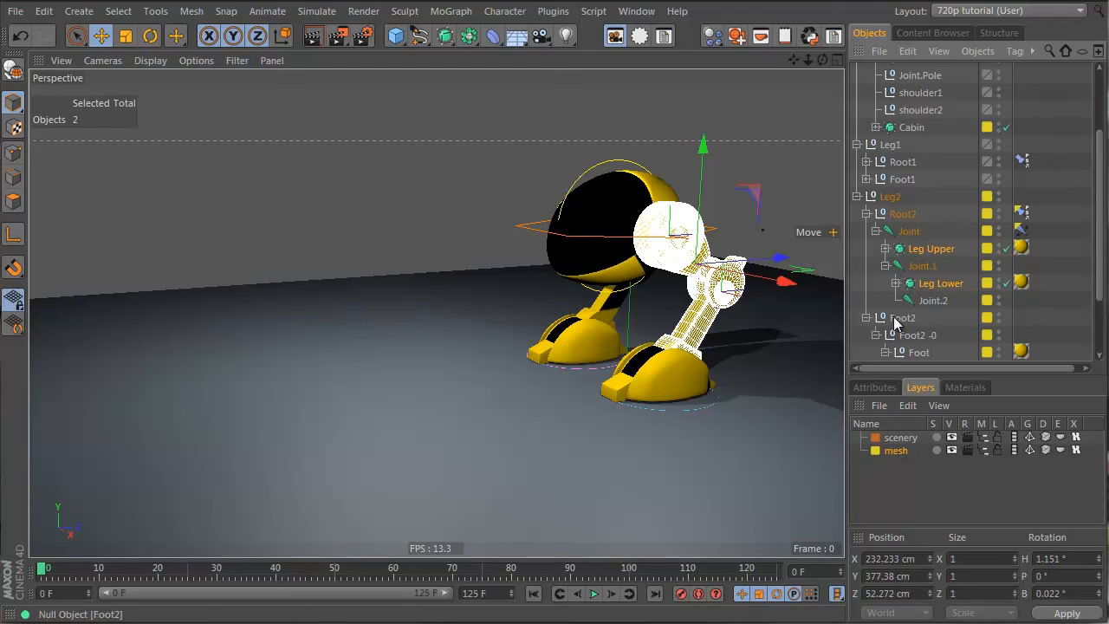
pyautogui.click(857, 195)
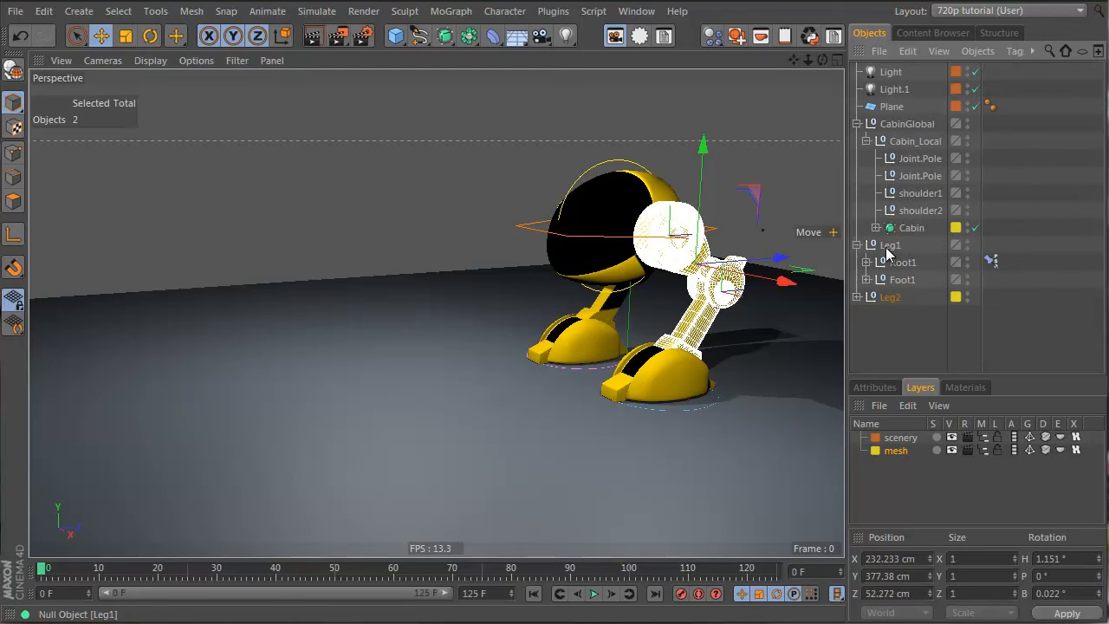
pyautogui.moveTo(887, 249); pyautogui.dragTo(885, 452)
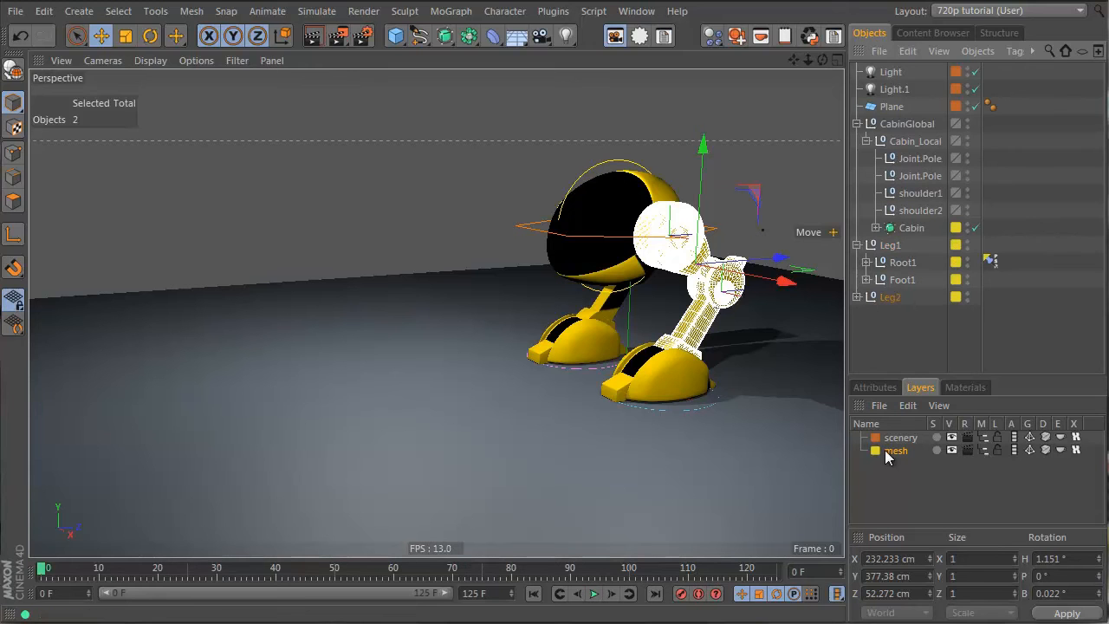
# - Lock the scenery layer so the floor plane and lights cannot be selected in the view
pyautogui.click(706, 406)
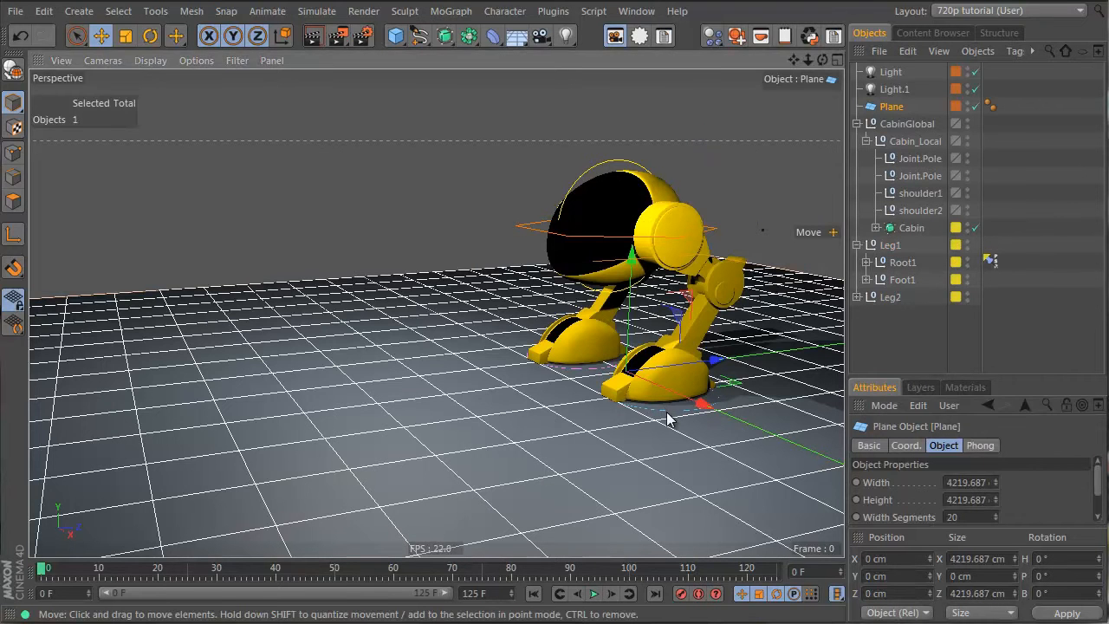
pyautogui.click(927, 386)
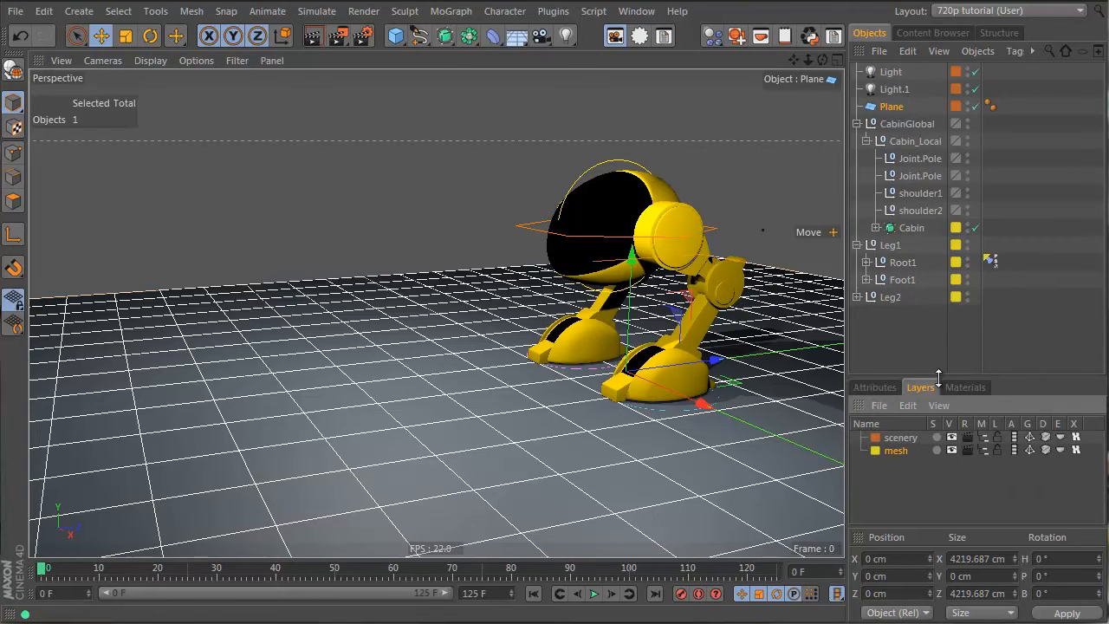
pyautogui.moveTo(939, 379); pyautogui.dragTo(936, 301)
pyautogui.click(997, 359)
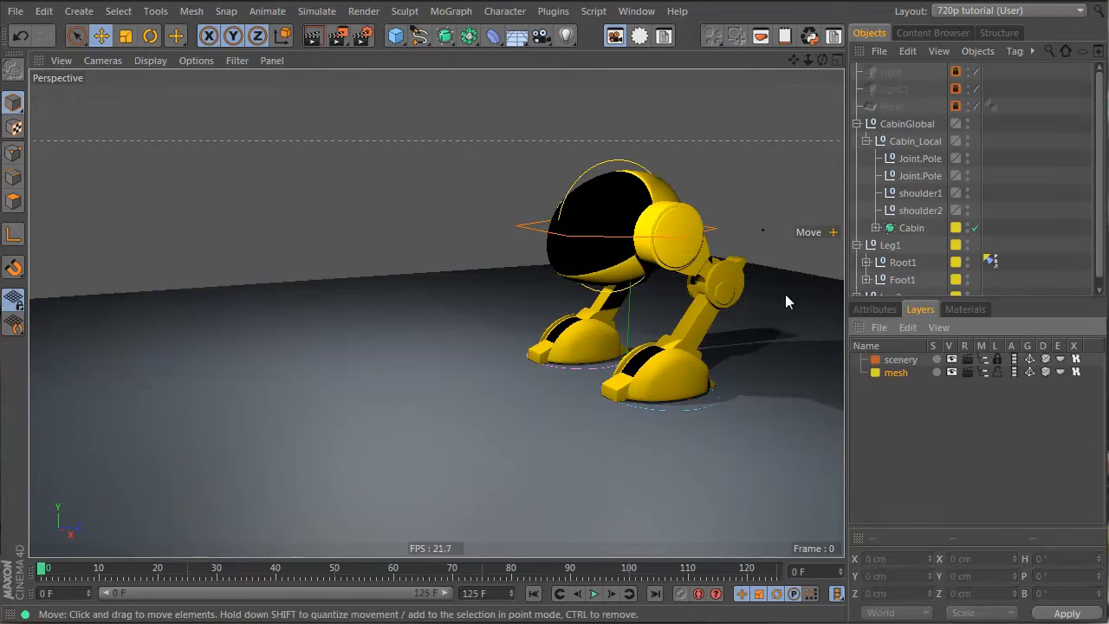
# - Select the Foot2 control null and remove only that null from the mesh layer
pyautogui.click(657, 407)
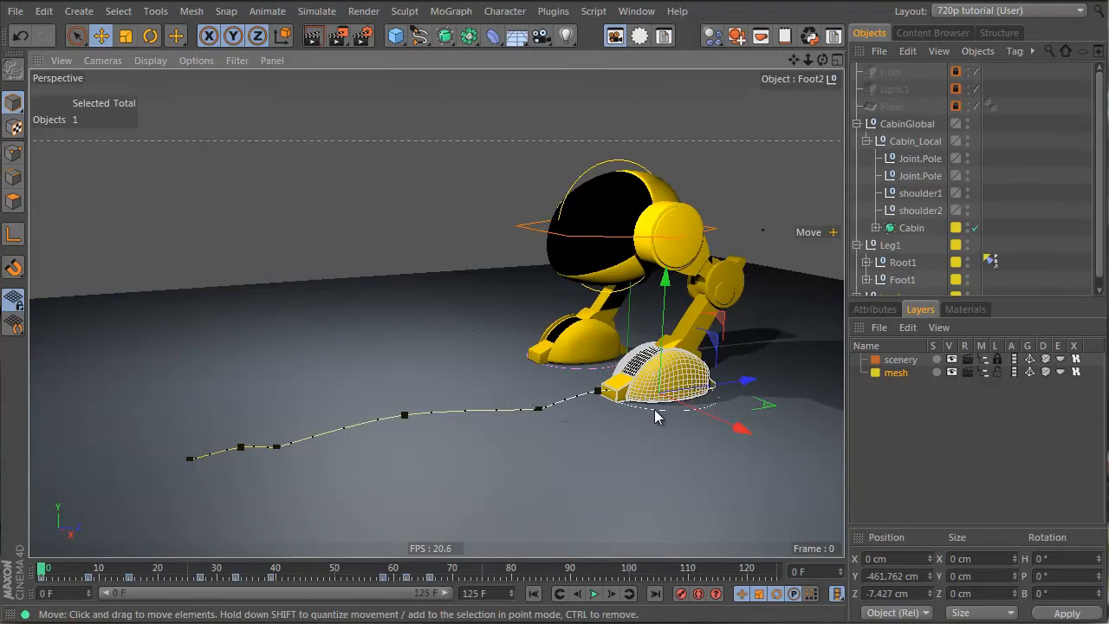
pyautogui.scroll(-1, 910, 227)
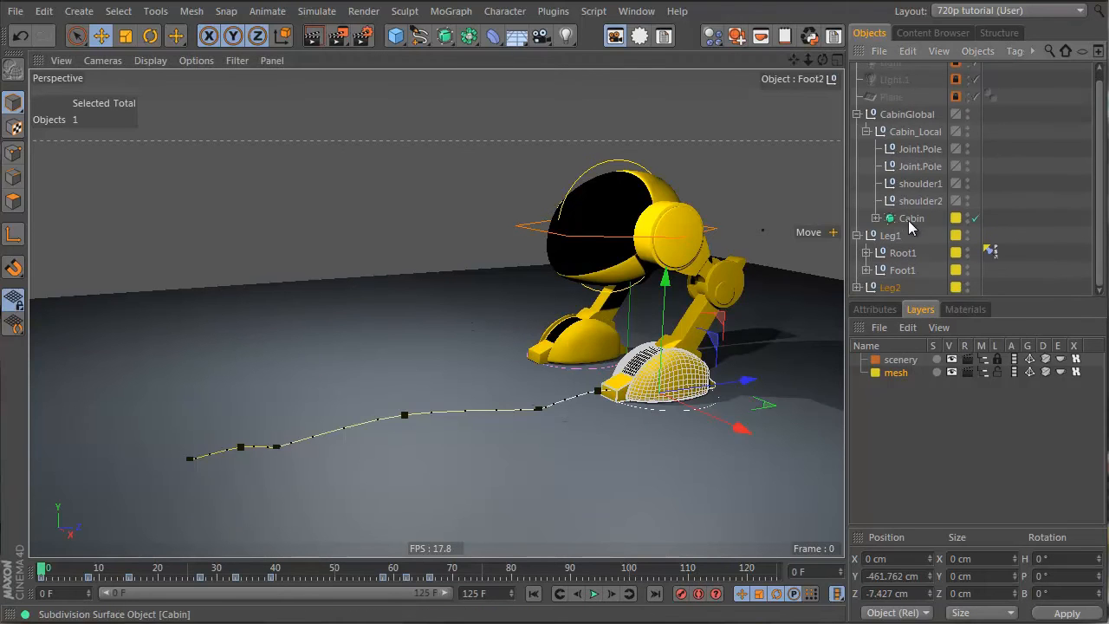
pyautogui.click(857, 287)
pyautogui.scroll(-5, 893, 227)
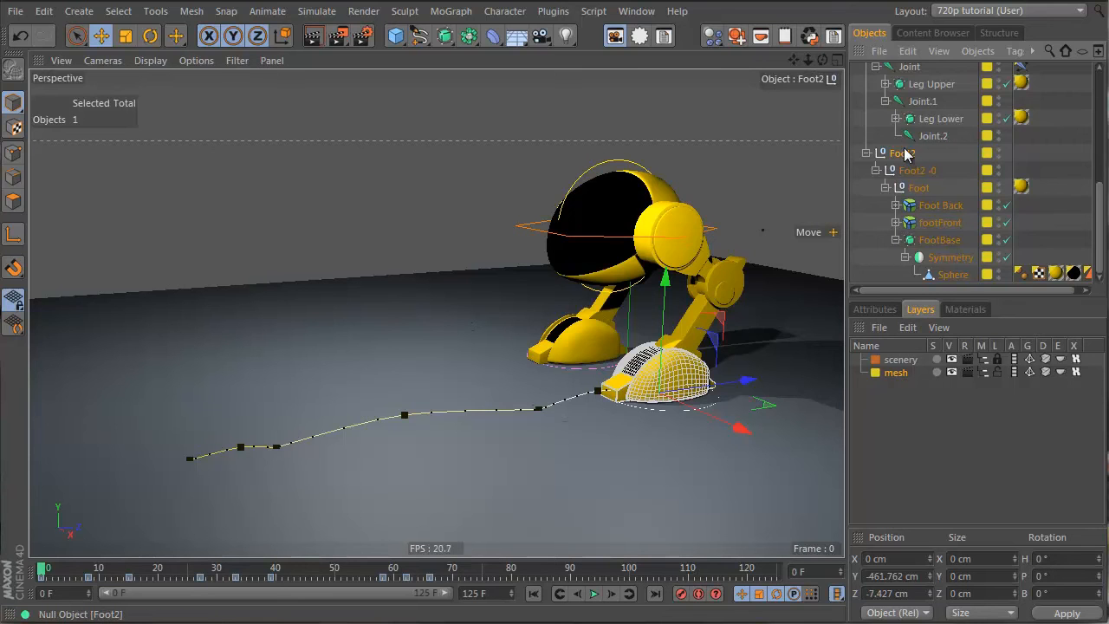
pyautogui.click(988, 153)
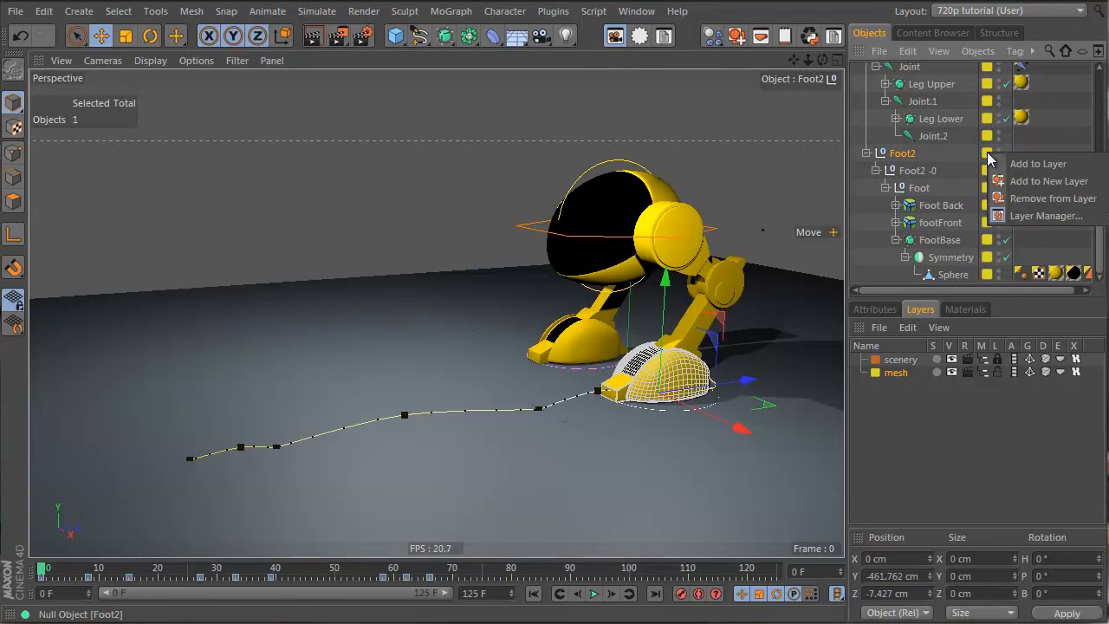
pyautogui.click(1040, 198)
pyautogui.scroll(3, 959, 139)
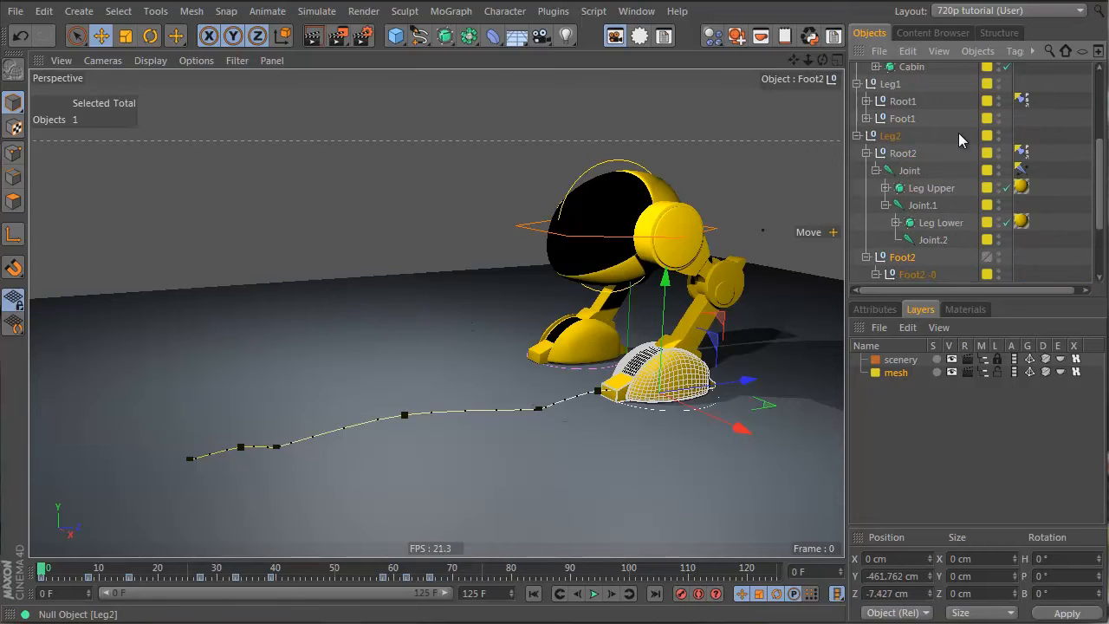
# - Collapse the CabinGlobal hierarchy, expand Foot1 under Leg1, and remove only the Foot1 null from the mesh layer
pyautogui.click(897, 135)
pyautogui.scroll(5, 907, 145)
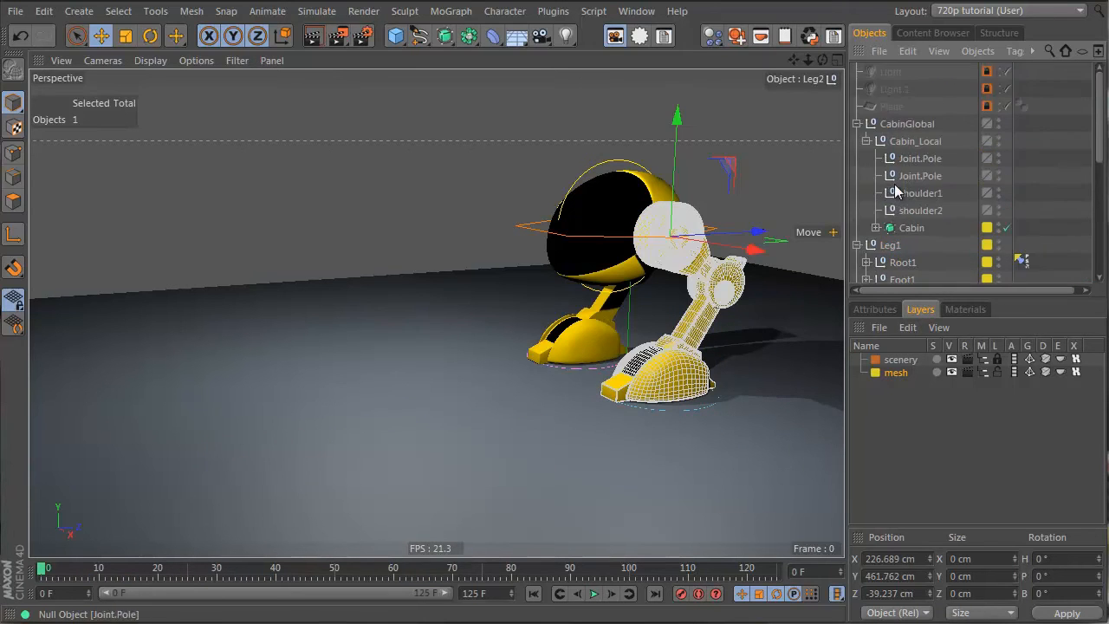
pyautogui.click(857, 124)
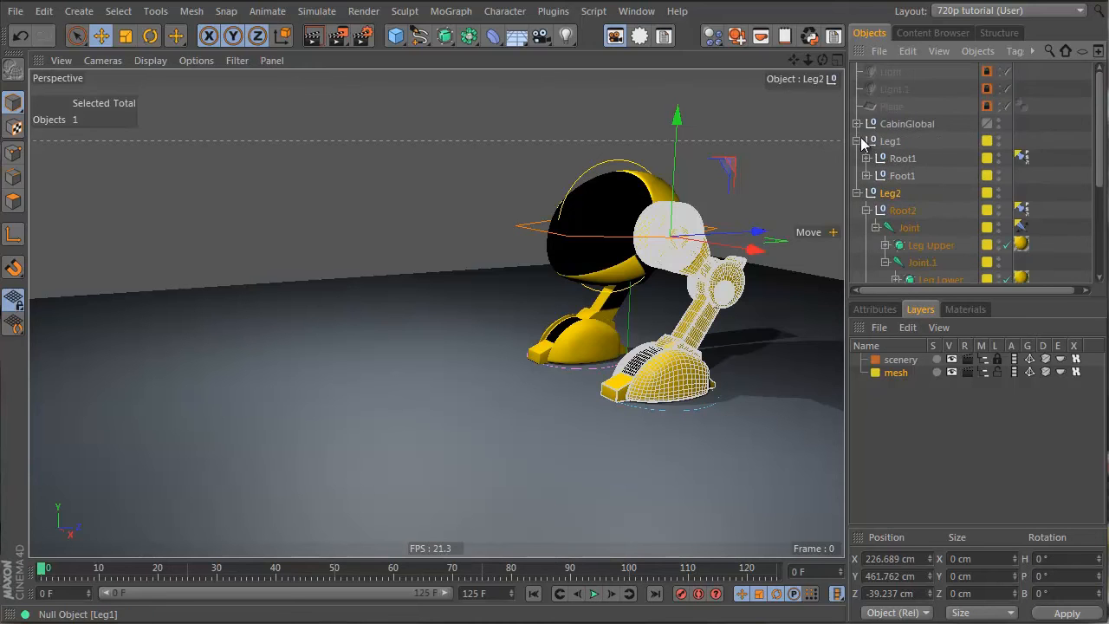
pyautogui.click(891, 142)
pyautogui.click(857, 140)
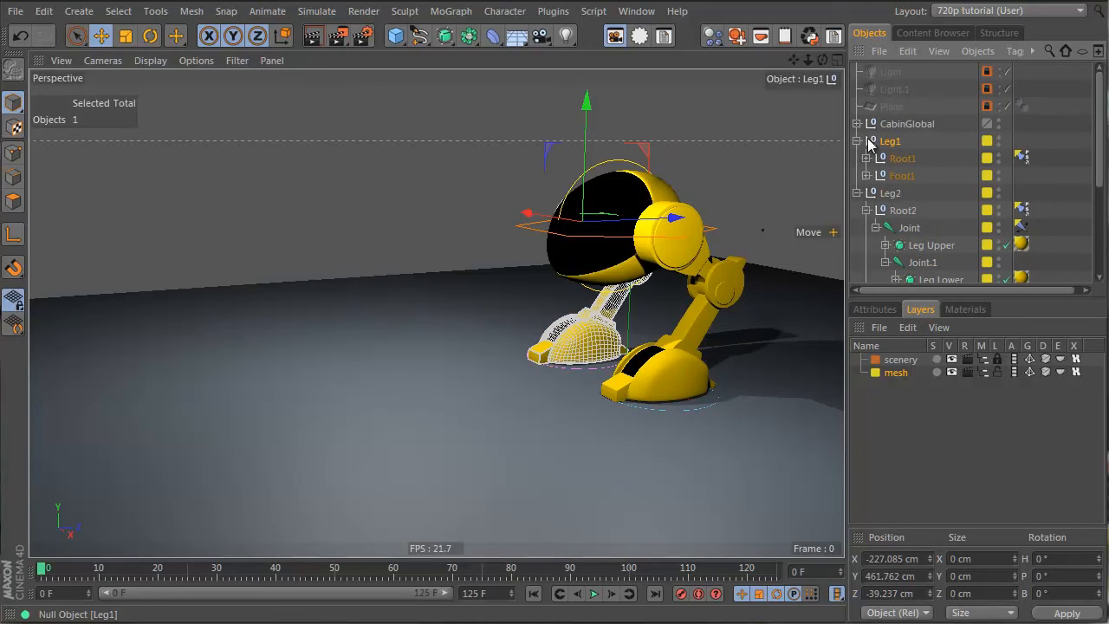
pyautogui.click(906, 158)
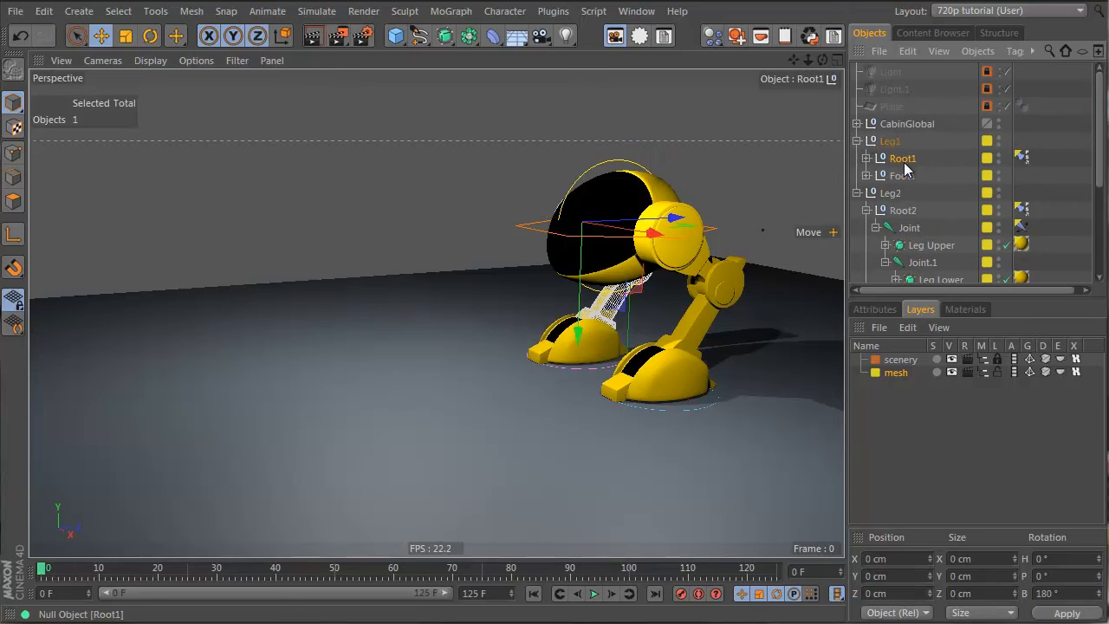
pyautogui.click(907, 175)
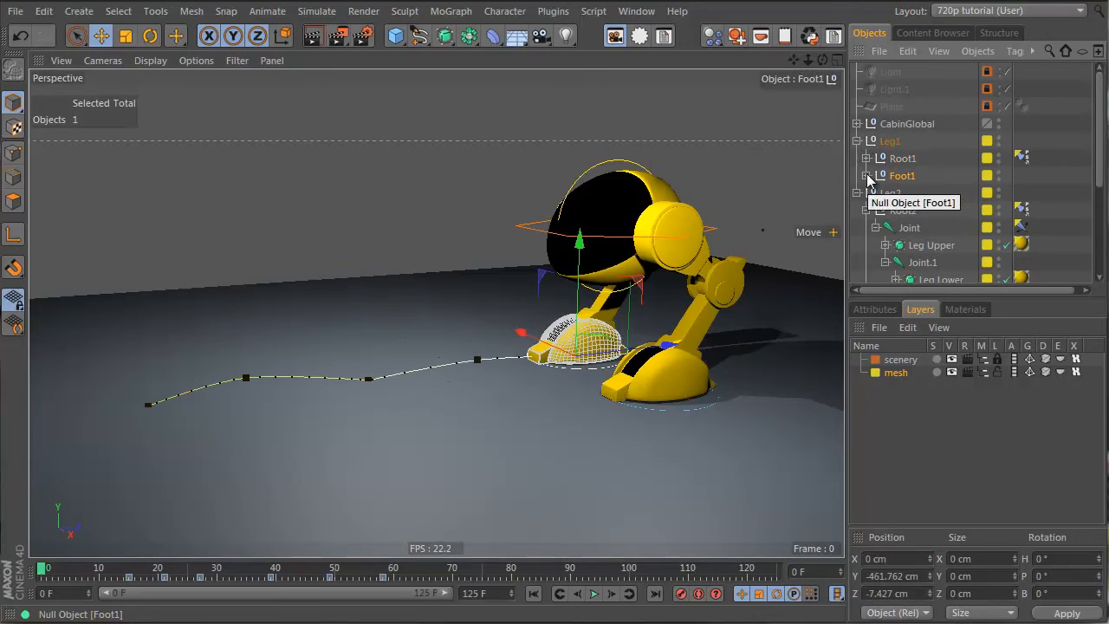
pyautogui.click(867, 176)
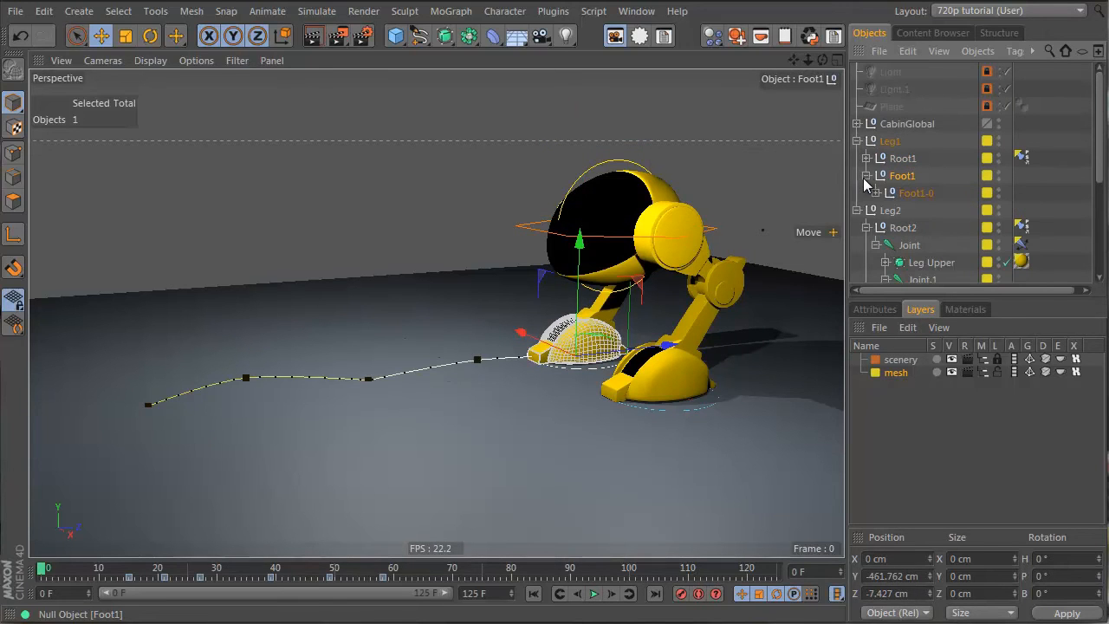
pyautogui.click(882, 310)
pyautogui.click(869, 369)
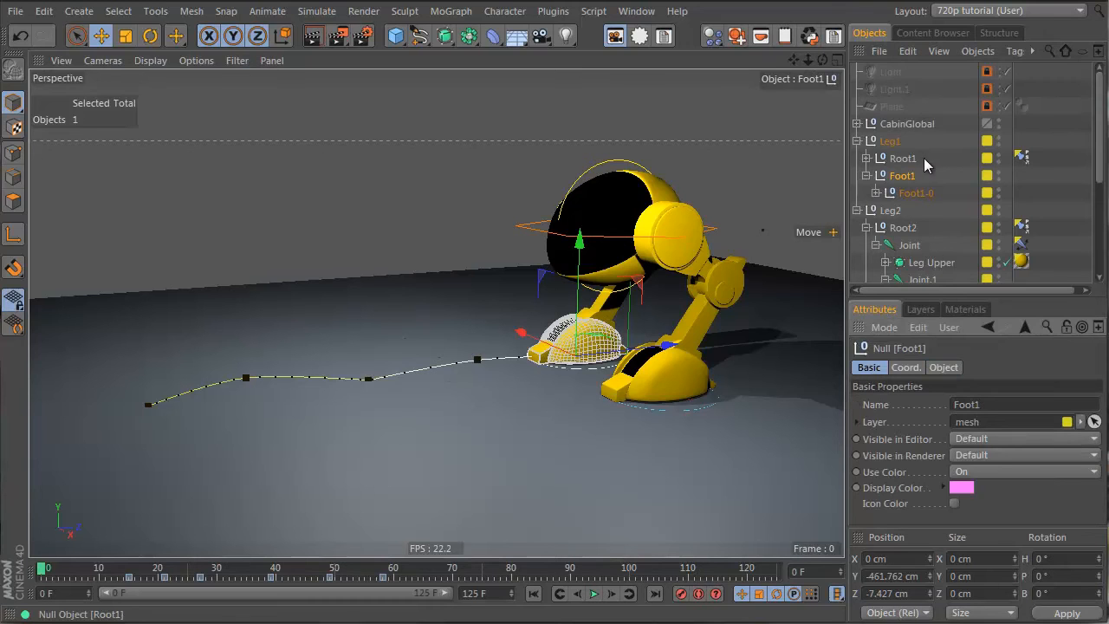
pyautogui.click(920, 310)
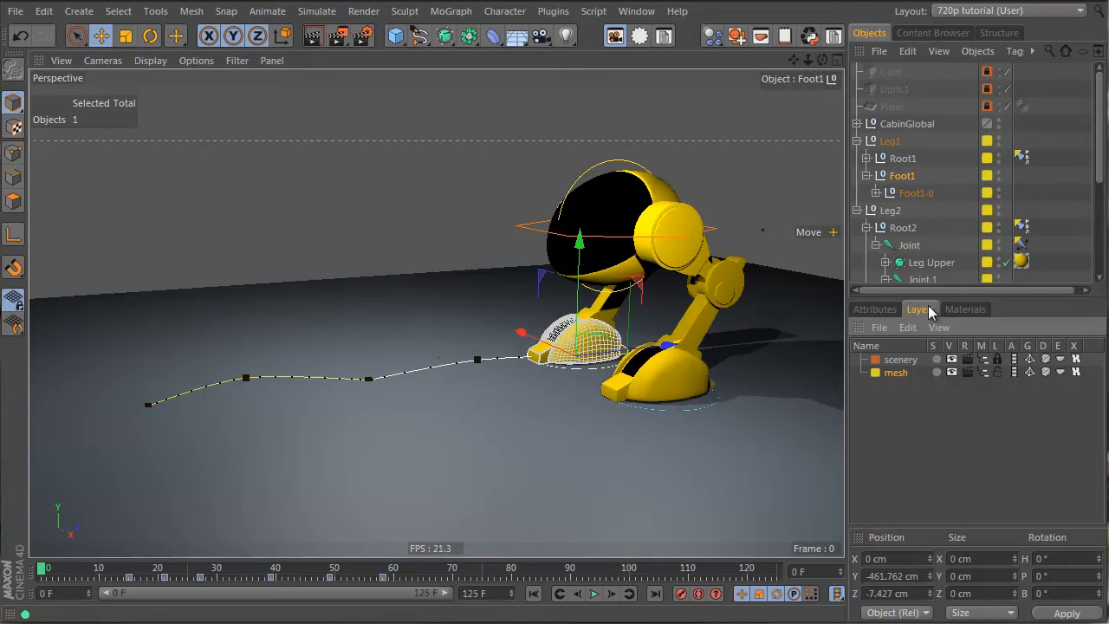
pyautogui.click(987, 175)
pyautogui.click(1036, 221)
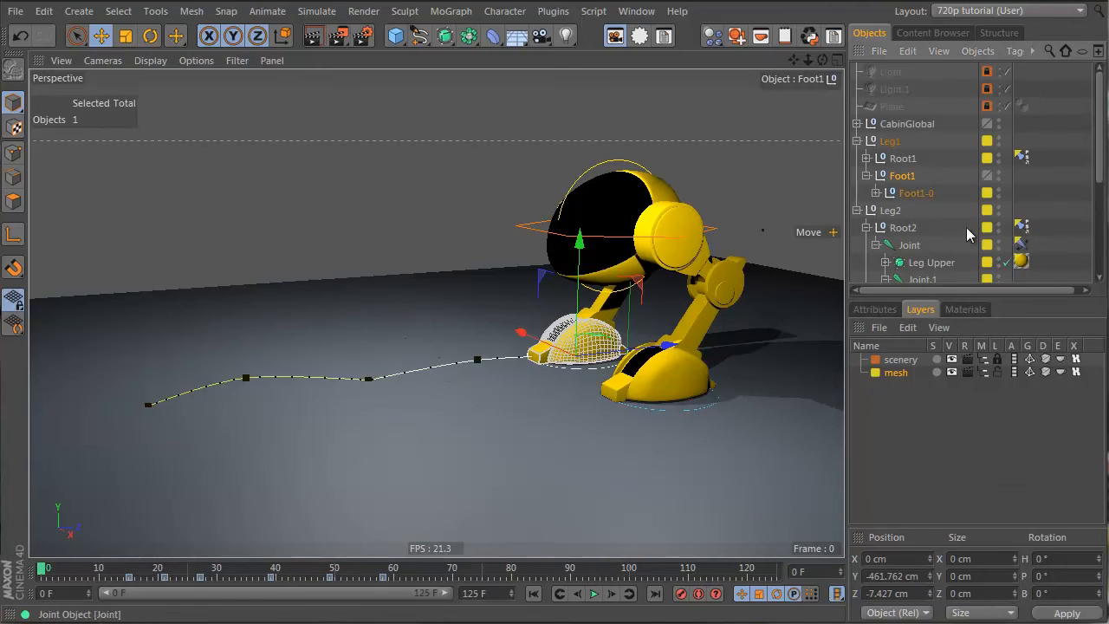
# - Lock the mesh layer and try selecting the feet and leg meshes in the view
pyautogui.click(998, 371)
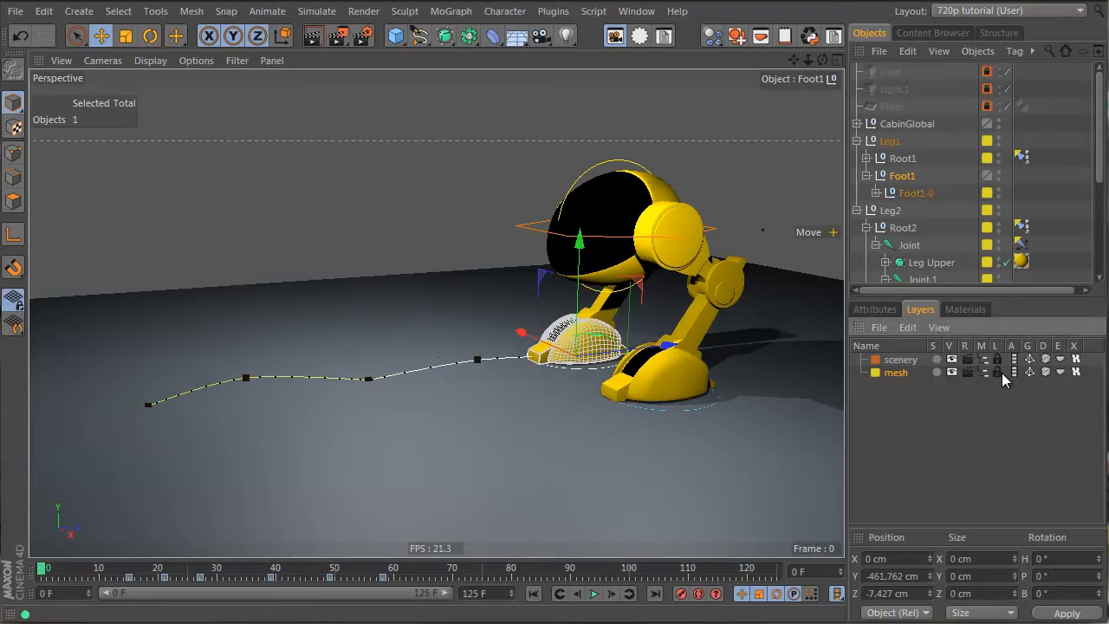
pyautogui.click(661, 394)
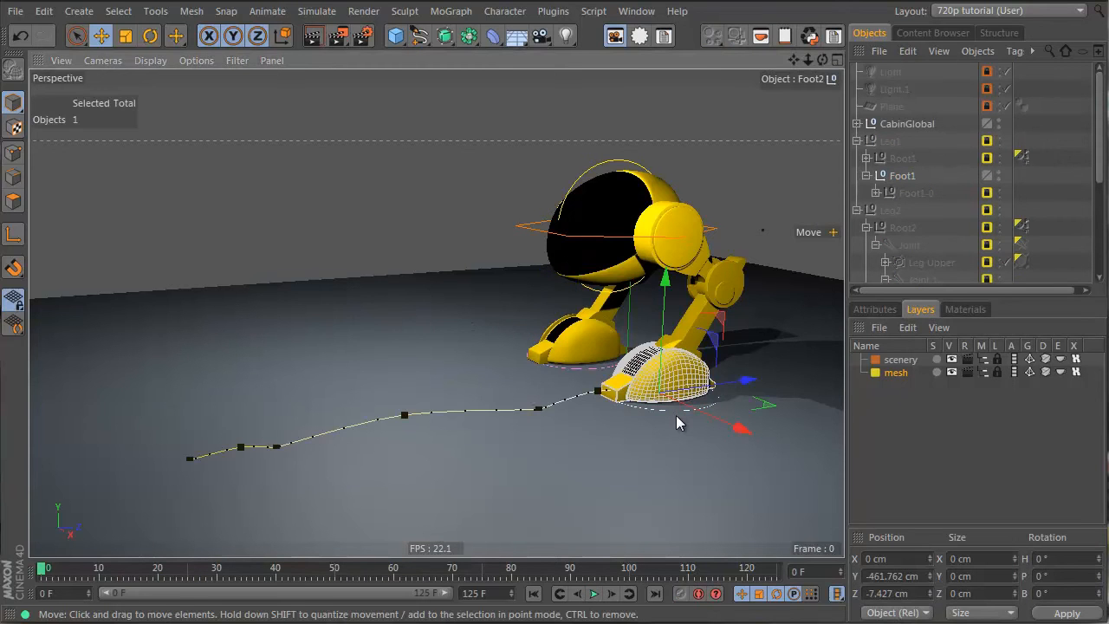
pyautogui.click(575, 369)
pyautogui.click(614, 292)
pyautogui.click(703, 246)
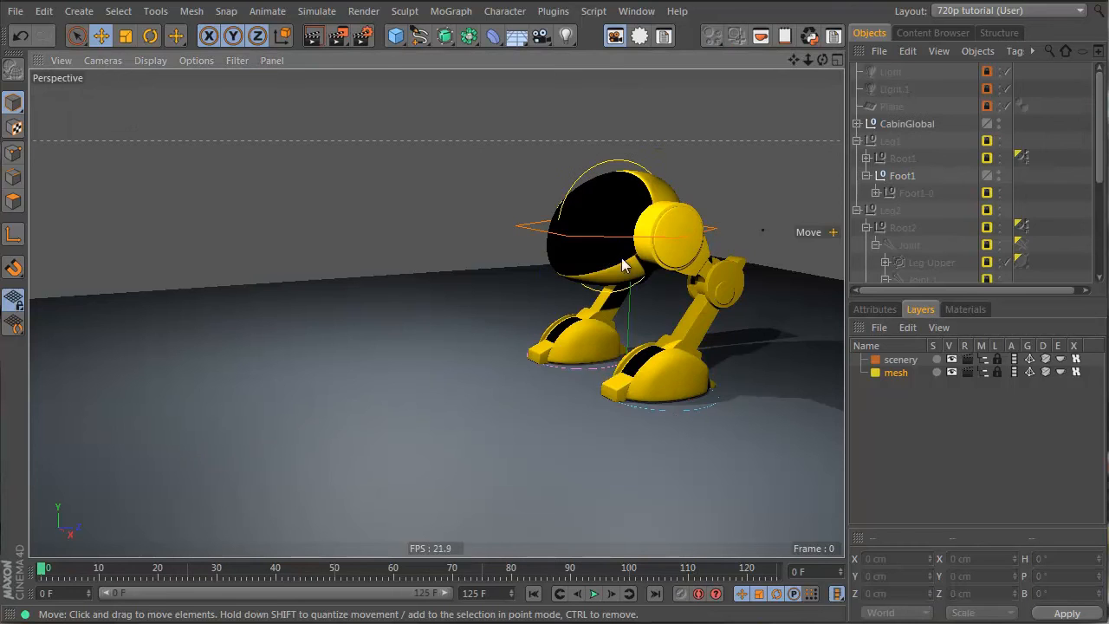
# - Test in the view that the CabinGlobal, Foot1 and Foot2 controls can be selected without picking the mesh
pyautogui.click(607, 284)
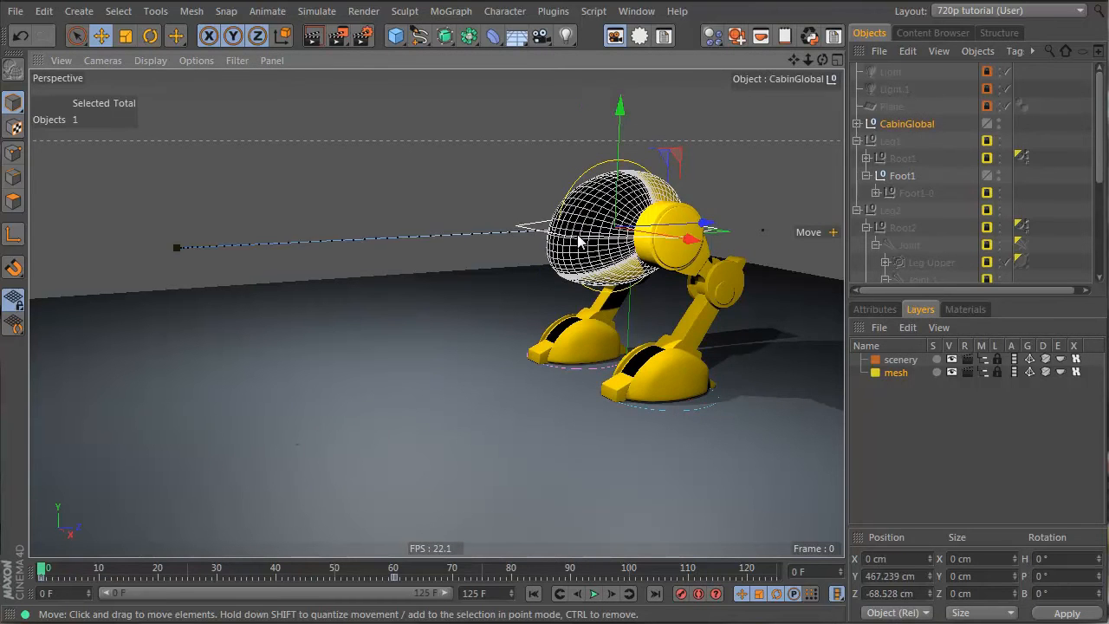
pyautogui.click(539, 121)
pyautogui.click(585, 176)
pyautogui.click(691, 267)
pyautogui.click(640, 374)
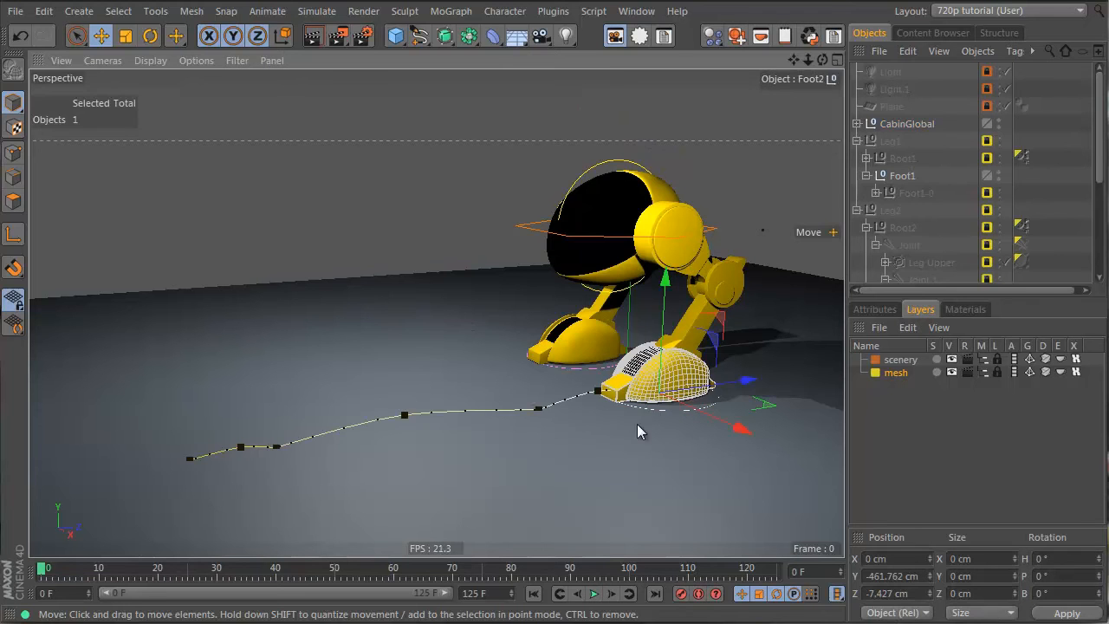
pyautogui.click(578, 359)
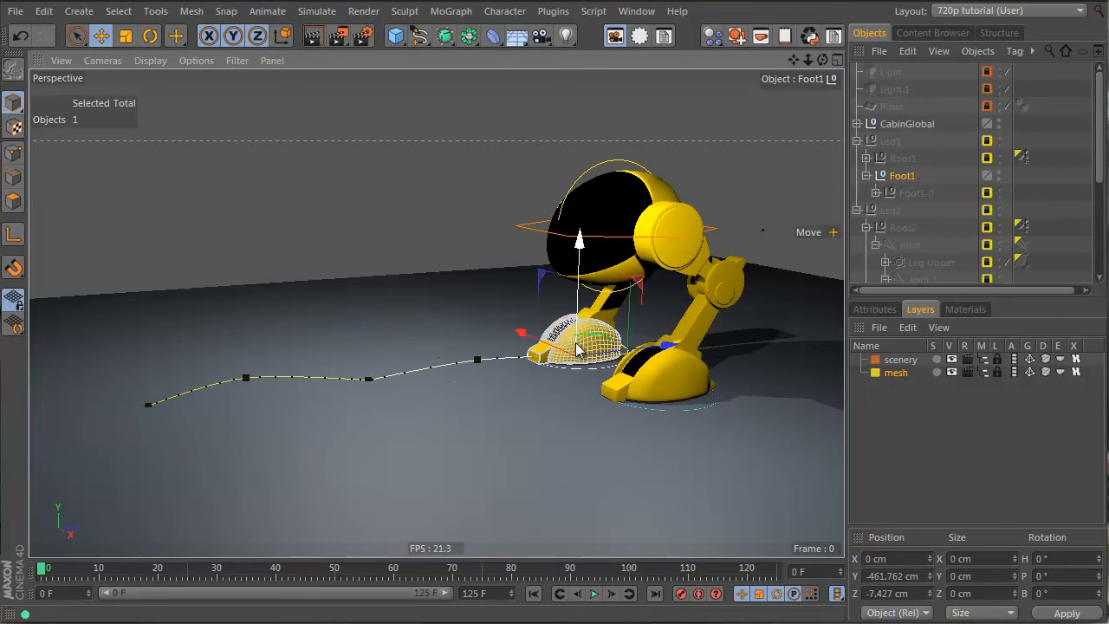
pyautogui.click(398, 152)
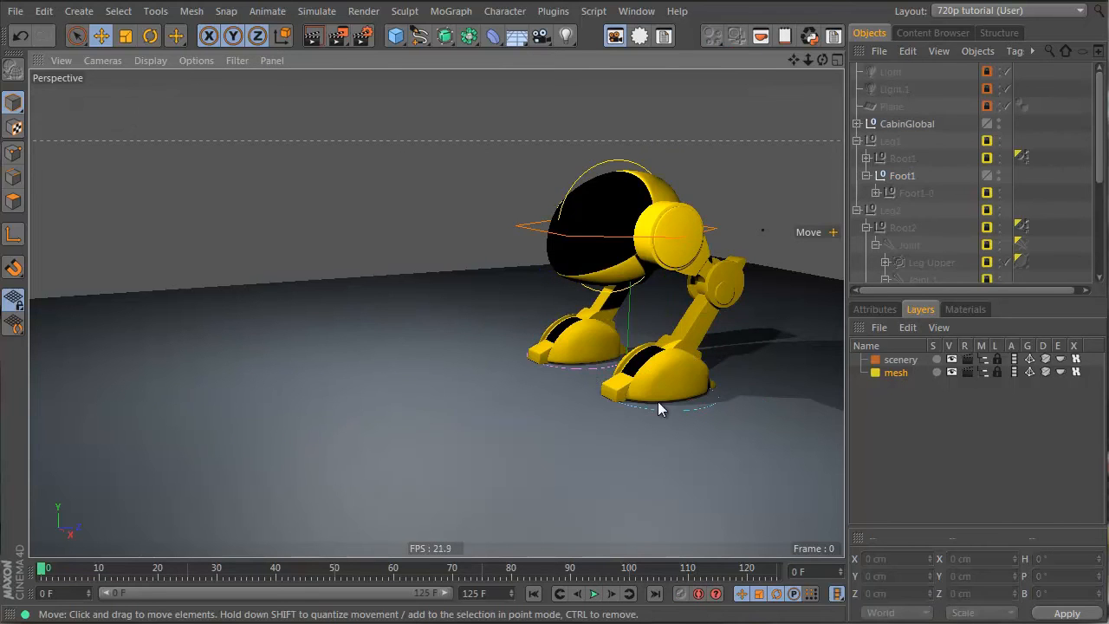
pyautogui.click(649, 378)
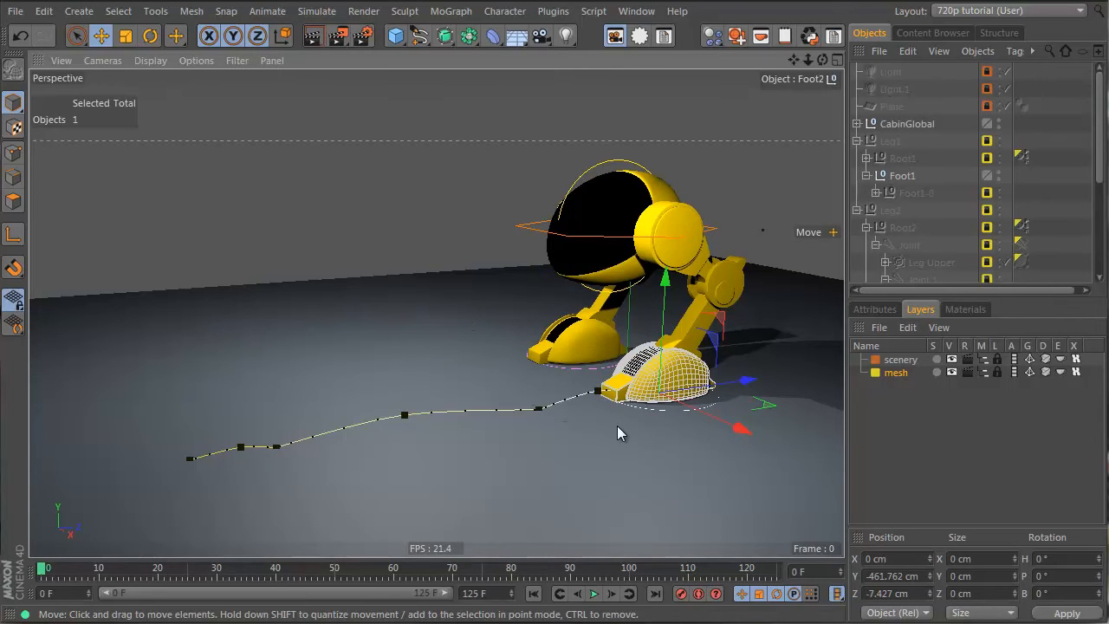
pyautogui.moveTo(45, 576)
pyautogui.mouseDown()
pyautogui.moveTo(272, 573)
pyautogui.moveTo(41, 572)
pyautogui.mouseUp()
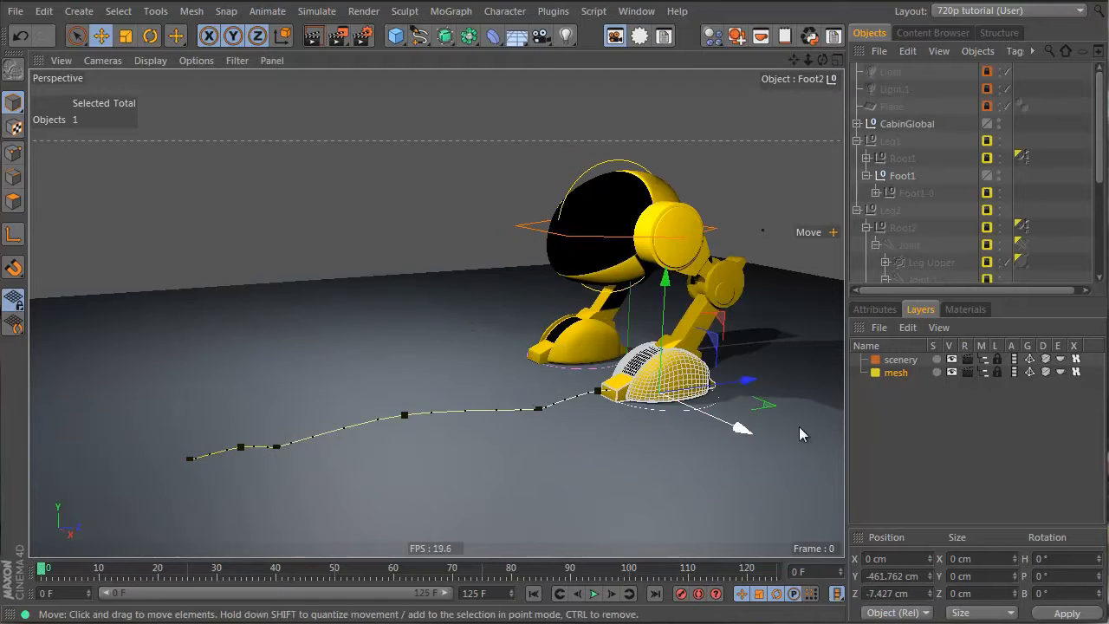
# - Open the Timeline, expand Foot1's animation tracks, and display them in F-Curve mode
pyautogui.click(593, 10)
pyautogui.moveTo(636, 11)
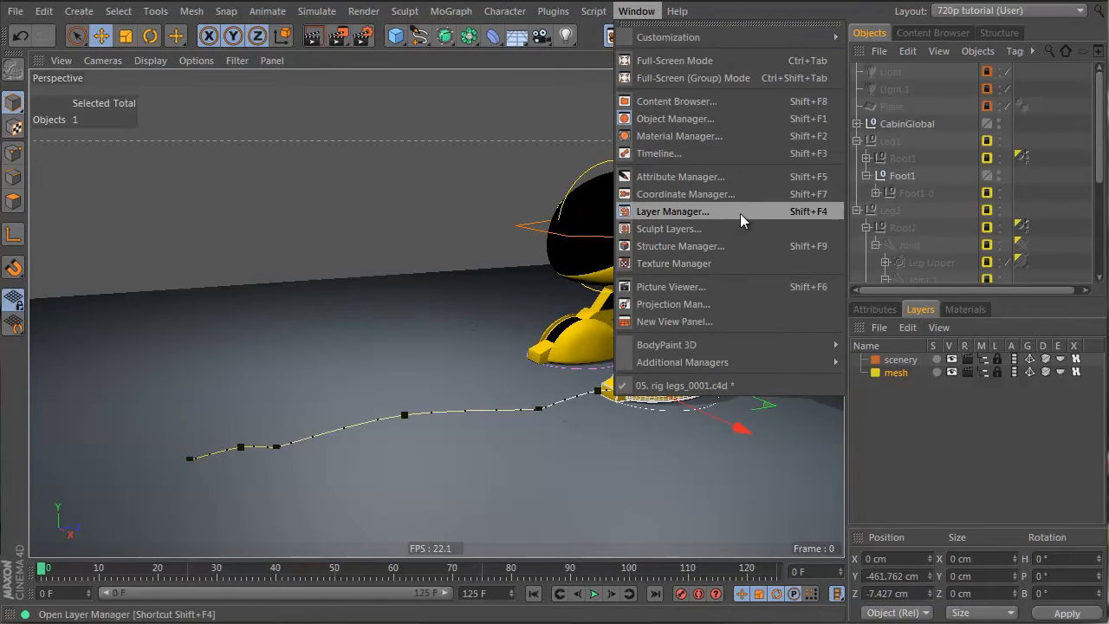
pyautogui.click(745, 154)
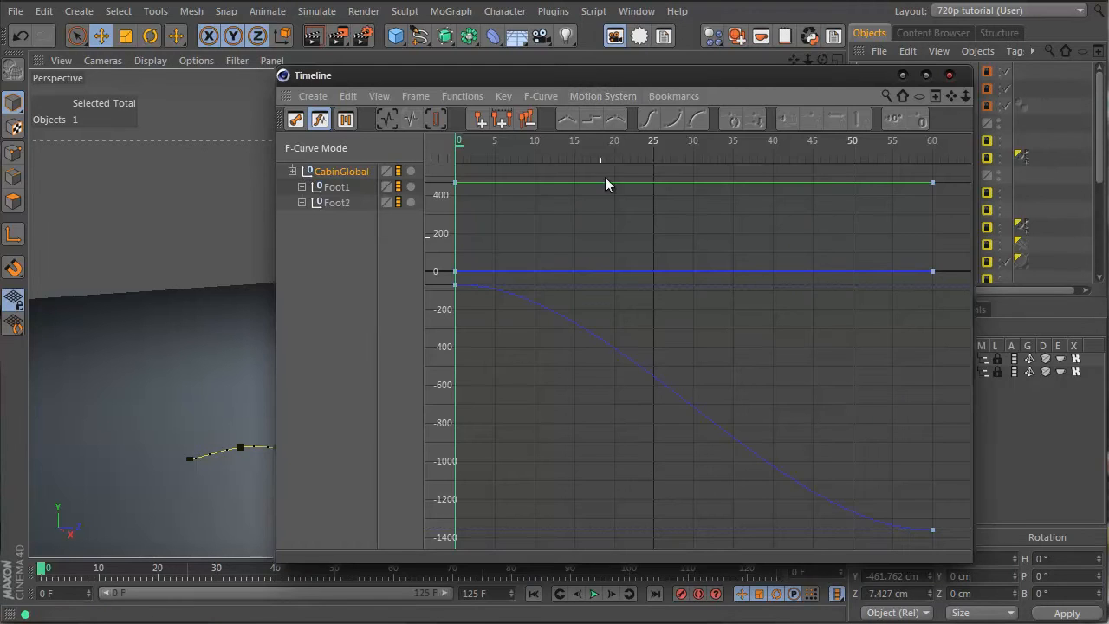
pyautogui.moveTo(544, 79); pyautogui.dragTo(453, 83)
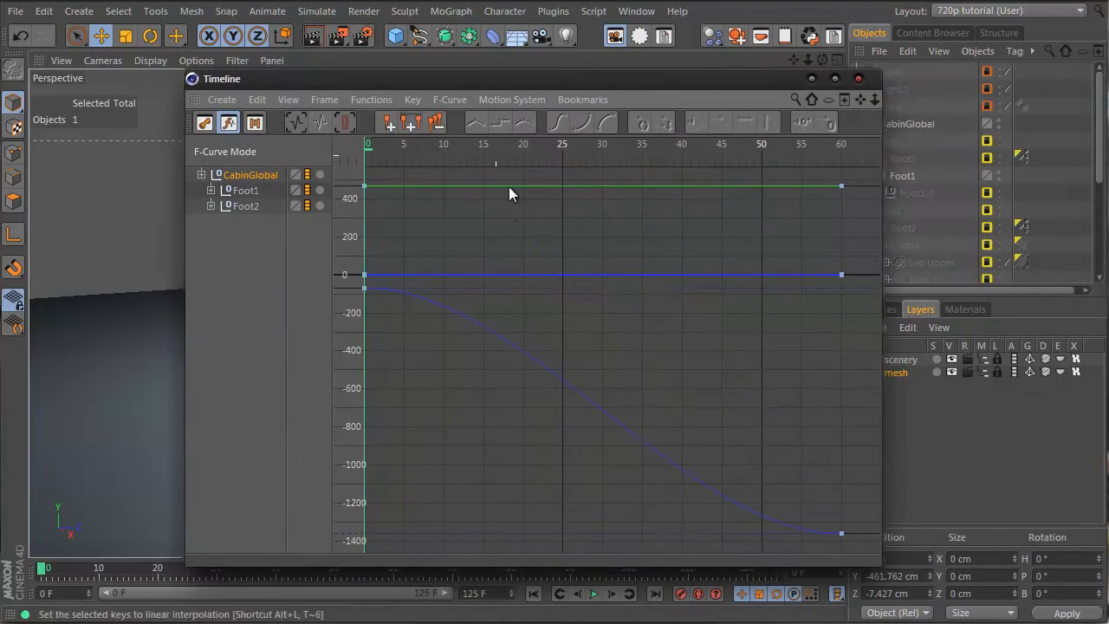
pyautogui.click(245, 190)
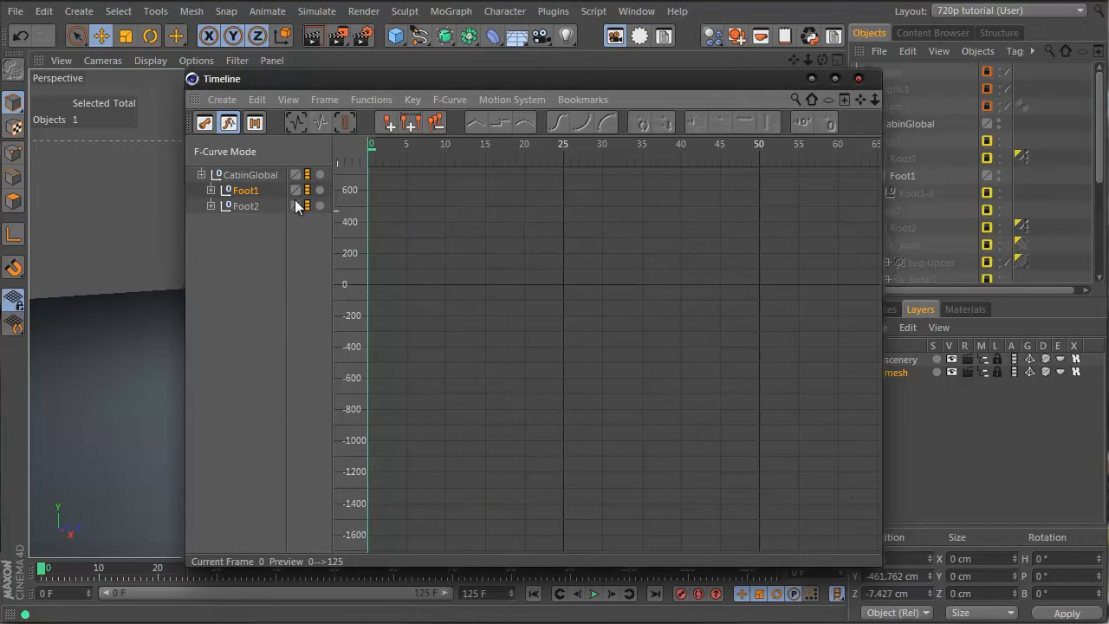
pyautogui.click(211, 192)
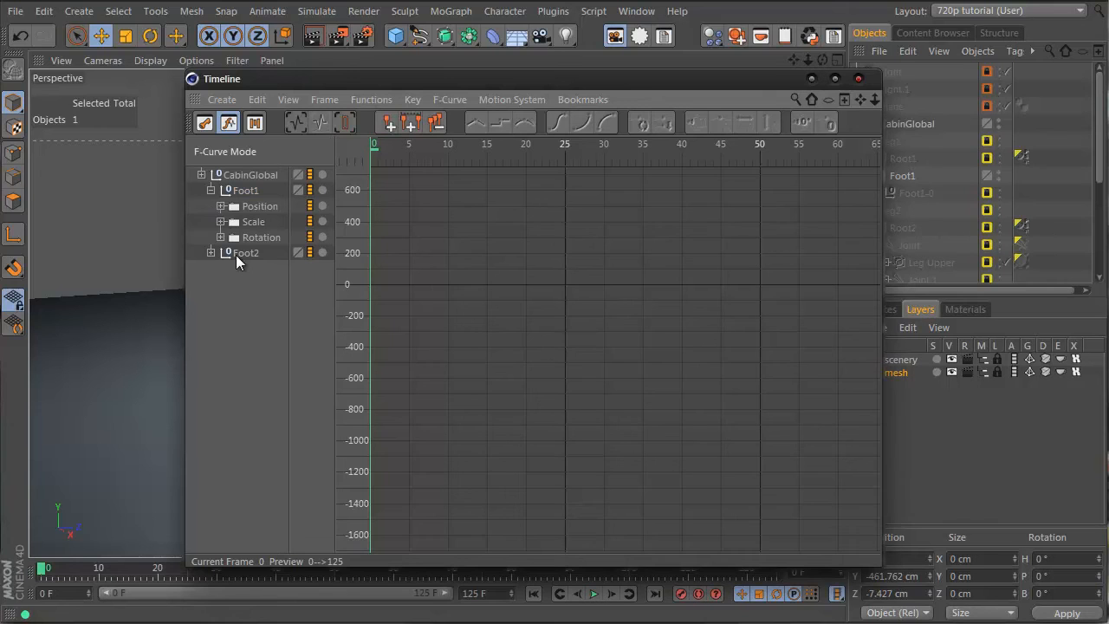
pyautogui.press('Tab')
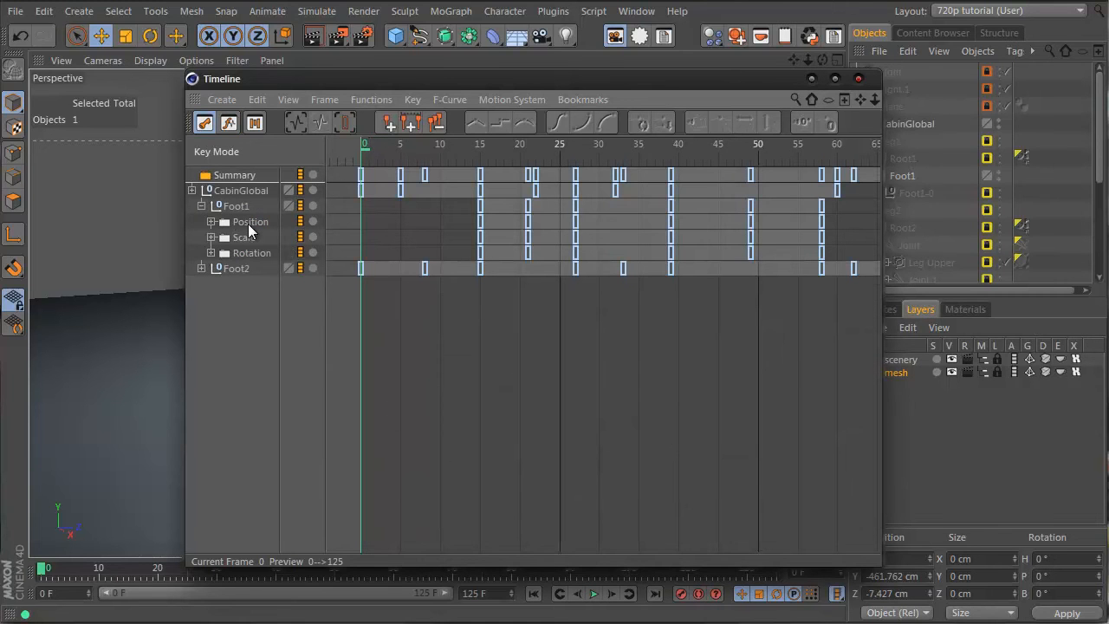
pyautogui.moveTo(602, 81); pyautogui.dragTo(499, 121)
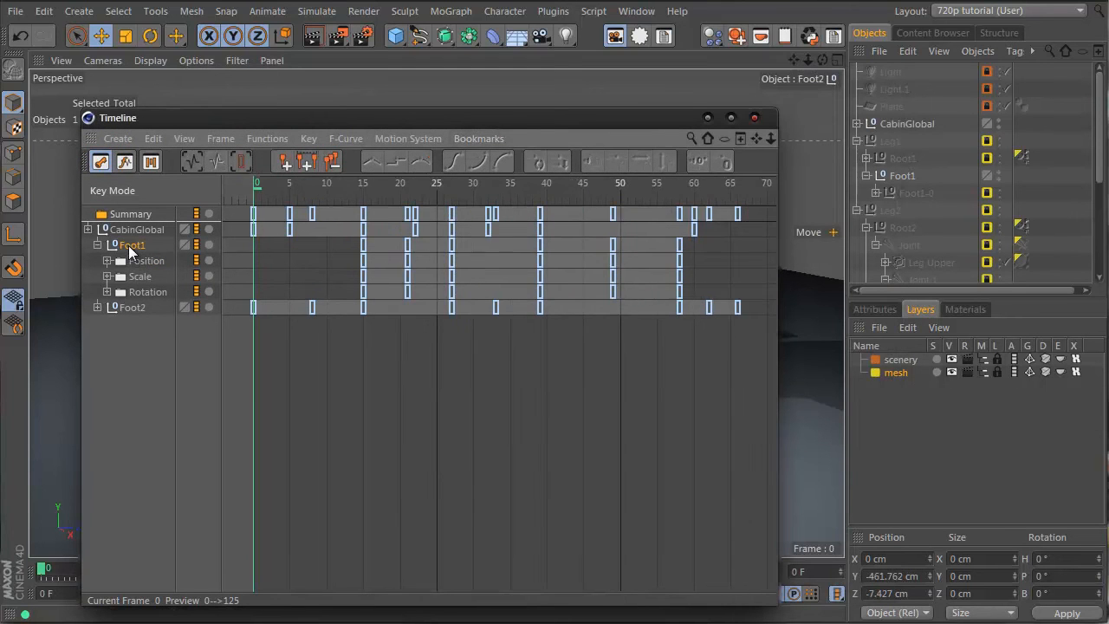
pyautogui.press('Tab')
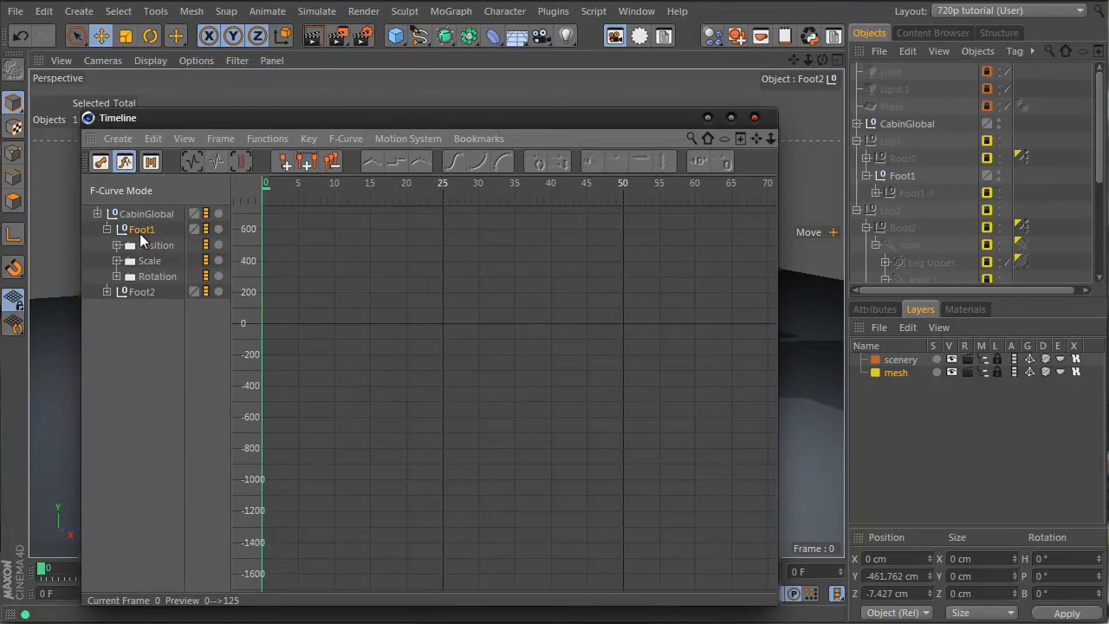
# - Expand Foot1's position tracks, unlock the mesh layer, and show the Position X curve
pyautogui.click(115, 246)
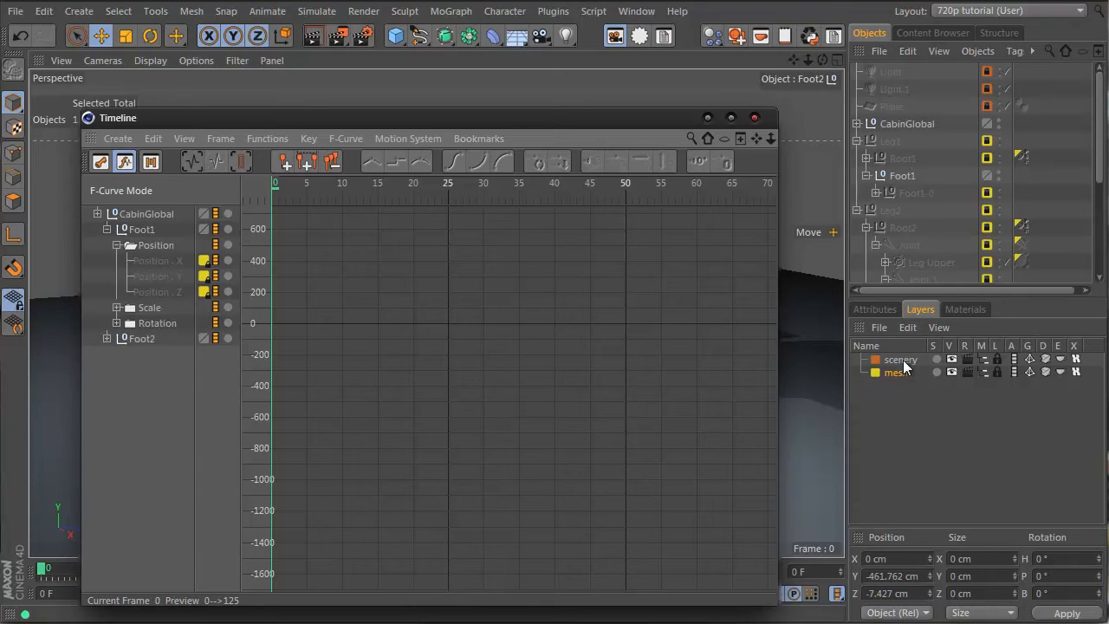
pyautogui.click(998, 372)
pyautogui.click(143, 262)
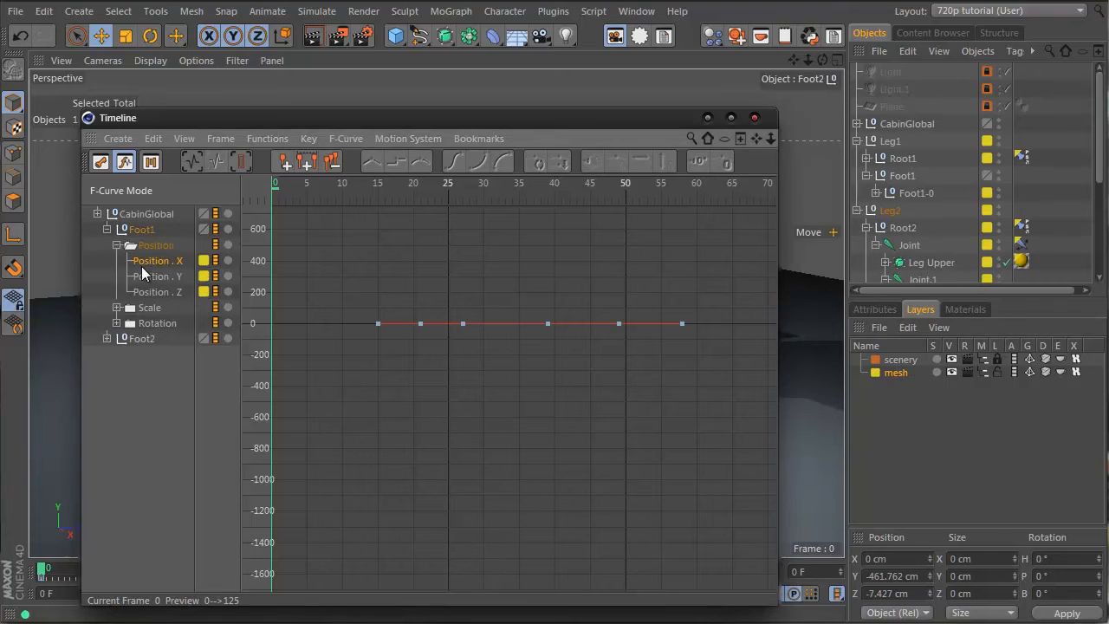
# - Expand Foot1's rotation and scale tracks and delete its Scale tracks
pyautogui.click(128, 308)
pyautogui.click(116, 323)
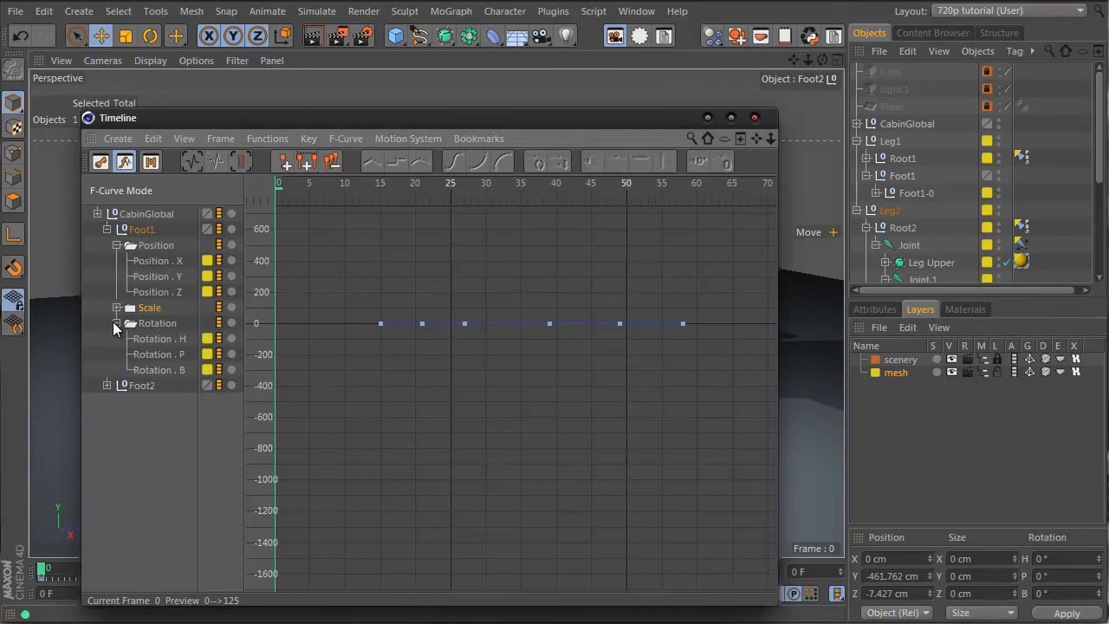
pyautogui.click(116, 308)
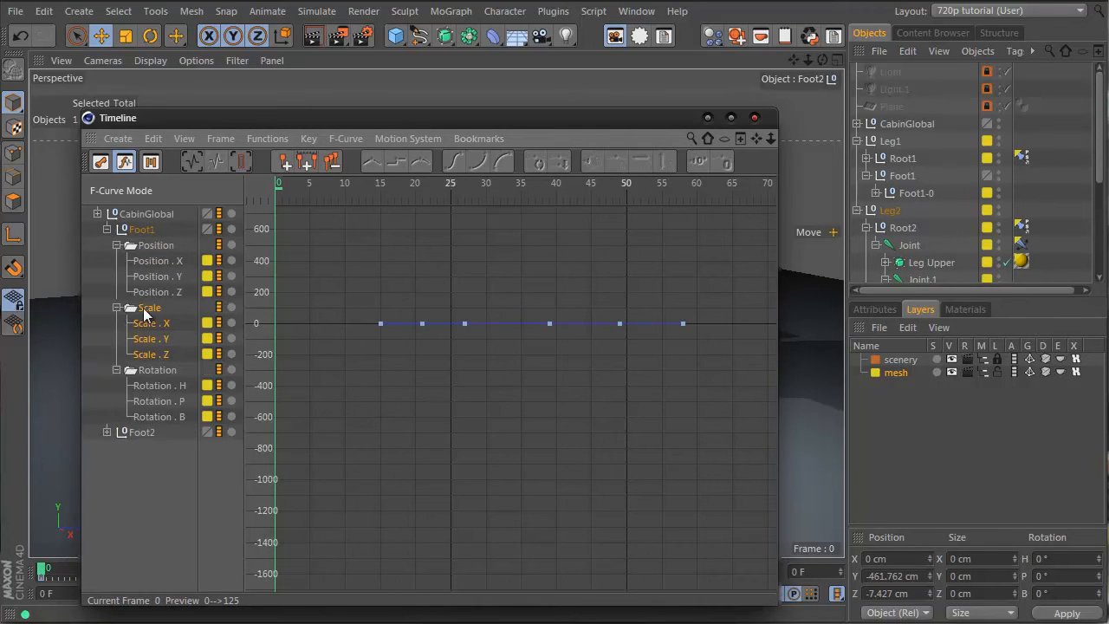
pyautogui.press('Delete')
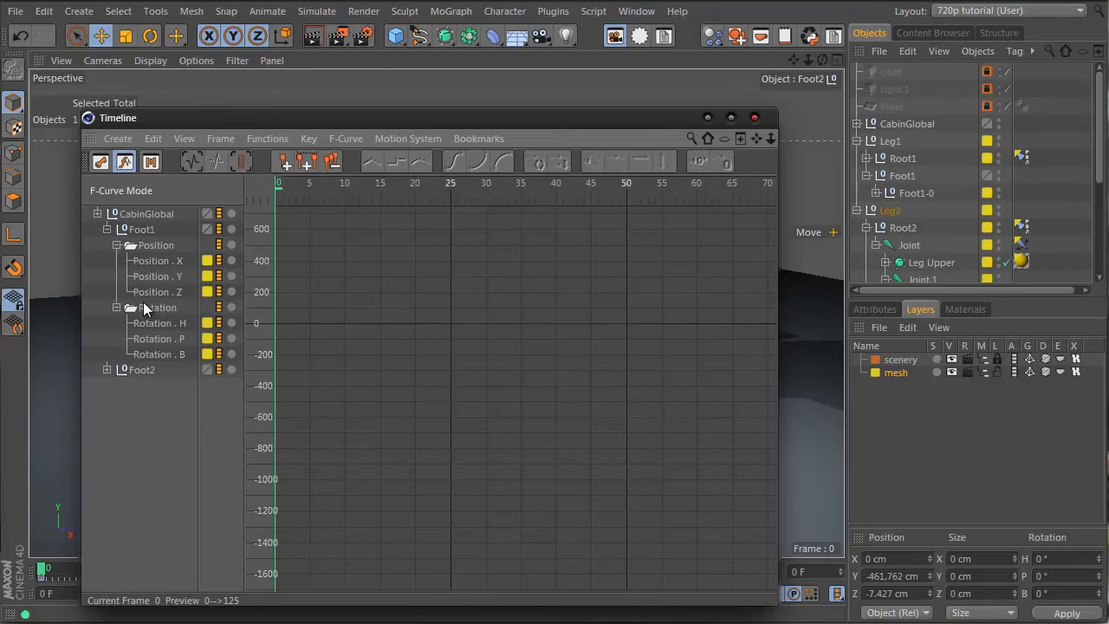
# - Expand Foot2's animation tracks and delete its Scale tracks
pyautogui.click(108, 370)
pyautogui.click(126, 402)
pyautogui.press('Delete')
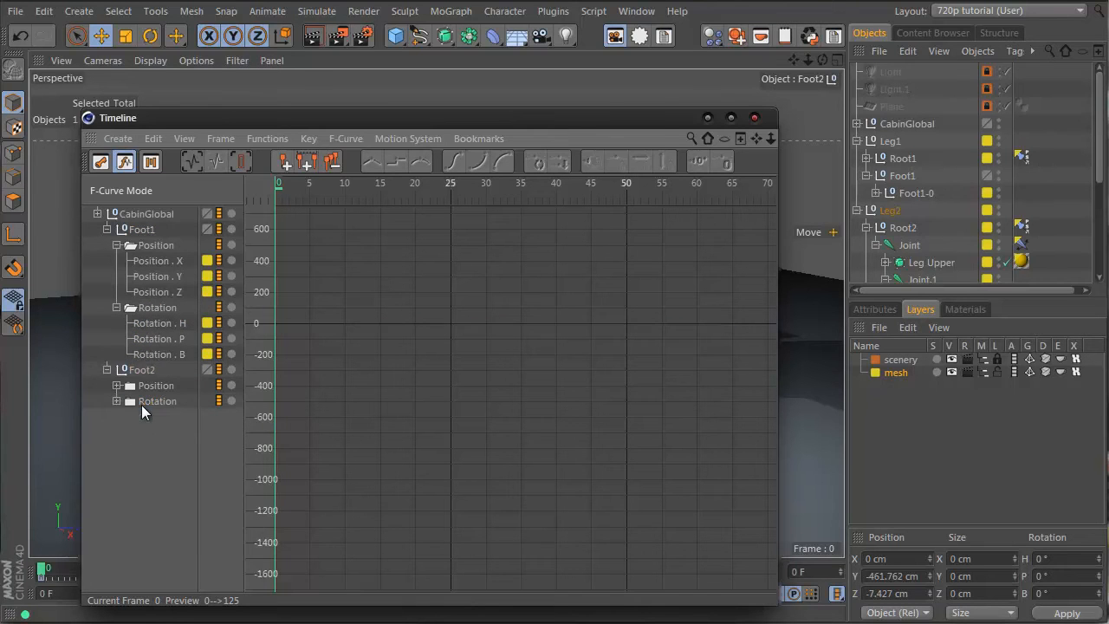
# - Expand Foot2's position and rotation tracks and clear the mesh layer from all Foot1 and Foot2 tracks
pyautogui.click(117, 386)
pyautogui.click(116, 449)
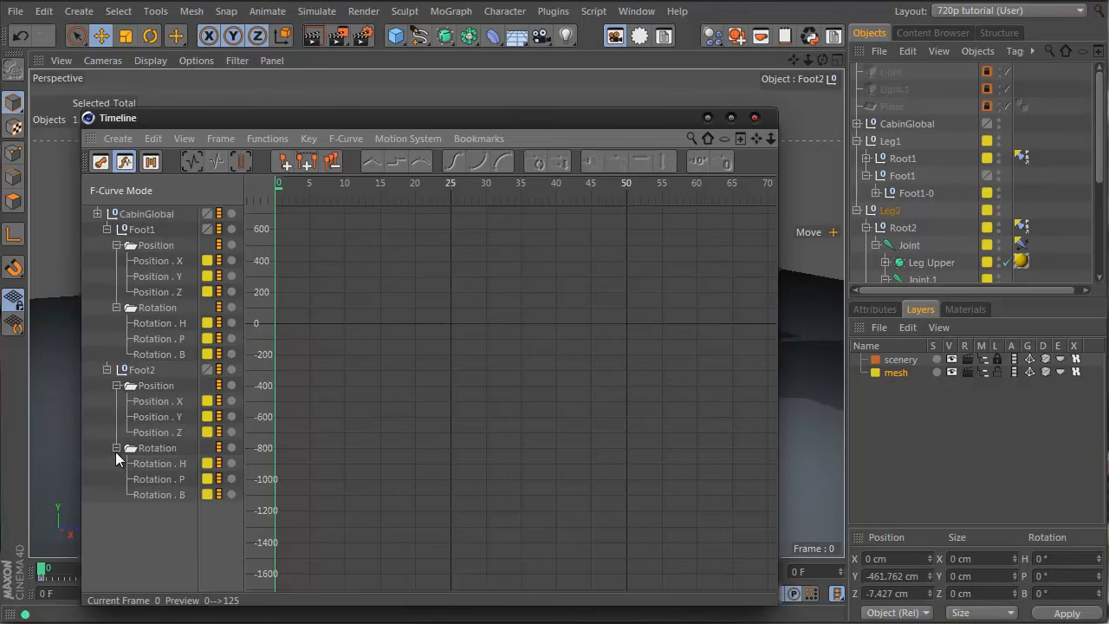
pyautogui.moveTo(207, 370); pyautogui.dragTo(213, 267)
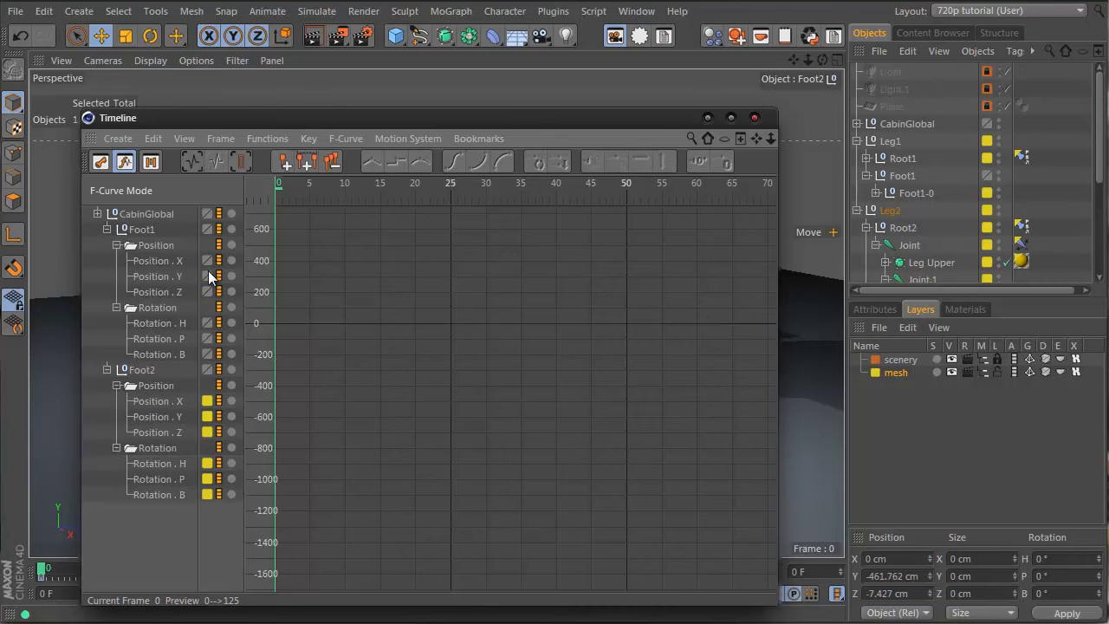
pyautogui.moveTo(209, 371); pyautogui.dragTo(202, 501)
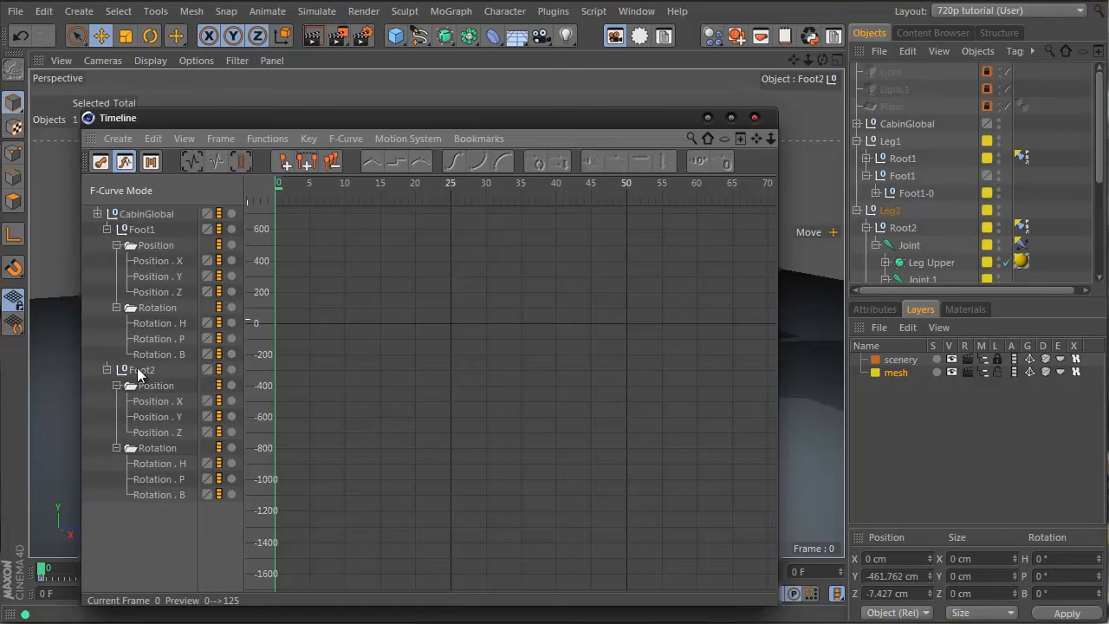
# - Lock the mesh layer and show Foot1's position curves in the Timeline
pyautogui.click(997, 373)
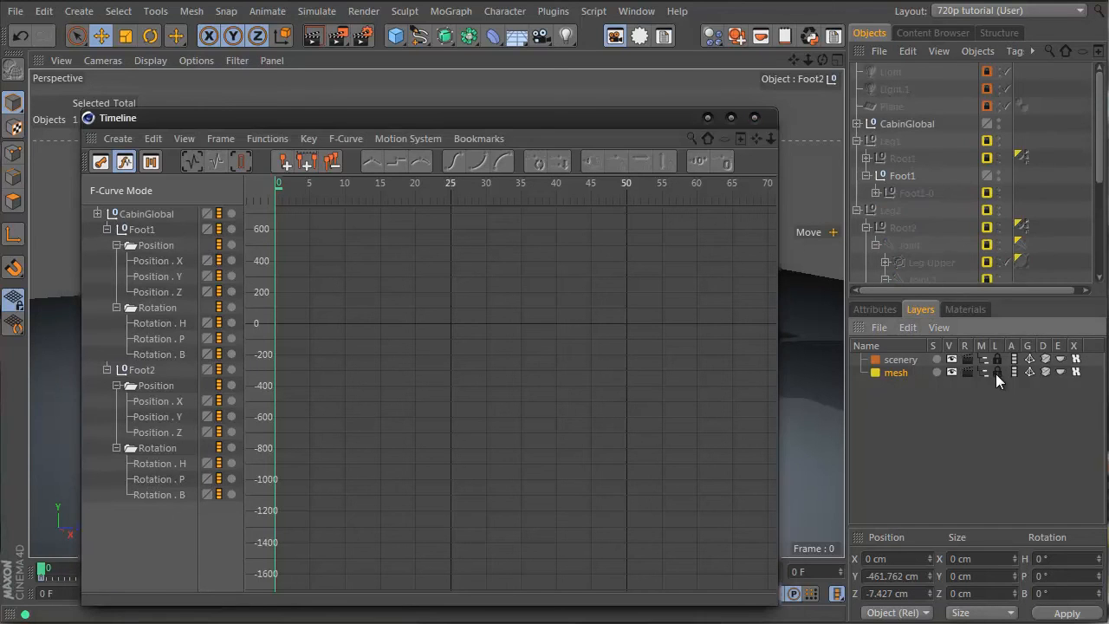
pyautogui.click(150, 248)
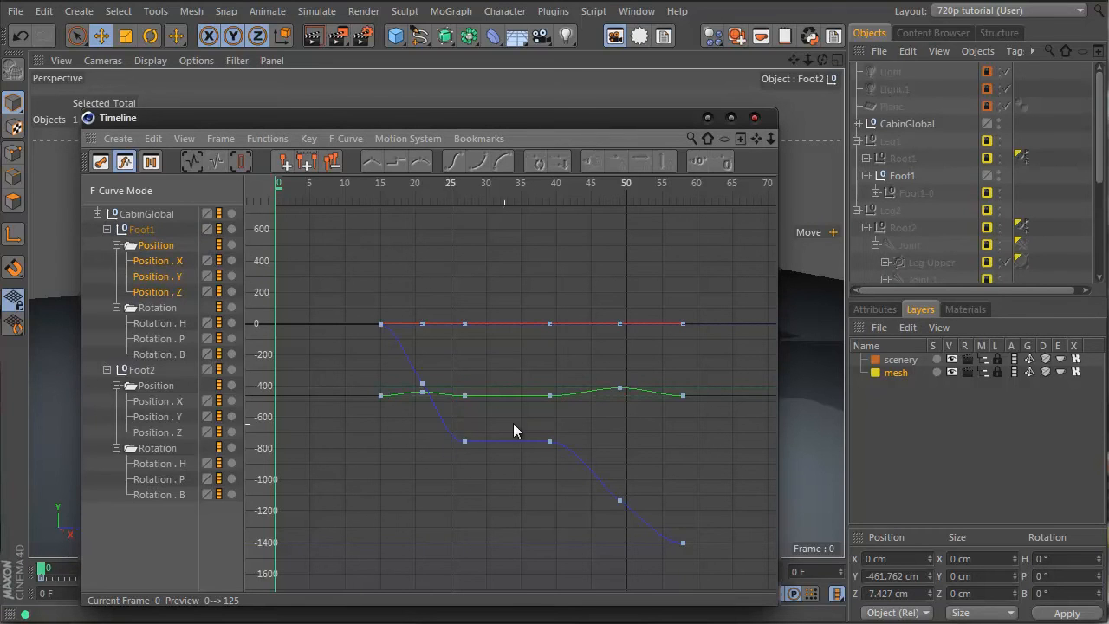
pyautogui.moveTo(408, 115); pyautogui.dragTo(618, 102)
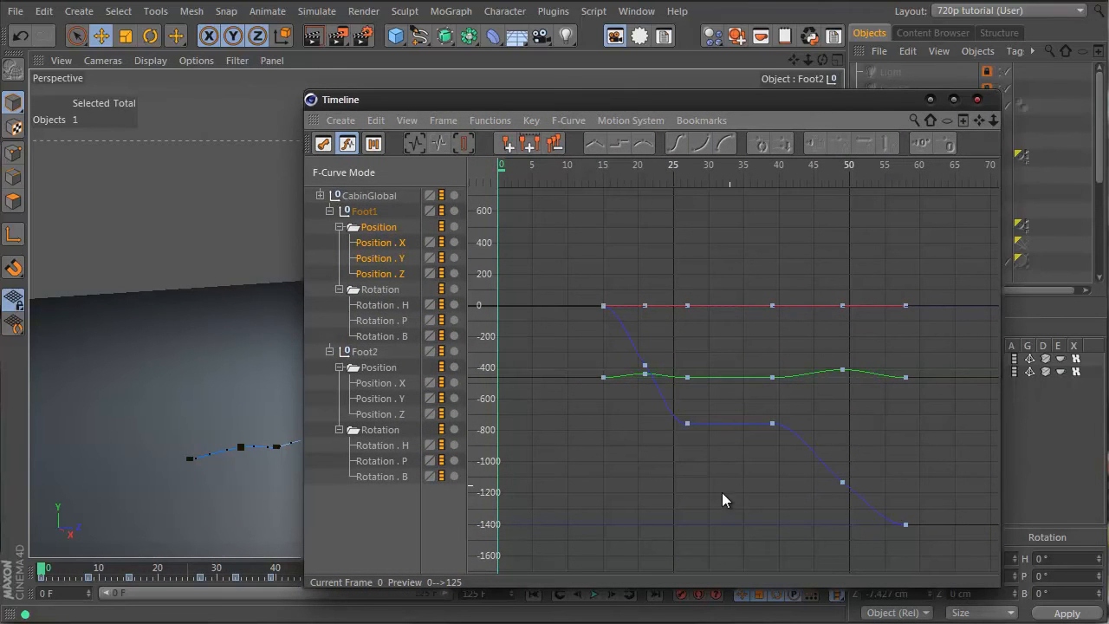
pyautogui.click(648, 374)
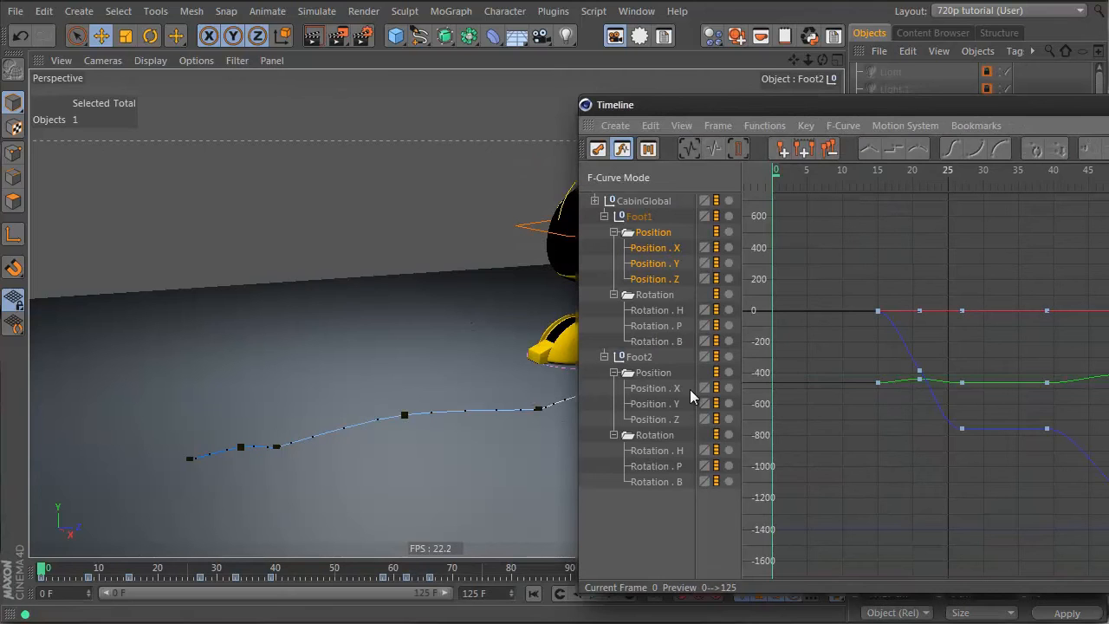
# - Expand CabinGlobal's tracks, show Cabin_Local's curves, and arrange the Timeline window so that the robot's cabin can be seen
pyautogui.click(618, 202)
pyautogui.click(595, 201)
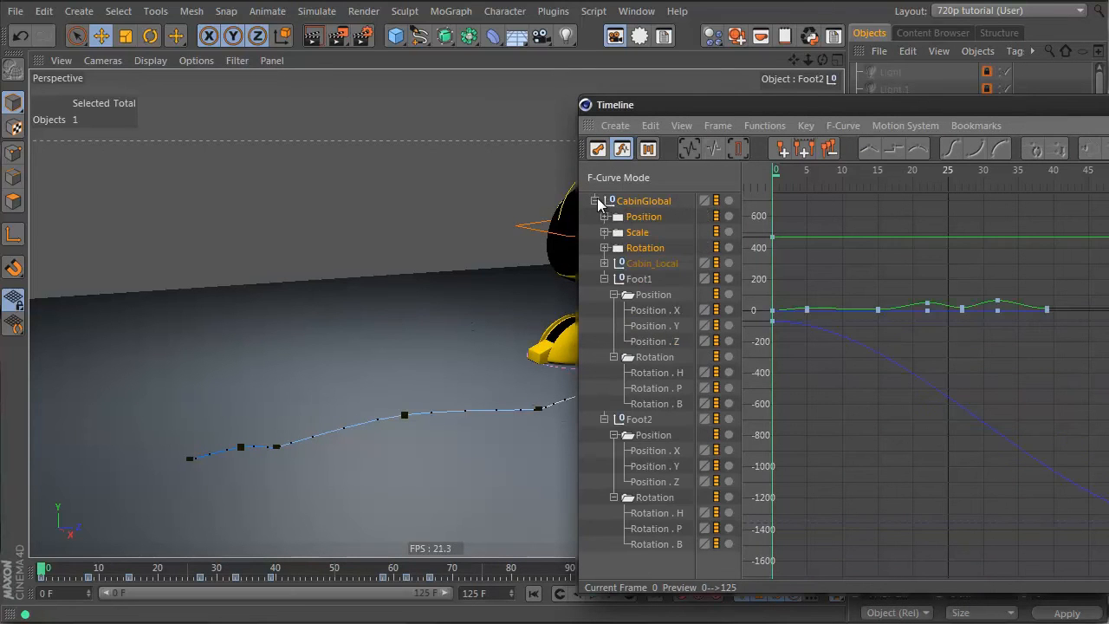
pyautogui.click(641, 263)
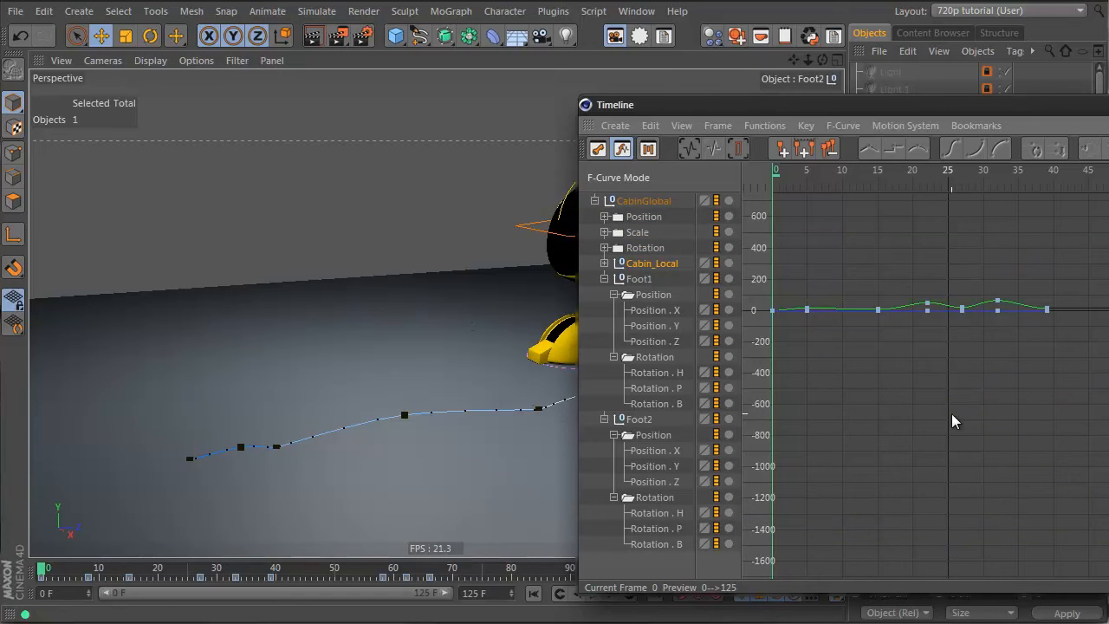
pyautogui.keyDown('alt'); pyautogui.moveTo(911, 371); pyautogui.dragTo(1015, 432, button='middle'); pyautogui.keyUp('alt')
pyautogui.moveTo(724, 105); pyautogui.dragTo(572, 107)
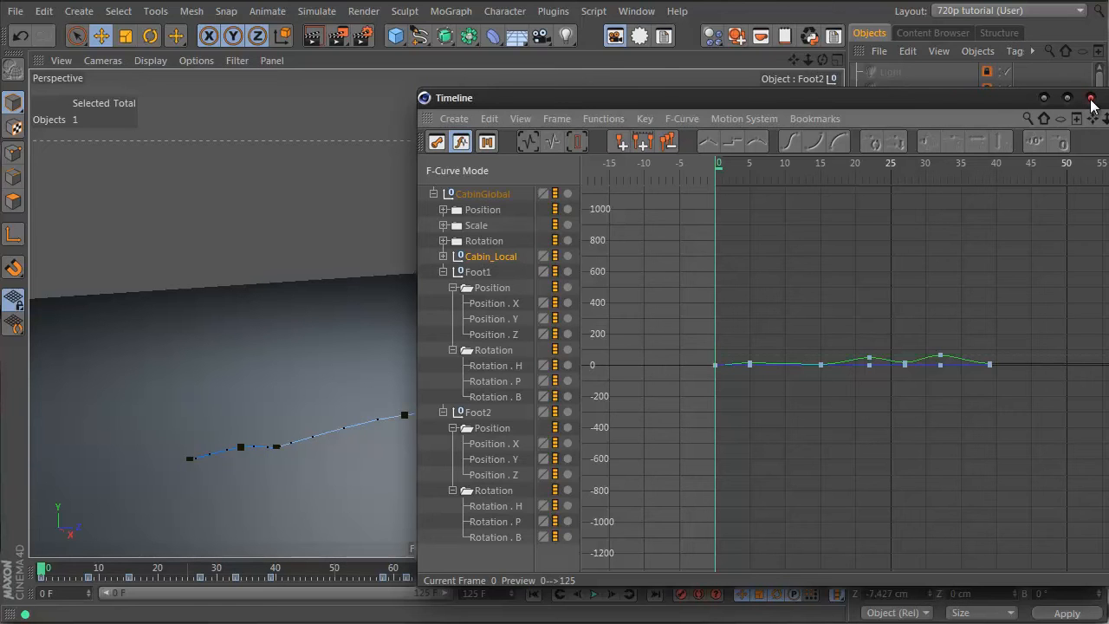
pyautogui.moveTo(962, 108); pyautogui.dragTo(1053, 116)
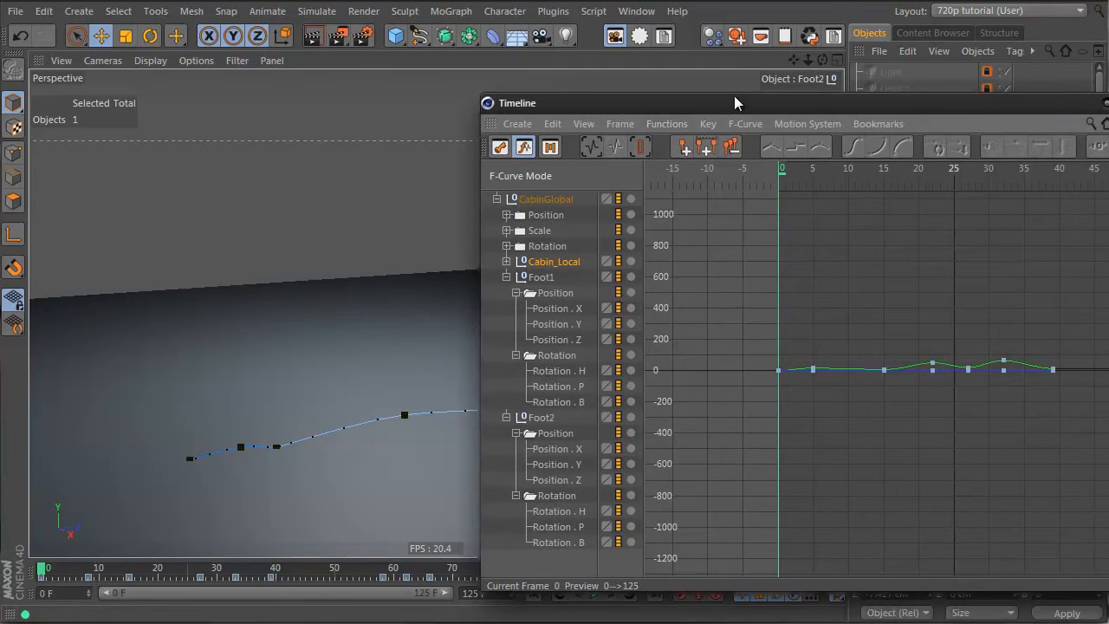
pyautogui.moveTo(734, 96); pyautogui.dragTo(379, 337)
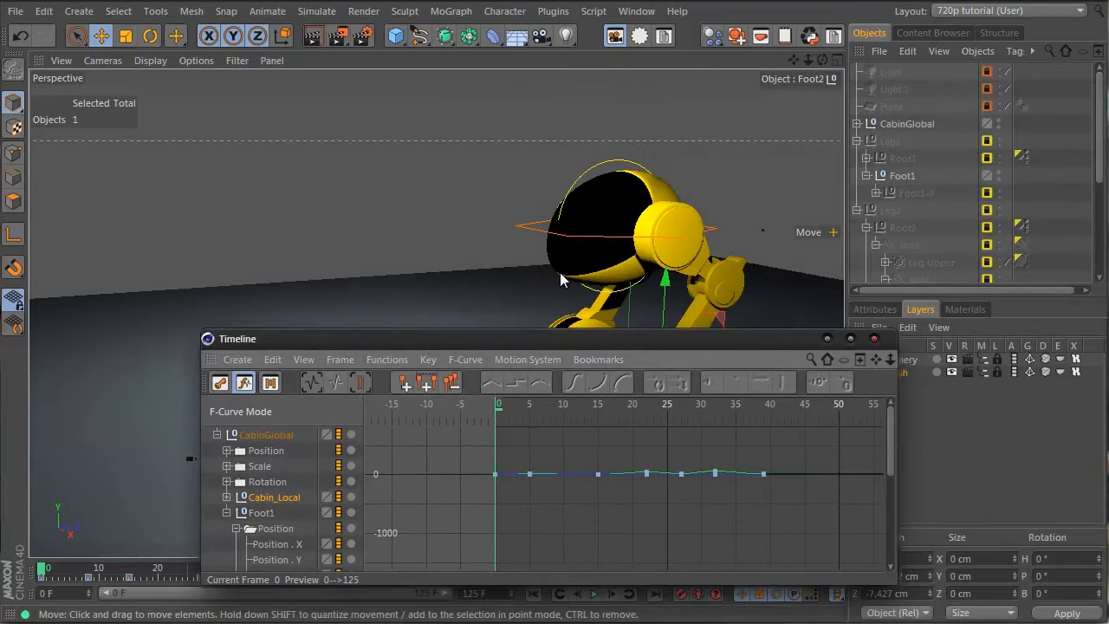
# - Go to frame 23, expand Cabin_Local's position tracks, and show only the Position Y curve
pyautogui.keyDown('alt'); pyautogui.moveTo(560, 272); pyautogui.dragTo(567, 235); pyautogui.keyUp('alt')
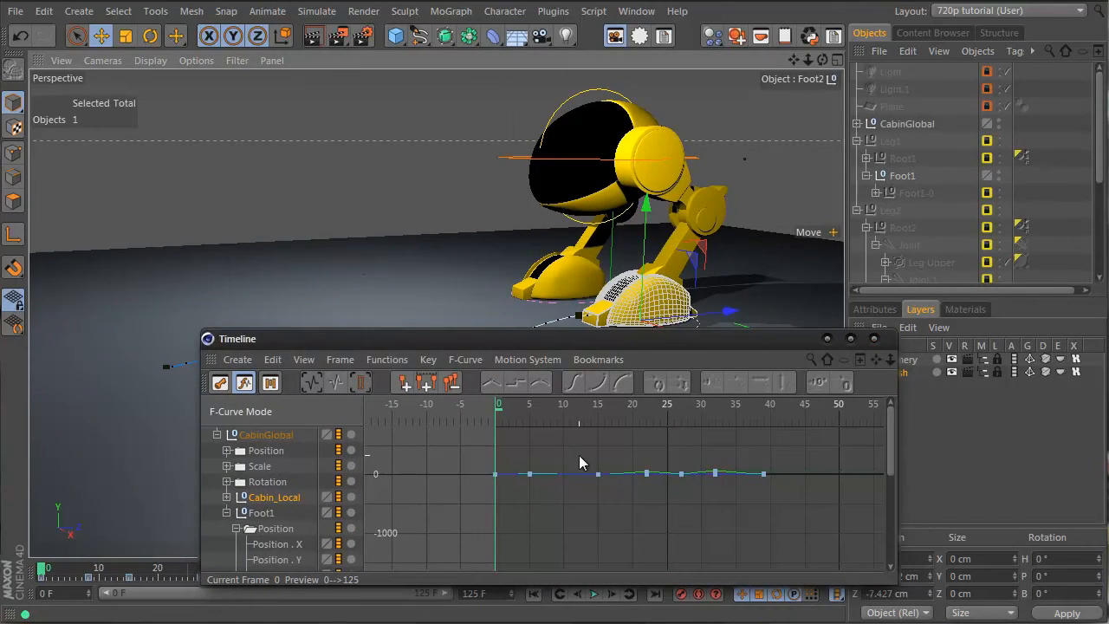
pyautogui.moveTo(511, 409)
pyautogui.mouseDown()
pyautogui.moveTo(526, 400)
pyautogui.moveTo(654, 413)
pyautogui.mouseUp()
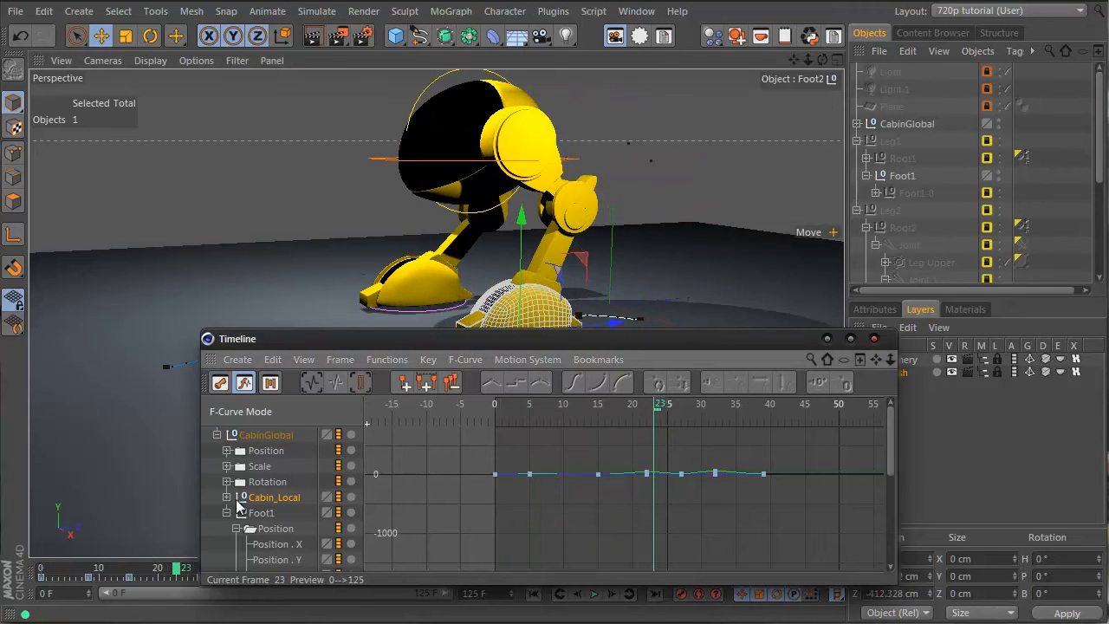
pyautogui.click(227, 498)
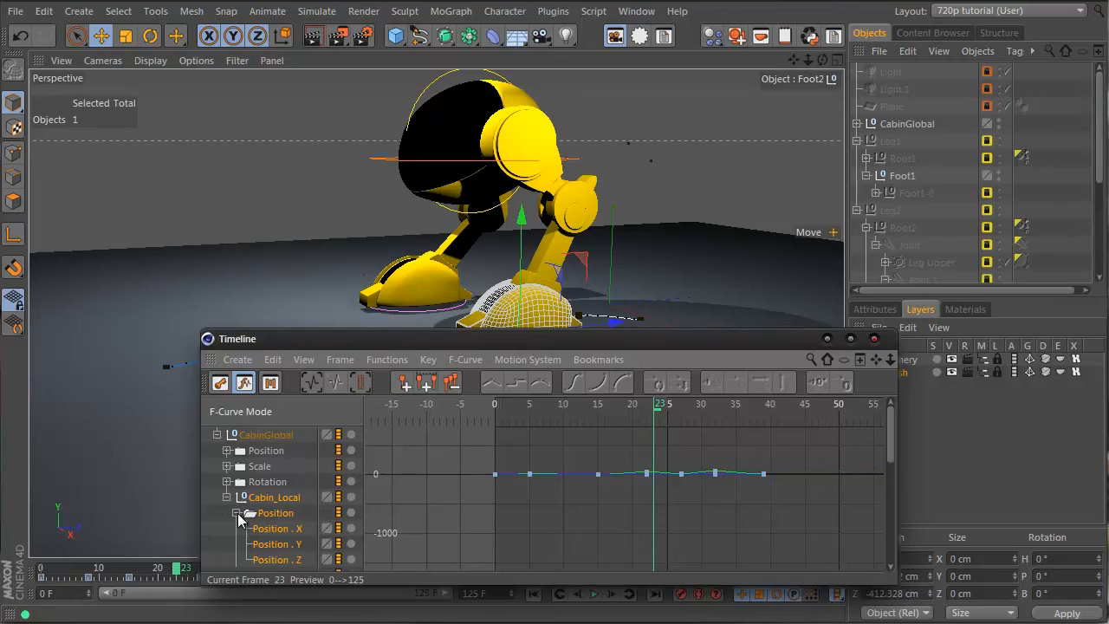
pyautogui.click(271, 545)
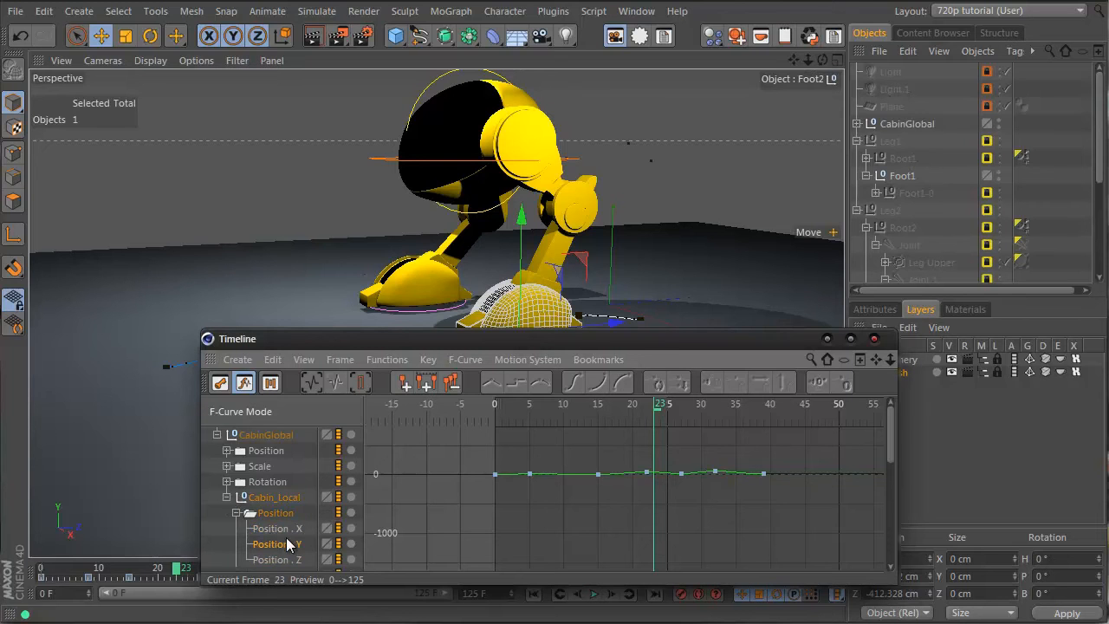
# - Raise Cabin_Local's Position Y keys at frames 5, 22 and 32 to about 60, 80 and 94 cm and check the bounce
pyautogui.moveTo(648, 471); pyautogui.dragTo(648, 468)
pyautogui.moveTo(643, 404); pyautogui.dragTo(532, 470)
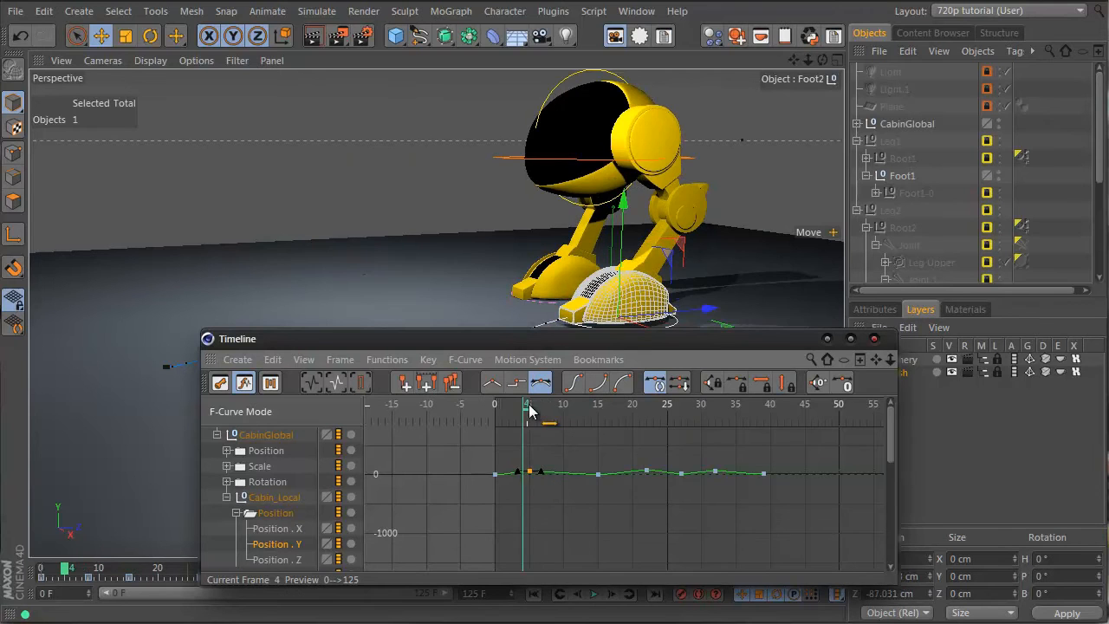
pyautogui.moveTo(529, 410); pyautogui.dragTo(723, 425)
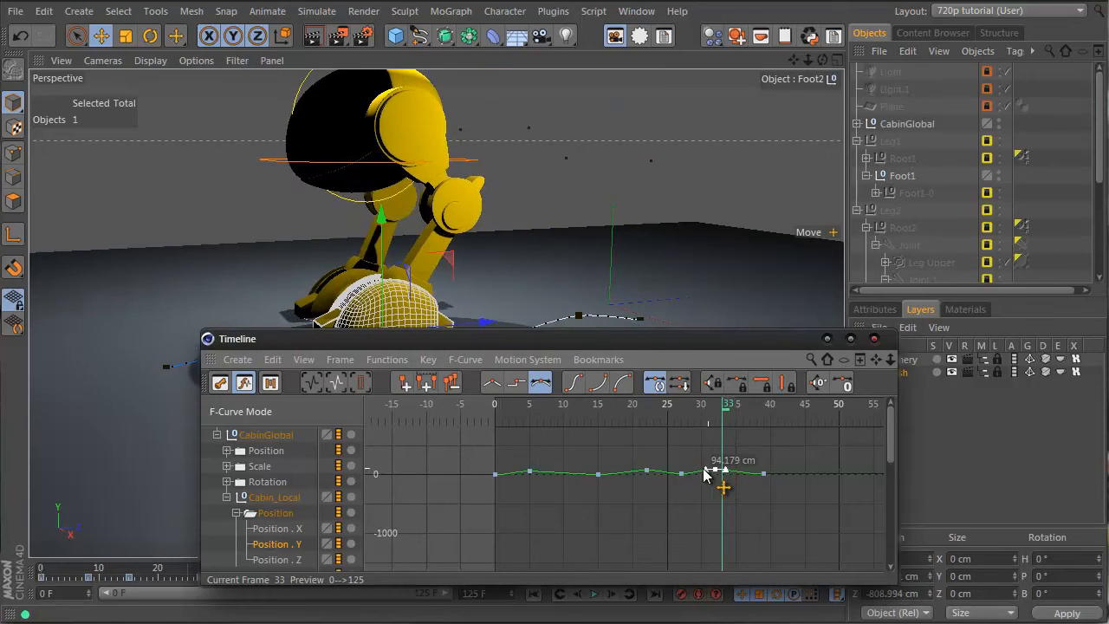
pyautogui.press('h')
pyautogui.keyDown('alt'); pyautogui.moveTo(683, 481); pyautogui.dragTo(665, 442, button='right'); pyautogui.keyUp('alt')
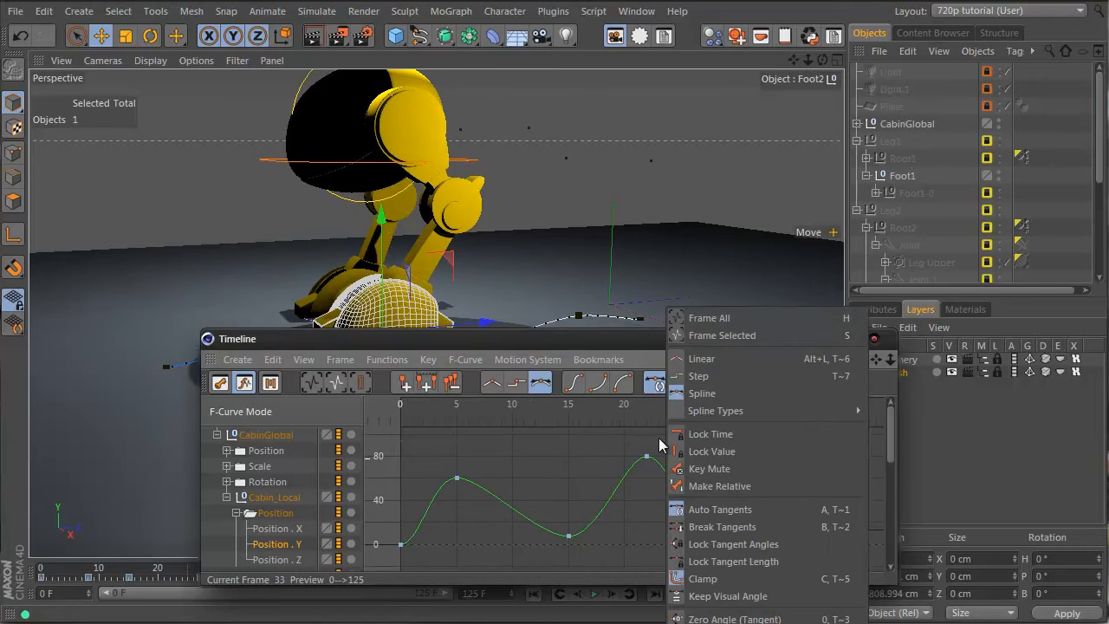
pyautogui.click(520, 445)
pyautogui.moveTo(772, 416); pyautogui.dragTo(647, 418)
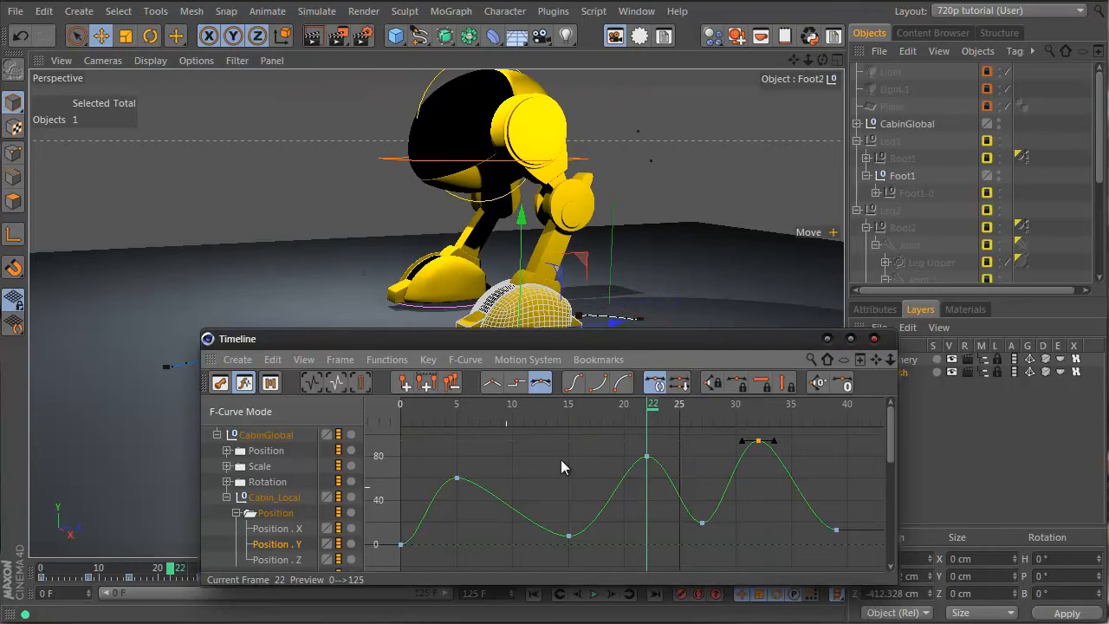
pyautogui.moveTo(473, 408); pyautogui.dragTo(569, 414)
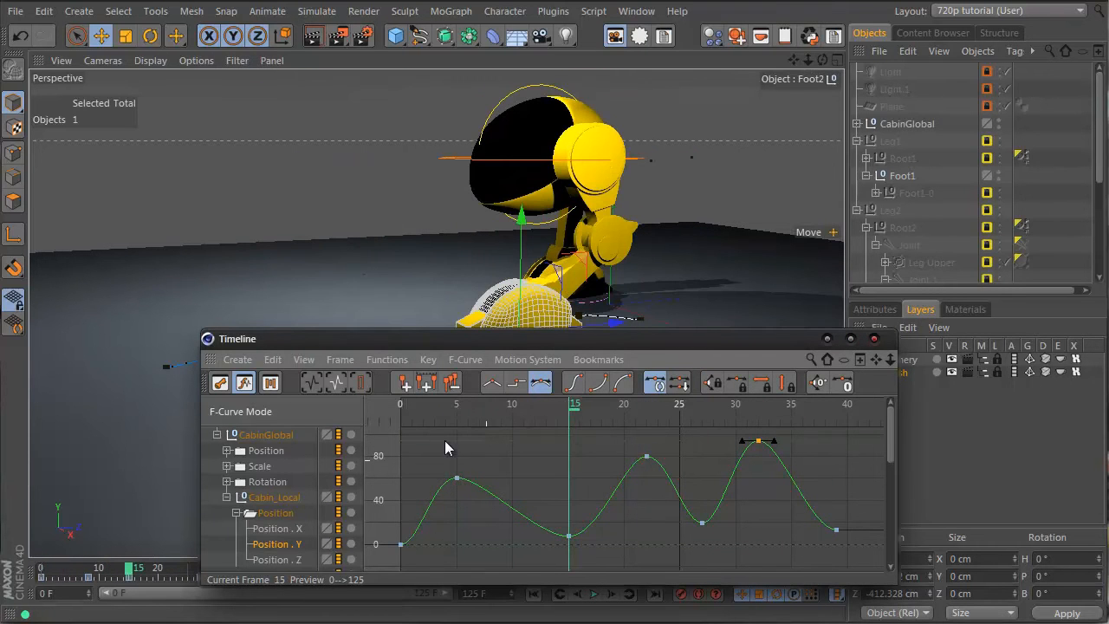
# - Try stretching Cabin_Local's whole Position Y curve vertically to exaggerate the bounce, and undo the stretch
pyautogui.keyDown('alt'); pyautogui.moveTo(609, 457); pyautogui.dragTo(606, 501, button='right'); pyautogui.keyUp('alt')
pyautogui.keyDown('alt'); pyautogui.moveTo(608, 457); pyautogui.dragTo(608, 479, button='middle'); pyautogui.keyUp('alt')
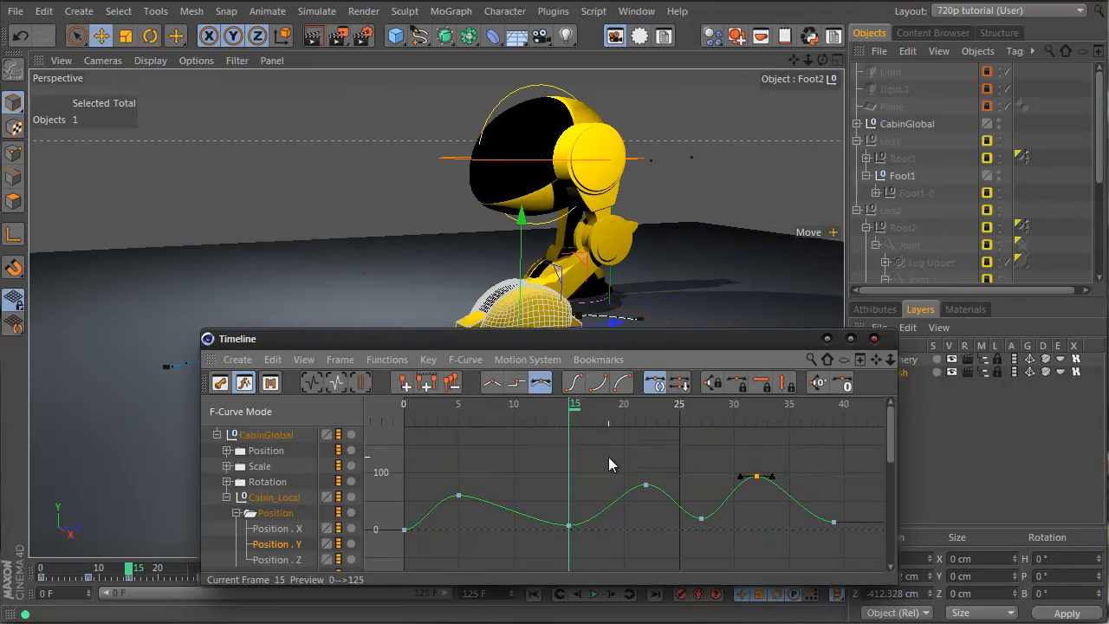
pyautogui.moveTo(596, 472); pyautogui.dragTo(598, 443)
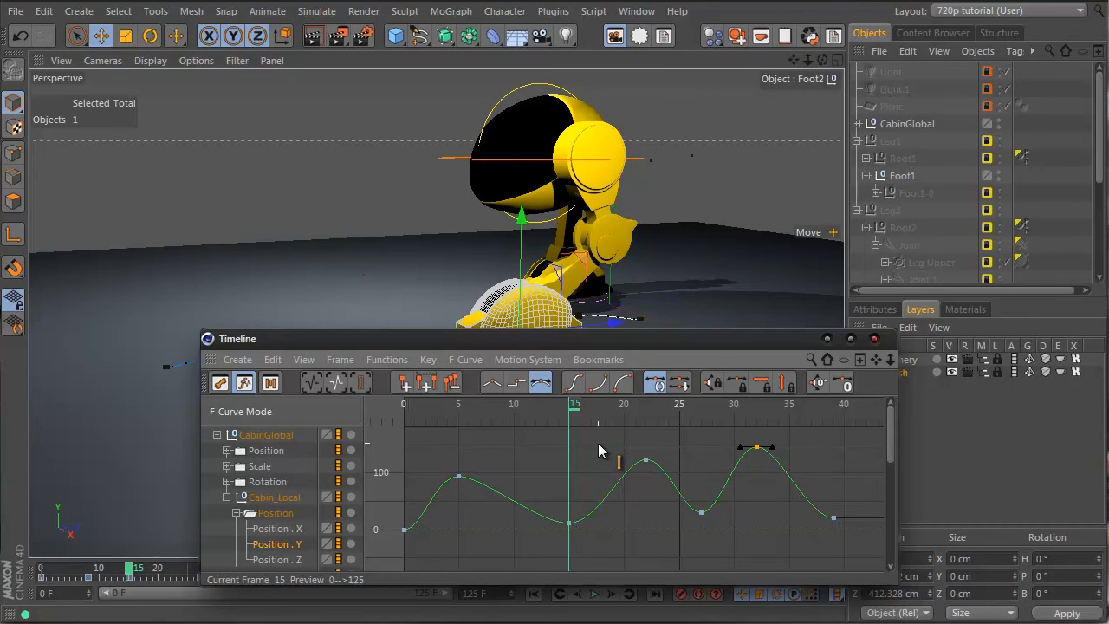
pyautogui.moveTo(629, 538); pyautogui.dragTo(630, 569)
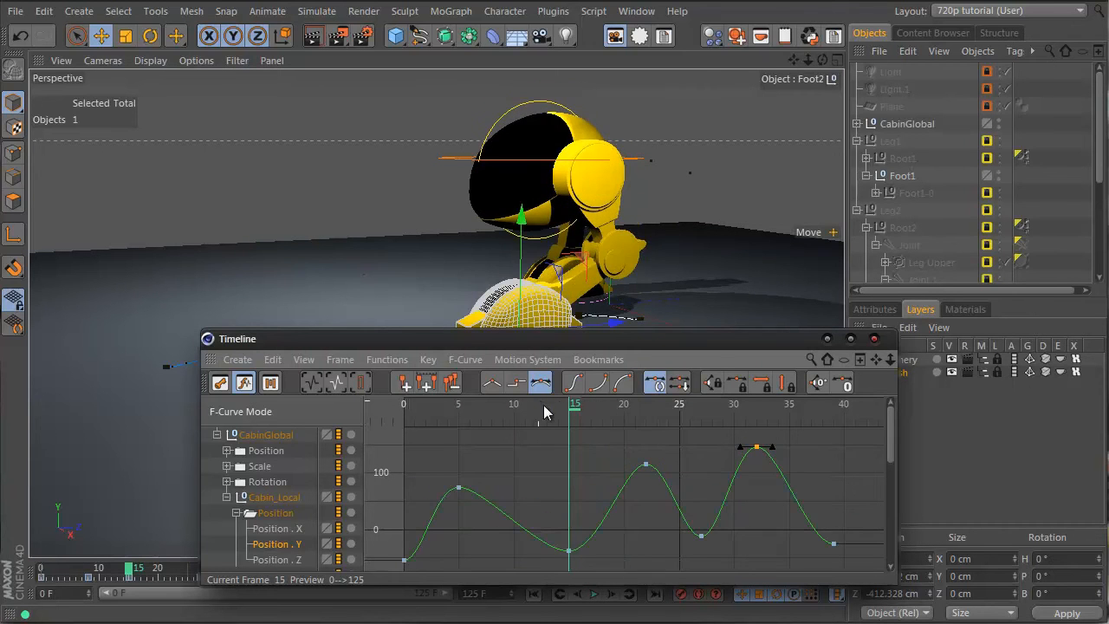
pyautogui.moveTo(544, 413); pyautogui.dragTo(385, 455)
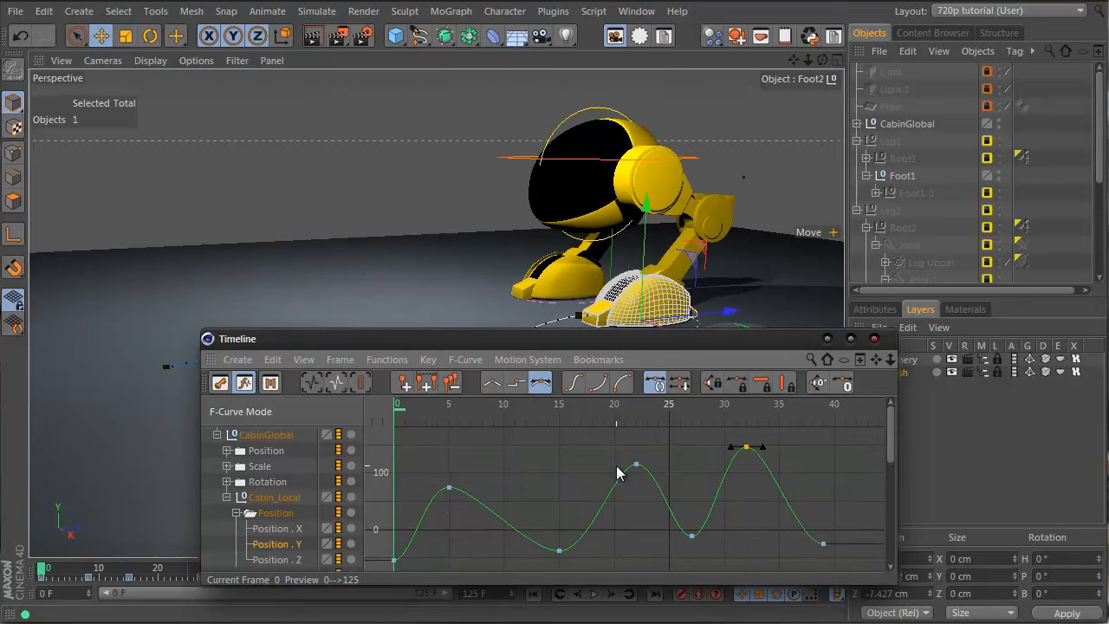
pyautogui.hotkey('ctrl', 'z')
pyautogui.hotkey('ctrl', 'z')
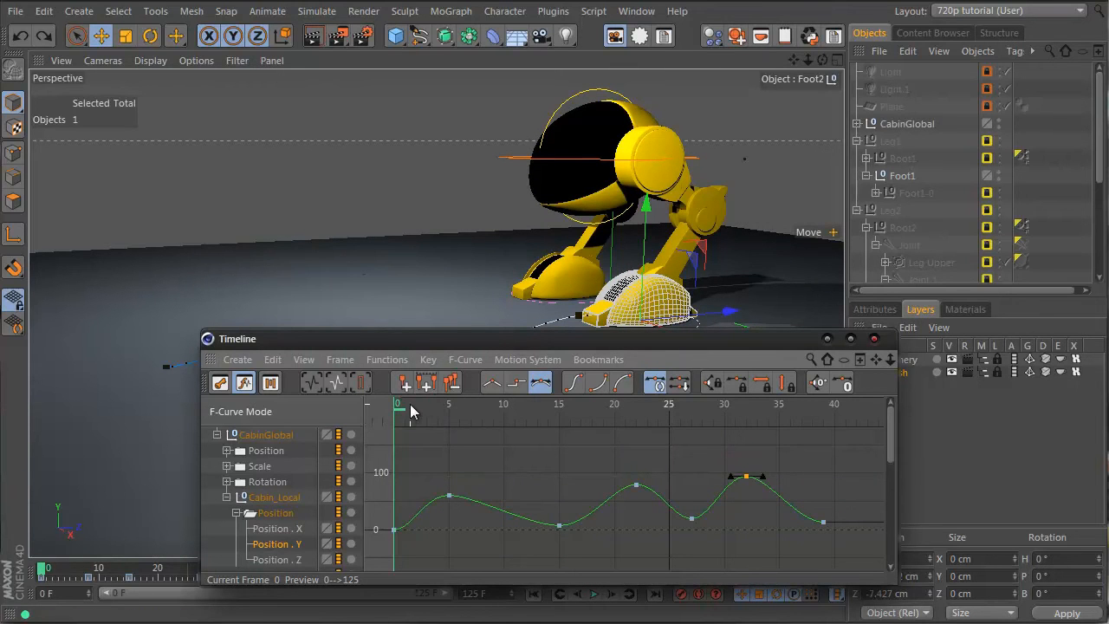
pyautogui.moveTo(411, 411)
pyautogui.mouseDown()
pyautogui.moveTo(421, 416)
pyautogui.moveTo(395, 414)
pyautogui.mouseUp()
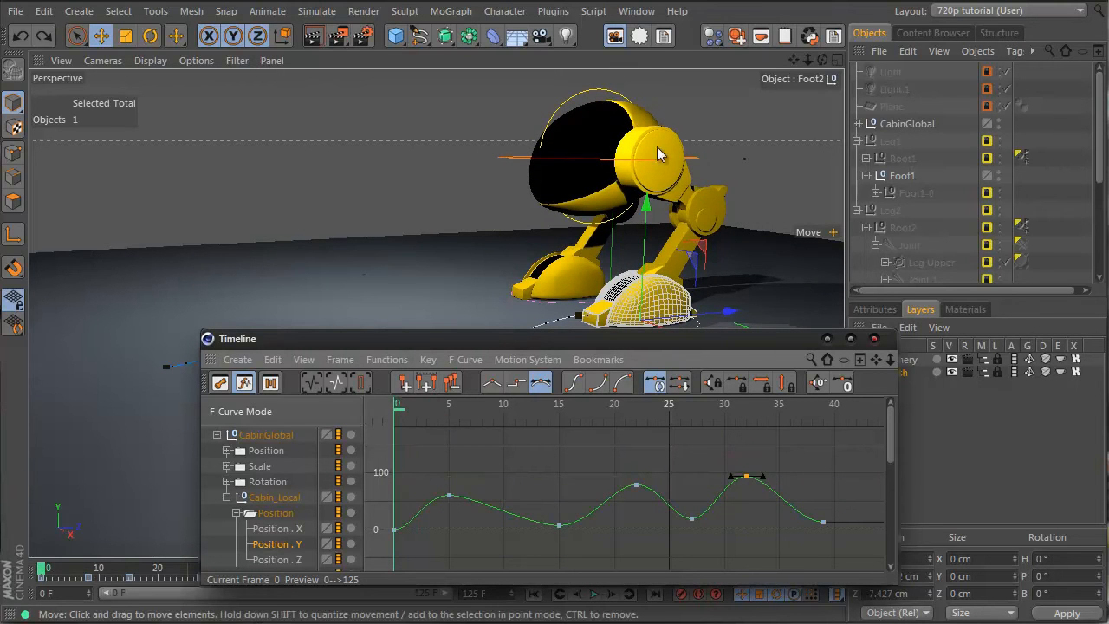
# - Select Cabin_Local, close the Timeline, and rotate the cabin's heading to -6.4° at frame 15
pyautogui.click(579, 98)
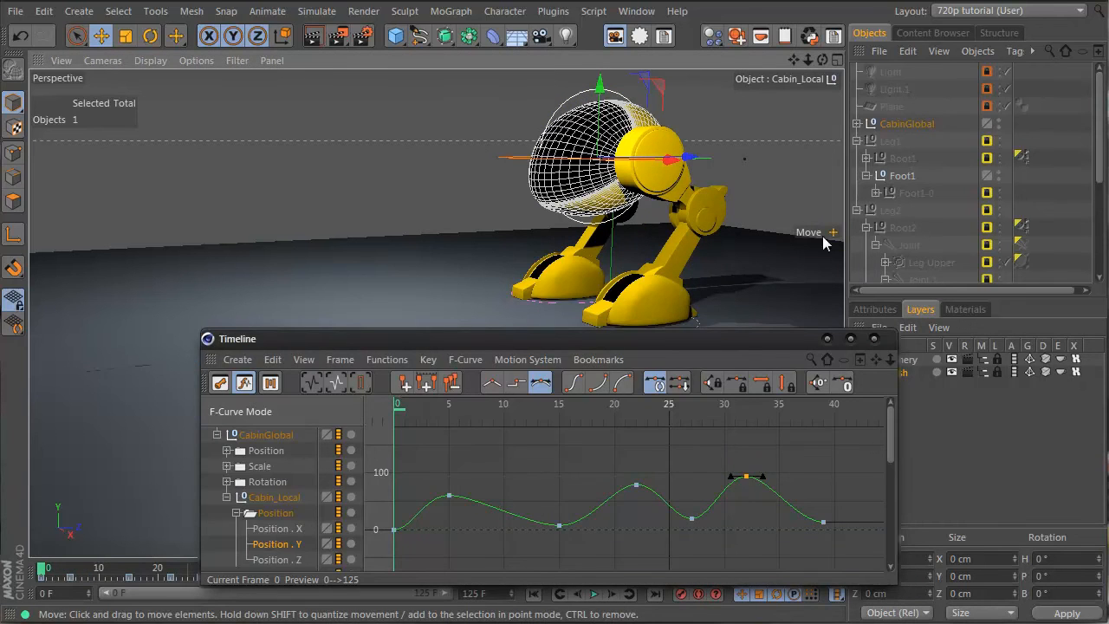
pyautogui.click(875, 338)
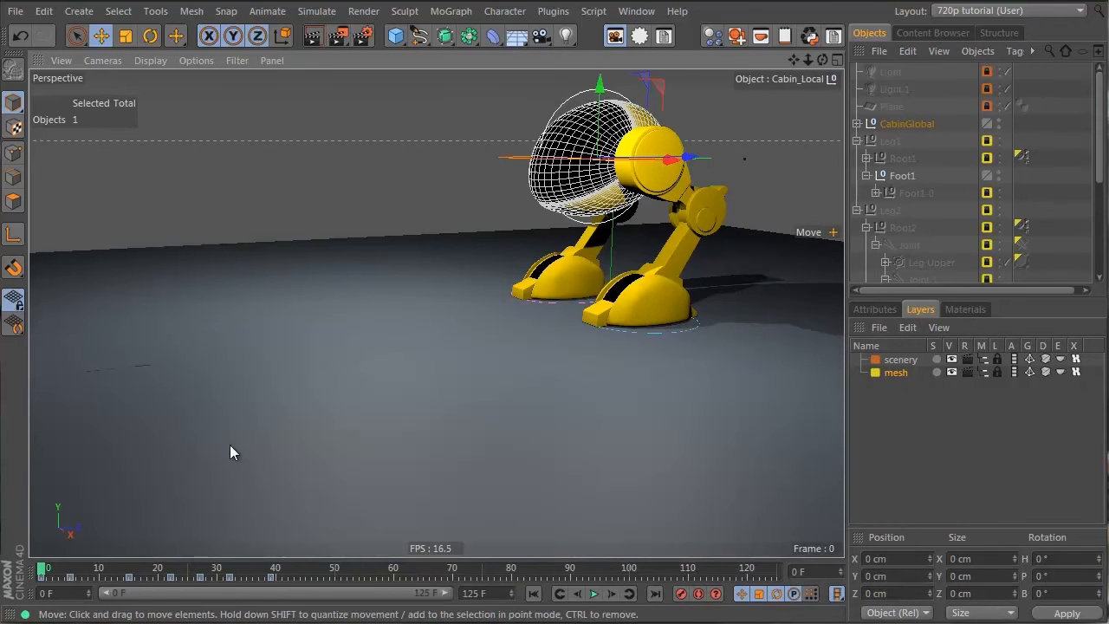
pyautogui.moveTo(50, 572); pyautogui.dragTo(129, 578)
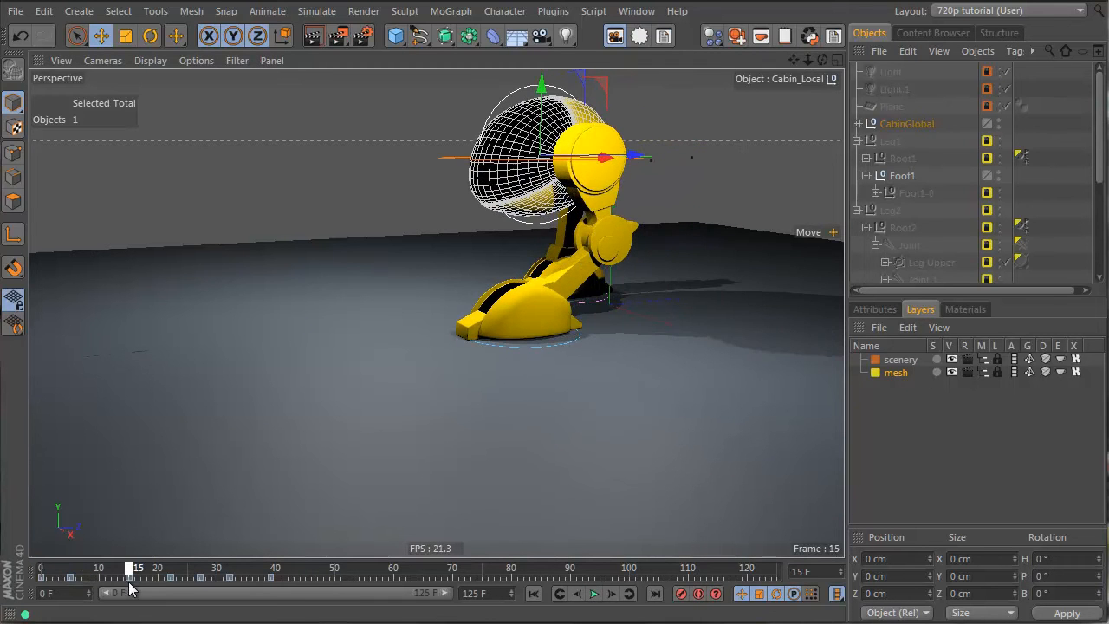
pyautogui.press('r')
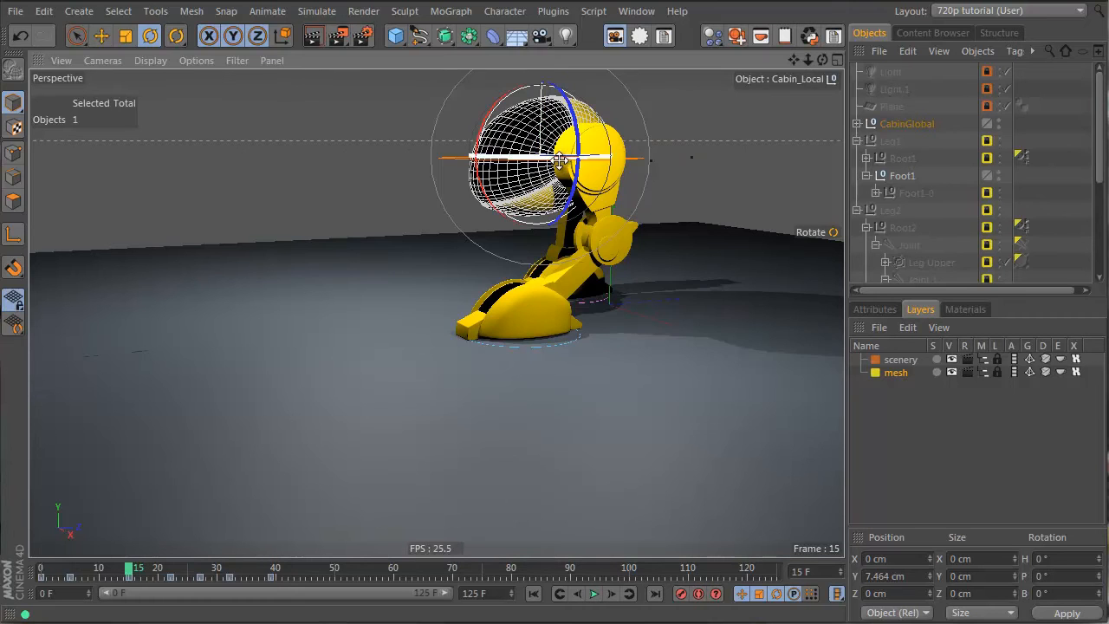
pyautogui.moveTo(564, 161); pyautogui.dragTo(547, 161)
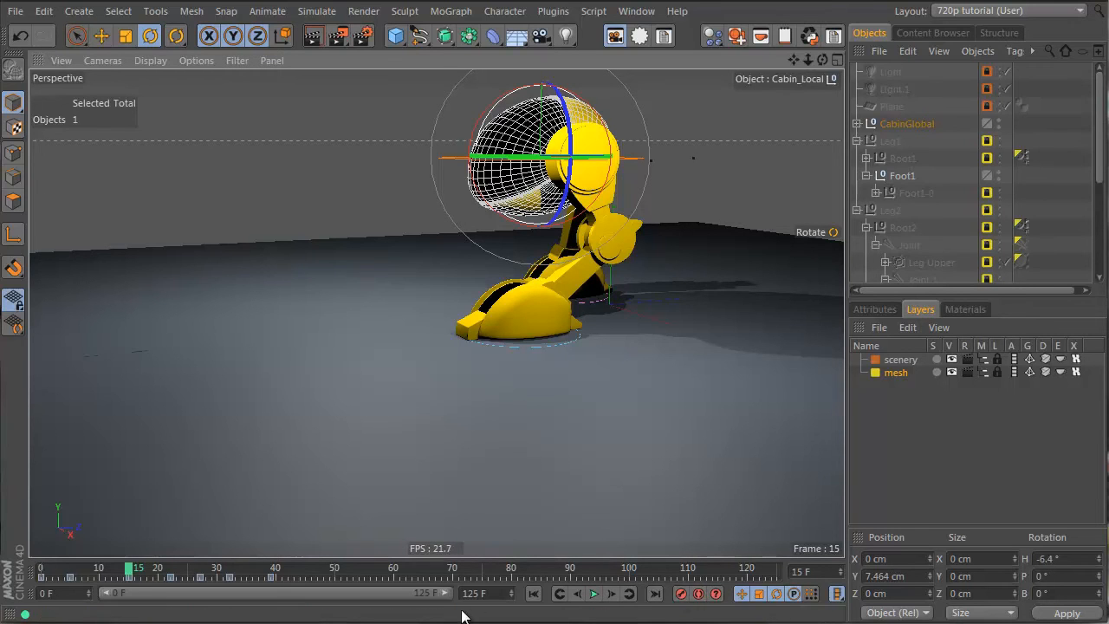
# - Rotate Cabin_Local's heading to 10.4° at frame 27 and -7.6° at frame 39, and record the key
pyautogui.moveTo(134, 570); pyautogui.dragTo(200, 575)
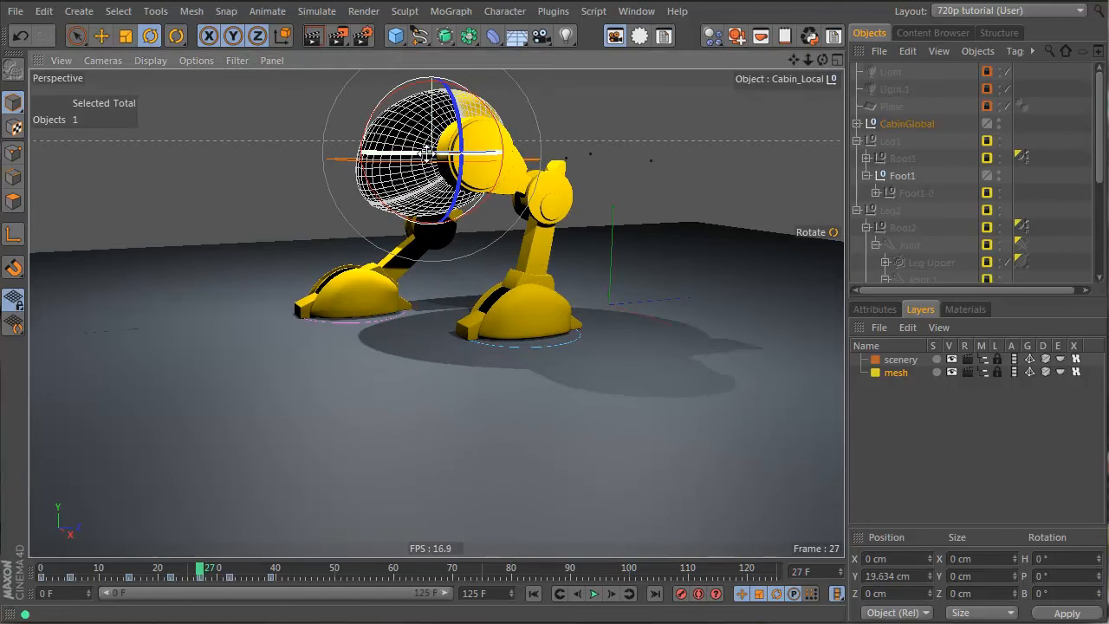
pyautogui.moveTo(428, 162); pyautogui.dragTo(462, 192)
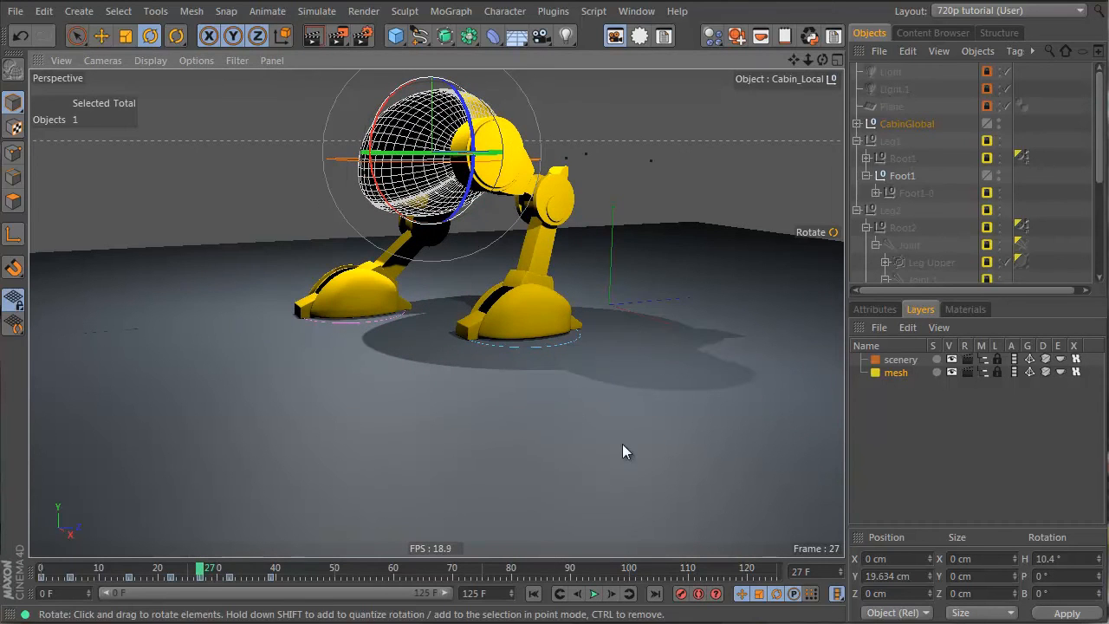
pyautogui.moveTo(206, 575); pyautogui.dragTo(270, 583)
pyautogui.moveTo(354, 147); pyautogui.dragTo(329, 156)
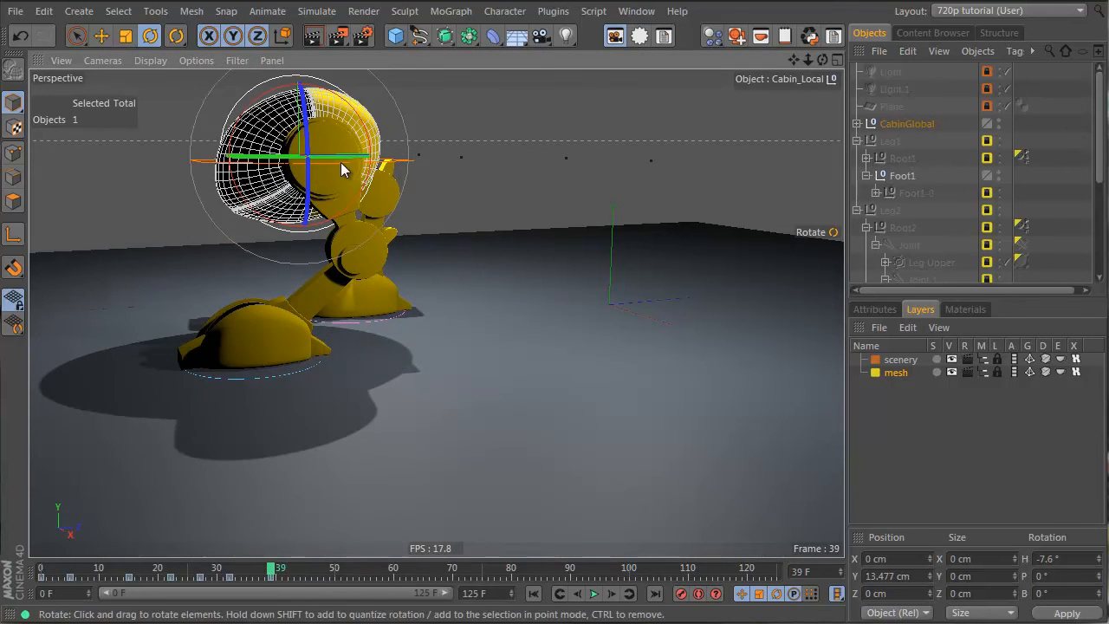
pyautogui.click(681, 595)
# - Select Foot2 and rotate its pitch to about 7.8° at frame 8, viewing the robot from the side
pyautogui.moveTo(270, 575); pyautogui.dragTo(89, 565)
pyautogui.click(944, 154)
pyautogui.keyDown('alt'); pyautogui.moveTo(568, 279); pyautogui.dragTo(541, 375, button='middle'); pyautogui.keyUp('alt')
pyautogui.moveTo(73, 574)
pyautogui.mouseDown()
pyautogui.moveTo(441, 576)
pyautogui.moveTo(156, 580)
pyautogui.moveTo(294, 576)
pyautogui.moveTo(285, 594)
pyautogui.moveTo(111, 598)
pyautogui.moveTo(76, 581)
pyautogui.mouseUp()
pyautogui.keyDown('alt'); pyautogui.moveTo(412, 462); pyautogui.dragTo(540, 438); pyautogui.keyUp('alt')
pyautogui.moveTo(74, 577); pyautogui.dragTo(117, 565)
pyautogui.keyDown('alt'); pyautogui.moveTo(639, 367); pyautogui.dragTo(462, 392); pyautogui.keyUp('alt')
pyautogui.click(462, 383)
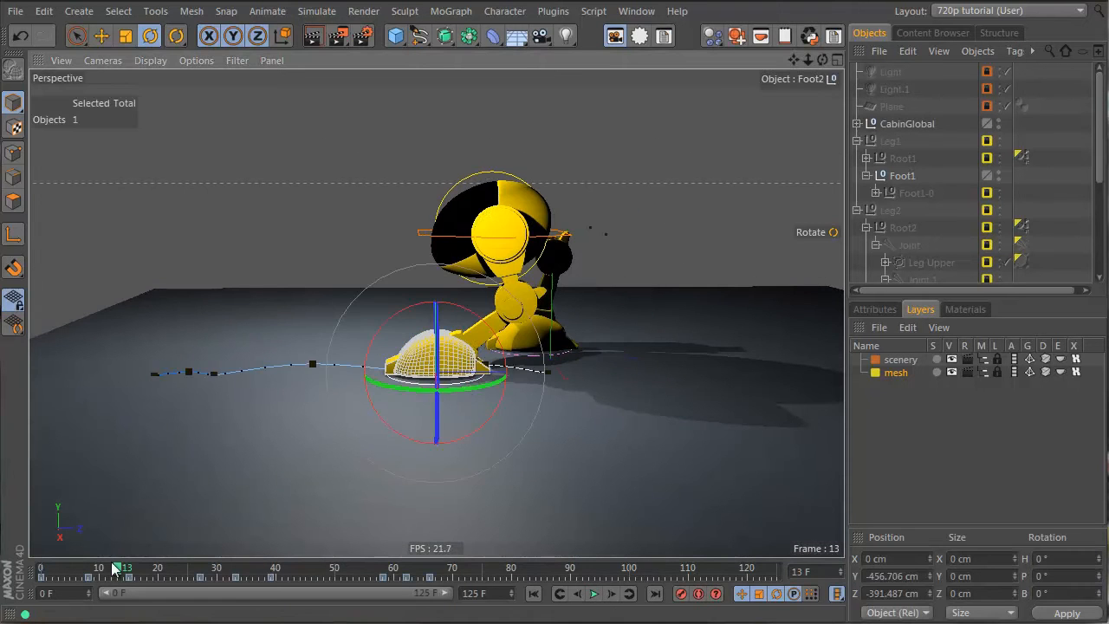
pyautogui.moveTo(117, 569); pyautogui.dragTo(90, 584)
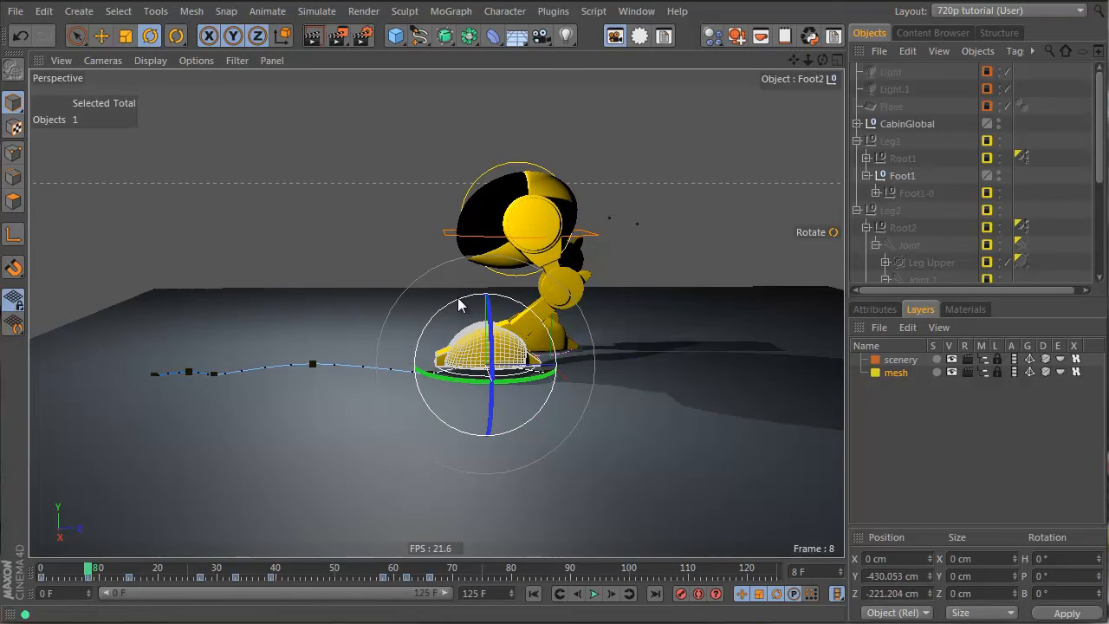
pyautogui.moveTo(460, 303); pyautogui.dragTo(447, 305)
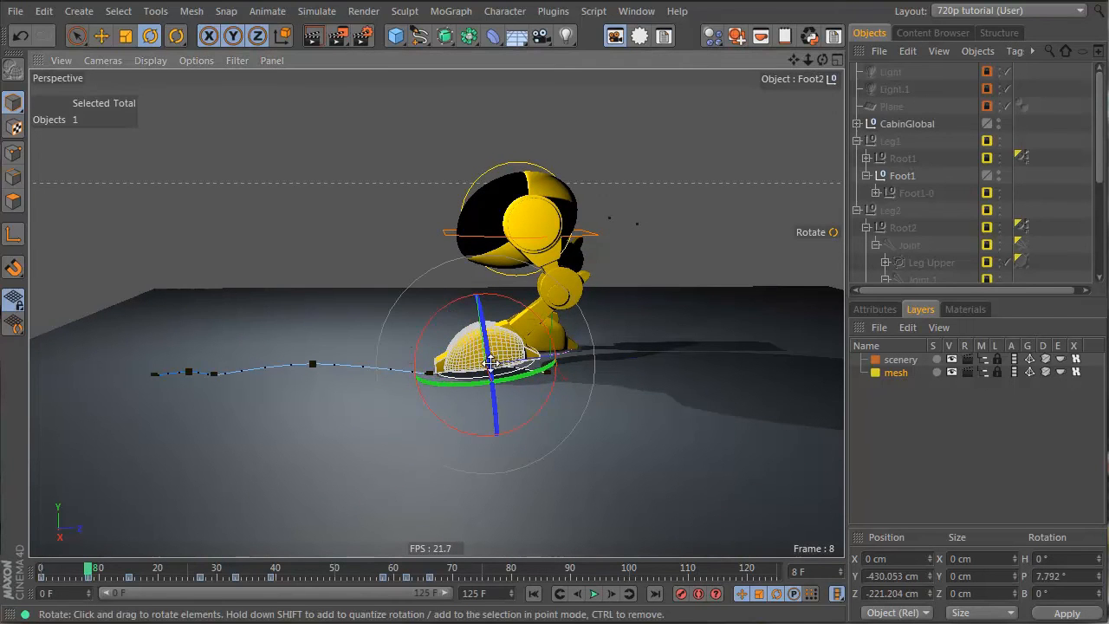
# - Record Foot2's pitch at frame 8, and rotate its pitch to about 6.3° at frame 33 with a recorded key
pyautogui.click(681, 594)
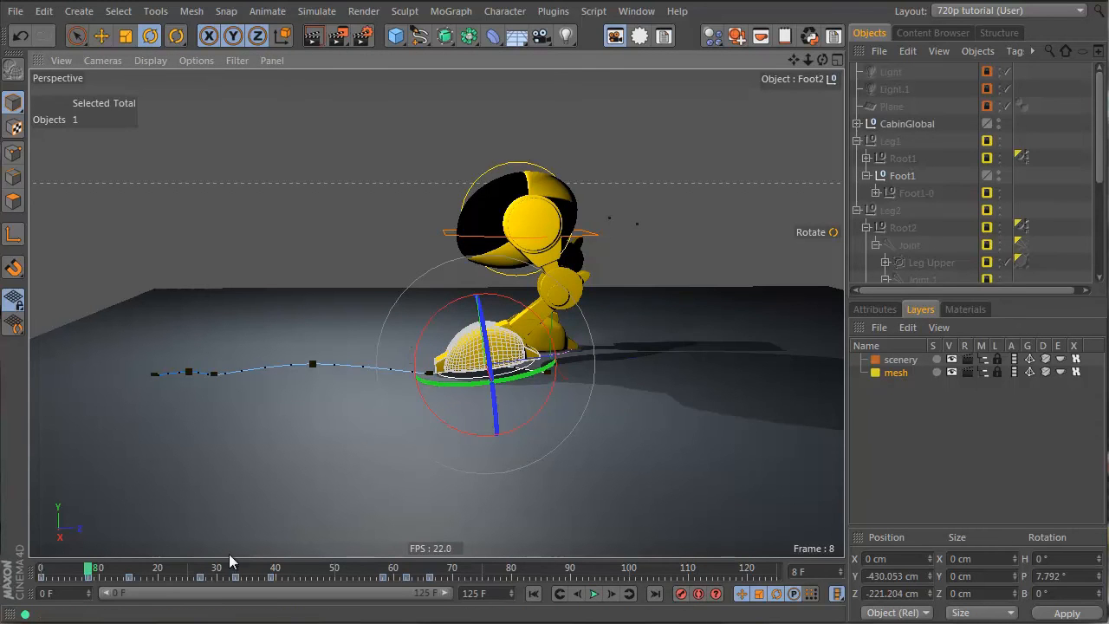
pyautogui.moveTo(95, 570); pyautogui.dragTo(237, 569)
pyautogui.moveTo(265, 307); pyautogui.dragTo(259, 309)
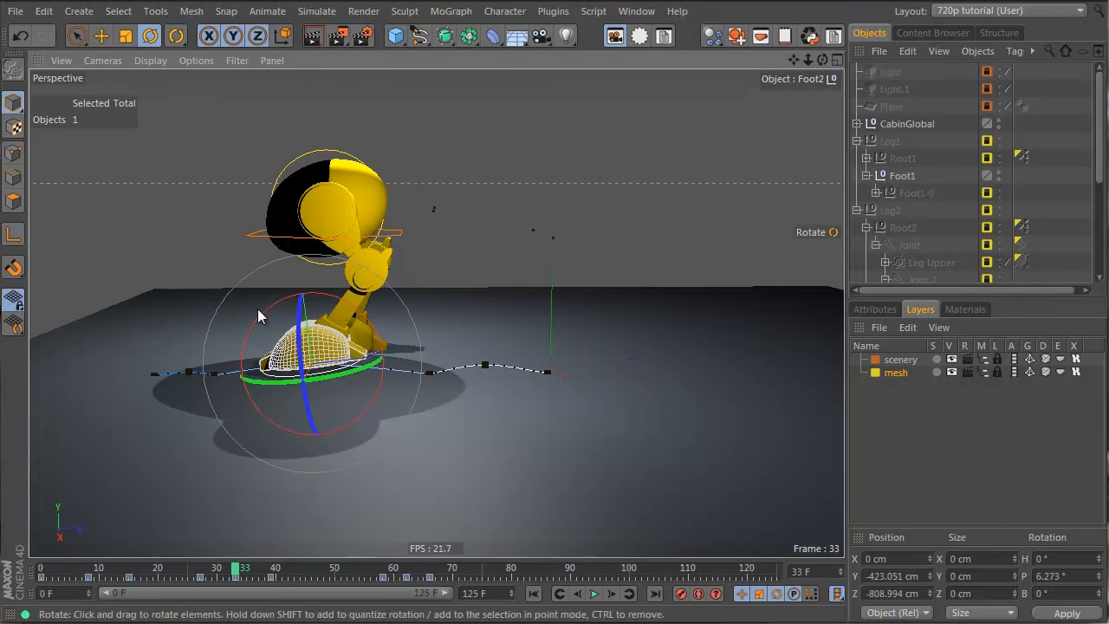
pyautogui.click(682, 594)
# - Rotate Foot1's pitch to about 2.7° at frame 21 and 4.4° at frame 49, recording both keys
pyautogui.keyDown('alt'); pyautogui.moveTo(376, 300); pyautogui.dragTo(403, 294, button='middle'); pyautogui.keyUp('alt')
pyautogui.keyDown('alt'); pyautogui.moveTo(403, 294); pyautogui.dragTo(424, 280); pyautogui.keyUp('alt')
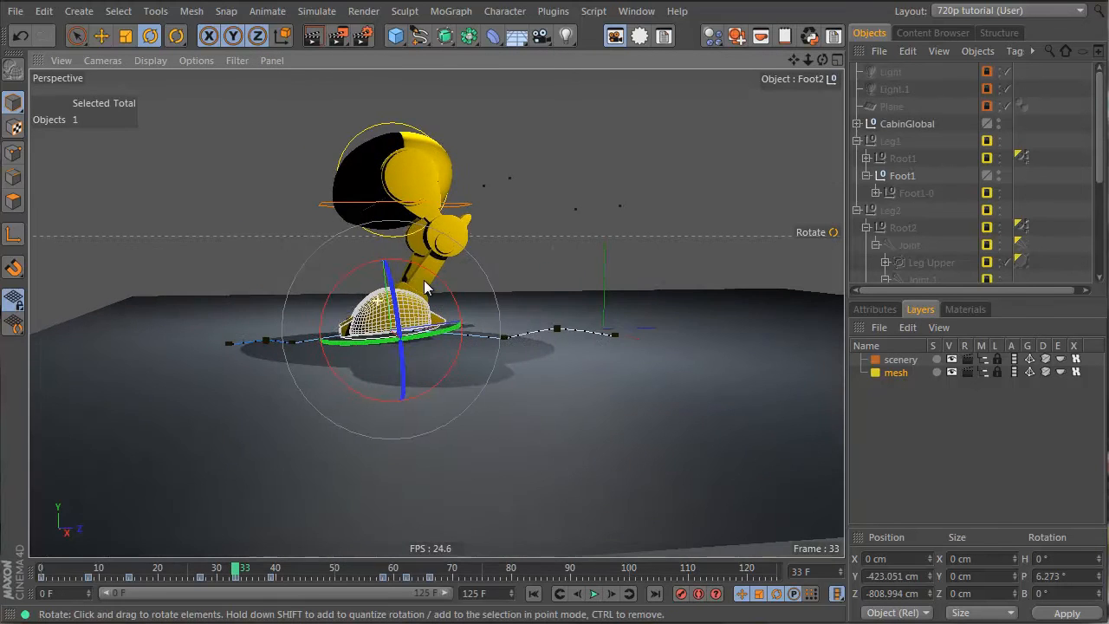
pyautogui.keyDown('alt'); pyautogui.moveTo(423, 279); pyautogui.dragTo(513, 269, button='right'); pyautogui.keyUp('alt')
pyautogui.rightClick(513, 269)
pyautogui.click(546, 154)
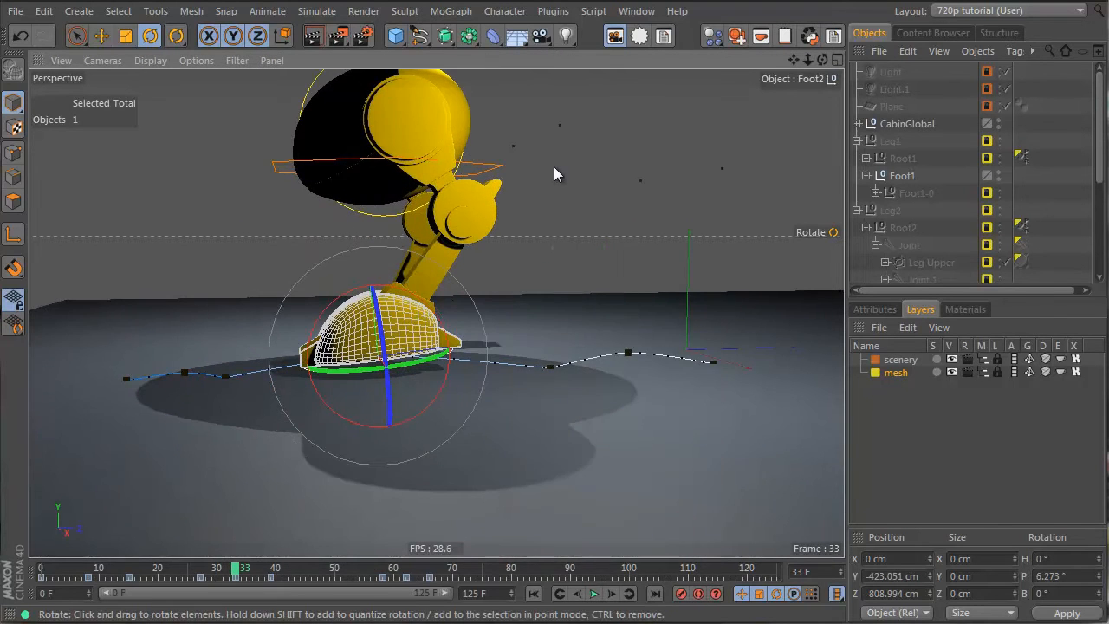
pyautogui.click(554, 166)
pyautogui.moveTo(234, 569); pyautogui.dragTo(206, 569)
pyautogui.moveTo(265, 549); pyautogui.dragTo(167, 572)
pyautogui.click(364, 342)
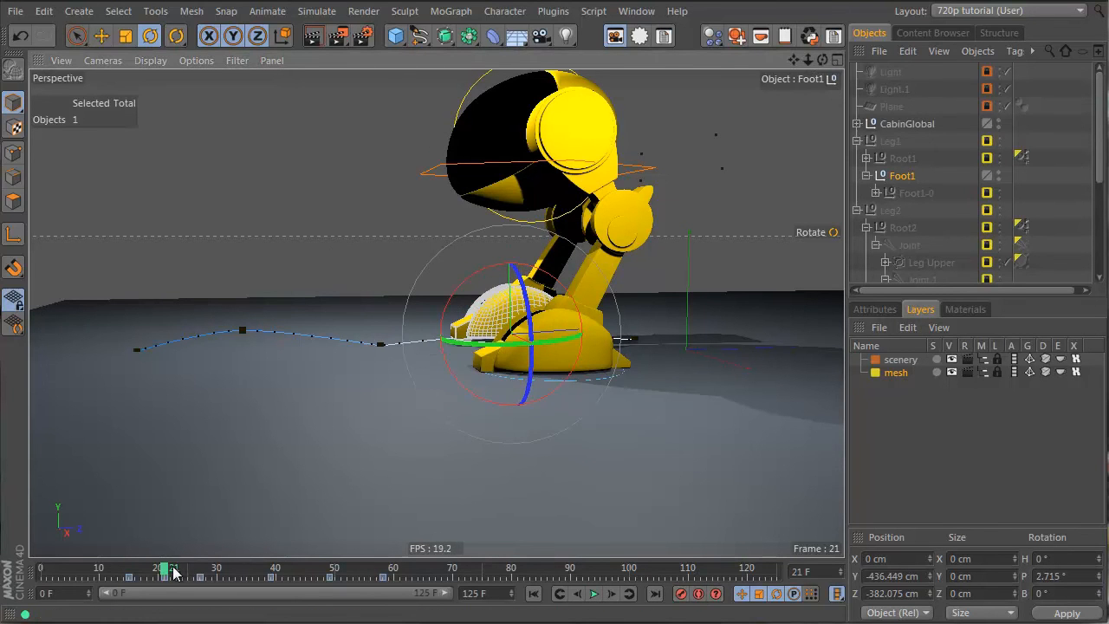
pyautogui.moveTo(172, 572); pyautogui.dragTo(329, 575)
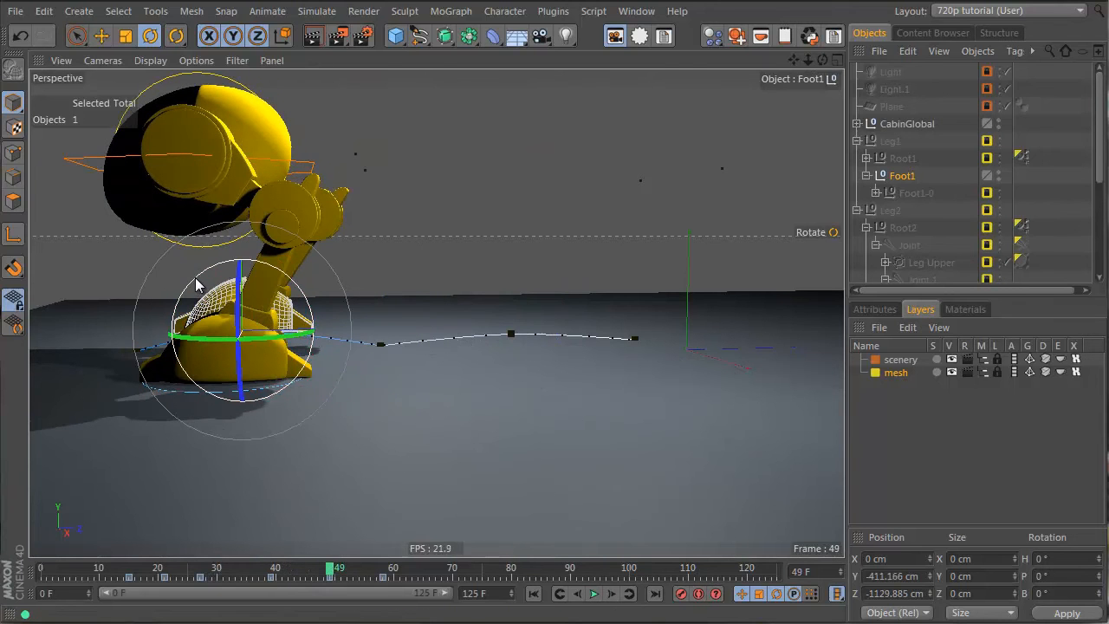
pyautogui.moveTo(201, 287); pyautogui.dragTo(189, 281)
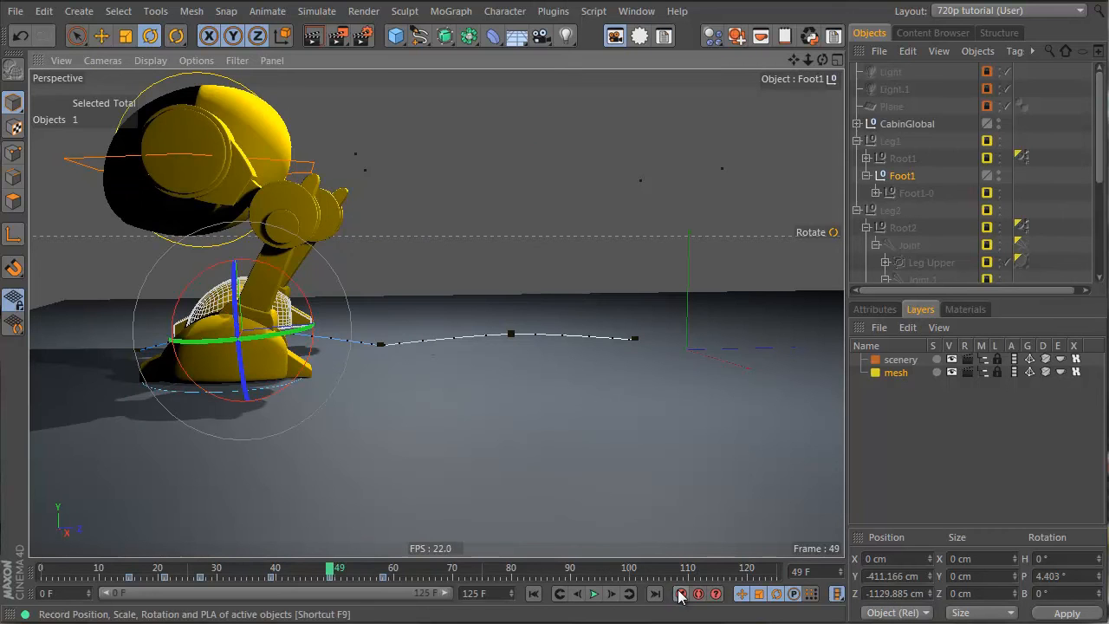
# - Select Cabin_Local and rotate its bank to about 6.9° at frame 22, undoing the trial rotation at frame 21
pyautogui.moveTo(336, 571); pyautogui.dragTo(167, 607)
pyautogui.click(473, 92)
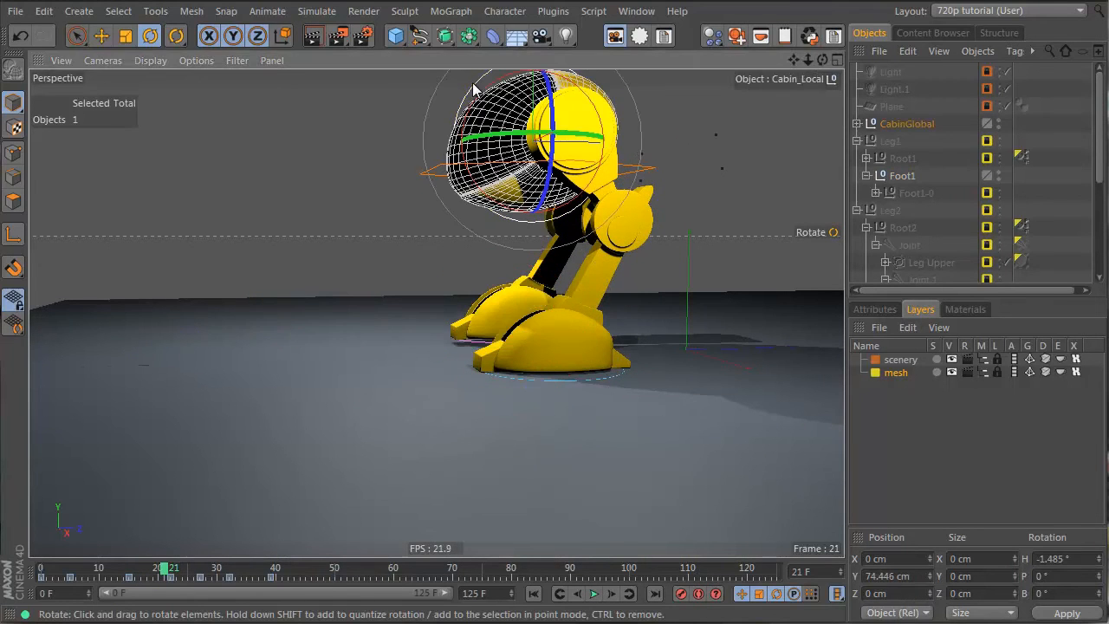
pyautogui.keyDown('alt'); pyautogui.moveTo(433, 125); pyautogui.dragTo(737, 194); pyautogui.keyUp('alt')
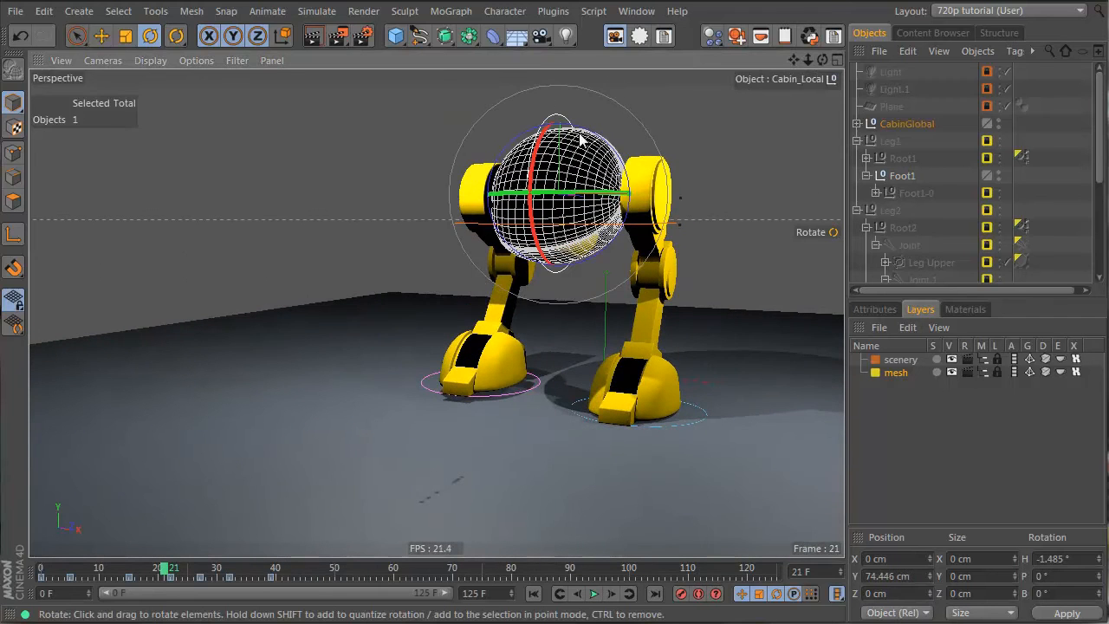
pyautogui.moveTo(581, 138); pyautogui.dragTo(611, 153)
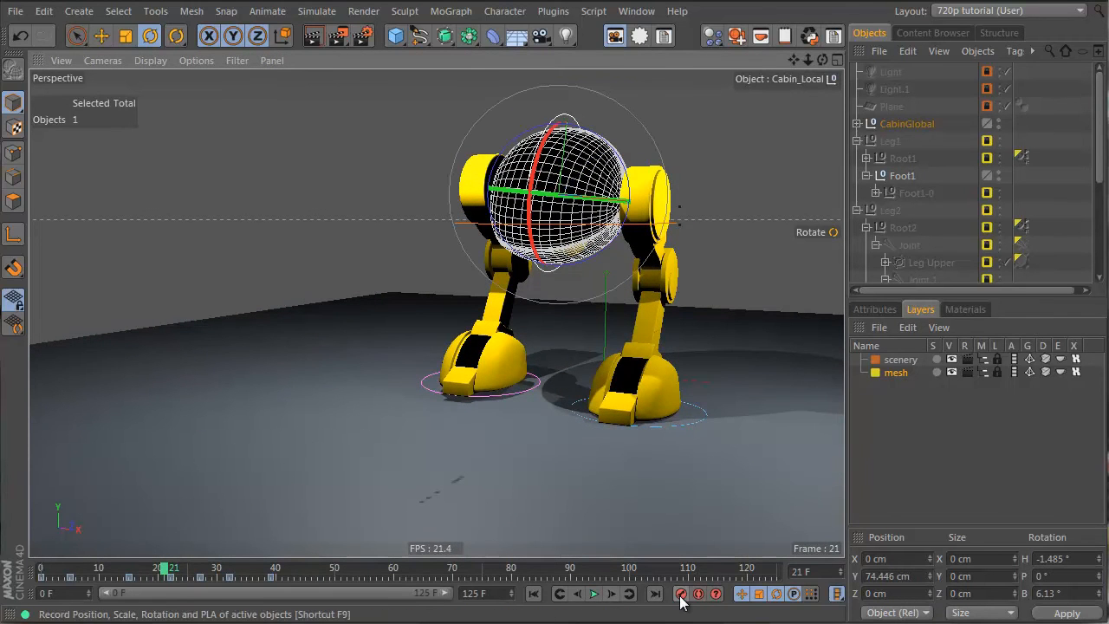
pyautogui.hotkey('ctrl', 'z')
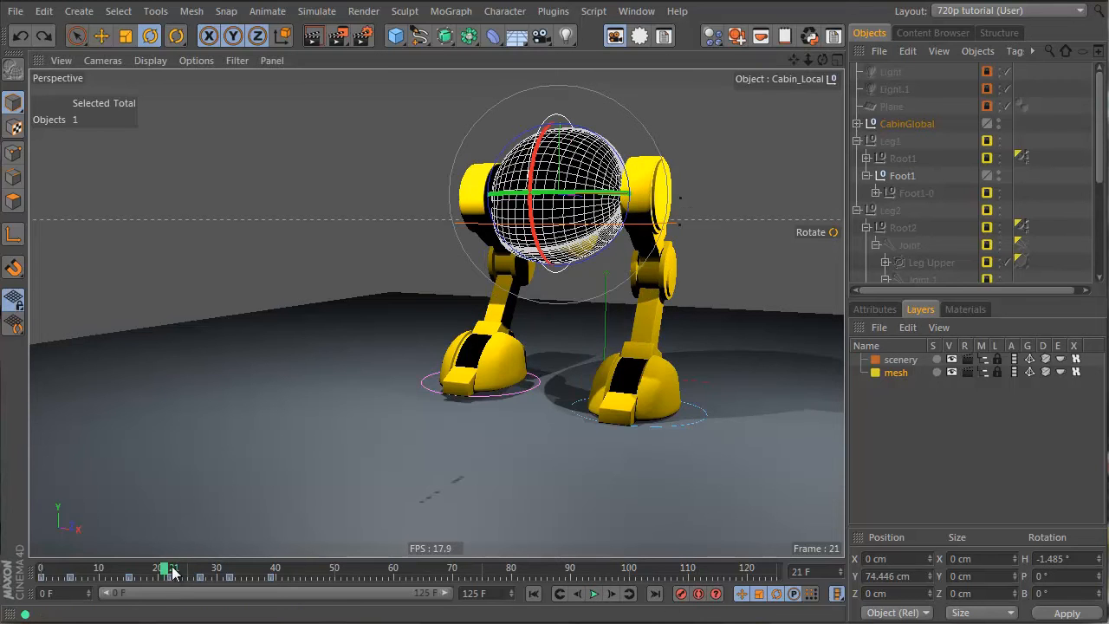
pyautogui.click(172, 572)
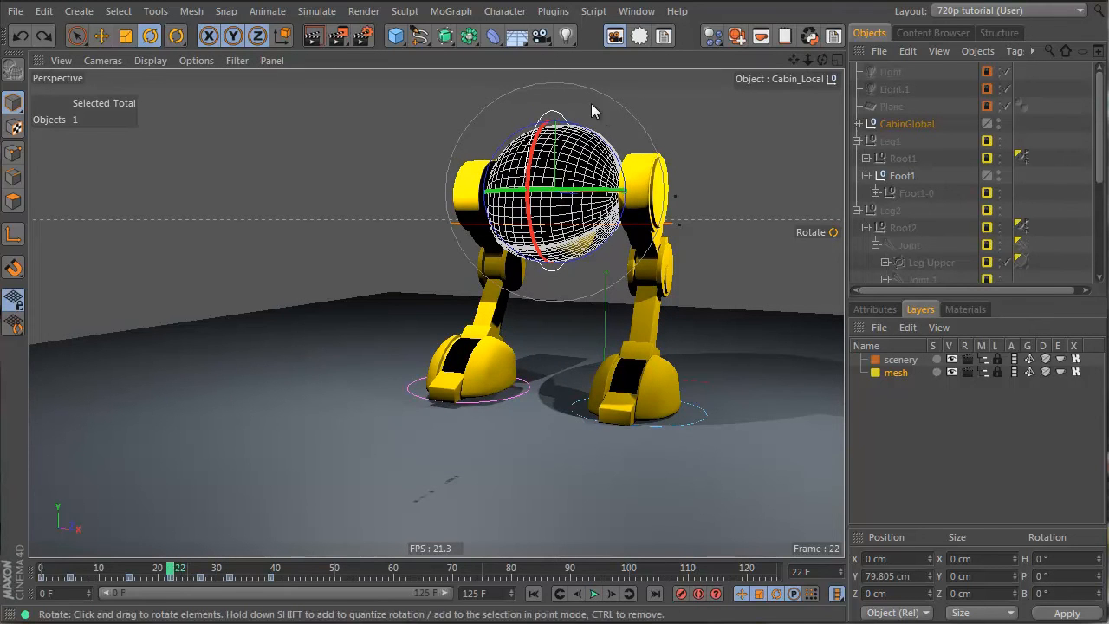
pyautogui.moveTo(612, 150); pyautogui.dragTo(580, 130)
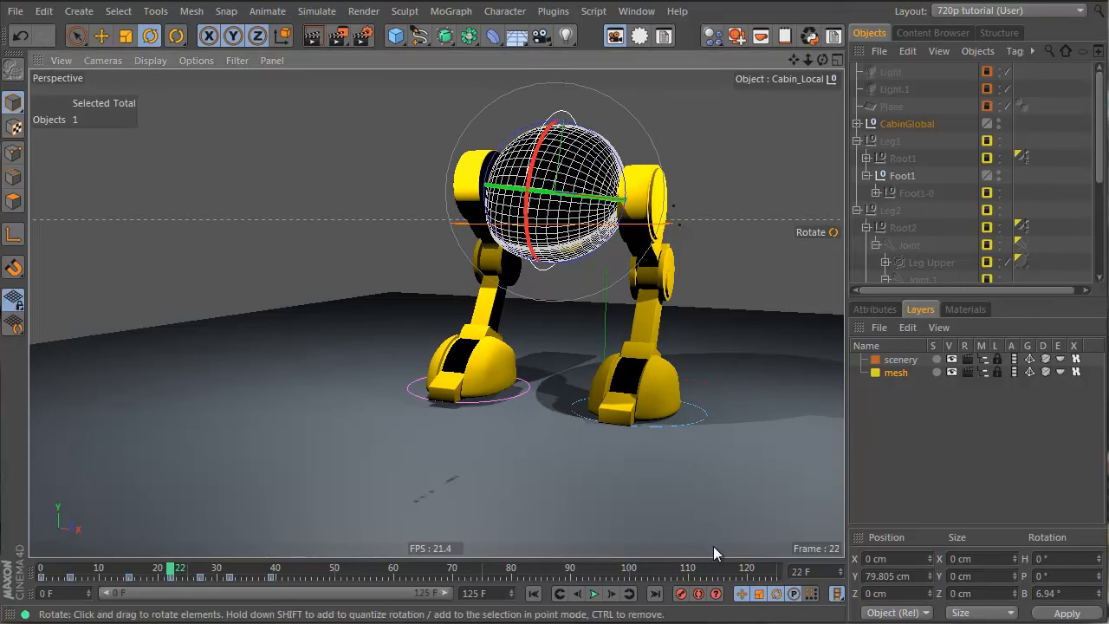
# - Rotate Cabin_Local's bank to about -8.2° at frame 5, viewing the robot from the front
pyautogui.keyDown('alt'); pyautogui.moveTo(489, 398); pyautogui.dragTo(323, 410); pyautogui.keyUp('alt')
pyautogui.click(160, 572)
pyautogui.moveTo(160, 569); pyautogui.dragTo(69, 581)
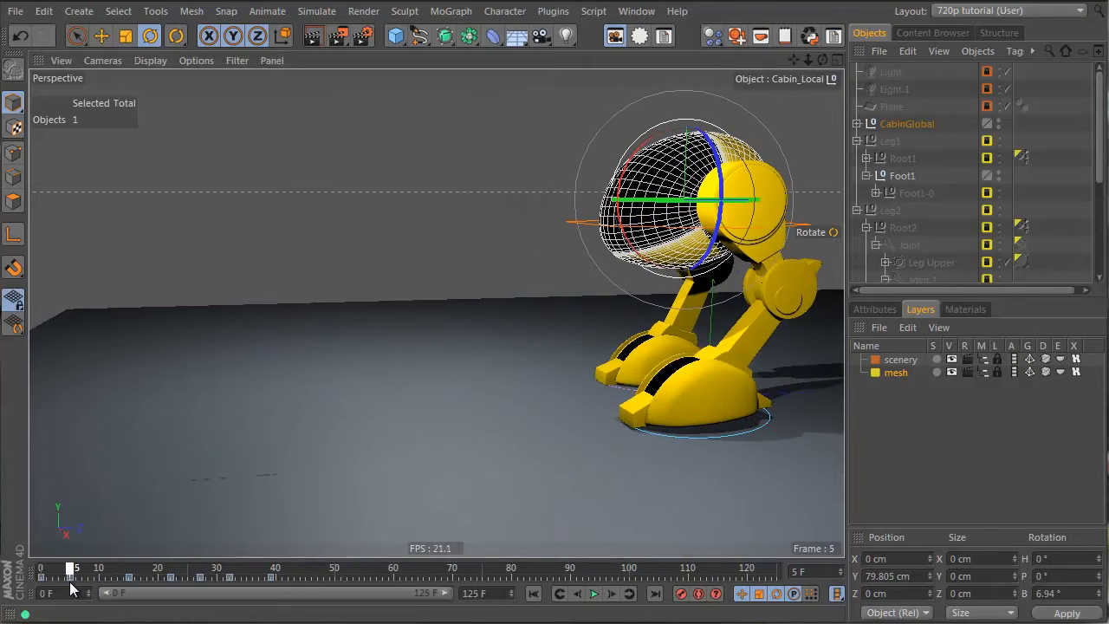
pyautogui.keyDown('alt'); pyautogui.moveTo(552, 299); pyautogui.dragTo(755, 363); pyautogui.keyUp('alt')
pyautogui.keyDown('alt'); pyautogui.moveTo(755, 363); pyautogui.dragTo(436, 314, button='middle'); pyautogui.keyUp('alt')
pyautogui.keyDown('alt'); pyautogui.moveTo(436, 313); pyautogui.dragTo(732, 173); pyautogui.keyUp('alt')
pyautogui.moveTo(567, 171); pyautogui.dragTo(567, 152)
# - Rotate Cabin_Local's bank to about -3.6° at frame 32 and record the key
pyautogui.keyDown('alt'); pyautogui.moveTo(571, 334); pyautogui.dragTo(383, 347); pyautogui.keyUp('alt')
pyautogui.moveTo(60, 579); pyautogui.dragTo(232, 576)
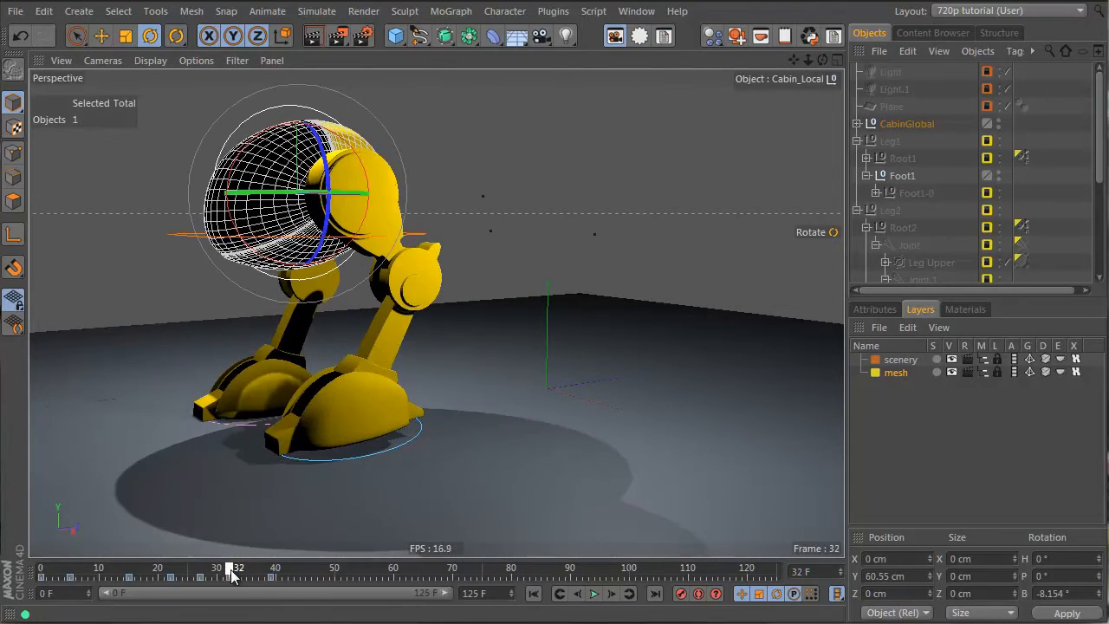
pyautogui.keyDown('alt'); pyautogui.moveTo(376, 368); pyautogui.dragTo(527, 224); pyautogui.keyUp('alt')
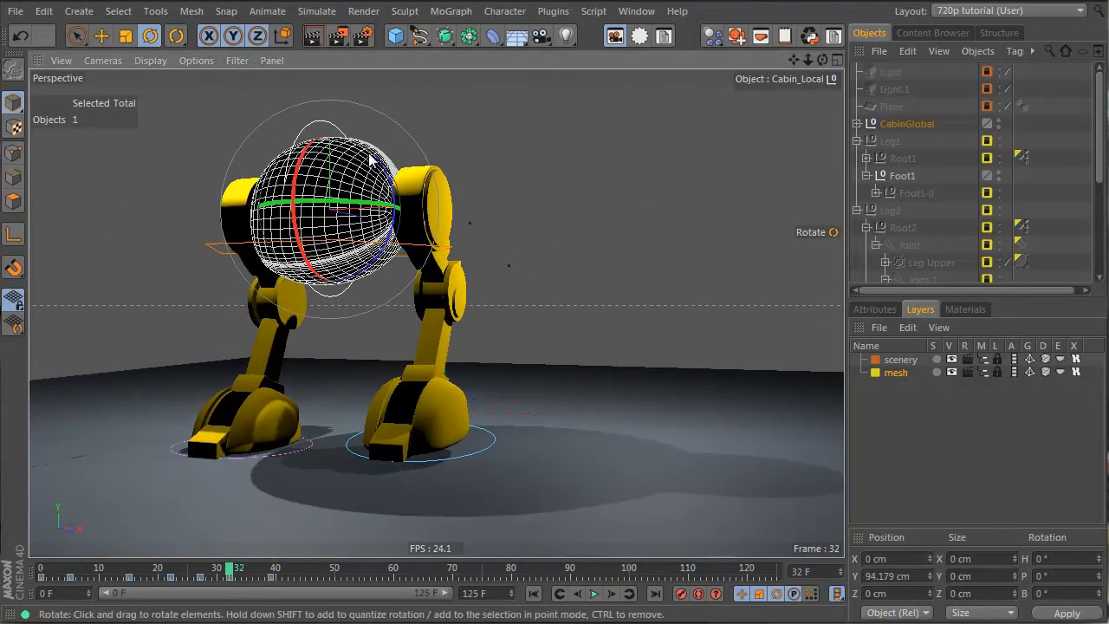
pyautogui.moveTo(390, 179); pyautogui.dragTo(390, 178)
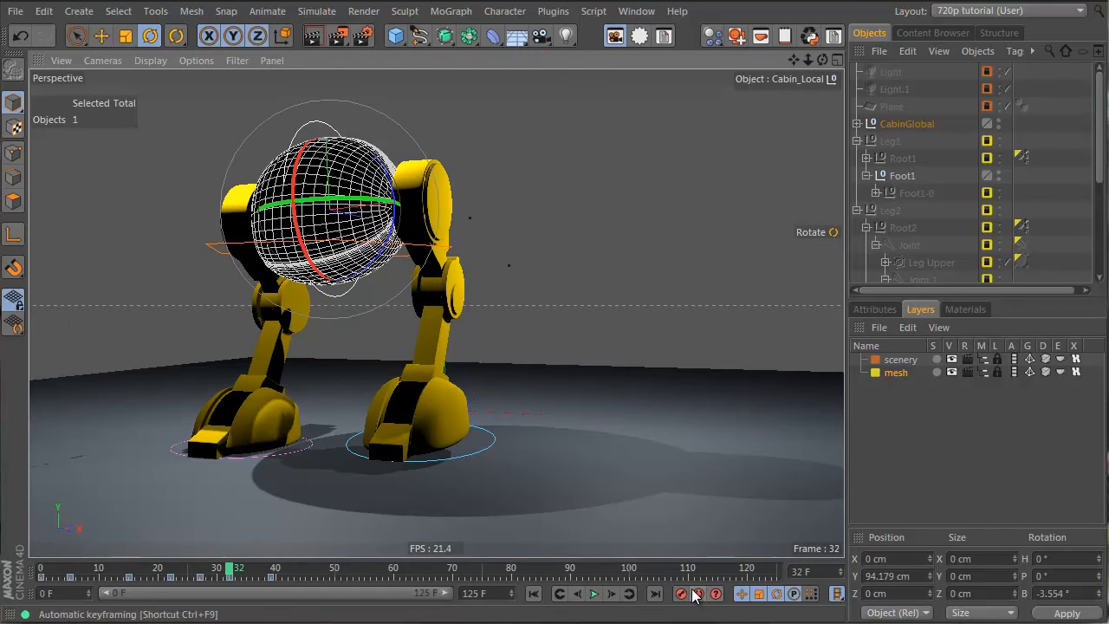
# - Review the cabin's sideways roll and Foot1's step by scrubbing between frames 0 and 23 with nothing left selected
pyautogui.moveTo(248, 576); pyautogui.dragTo(50, 523)
pyautogui.click(673, 184)
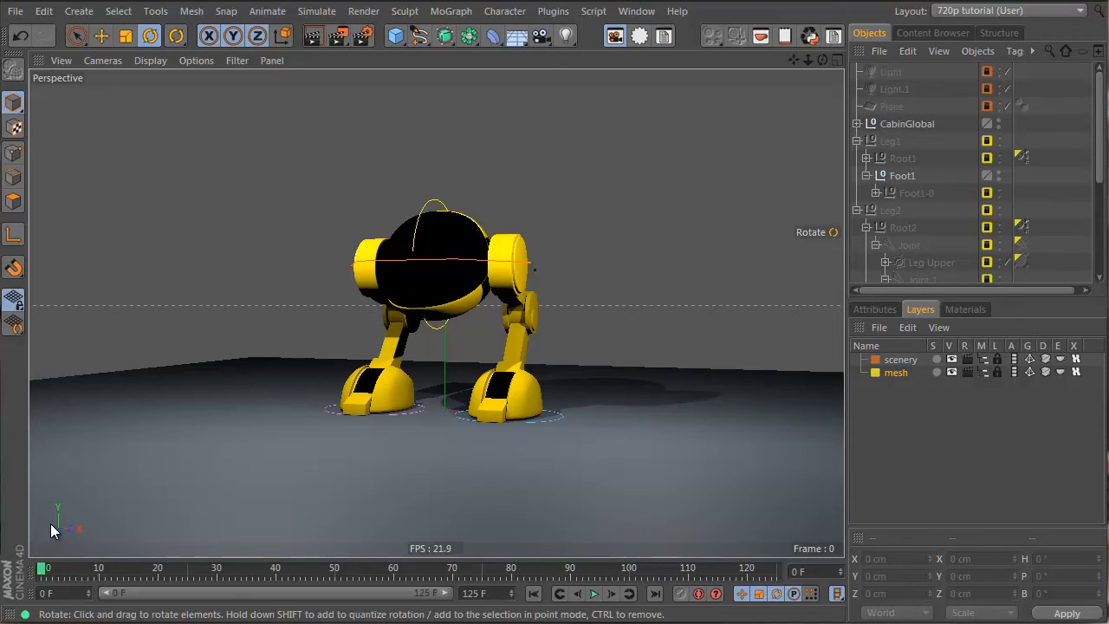
pyautogui.click(76, 571)
pyautogui.moveTo(76, 572); pyautogui.dragTo(177, 561)
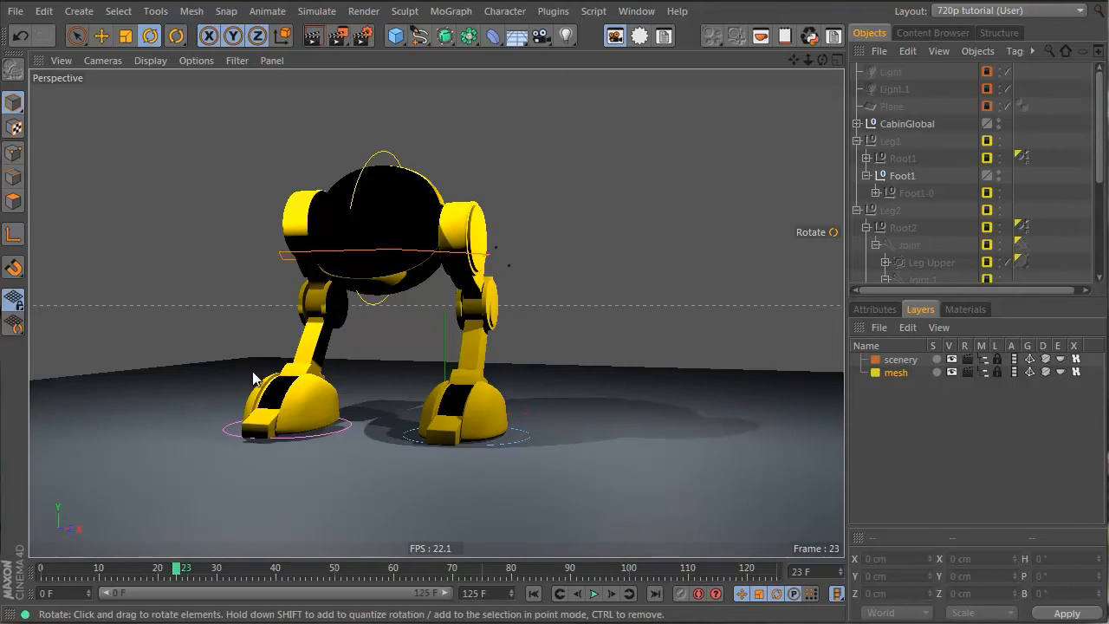
pyautogui.click(273, 426)
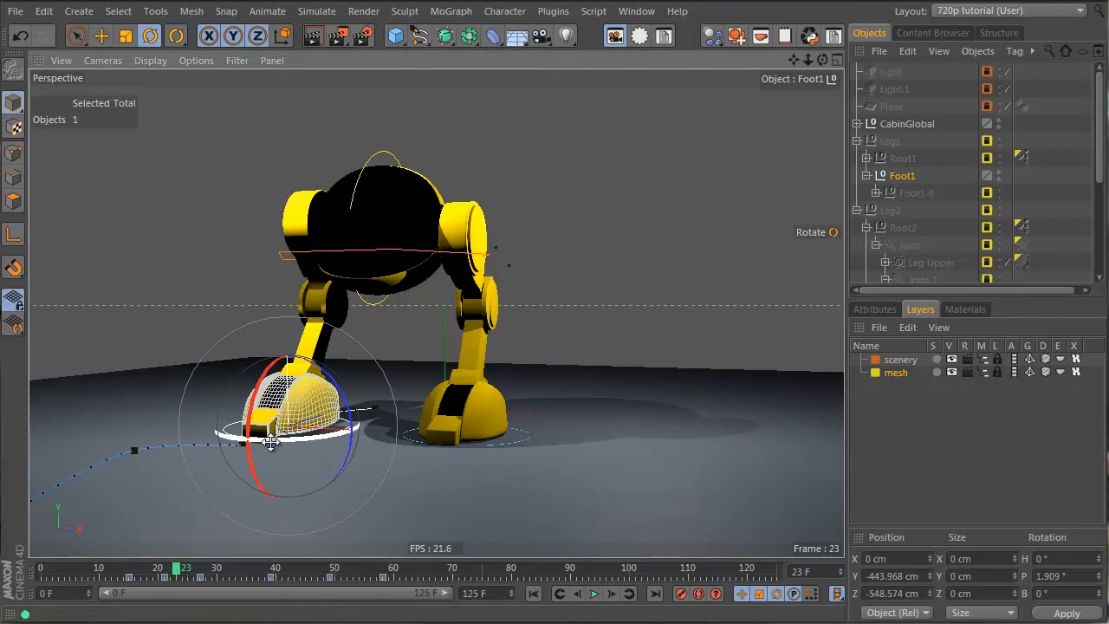
pyautogui.click(604, 273)
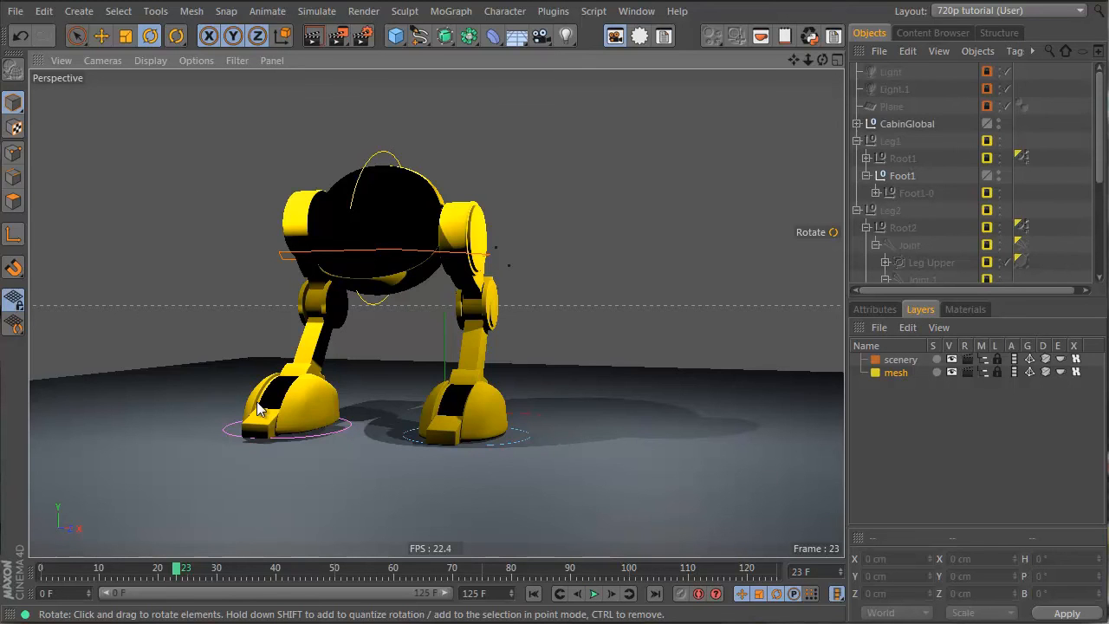
pyautogui.keyDown('alt'); pyautogui.moveTo(257, 409); pyautogui.dragTo(223, 436); pyautogui.keyUp('alt')
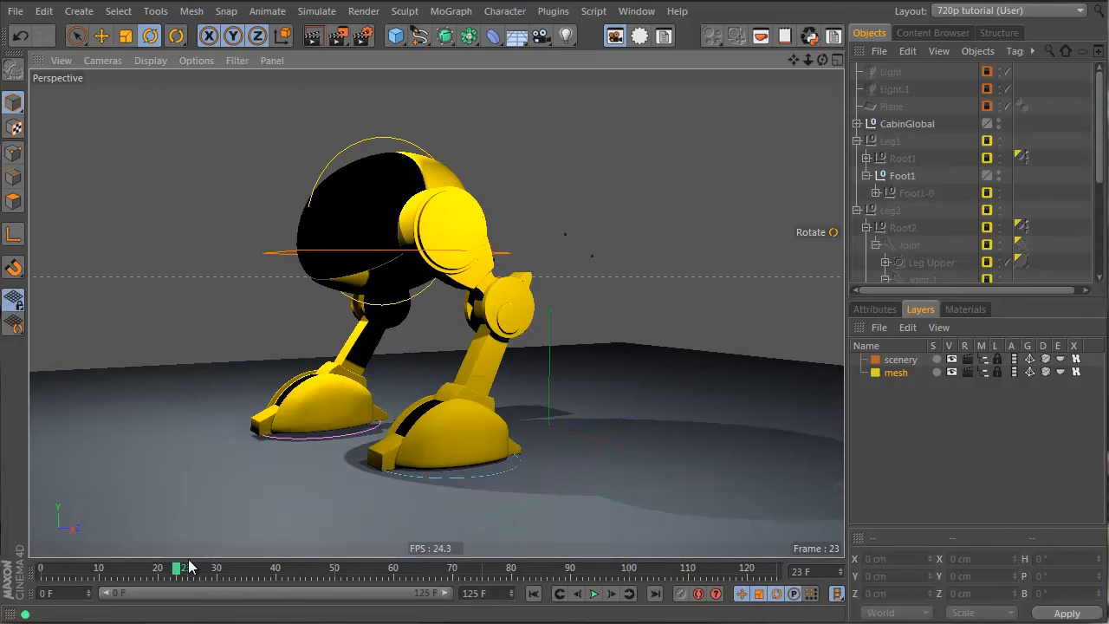
pyautogui.moveTo(188, 567); pyautogui.dragTo(54, 567)
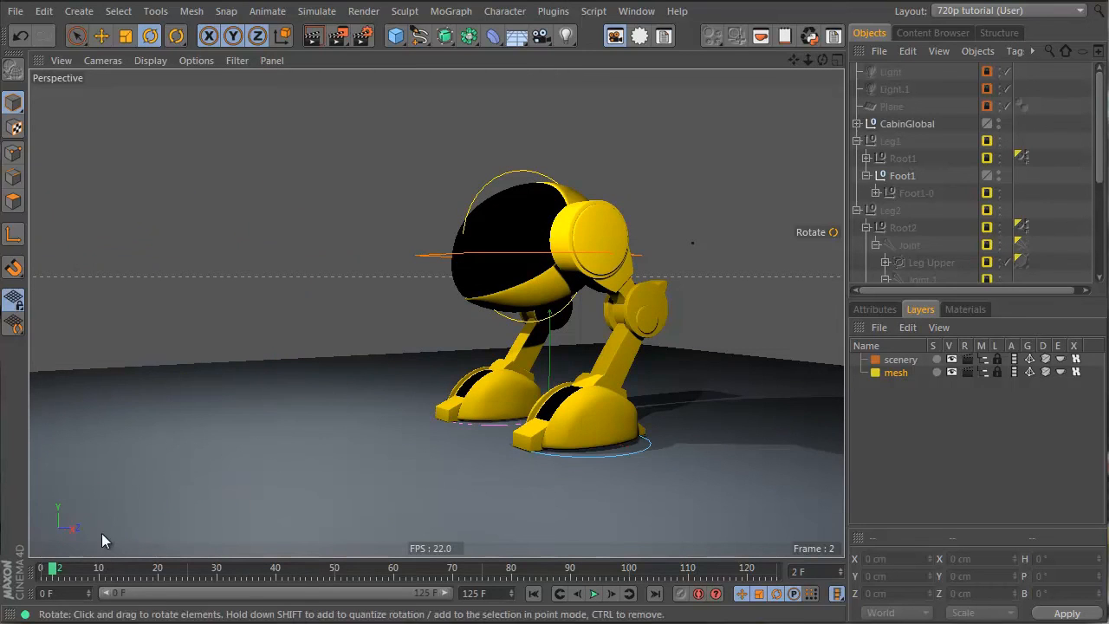
pyautogui.moveTo(54, 568)
pyautogui.mouseDown()
pyautogui.moveTo(150, 555)
pyautogui.moveTo(221, 564)
pyautogui.moveTo(331, 539)
pyautogui.moveTo(310, 544)
pyautogui.moveTo(386, 555)
pyautogui.moveTo(38, 568)
pyautogui.mouseUp()
# - Examine the feet and cabin from closer three-quarter views while scrubbing the walk from frame 0 to frame 33
pyautogui.keyDown('alt'); pyautogui.moveTo(499, 454); pyautogui.dragTo(520, 450); pyautogui.keyUp('alt')
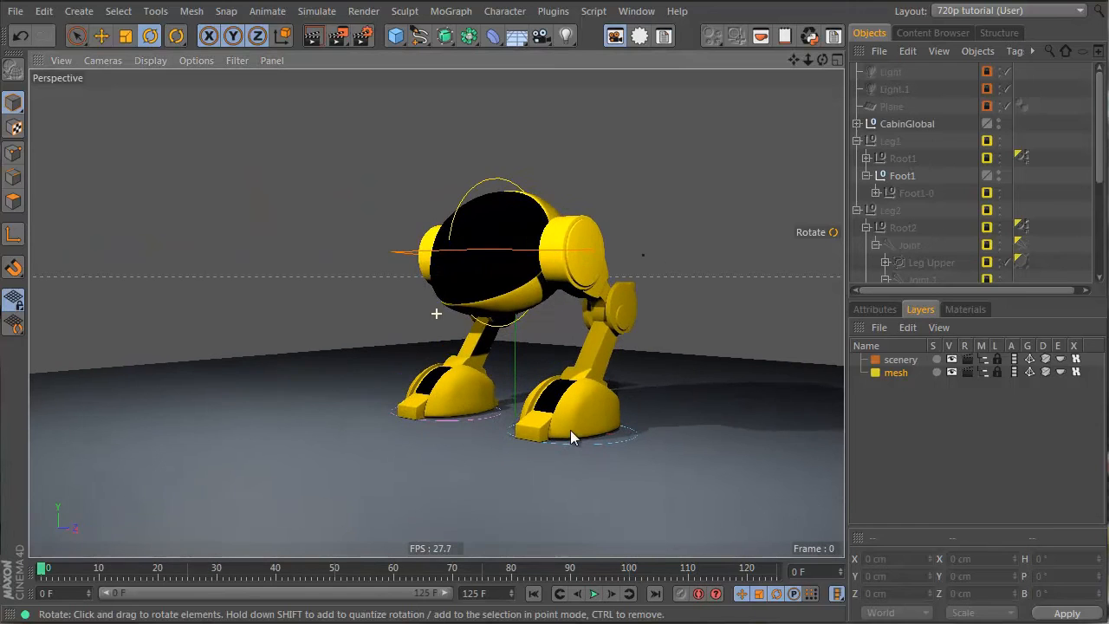
pyautogui.keyDown('alt'); pyautogui.moveTo(570, 430); pyautogui.dragTo(609, 417, button='middle'); pyautogui.keyUp('alt')
pyautogui.moveTo(63, 579); pyautogui.dragTo(92, 598)
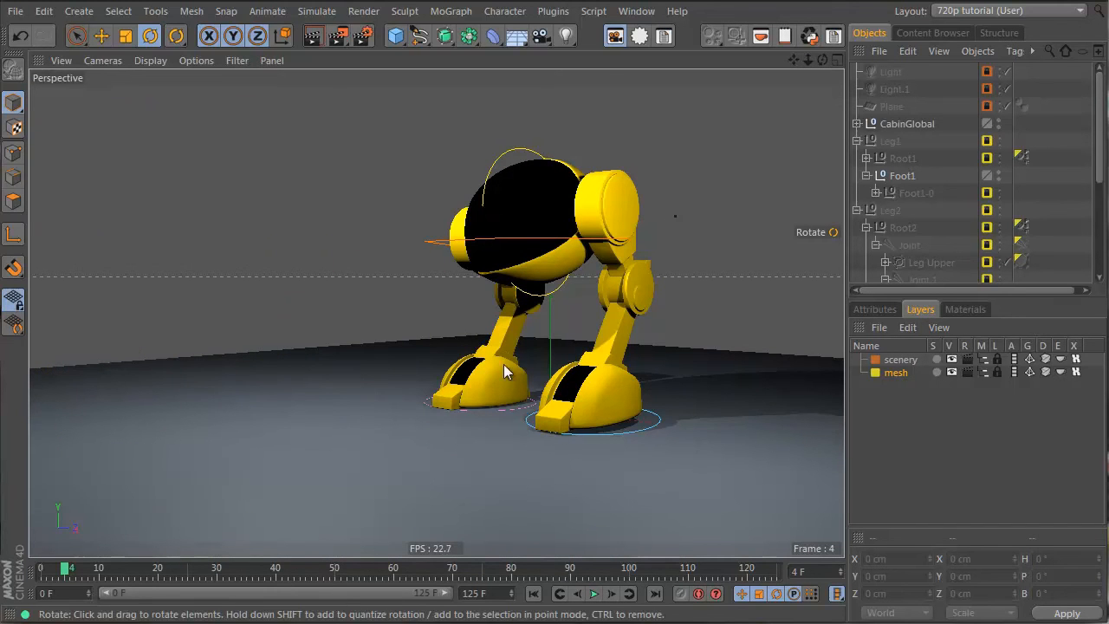
pyautogui.keyDown('alt'); pyautogui.moveTo(509, 381); pyautogui.dragTo(550, 366, button='middle'); pyautogui.keyUp('alt')
pyautogui.keyDown('alt'); pyautogui.moveTo(526, 371); pyautogui.dragTo(450, 395); pyautogui.keyUp('alt')
pyautogui.click(559, 397)
pyautogui.rightClick(558, 397)
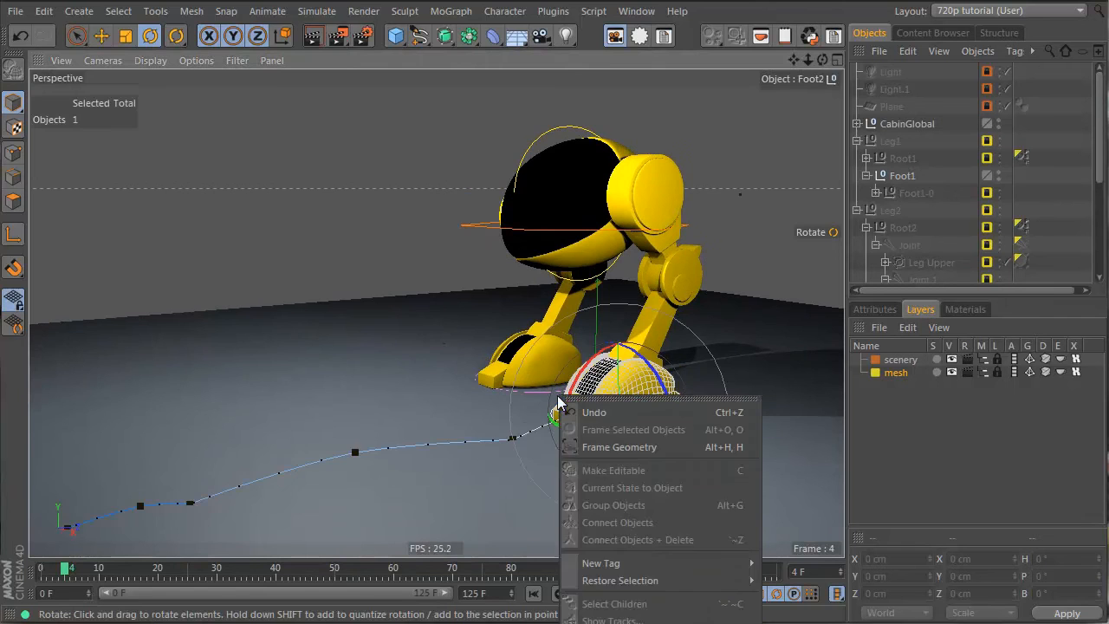
pyautogui.click(454, 264)
pyautogui.keyDown('alt'); pyautogui.moveTo(596, 356); pyautogui.dragTo(564, 384, button='right'); pyautogui.keyUp('alt')
pyautogui.click(562, 378)
pyautogui.moveTo(69, 569); pyautogui.dragTo(234, 609)
pyautogui.click(691, 189)
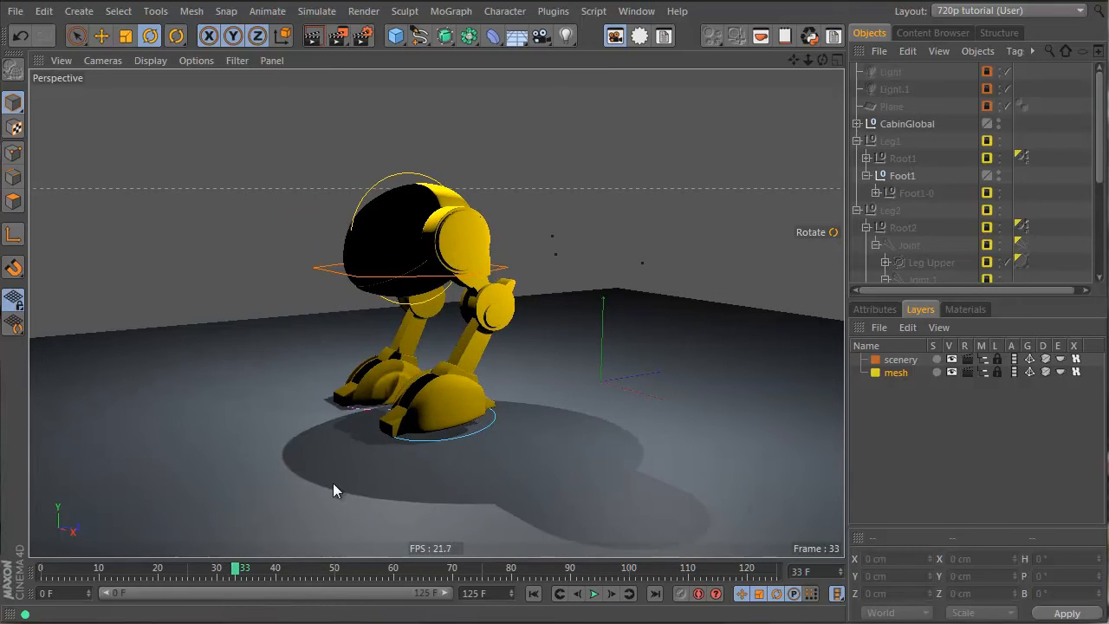
# - Select Cabin_Local and raise it to about 121.3 cm in Y at frame 32
pyautogui.click(376, 187)
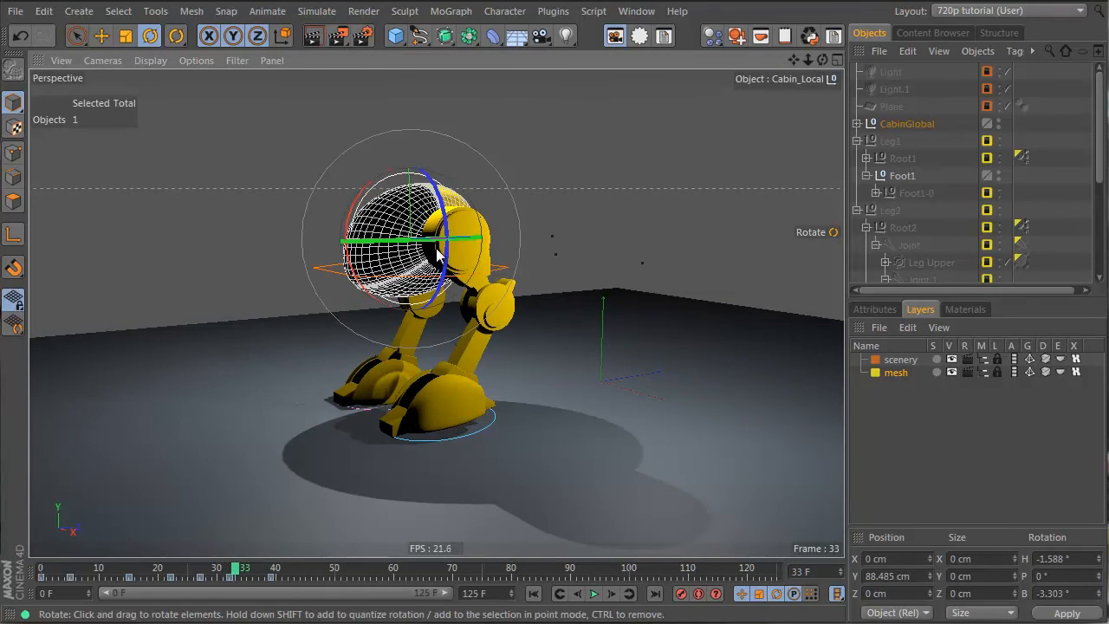
pyautogui.keyDown('alt'); pyautogui.moveTo(438, 253); pyautogui.dragTo(515, 236); pyautogui.keyUp('alt')
pyautogui.moveTo(237, 572); pyautogui.dragTo(231, 572)
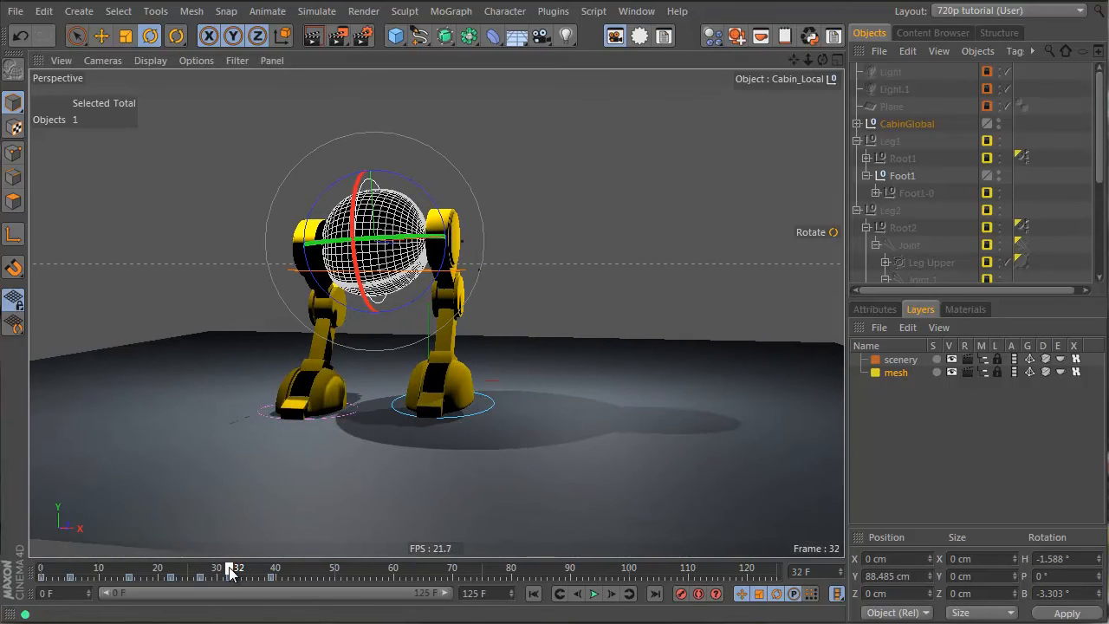
pyautogui.keyDown('alt'); pyautogui.moveTo(391, 250); pyautogui.dragTo(416, 290, button='middle'); pyautogui.keyUp('alt')
pyautogui.keyDown('alt'); pyautogui.moveTo(399, 285); pyautogui.dragTo(451, 294, button='right'); pyautogui.keyUp('alt')
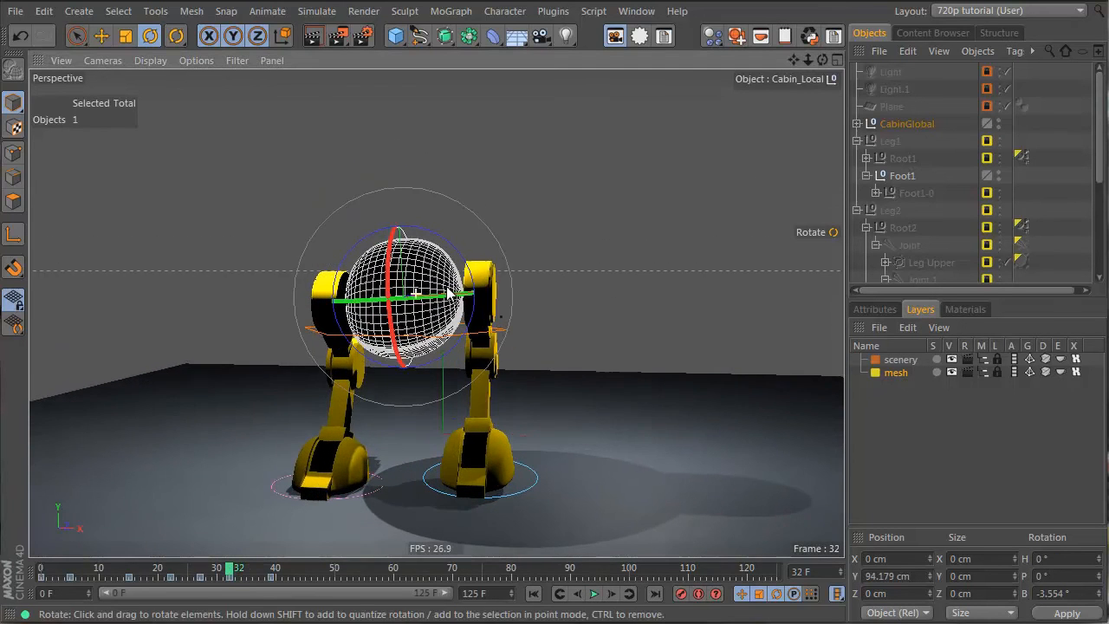
pyautogui.keyDown('alt'); pyautogui.moveTo(451, 294); pyautogui.dragTo(452, 270); pyautogui.keyUp('alt')
pyautogui.press('e')
pyautogui.moveTo(397, 225); pyautogui.dragTo(300, 374)
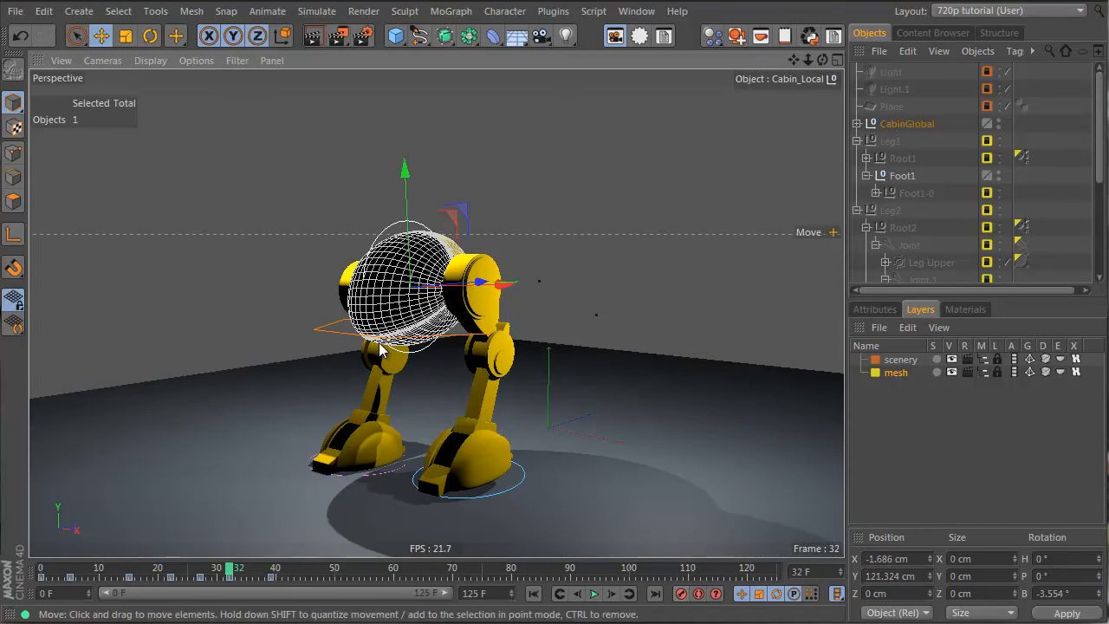
# - Rotate Cabin_Local's bank to about -6.9° at frame 32 and record the raised, tilted pose
pyautogui.keyDown('alt'); pyautogui.moveTo(381, 349); pyautogui.dragTo(517, 317); pyautogui.keyUp('alt')
pyautogui.press('r')
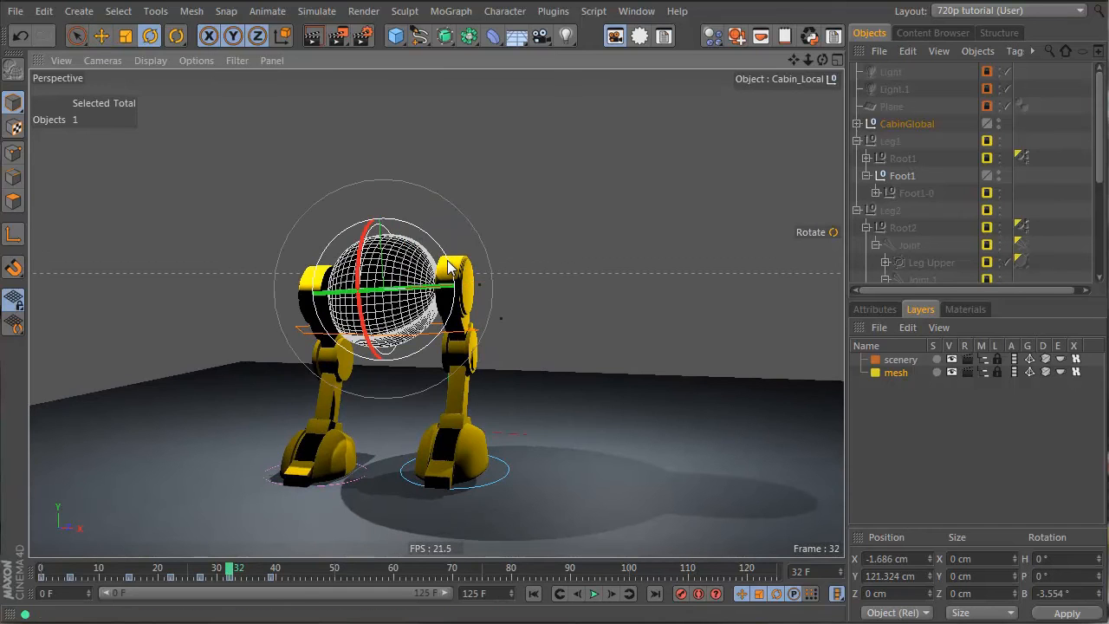
pyautogui.moveTo(448, 266); pyautogui.dragTo(447, 262)
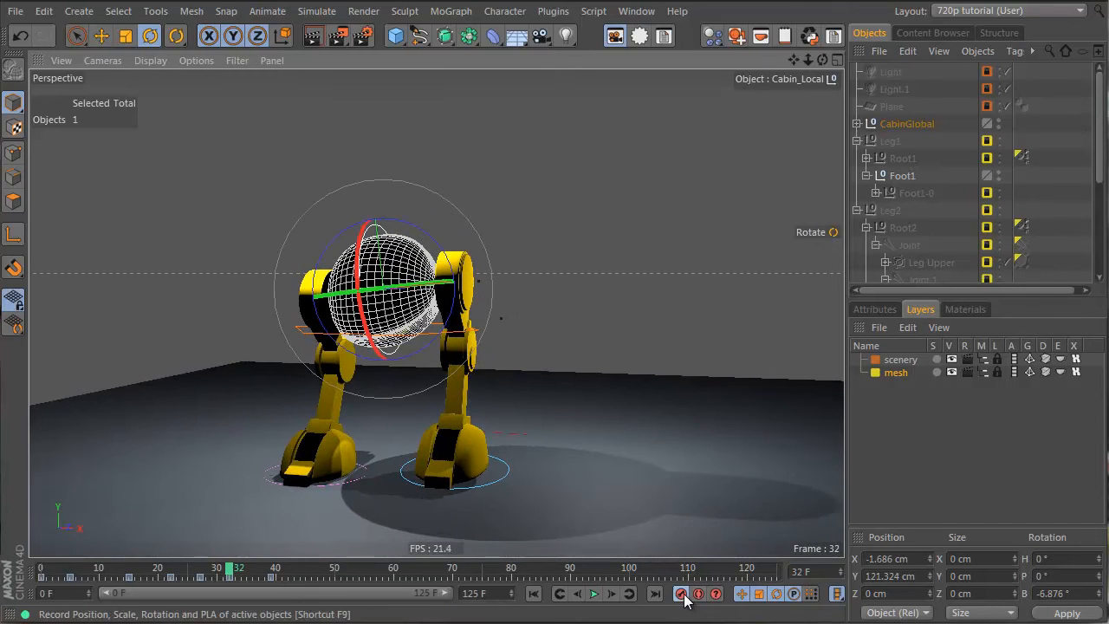
# - Raise Foot2 to about -389.6 cm in Y at frame 33, record it, and scrub the surrounding frames to check the step
pyautogui.click(497, 482)
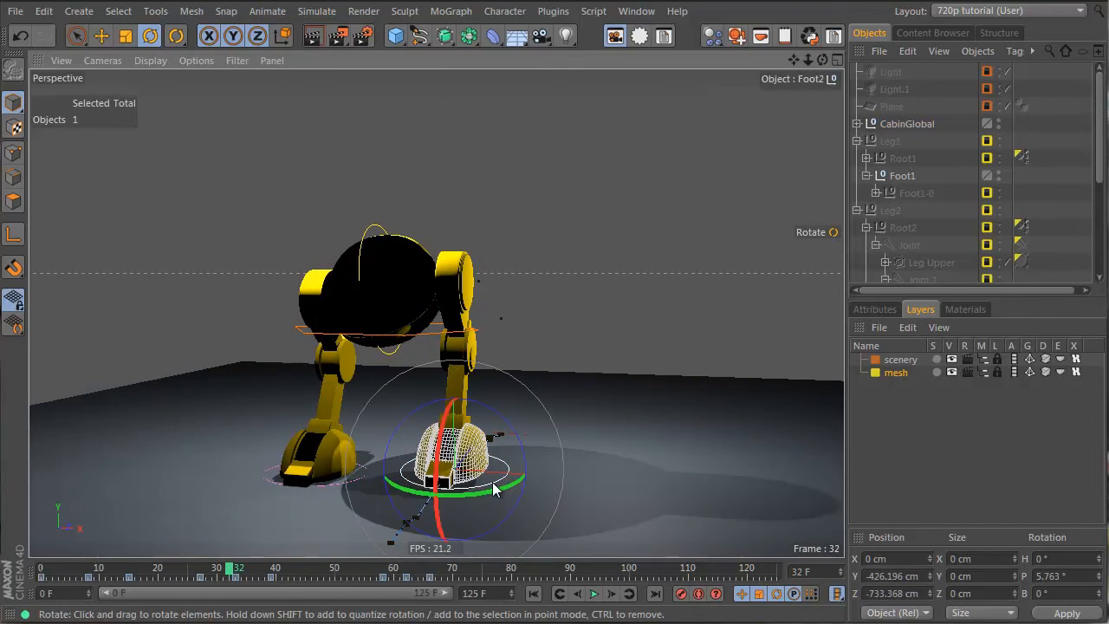
pyautogui.click(235, 568)
pyautogui.keyDown('alt'); pyautogui.moveTo(555, 449); pyautogui.dragTo(350, 422); pyautogui.keyUp('alt')
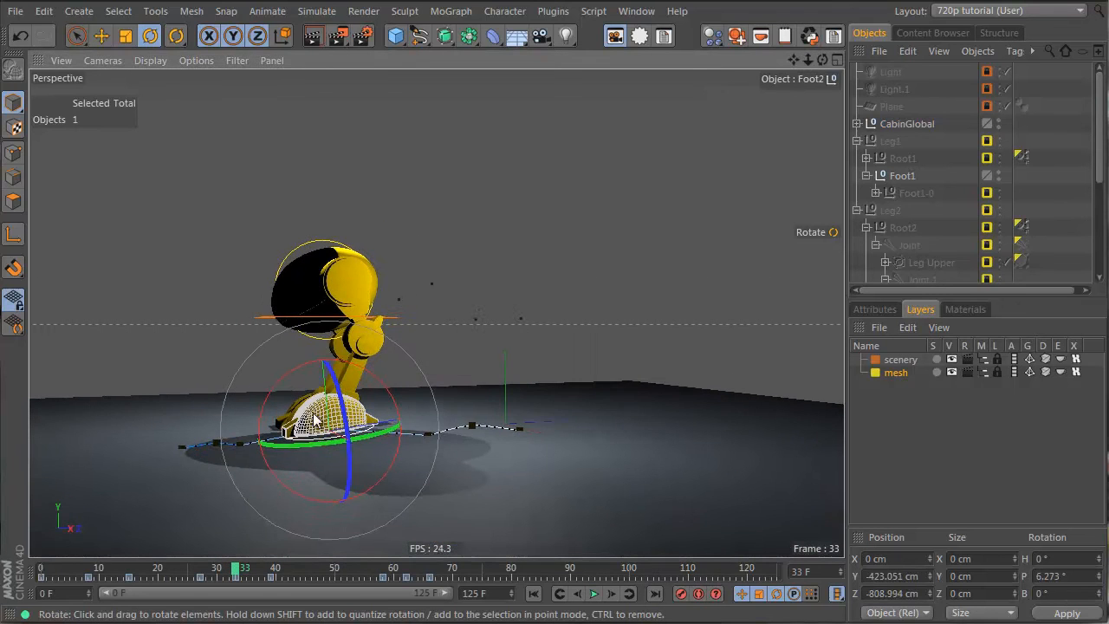
pyautogui.keyDown('alt'); pyautogui.moveTo(313, 416); pyautogui.dragTo(413, 399, button='right'); pyautogui.keyUp('alt')
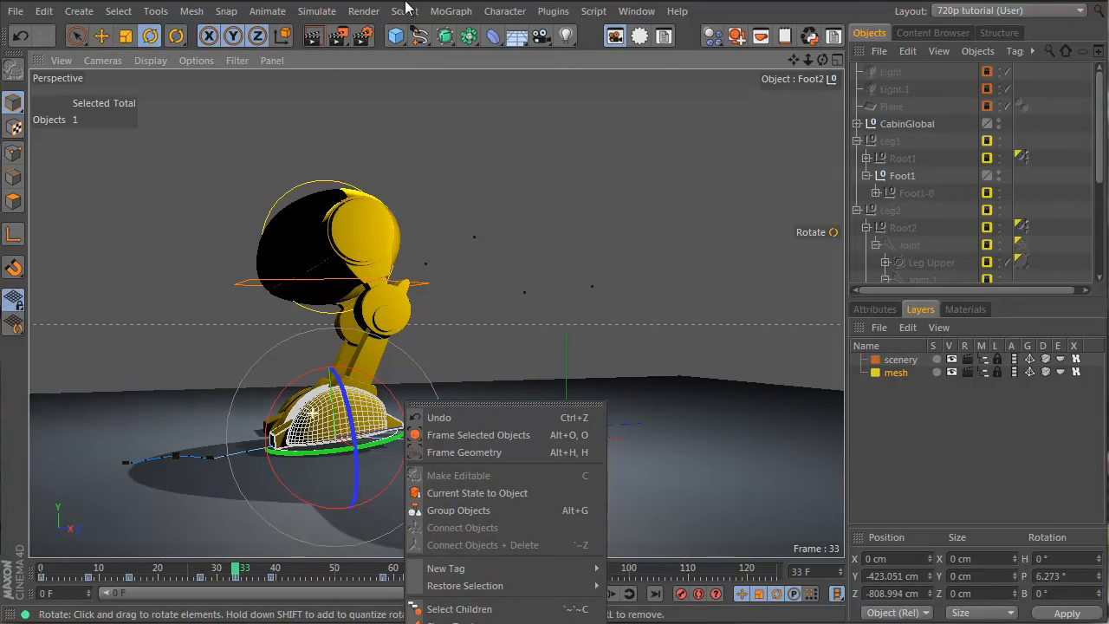
pyautogui.press('e')
pyautogui.keyDown('alt'); pyautogui.moveTo(389, 359); pyautogui.dragTo(412, 346); pyautogui.keyUp('alt')
pyautogui.keyDown('alt'); pyautogui.moveTo(598, 511); pyautogui.dragTo(282, 542); pyautogui.keyUp('alt')
pyautogui.moveTo(221, 565); pyautogui.dragTo(247, 567)
# - Move Cabin_Local to about 1.2 cm in X and 117.9 cm in Y at frame 22, bank it about 9.9°, and record the pose
pyautogui.moveTo(269, 568); pyautogui.dragTo(176, 567)
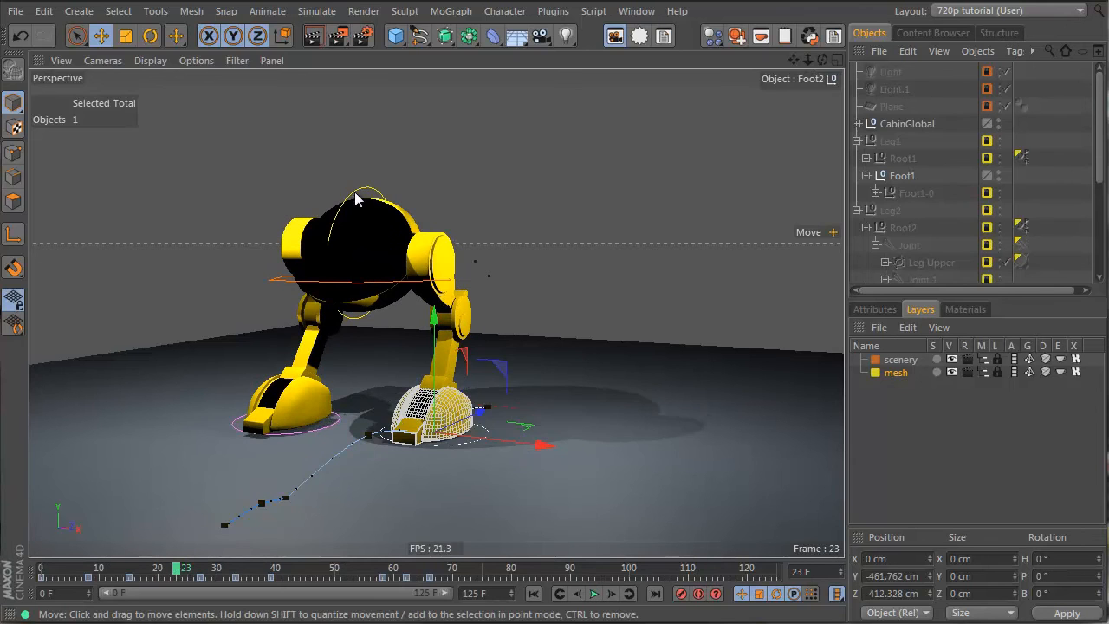
pyautogui.click(355, 192)
pyautogui.click(170, 572)
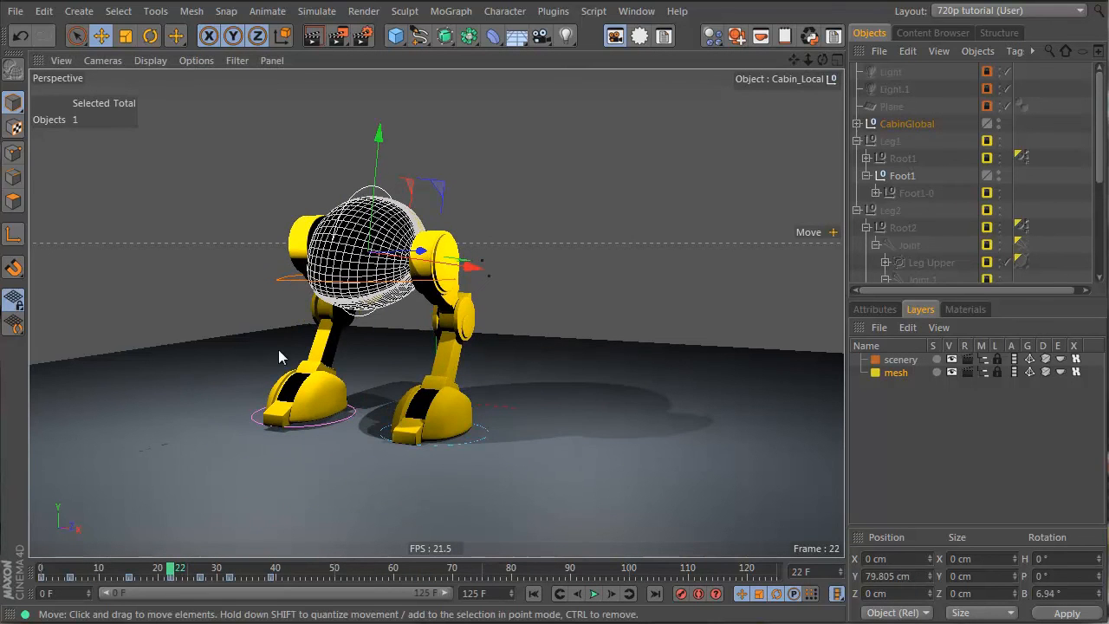
pyautogui.keyDown('alt'); pyautogui.moveTo(279, 349); pyautogui.dragTo(520, 167); pyautogui.keyUp('alt')
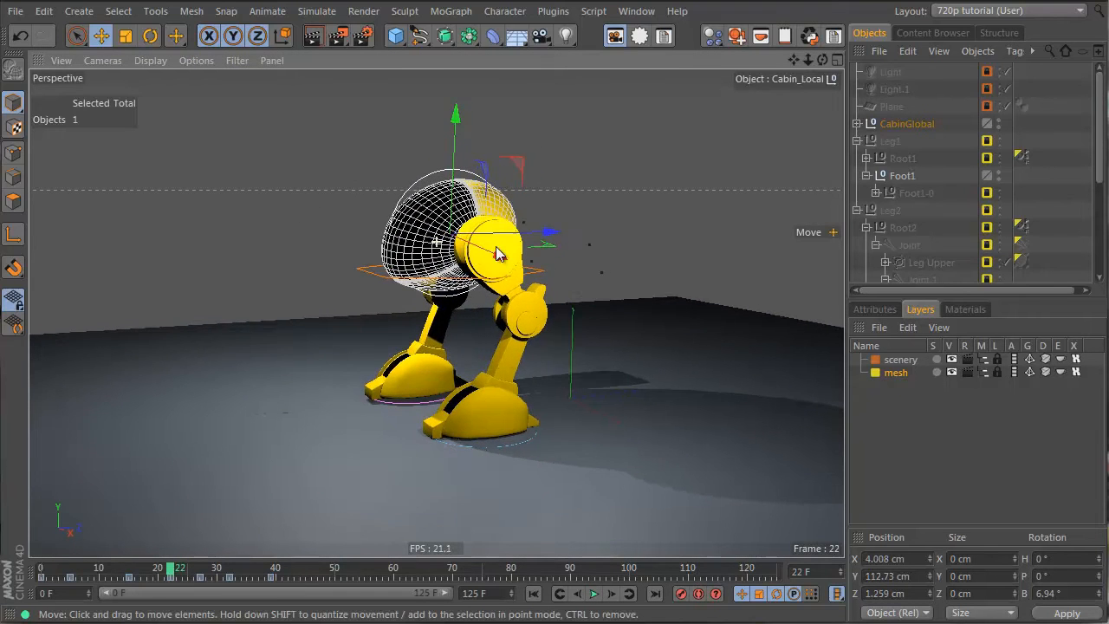
pyautogui.keyDown('alt'); pyautogui.moveTo(496, 254); pyautogui.dragTo(479, 180); pyautogui.keyUp('alt')
pyautogui.press('r')
pyautogui.press('e')
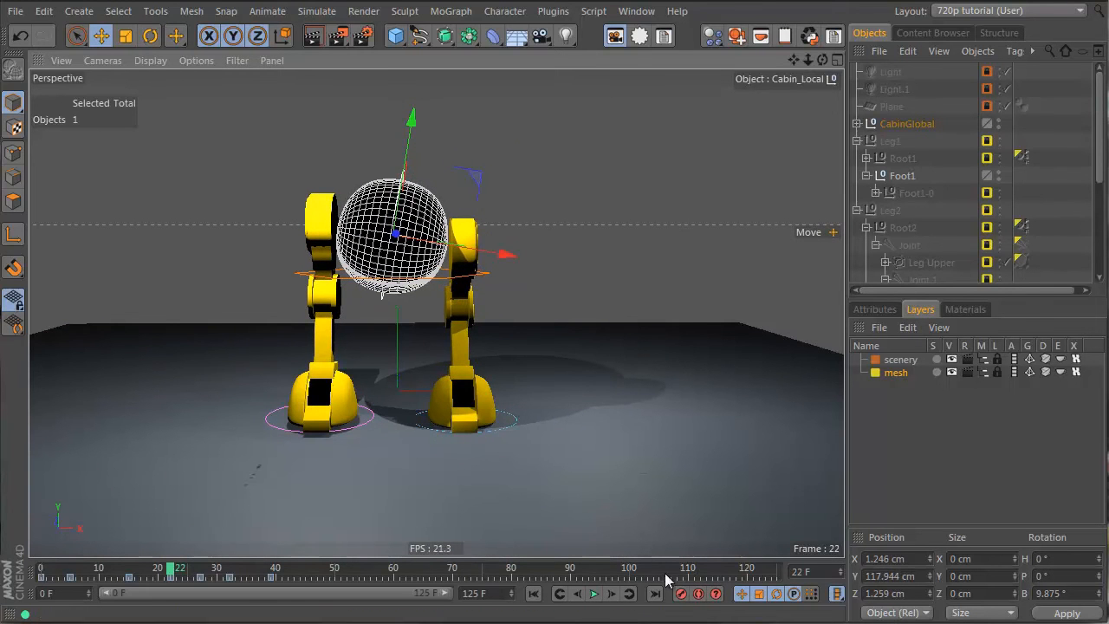
# - Select Foot1 and raise it to about -346.4 cm in Y at frame 21
pyautogui.click(373, 415)
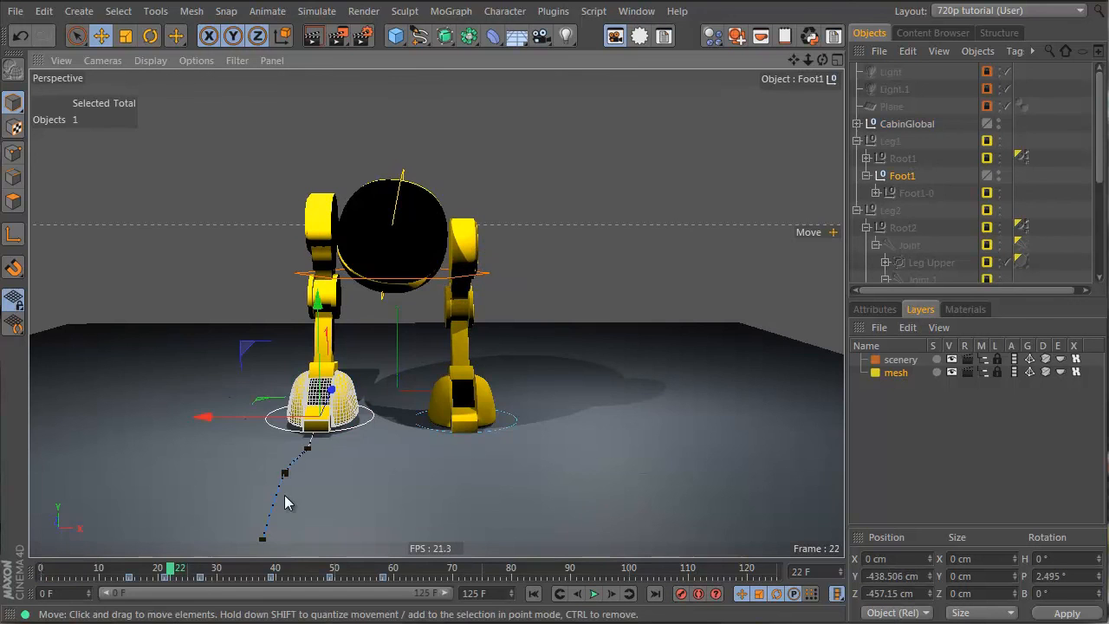
pyautogui.keyDown('alt'); pyautogui.moveTo(318, 397); pyautogui.dragTo(634, 390); pyautogui.keyUp('alt')
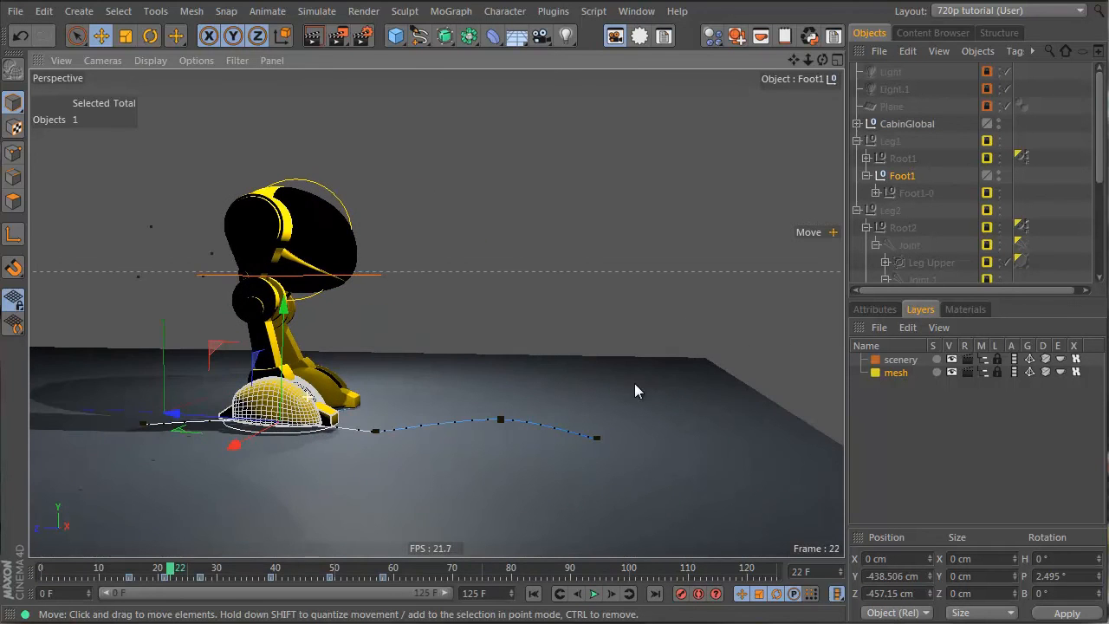
pyautogui.moveTo(170, 570); pyautogui.dragTo(166, 570)
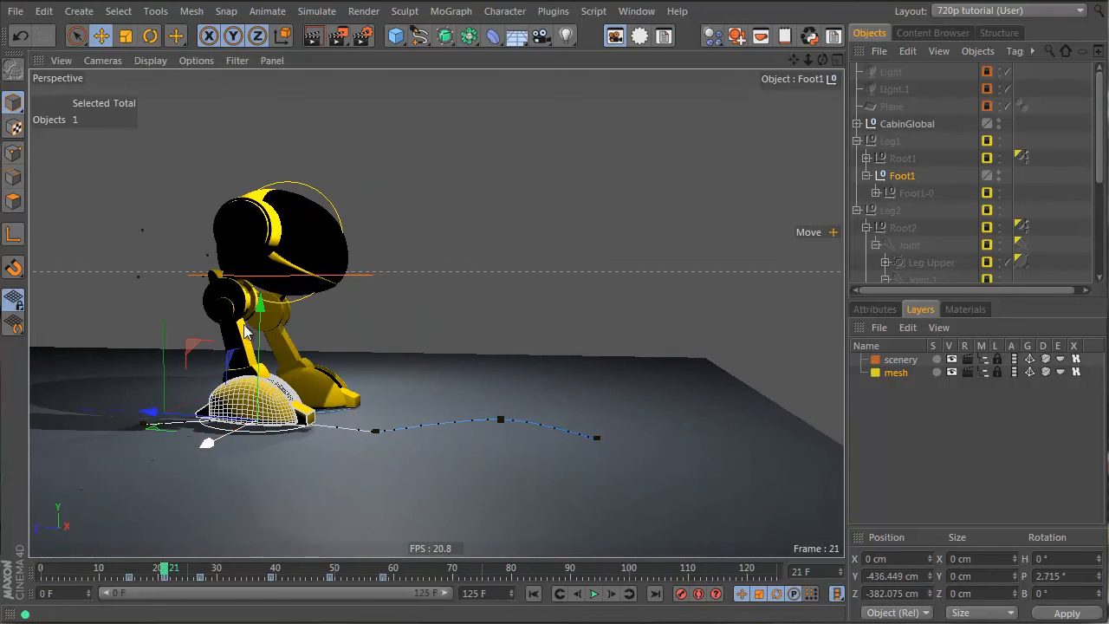
pyautogui.keyDown('alt'); pyautogui.moveTo(246, 330); pyautogui.dragTo(288, 310); pyautogui.keyUp('alt')
pyautogui.moveTo(262, 347); pyautogui.dragTo(264, 313)
# - Pitch Foot1 to about 8.3°, shift it to about -347.2 cm in Z at frame 21, and record the pose
pyautogui.press('r')
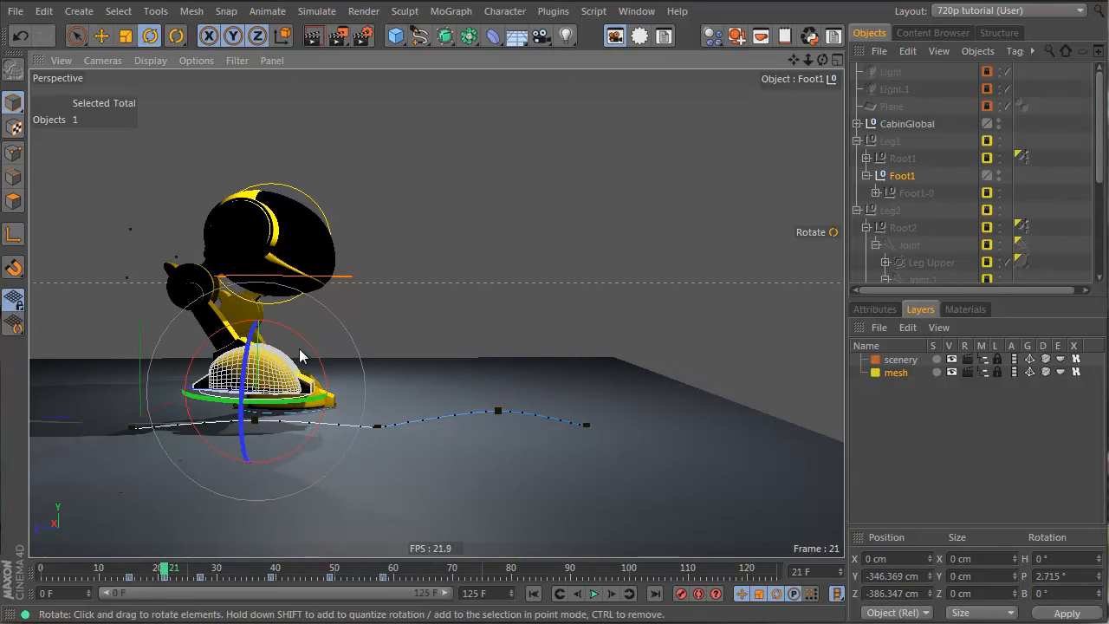
pyautogui.moveTo(303, 349); pyautogui.dragTo(304, 349)
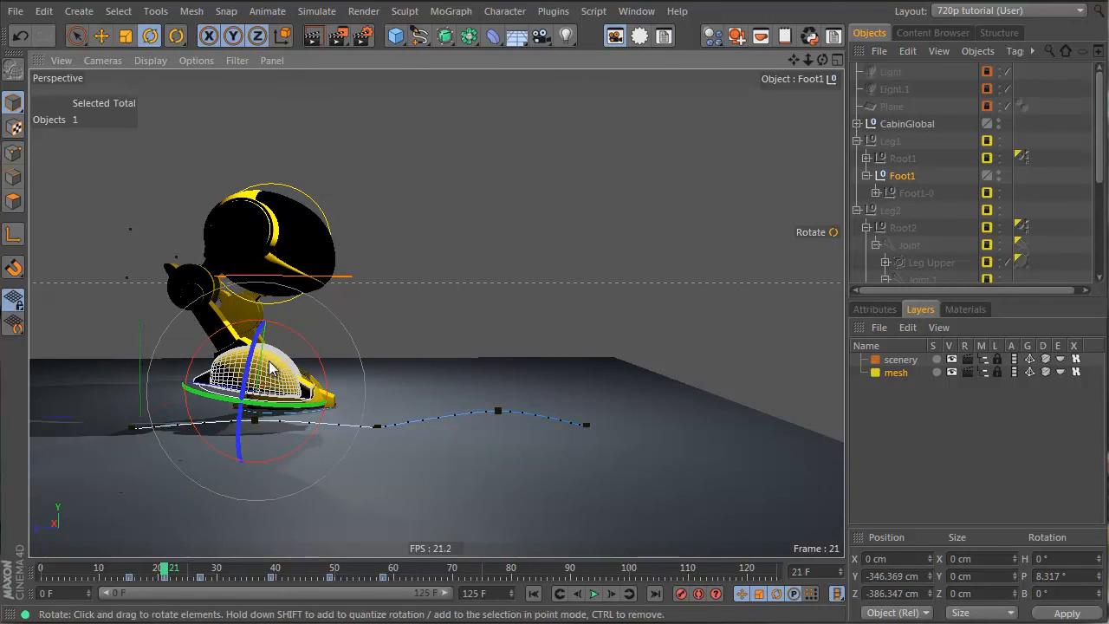
pyautogui.press('e')
pyautogui.moveTo(200, 320); pyautogui.dragTo(175, 321)
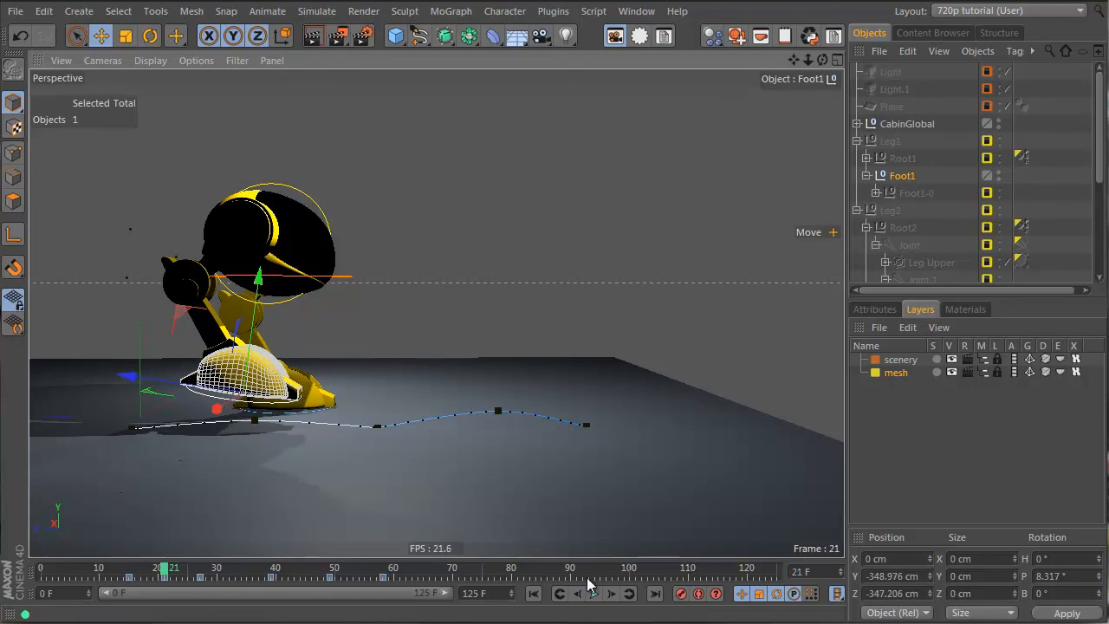
pyautogui.click(680, 594)
# - Review the walk from a three-quarter front view by scrubbing roughly frames 19 to 47 with nothing selected
pyautogui.keyDown('alt'); pyautogui.moveTo(436, 316); pyautogui.dragTo(5, 381); pyautogui.keyUp('alt')
pyautogui.keyDown('alt'); pyautogui.moveTo(767, 390); pyautogui.dragTo(720, 405); pyautogui.keyUp('alt')
pyautogui.keyDown('alt'); pyautogui.moveTo(720, 406); pyautogui.dragTo(667, 397, button='middle'); pyautogui.keyUp('alt')
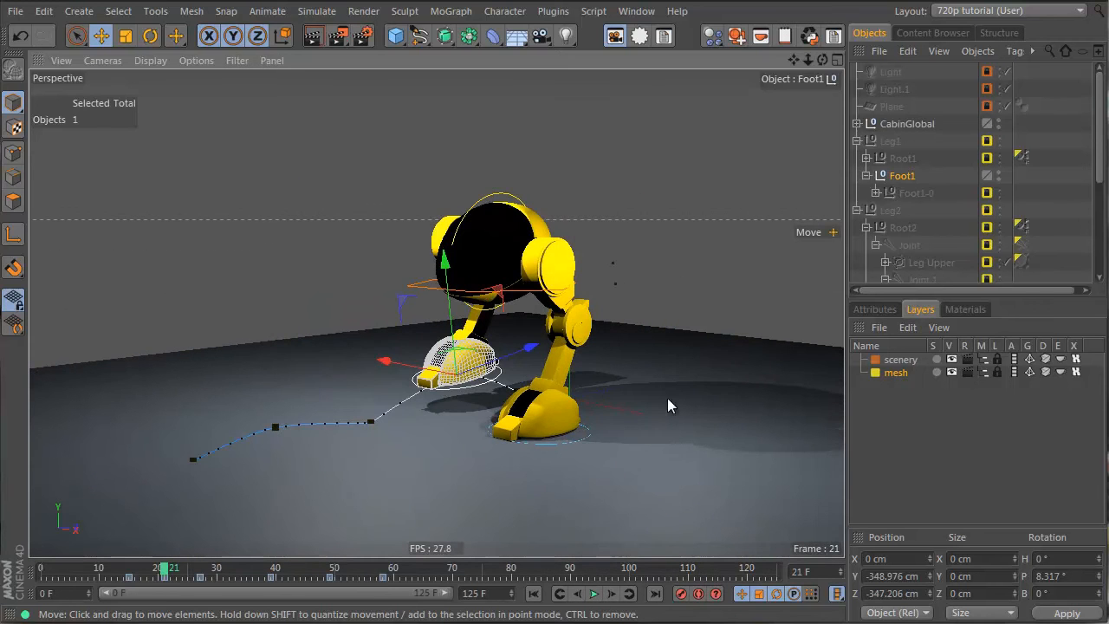
pyautogui.click(936, 213)
pyautogui.moveTo(152, 566); pyautogui.dragTo(318, 570)
pyautogui.moveTo(221, 581); pyautogui.dragTo(242, 597)
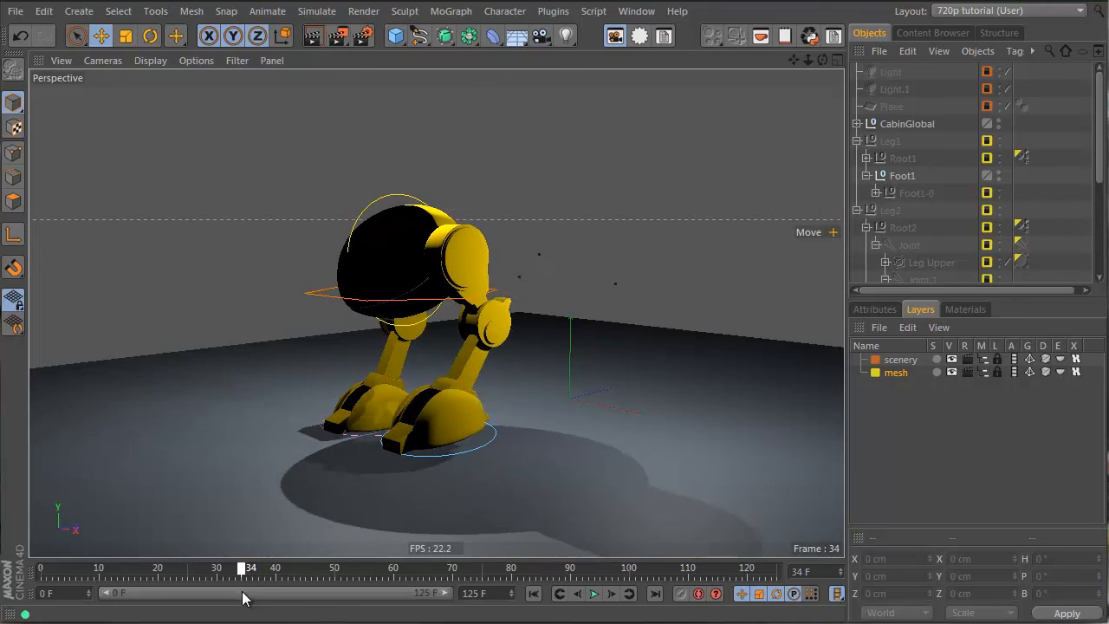
# - Move Cabin_Local to about -13 cm in X and 138 cm in Y at frame 32, bank it about -10.4°, and record the pose
pyautogui.click(401, 198)
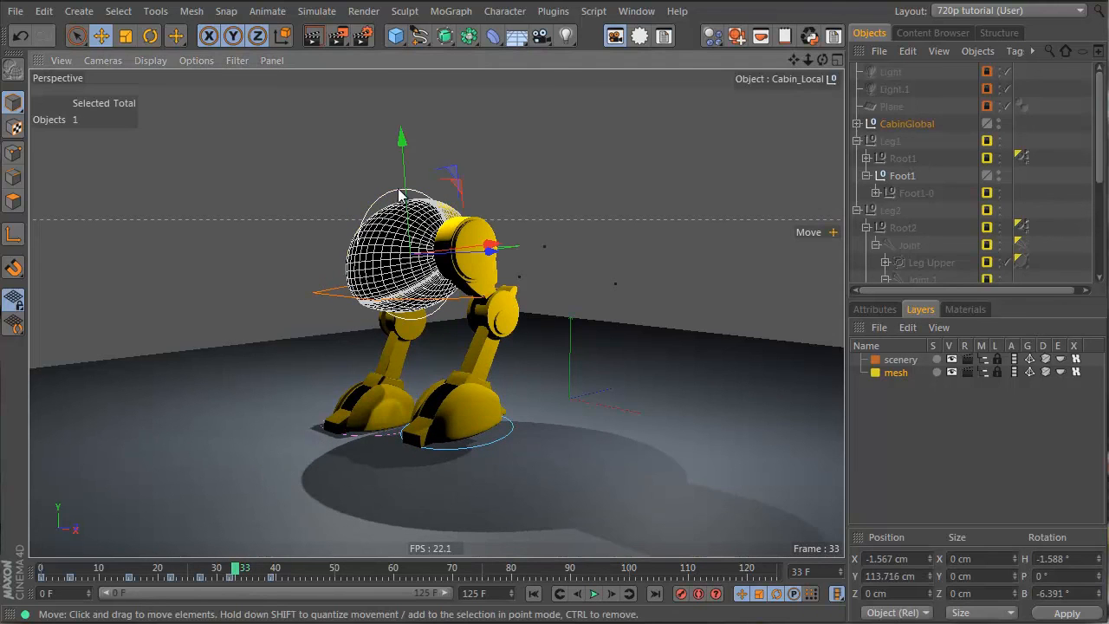
pyautogui.moveTo(232, 573); pyautogui.dragTo(240, 589)
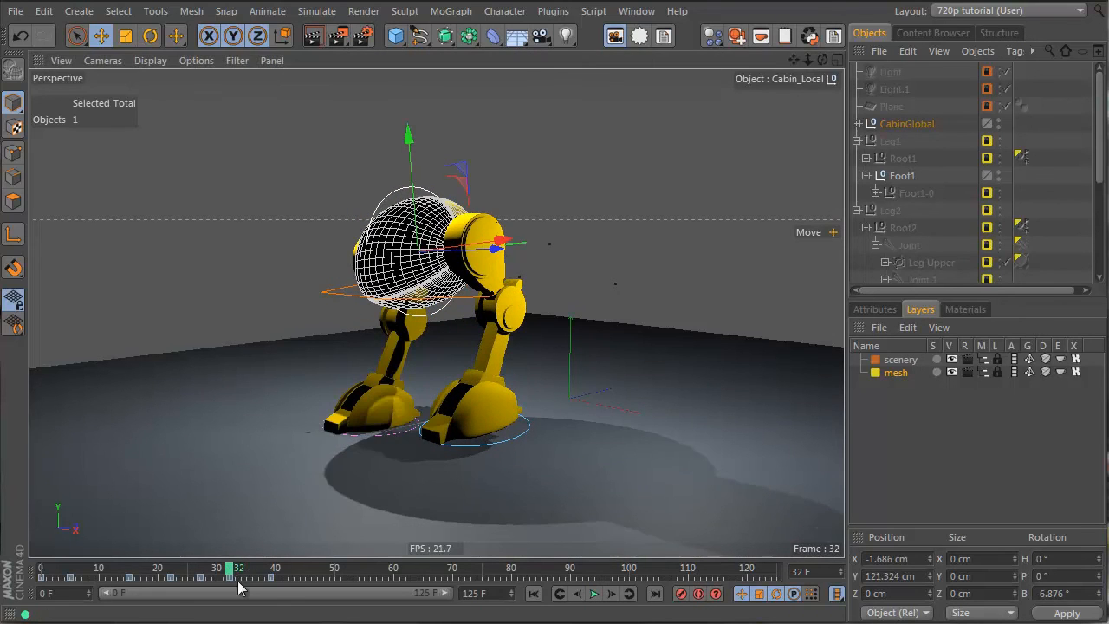
pyautogui.keyDown('alt'); pyautogui.moveTo(481, 200); pyautogui.dragTo(365, 198); pyautogui.keyUp('alt')
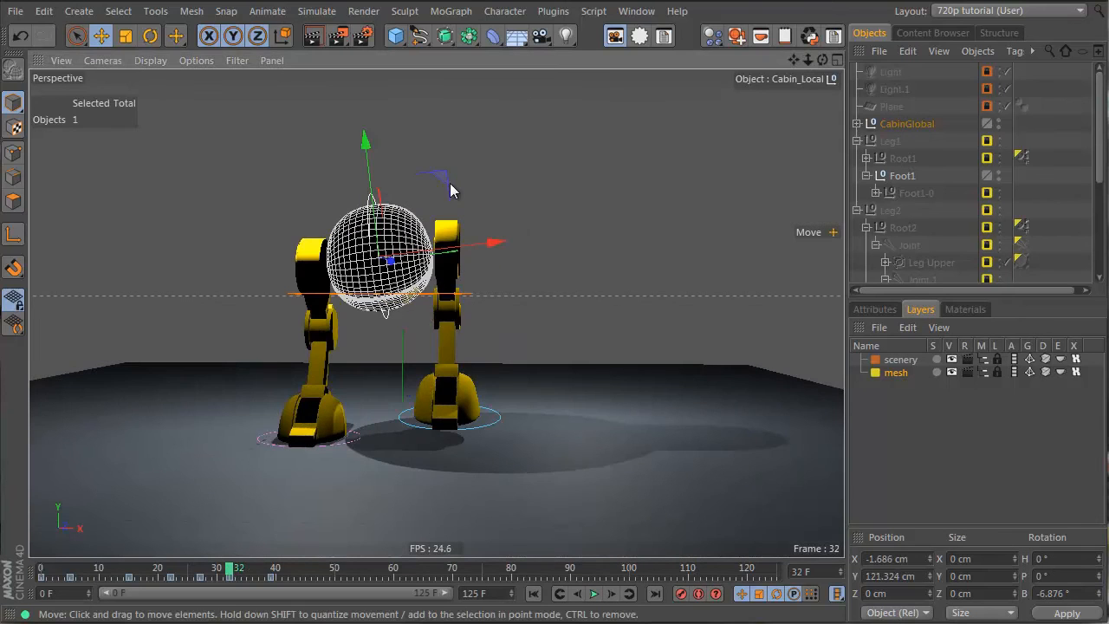
pyautogui.moveTo(451, 189); pyautogui.dragTo(421, 186)
pyautogui.press('r')
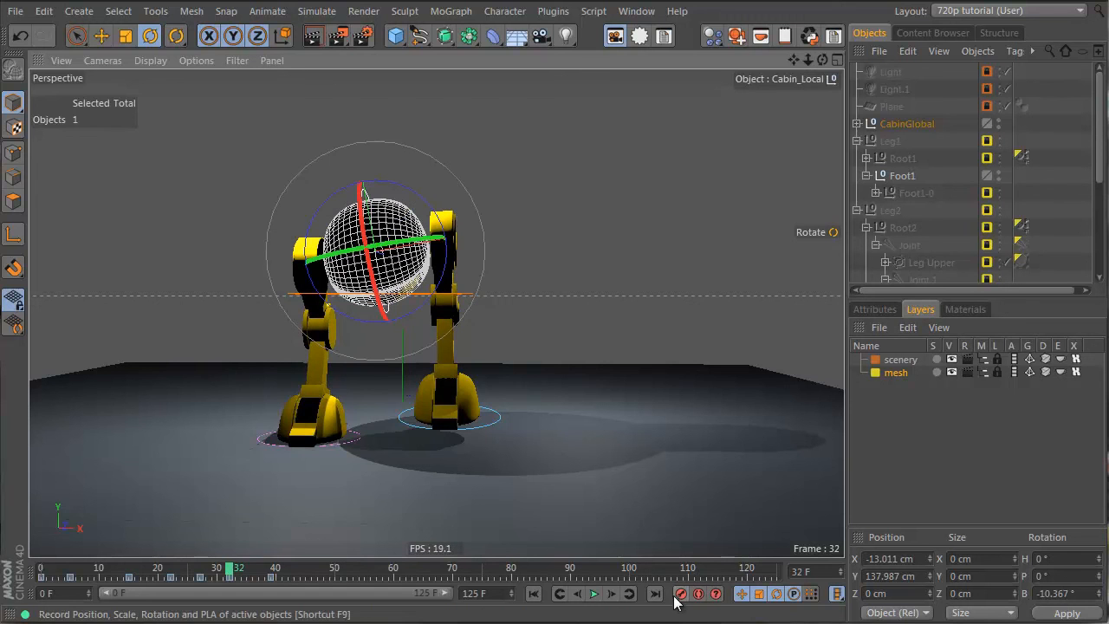
# - Adjust Foot2's position and pitch at frame 33 from a close side view and record the lifted pose
pyautogui.click(498, 423)
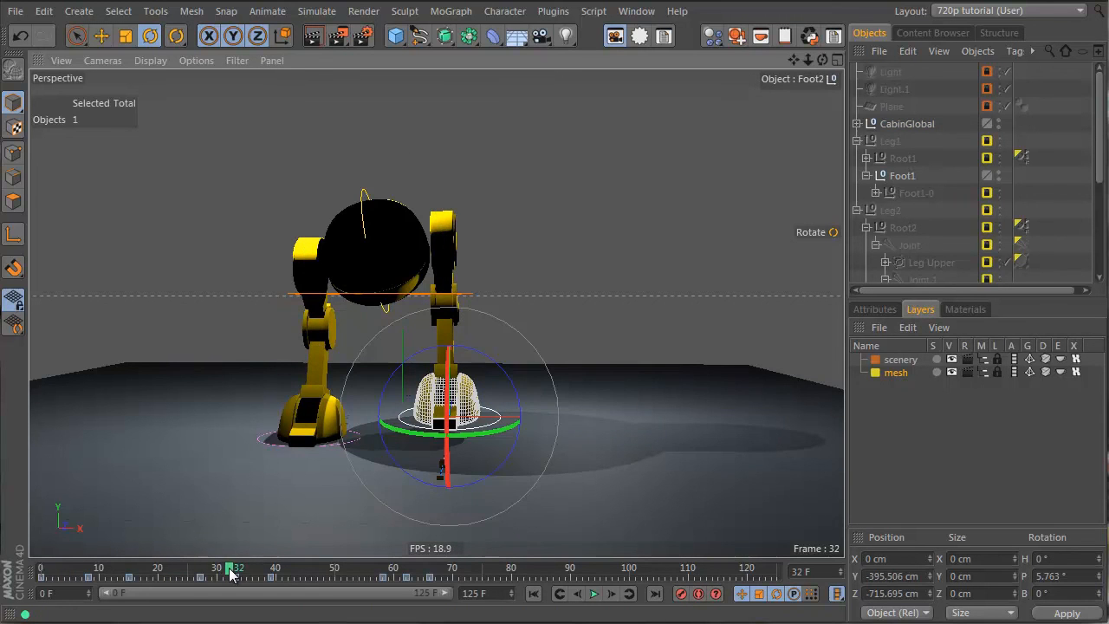
pyautogui.moveTo(230, 573); pyautogui.dragTo(235, 574)
pyautogui.keyDown('alt'); pyautogui.moveTo(549, 381); pyautogui.dragTo(238, 357); pyautogui.keyUp('alt')
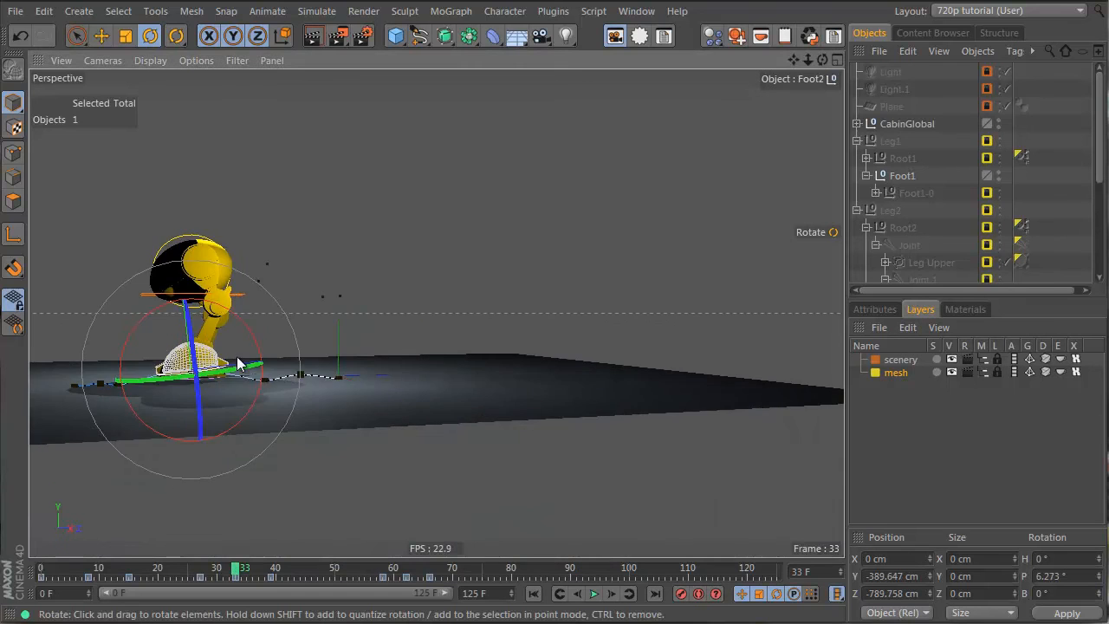
pyautogui.keyDown('alt'); pyautogui.moveTo(238, 357); pyautogui.dragTo(367, 394, button='middle'); pyautogui.keyUp('alt')
pyautogui.keyDown('alt'); pyautogui.moveTo(247, 389); pyautogui.dragTo(433, 405, button='right'); pyautogui.keyUp('alt')
pyautogui.press('e')
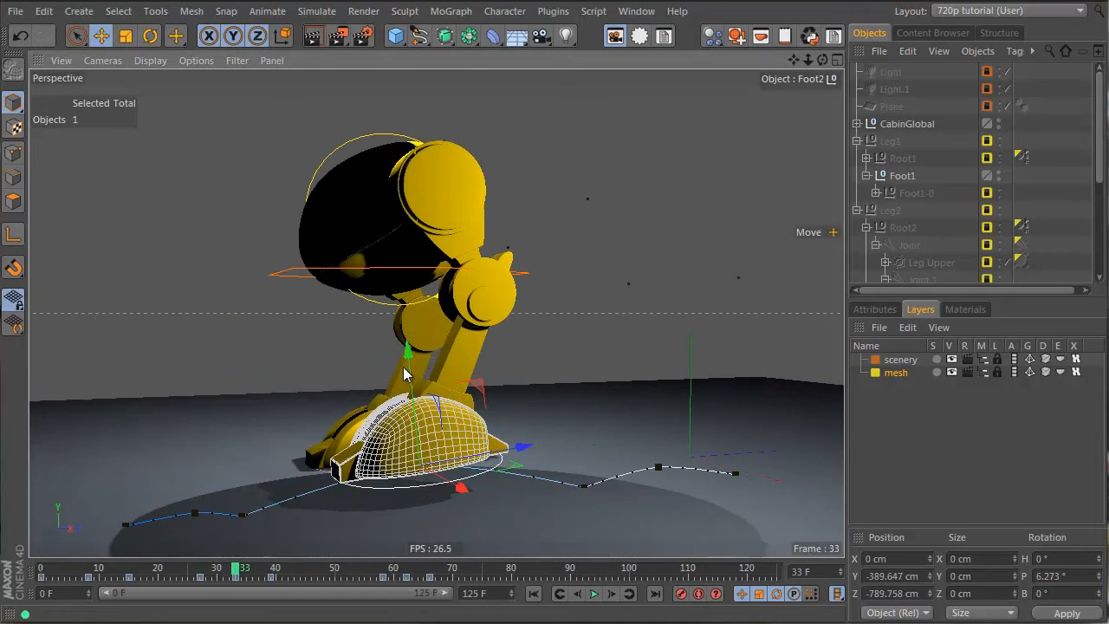
pyautogui.keyDown('alt'); pyautogui.moveTo(473, 403); pyautogui.dragTo(508, 356); pyautogui.keyUp('alt')
pyautogui.press('r')
pyautogui.moveTo(402, 371); pyautogui.dragTo(398, 390)
pyautogui.click(682, 593)
# - Record Cabin_Local's unchanged pose as holding keyframes at frames 58 and 65, on either side of the next bounce
pyautogui.keyDown('alt'); pyautogui.moveTo(460, 420); pyautogui.dragTo(551, 481); pyautogui.keyUp('alt')
pyautogui.moveTo(235, 570)
pyautogui.mouseDown()
pyautogui.moveTo(109, 581)
pyautogui.moveTo(247, 581)
pyautogui.moveTo(378, 552)
pyautogui.moveTo(448, 551)
pyautogui.moveTo(340, 572)
pyautogui.moveTo(445, 572)
pyautogui.moveTo(389, 581)
pyautogui.moveTo(425, 579)
pyautogui.moveTo(404, 579)
pyautogui.mouseUp()
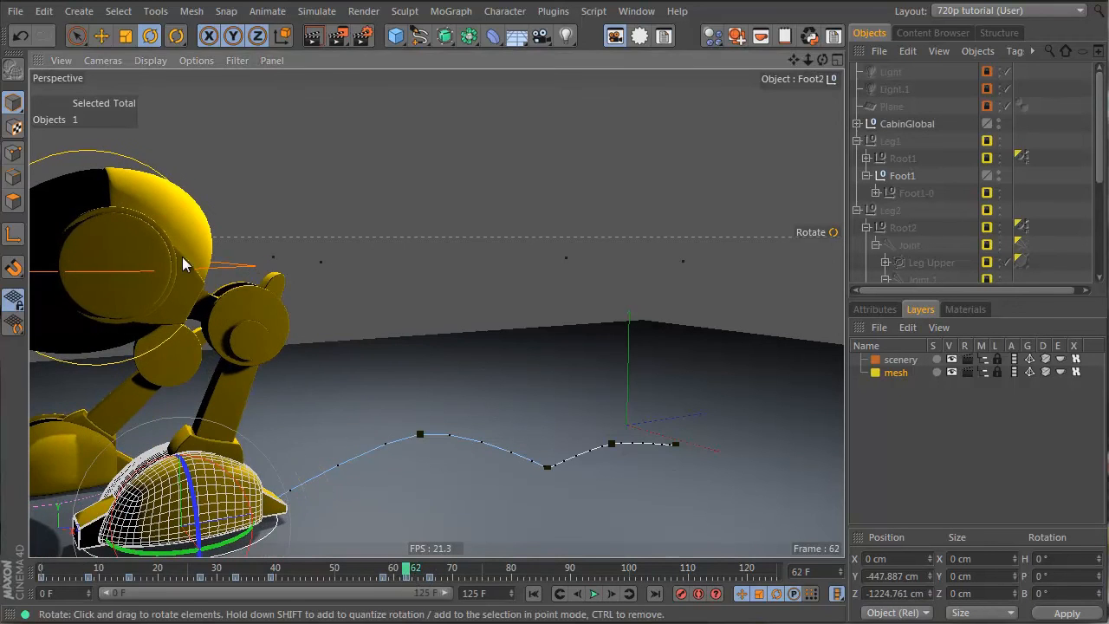
pyautogui.keyDown('alt'); pyautogui.moveTo(182, 256); pyautogui.dragTo(290, 124); pyautogui.keyUp('alt')
pyautogui.click(289, 108)
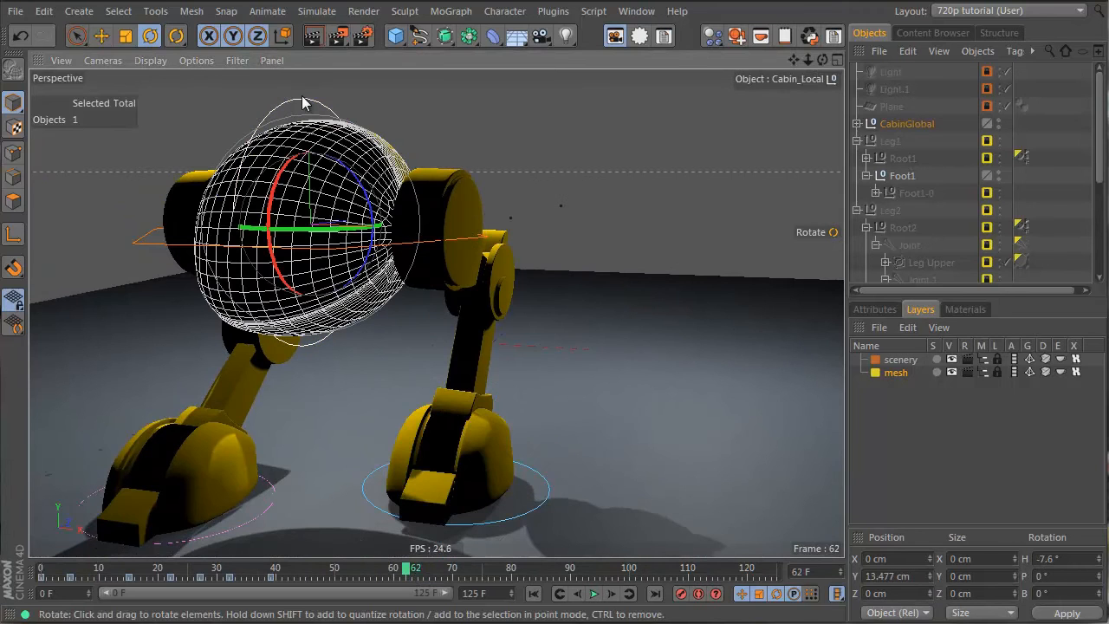
pyautogui.moveTo(397, 569)
pyautogui.mouseDown()
pyautogui.moveTo(409, 573)
pyautogui.moveTo(381, 578)
pyautogui.mouseUp()
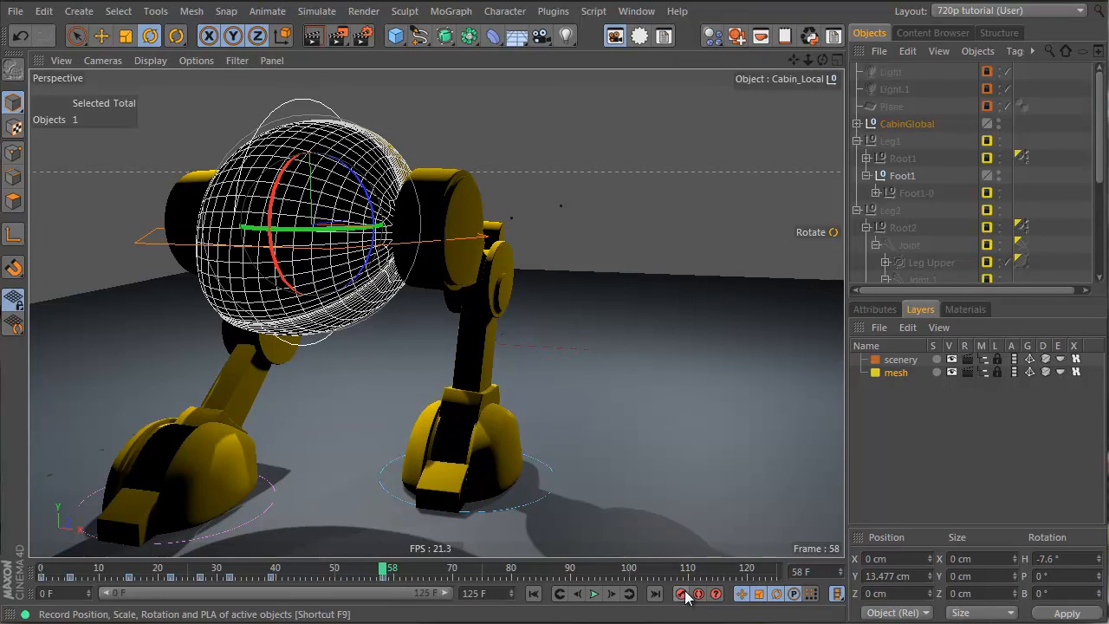
pyautogui.moveTo(385, 577)
pyautogui.mouseDown()
pyautogui.moveTo(455, 579)
pyautogui.moveTo(404, 574)
pyautogui.mouseUp()
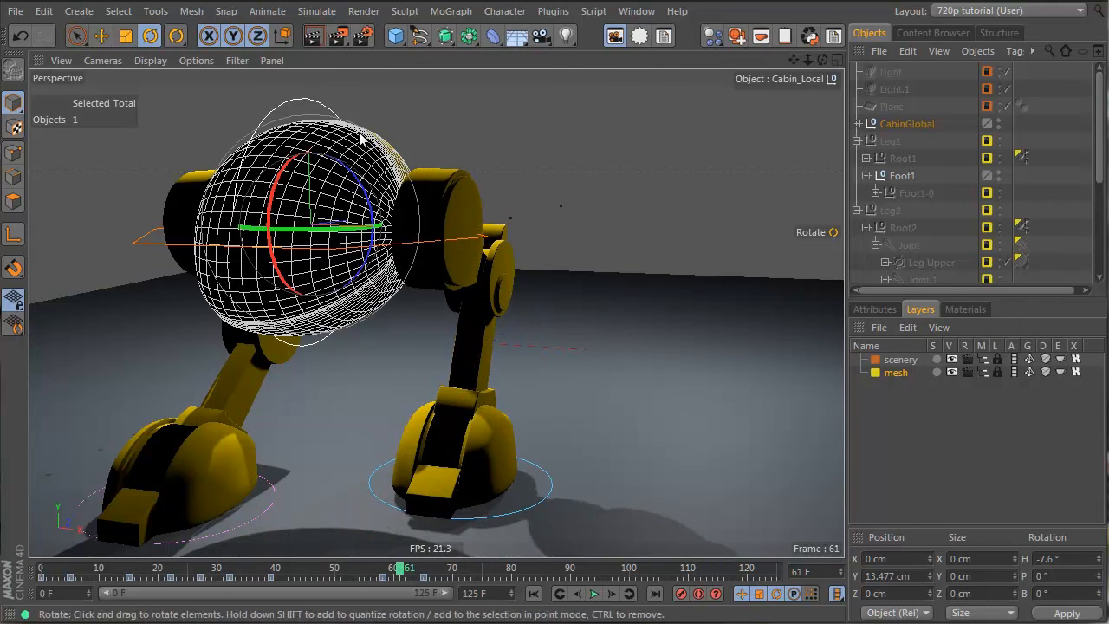
# - Bank Cabin_Local about -5.6° at frame 61, move it to about -15.2 cm in X and 34.1 cm in Y, and record the pose
pyautogui.moveTo(360, 182); pyautogui.dragTo(359, 185)
pyautogui.press('e')
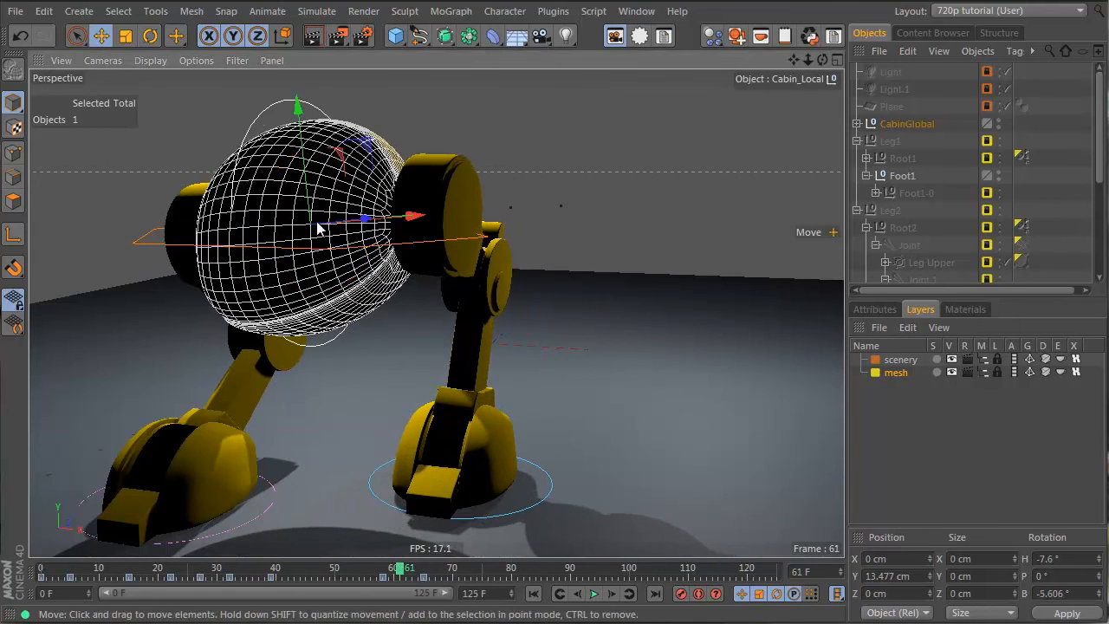
pyautogui.keyDown('alt'); pyautogui.moveTo(317, 223); pyautogui.dragTo(328, 144); pyautogui.keyUp('alt')
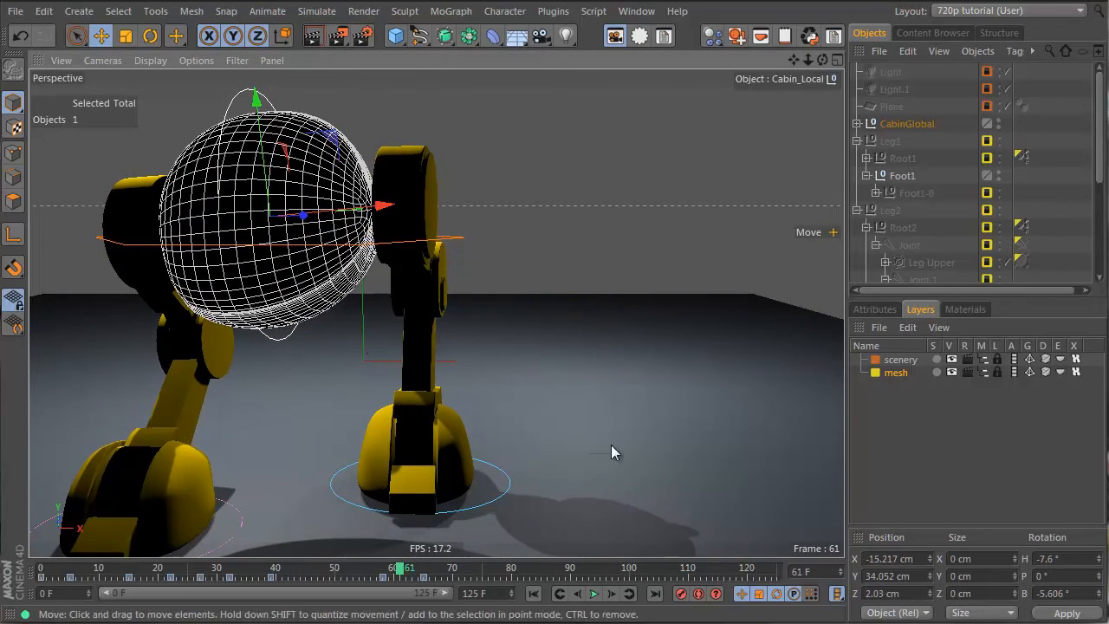
# - Review the walk between frames 33 and 61 from a raised side view with nothing selected
pyautogui.moveTo(401, 566); pyautogui.dragTo(236, 568)
pyautogui.keyDown('alt'); pyautogui.moveTo(445, 396); pyautogui.dragTo(390, 375); pyautogui.keyUp('alt')
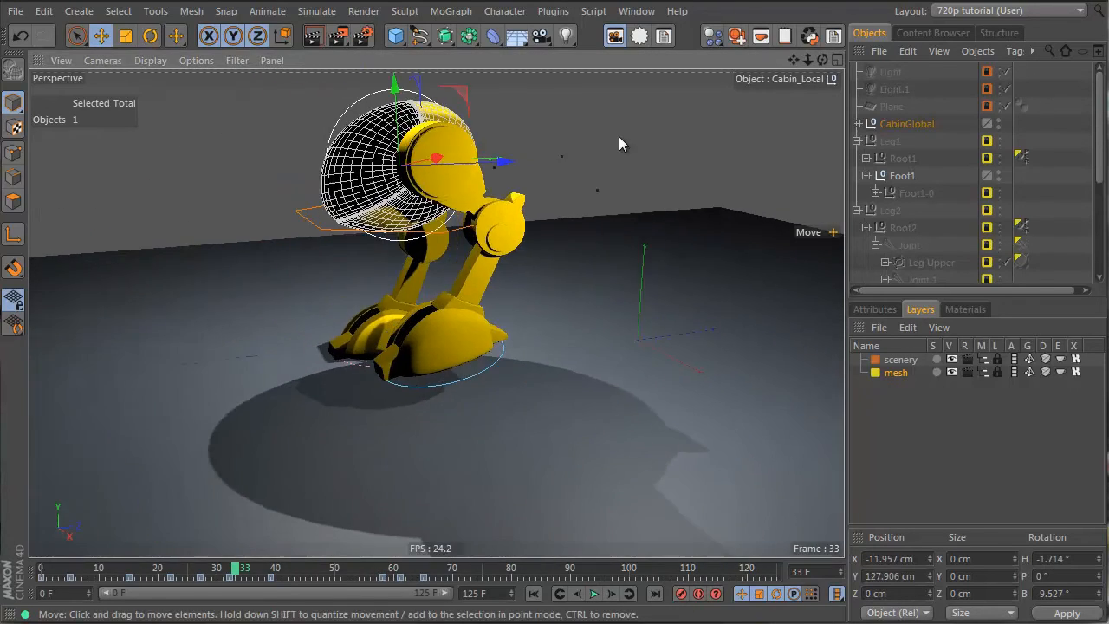
pyautogui.click(619, 137)
pyautogui.keyDown('alt'); pyautogui.moveTo(517, 238); pyautogui.dragTo(539, 243); pyautogui.keyUp('alt')
pyautogui.moveTo(237, 568); pyautogui.dragTo(389, 571)
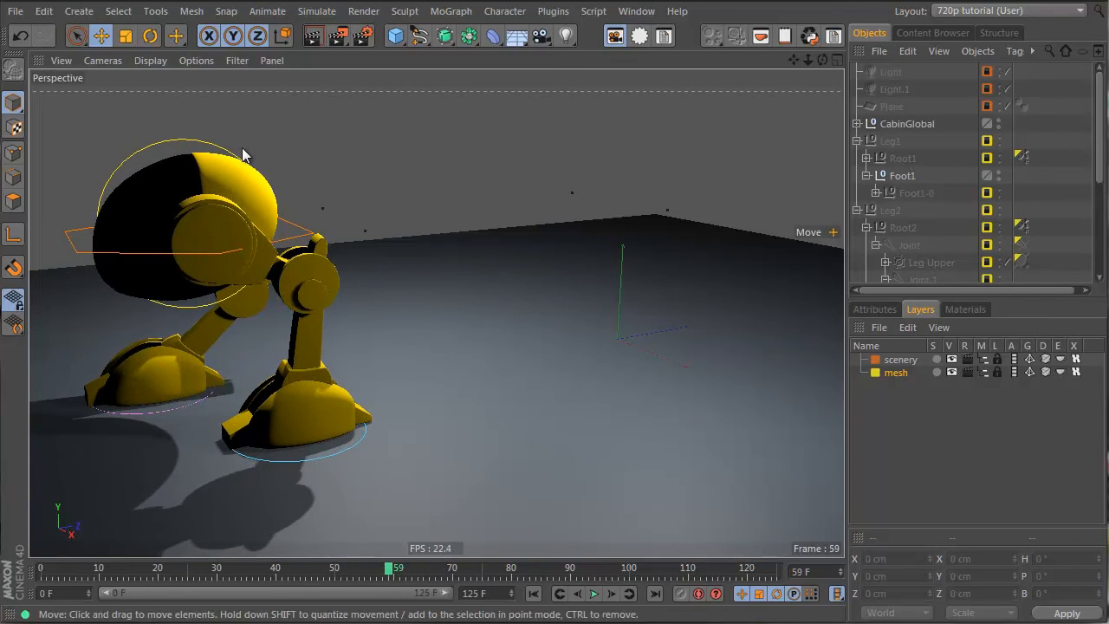
# - Examine Cabin_Local's keyed motion from frame 59 back to frame 22, and replay the walk up to frame 50 without a selection
pyautogui.click(166, 149)
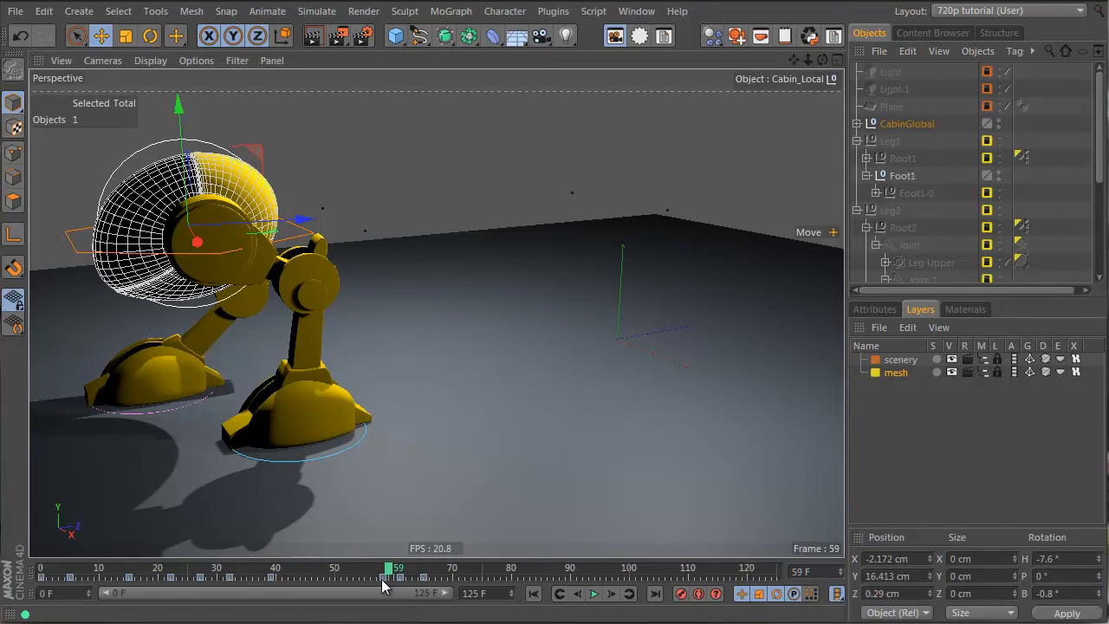
pyautogui.moveTo(384, 574); pyautogui.dragTo(170, 593)
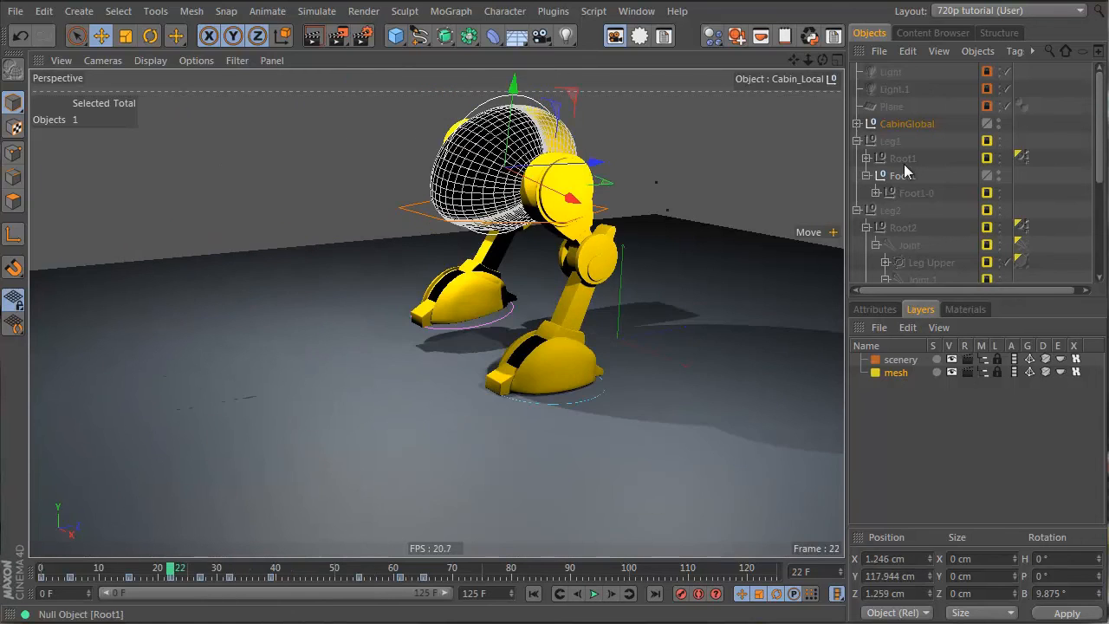
pyautogui.click(904, 164)
pyautogui.keyDown('alt'); pyautogui.moveTo(525, 366); pyautogui.dragTo(541, 351); pyautogui.keyUp('alt')
pyautogui.moveTo(118, 570); pyautogui.dragTo(338, 567)
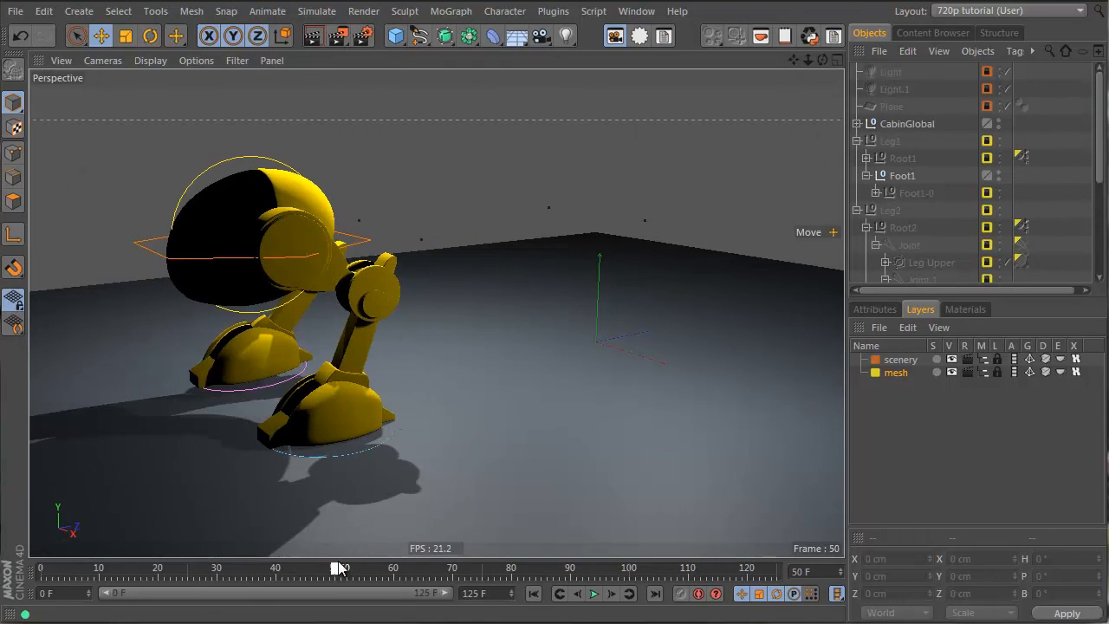
# - Open the F-Curve timeline for Cabin_Local, isolate its Position Y curve, and go to frame 47 between the last two bounces
pyautogui.click(245, 159)
pyautogui.click(339, 165)
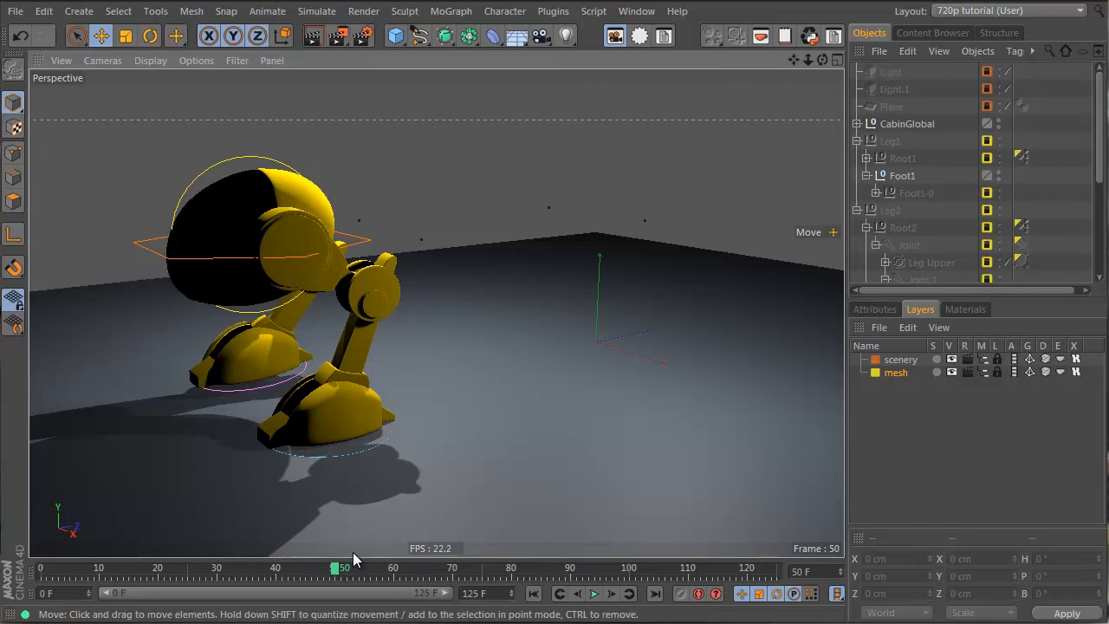
pyautogui.click(635, 11)
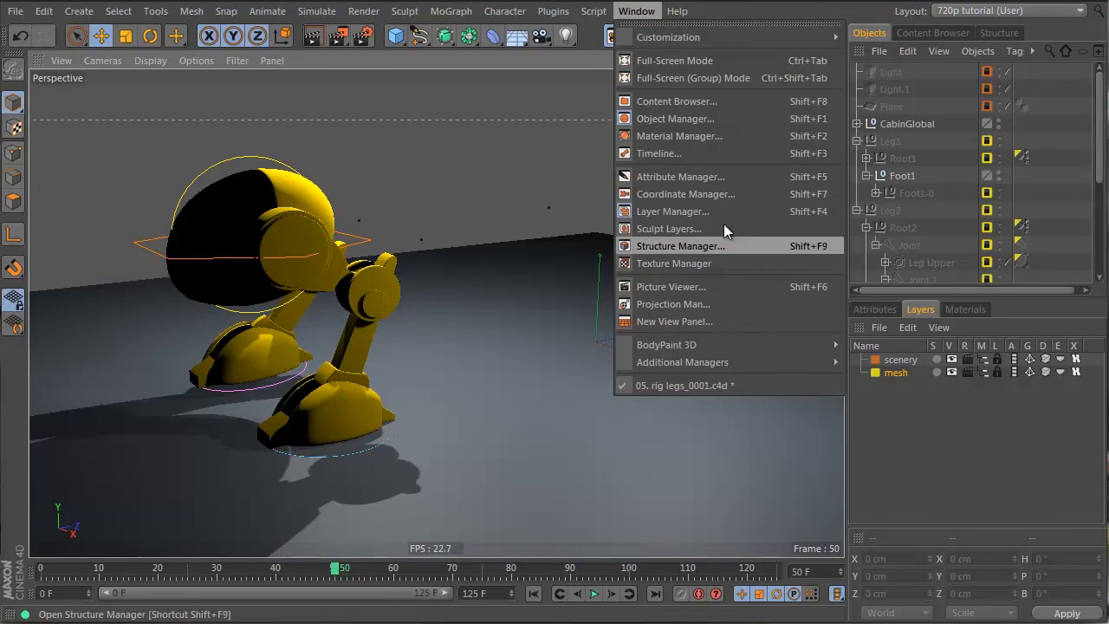
pyautogui.click(722, 153)
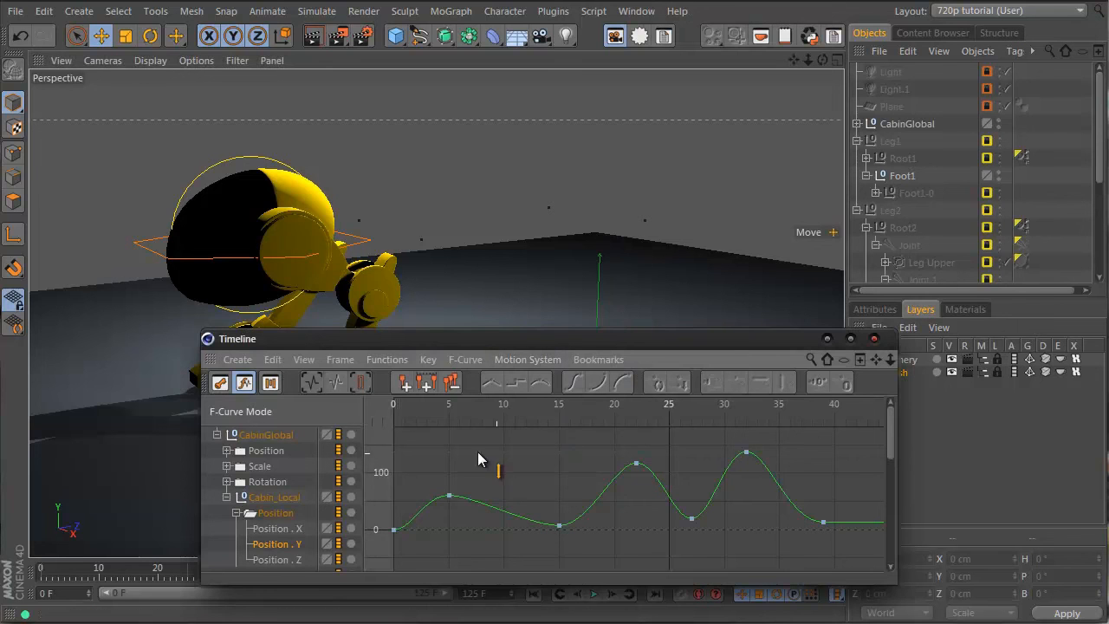
pyautogui.click(239, 159)
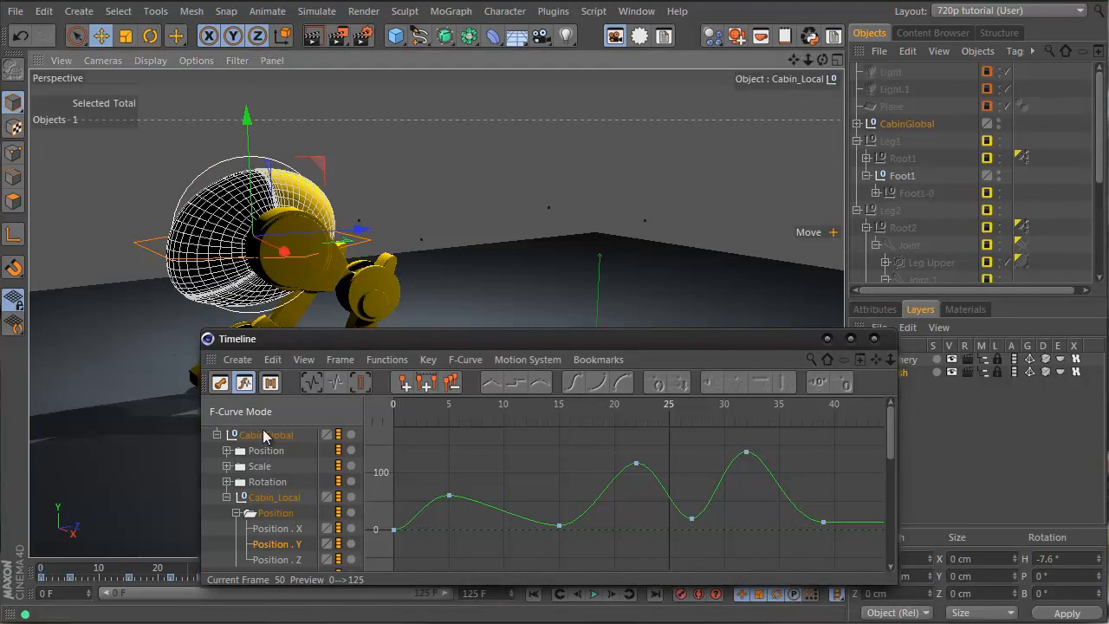
pyautogui.click(264, 435)
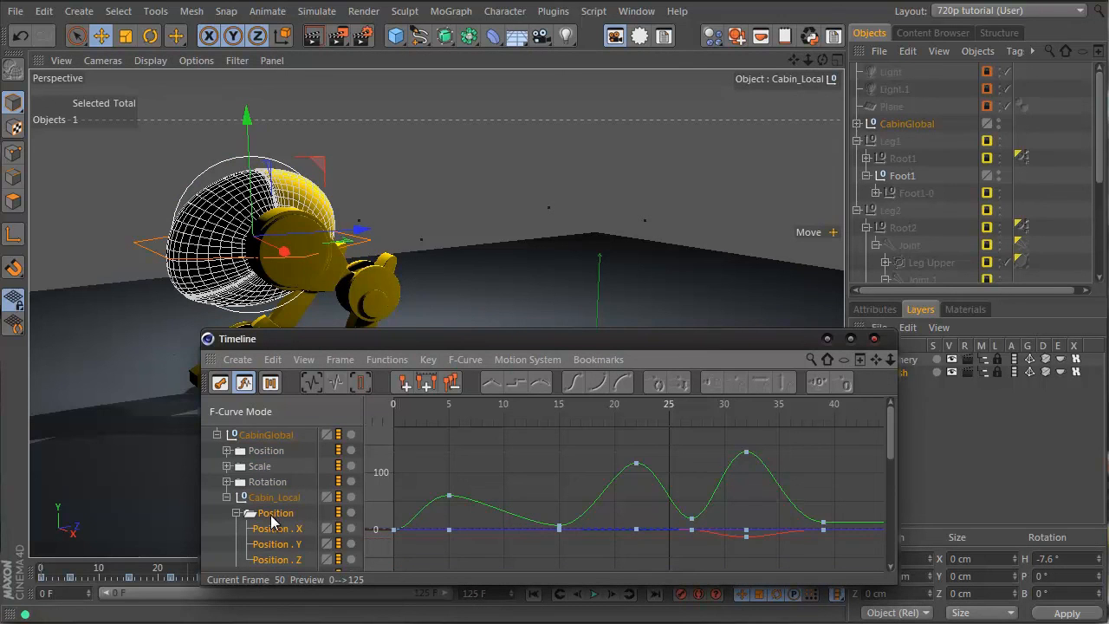
pyautogui.moveTo(723, 479)
pyautogui.keyDown('alt'); pyautogui.mouseDown(button='right')
pyautogui.moveTo(590, 400)
pyautogui.moveTo(722, 478)
pyautogui.mouseUp(button='right'); pyautogui.keyUp('alt')
pyautogui.moveTo(787, 406); pyautogui.dragTo(764, 415)
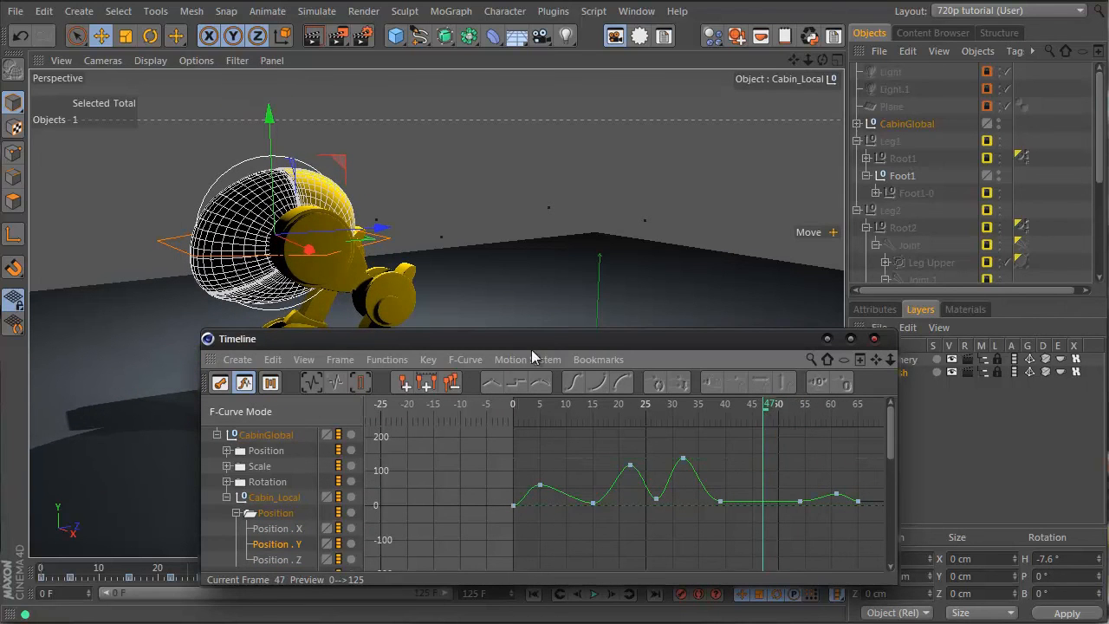
# - Add a Position Y key to Cabin_Local's curve at frame 47, raise it to about 80 cm, and scrub back to frame 32
pyautogui.moveTo(557, 338); pyautogui.dragTo(768, 228)
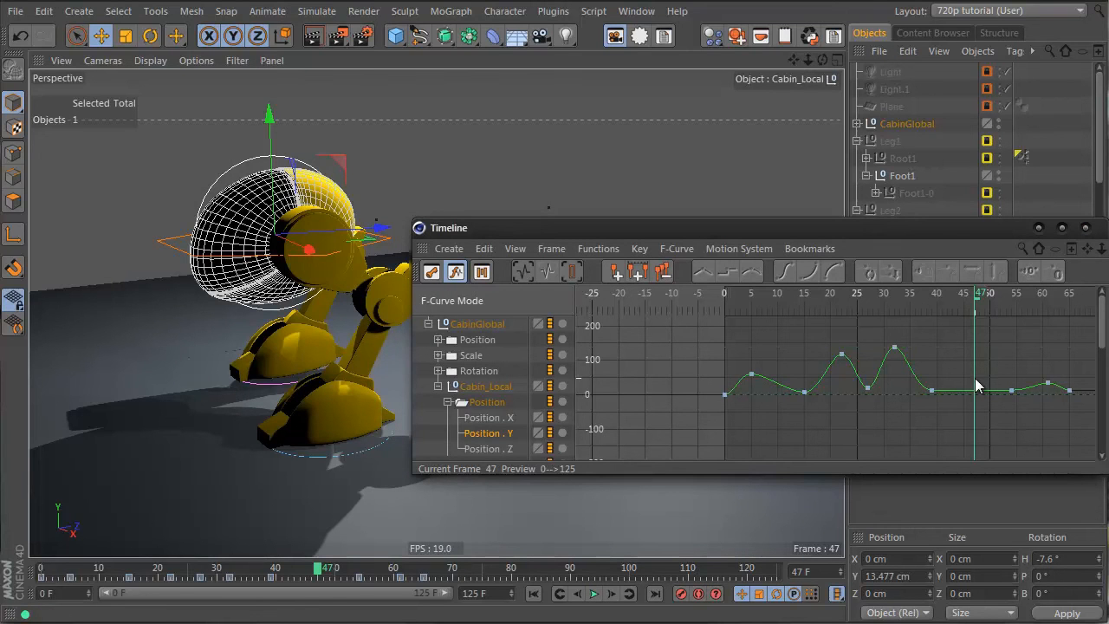
pyautogui.keyDown('ctrl'); pyautogui.moveTo(974, 395); pyautogui.dragTo(975, 368); pyautogui.keyUp('ctrl')
pyautogui.moveTo(969, 294); pyautogui.dragTo(888, 315)
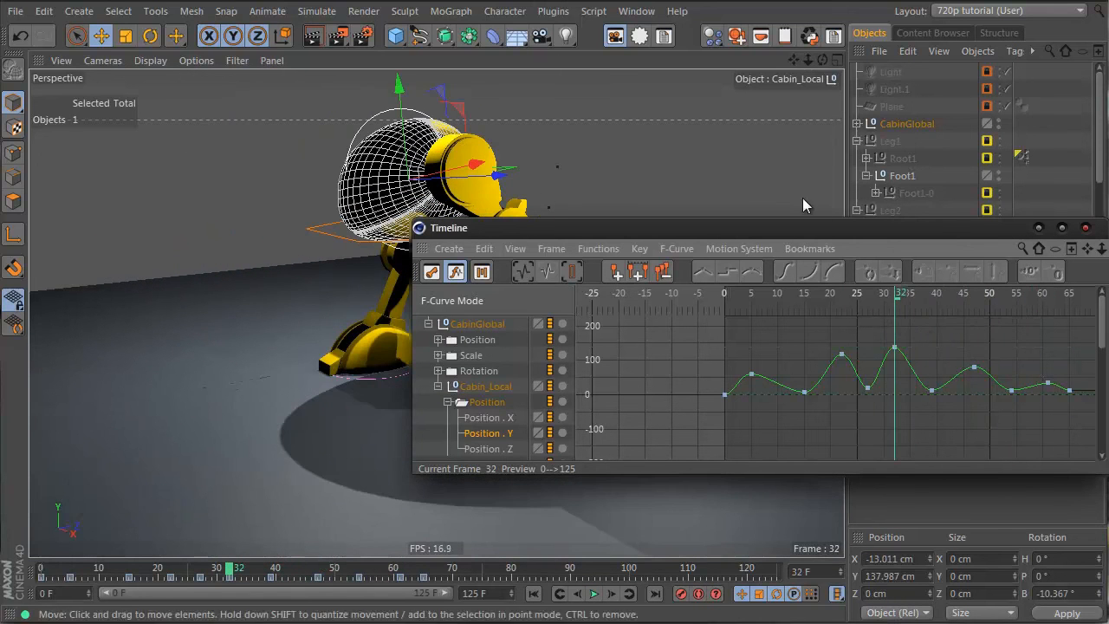
# - Shift Cabin_Local's Position Y peaks from frames 32 and 22 to about 31 and 20, raise the earlier one to about 130 cm, and replay the walk
pyautogui.moveTo(819, 232); pyautogui.dragTo(791, 328)
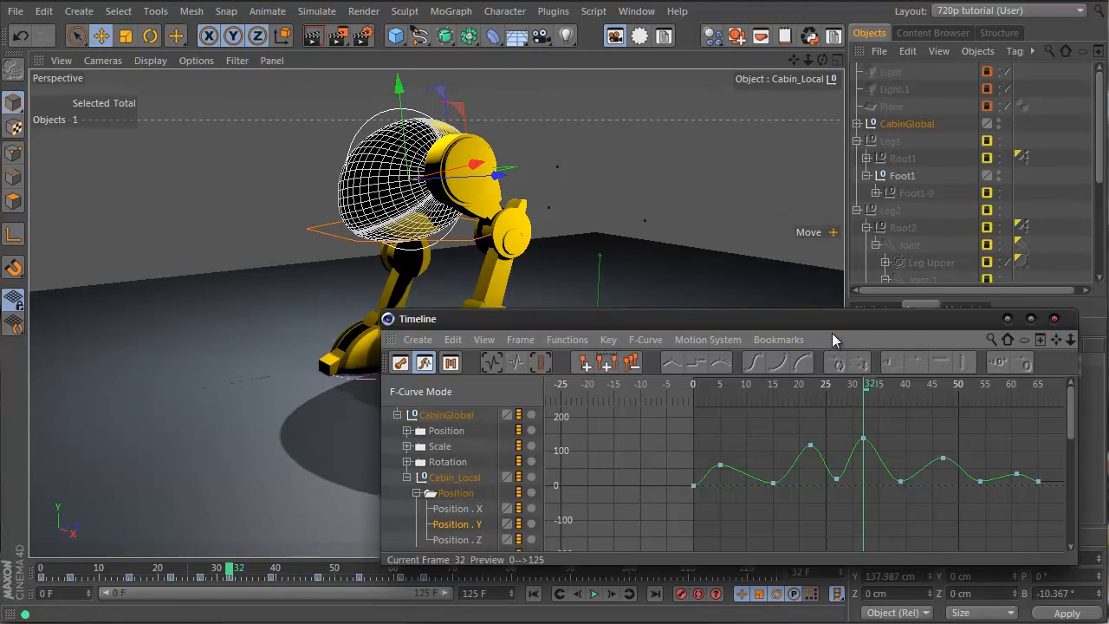
pyautogui.moveTo(832, 334); pyautogui.dragTo(799, 346)
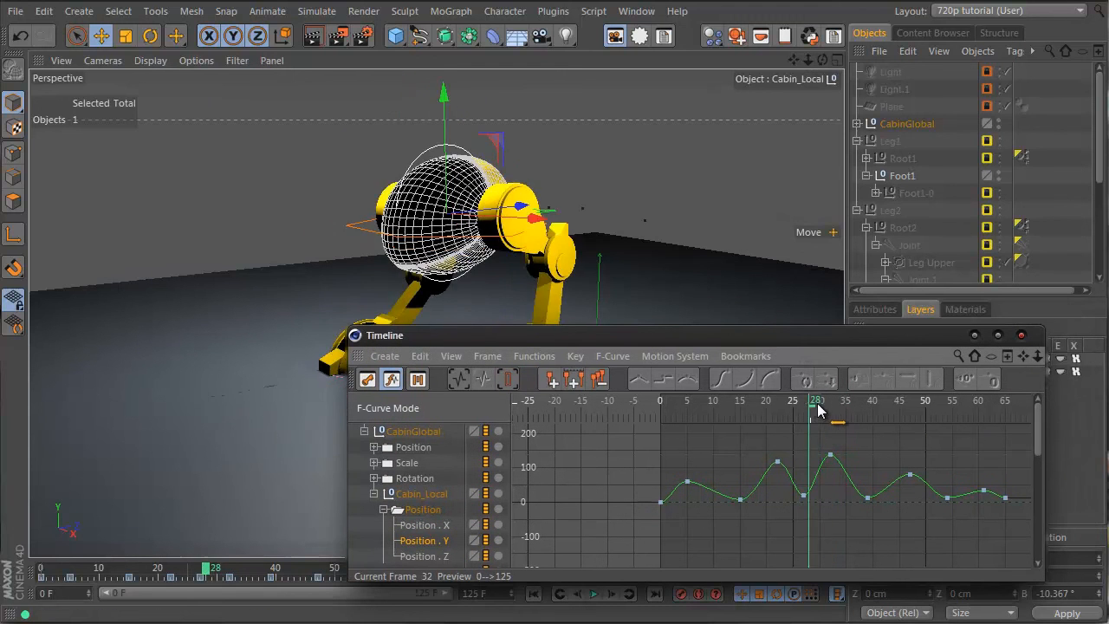
pyautogui.moveTo(818, 411)
pyautogui.mouseDown()
pyautogui.moveTo(846, 415)
pyautogui.moveTo(794, 413)
pyautogui.moveTo(916, 433)
pyautogui.moveTo(788, 429)
pyautogui.moveTo(818, 439)
pyautogui.mouseUp()
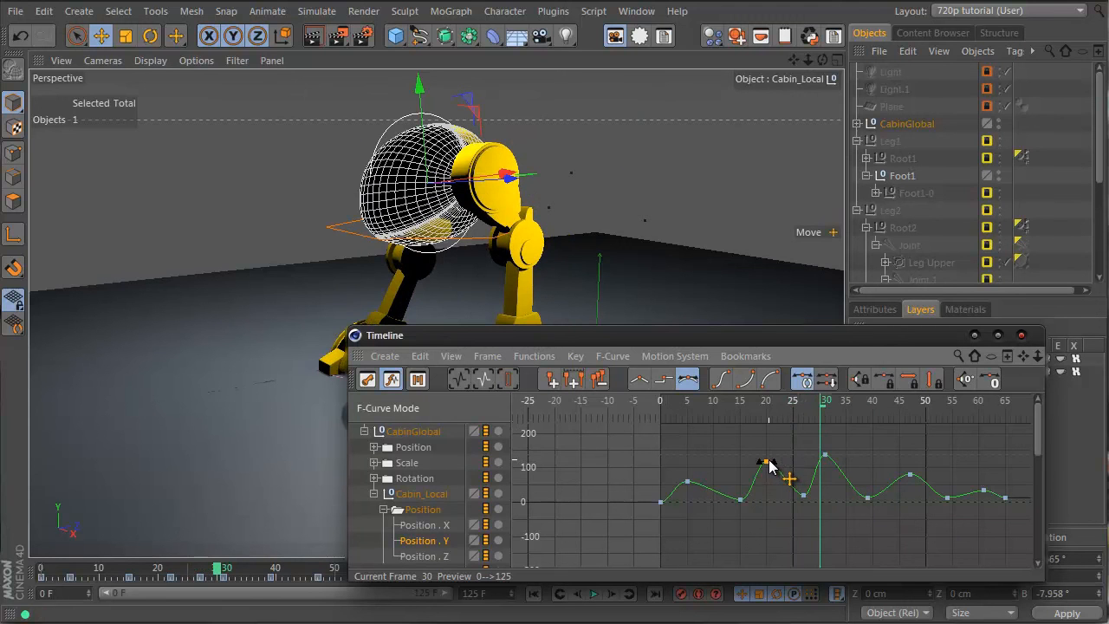
pyautogui.moveTo(794, 409)
pyautogui.mouseDown()
pyautogui.moveTo(764, 409)
pyautogui.moveTo(778, 420)
pyautogui.moveTo(926, 421)
pyautogui.mouseUp()
pyautogui.moveTo(625, 334); pyautogui.dragTo(928, 306)
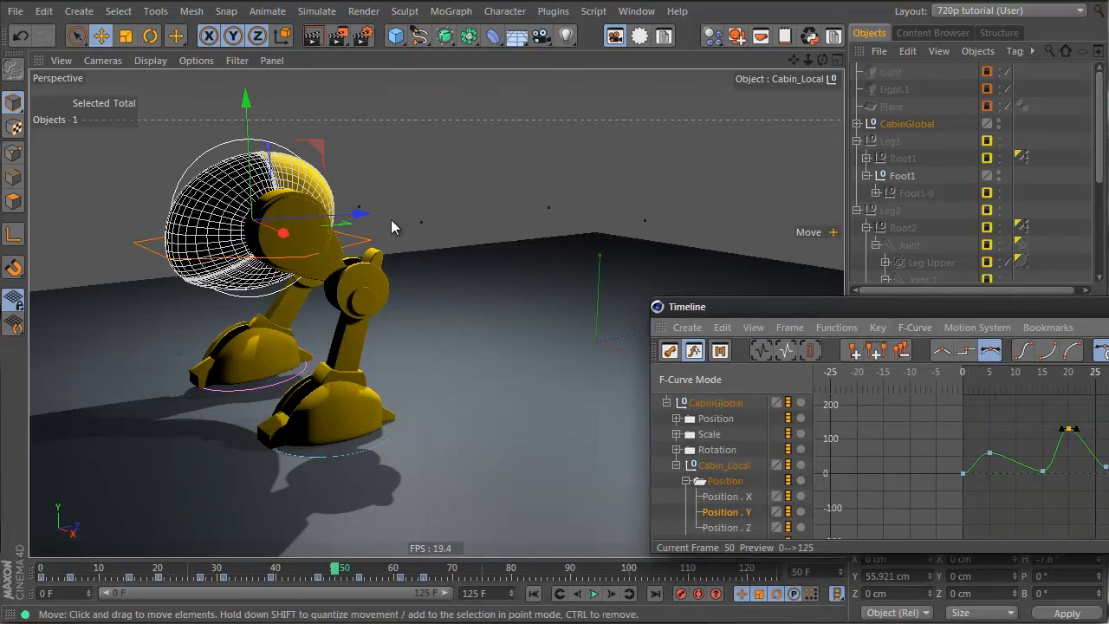
pyautogui.press('F8')
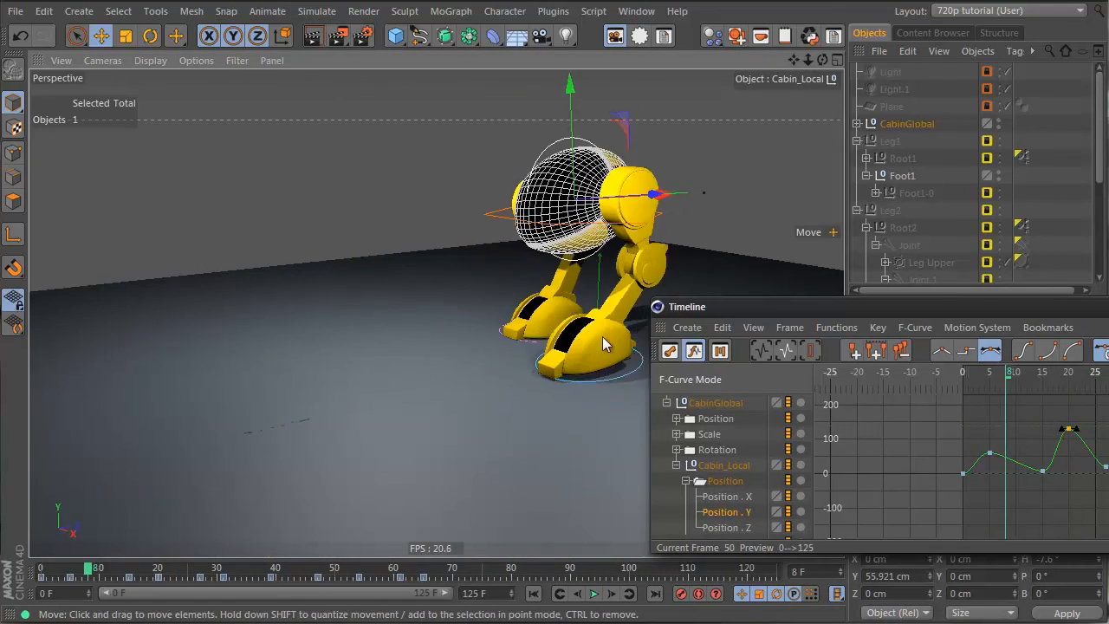